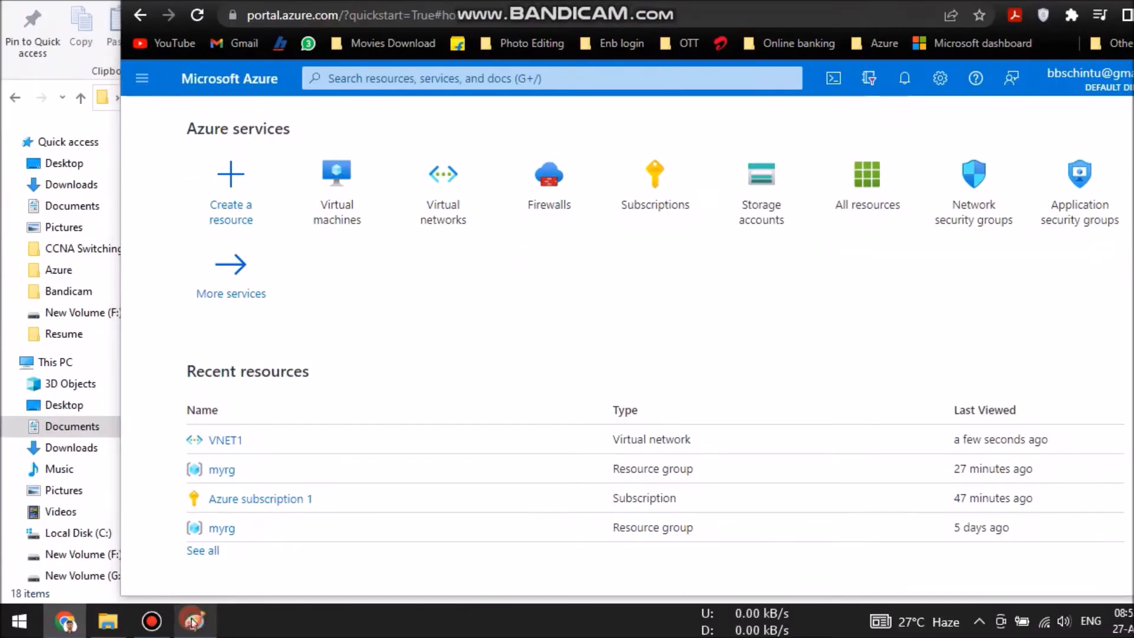
- Bring the blank, untitled Paint canvas to the front from the taskbar
click(196, 620)
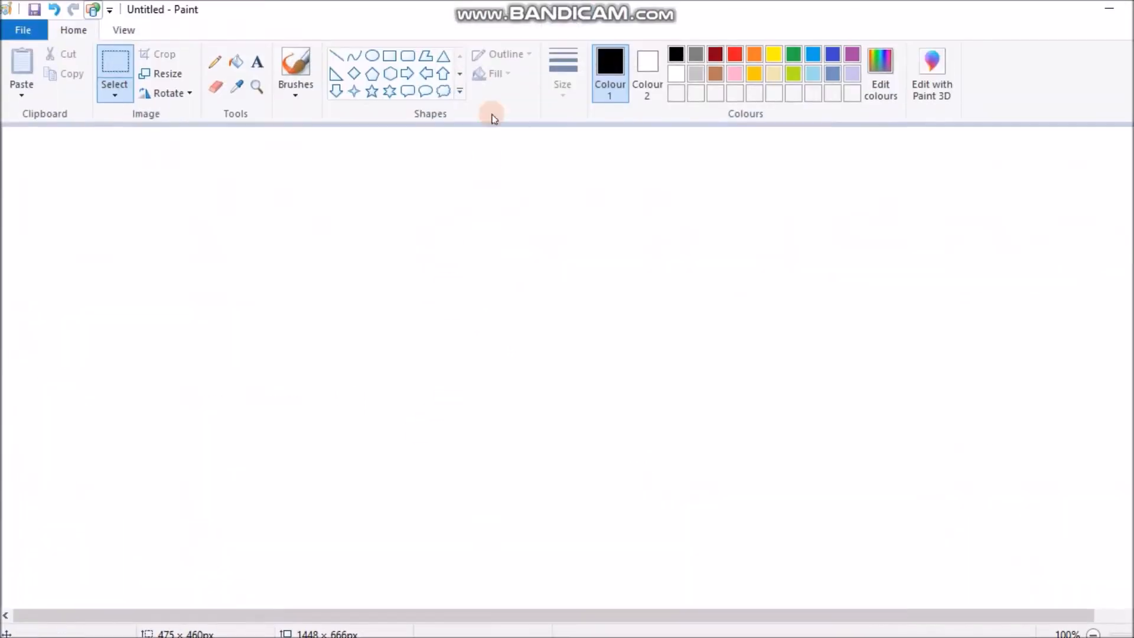
- Draw a large boundary rectangle and label it 'VNET1(10.0.0.0/16)' just above its top edge
click(388, 56)
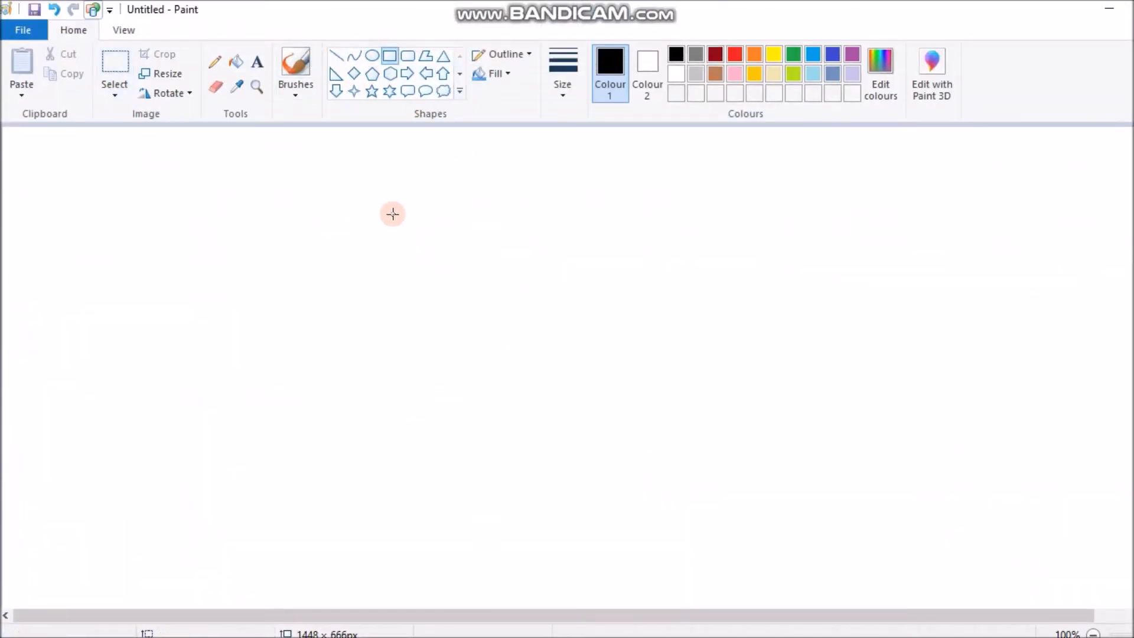
drag(313, 210, 711, 507)
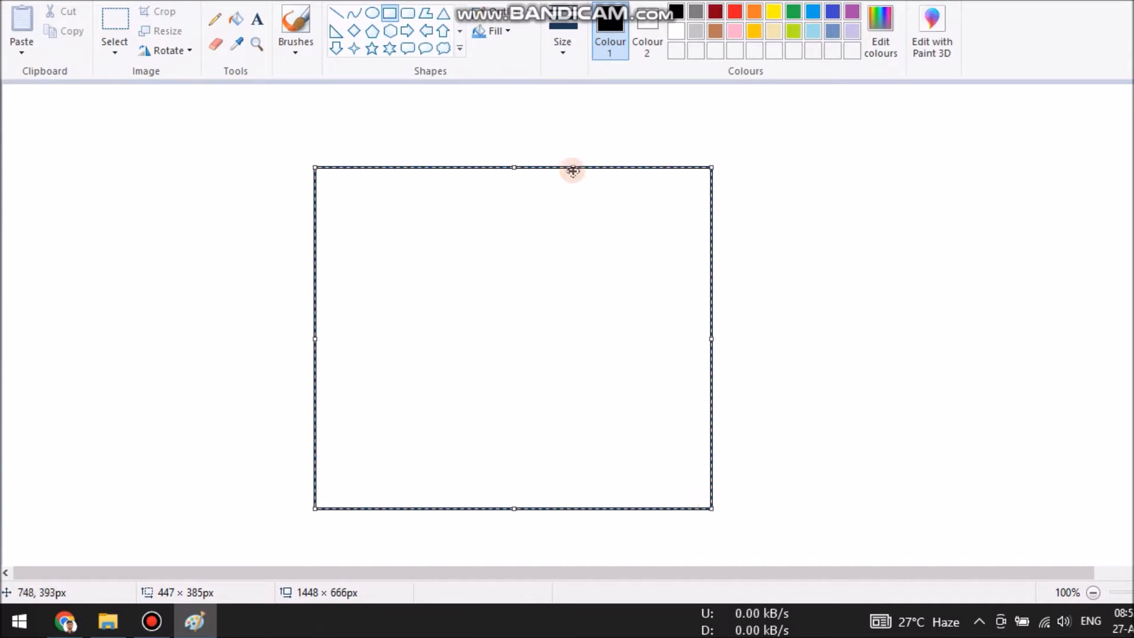
click(257, 60)
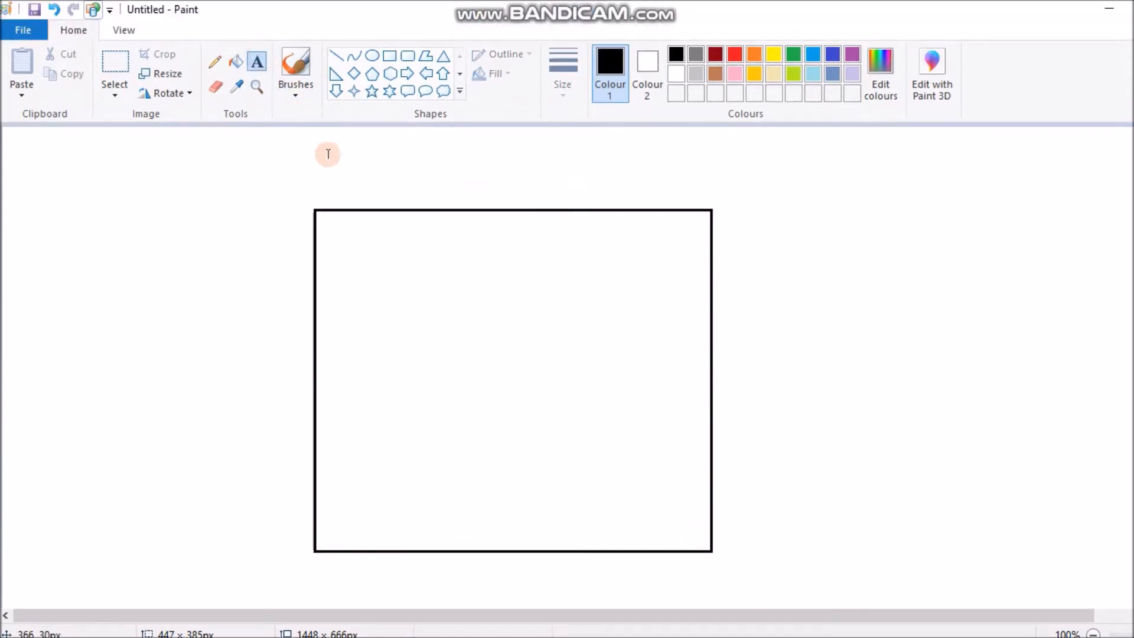
click(320, 197)
text(VNET1(10.0.0.0/16)
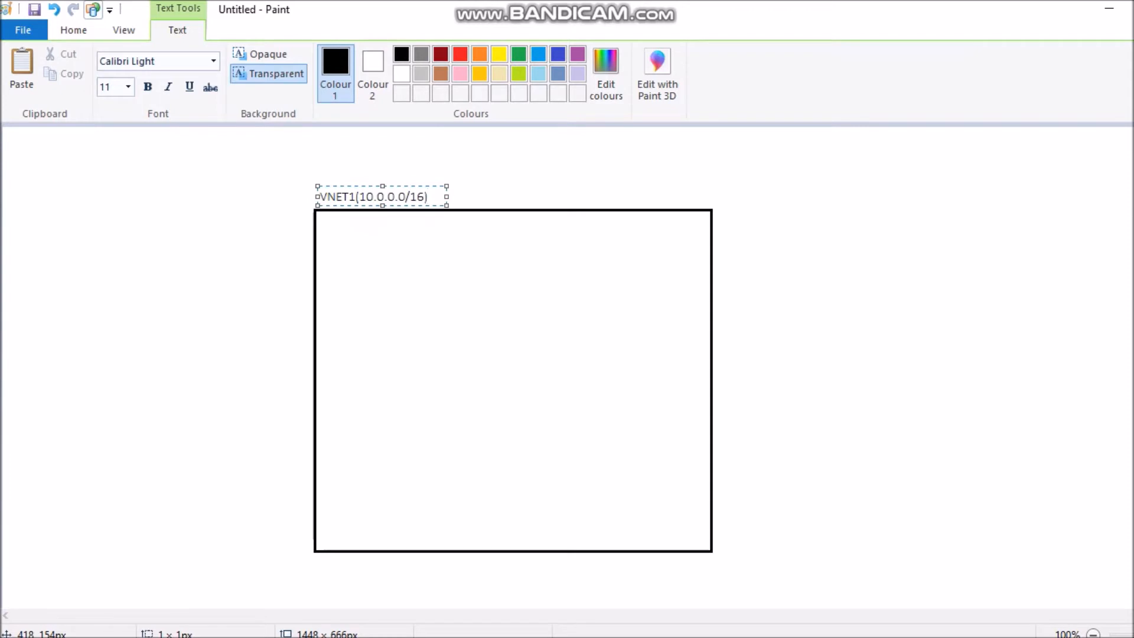
click(376, 350)
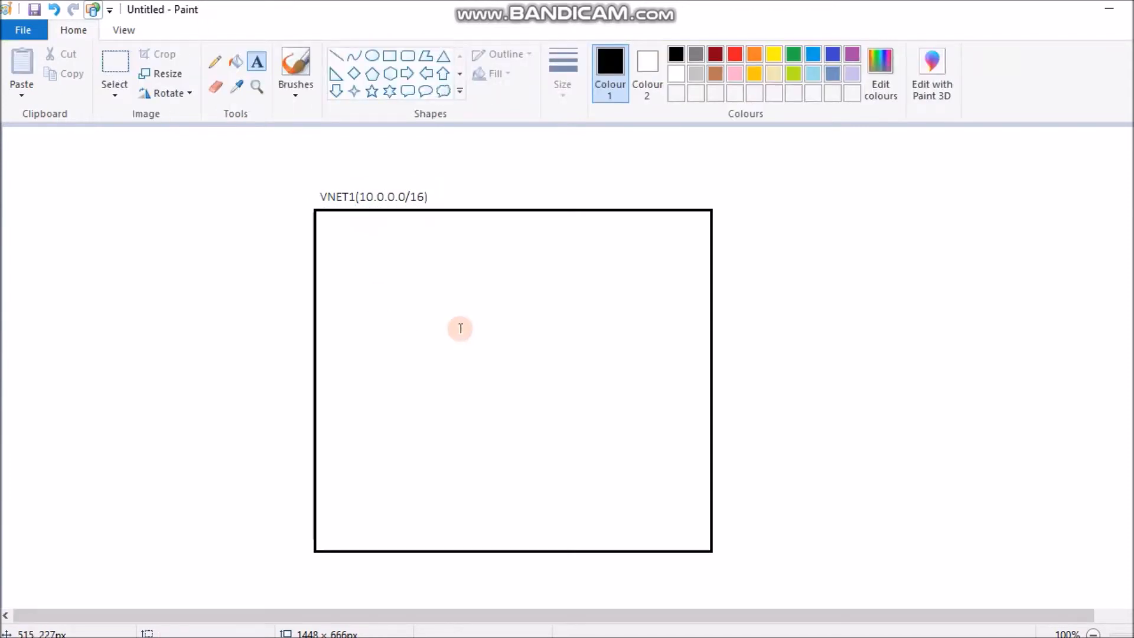
- Draw two tall subnet rectangles in the left and right halves of the VNET1 box
click(389, 56)
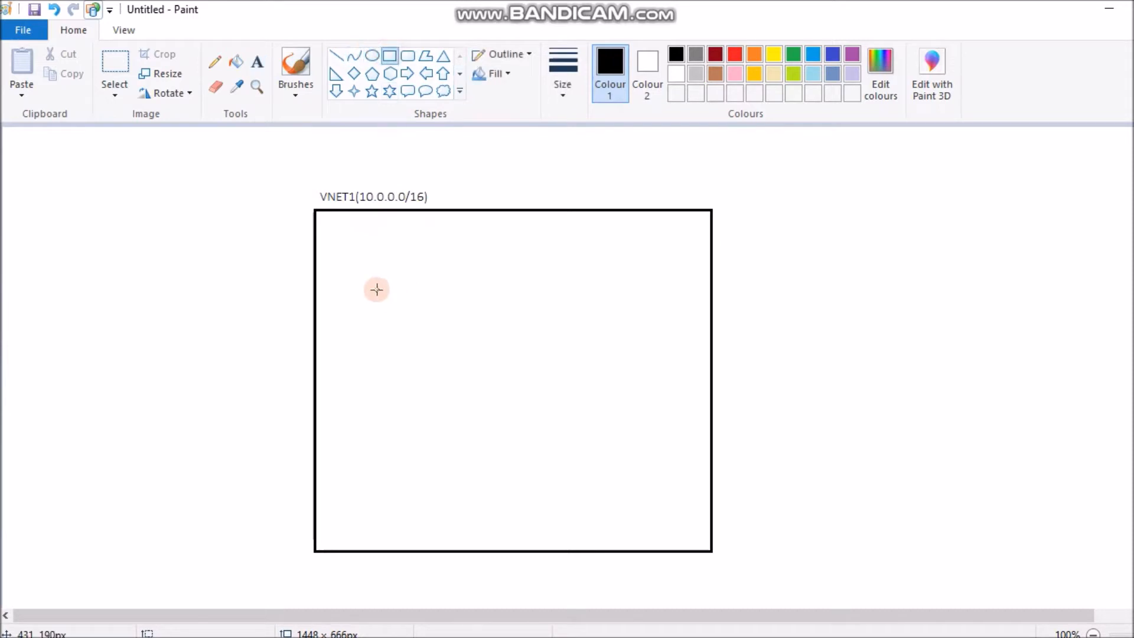
drag(345, 256, 482, 479)
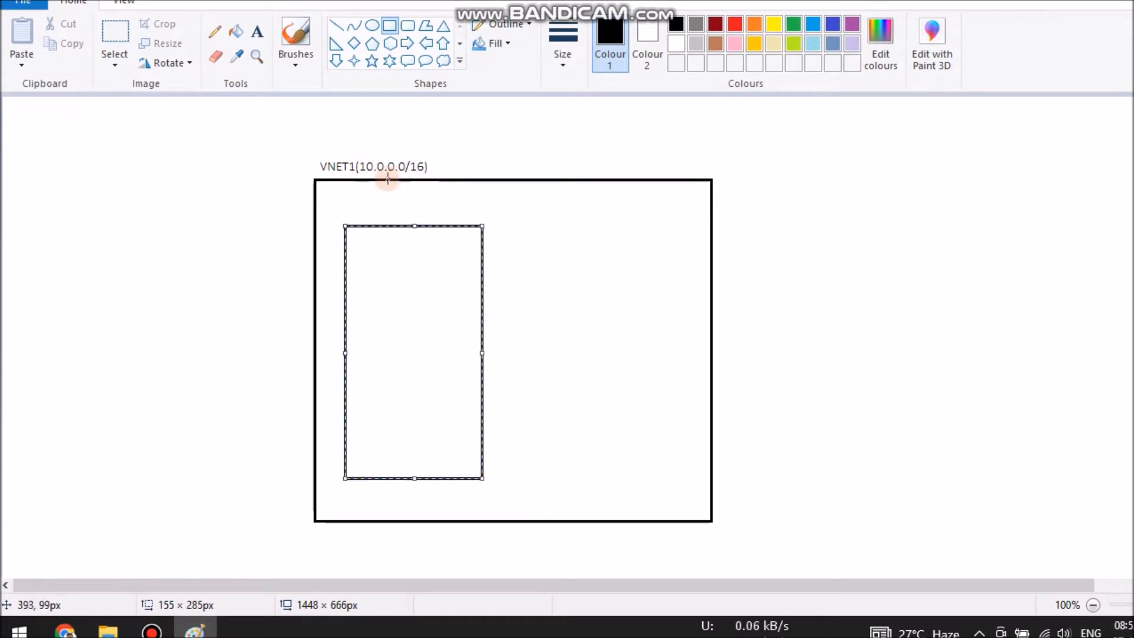
click(575, 234)
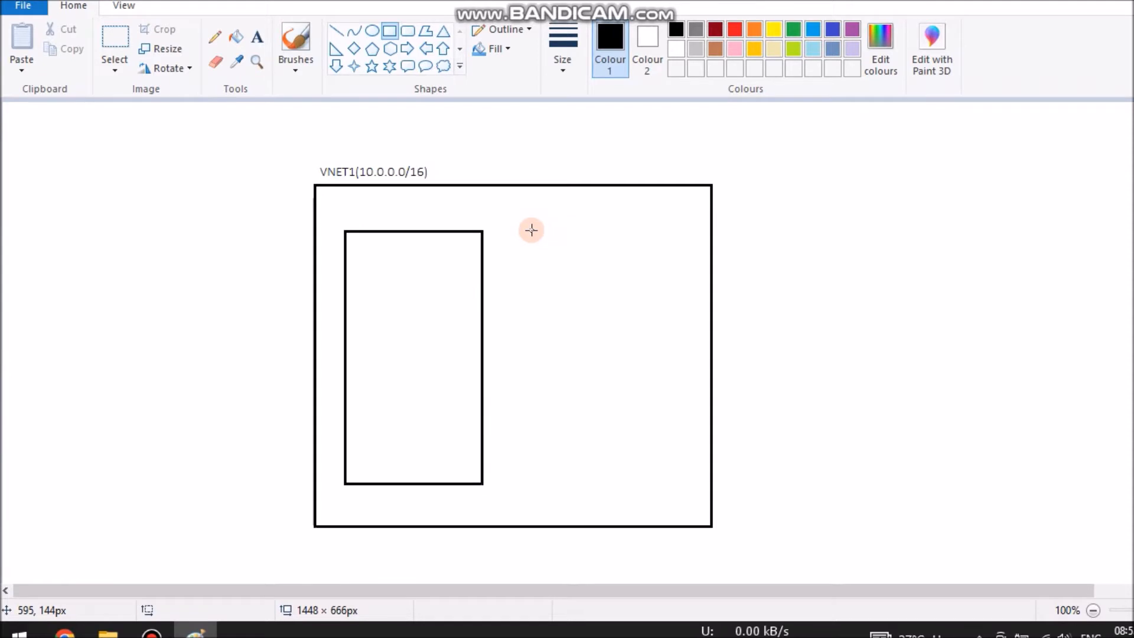
drag(536, 229, 674, 475)
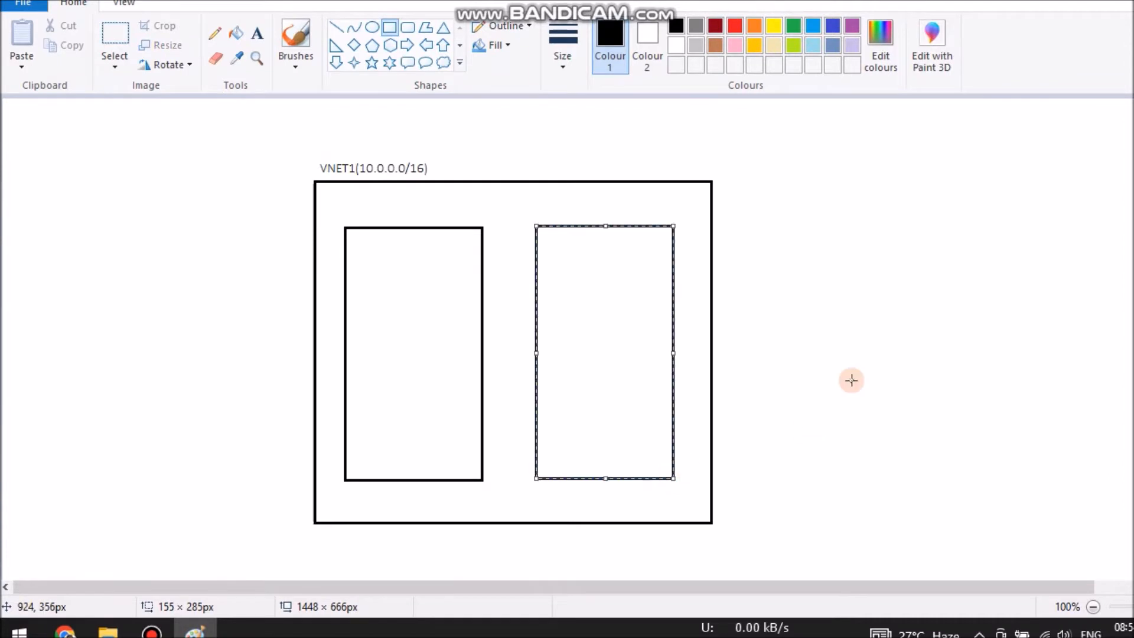
click(879, 375)
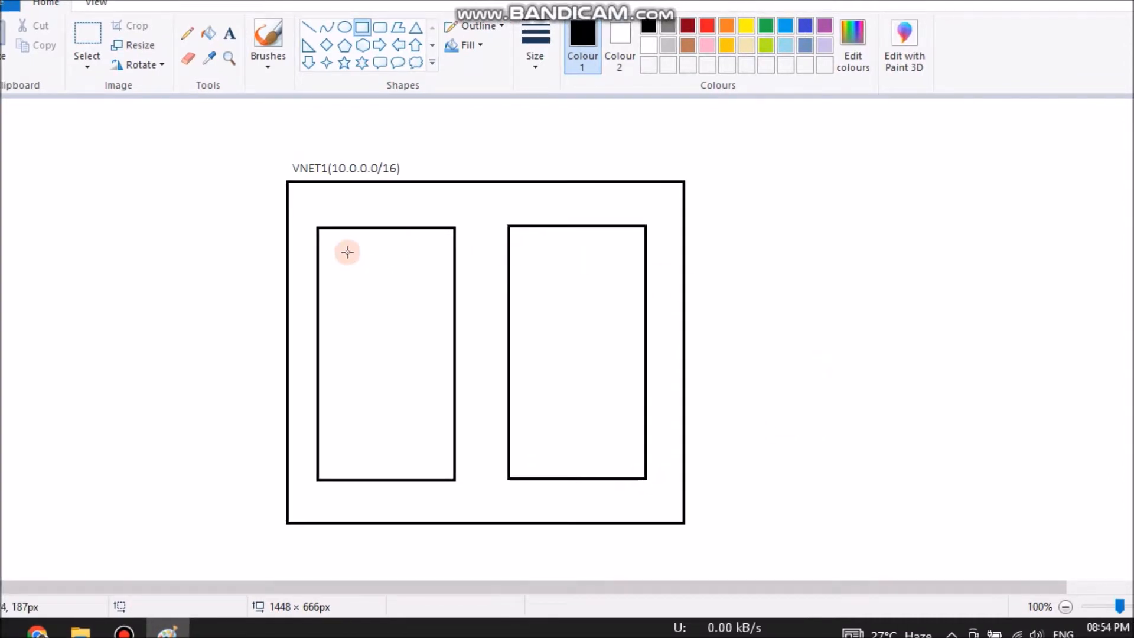
click(230, 33)
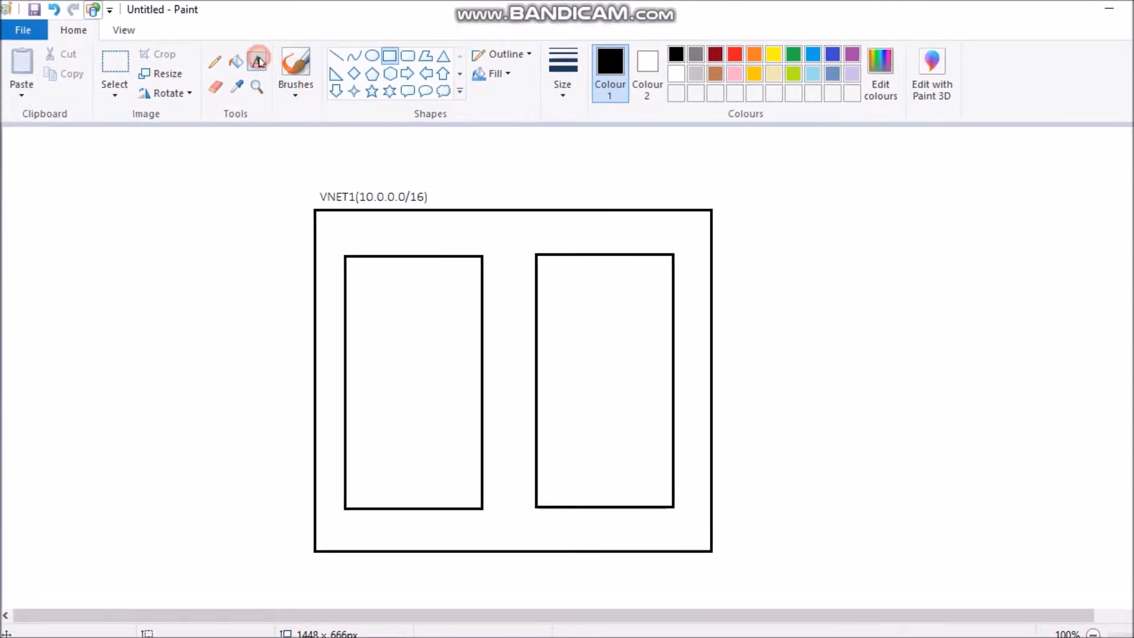
- Label the left inner box 'VMSubnet (10.0.1.0/24)' in size 10 text
click(342, 245)
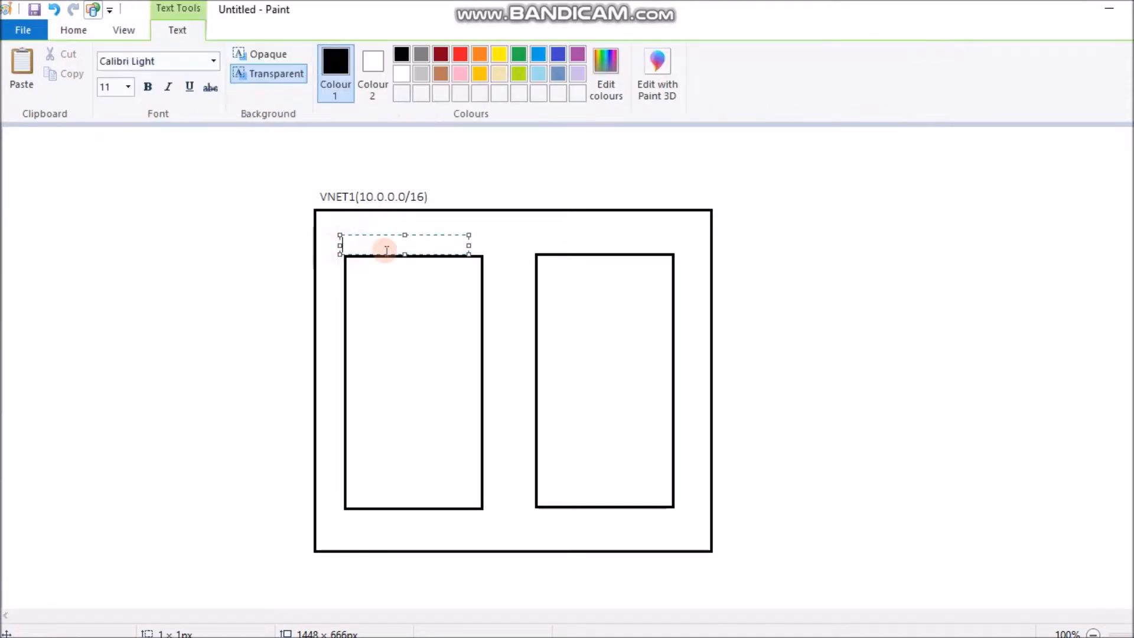
click(127, 86)
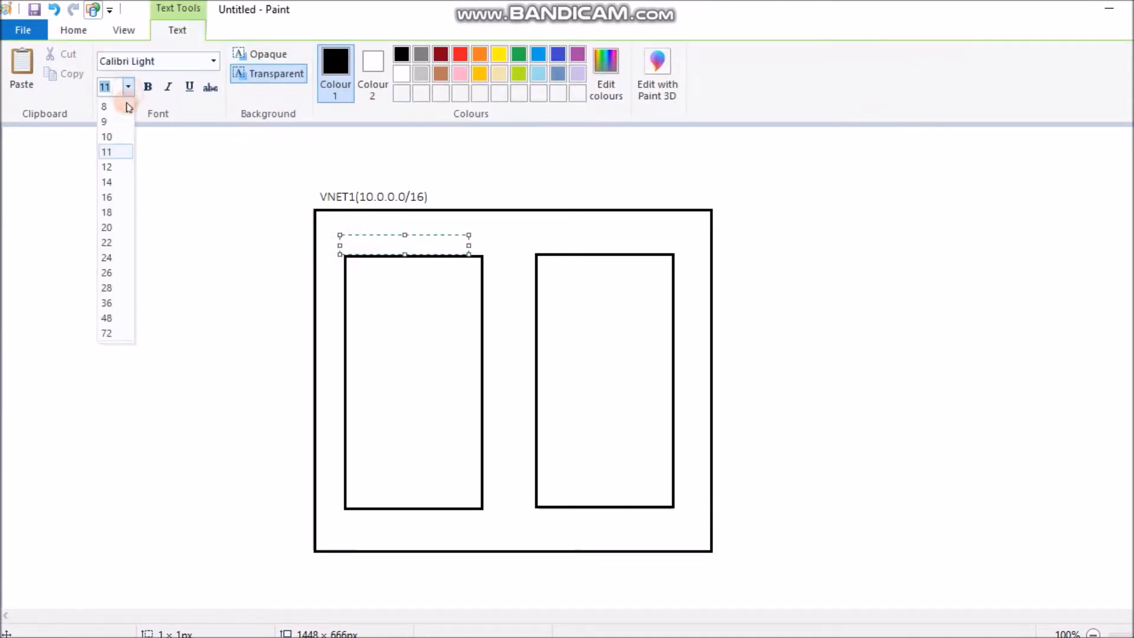
click(108, 137)
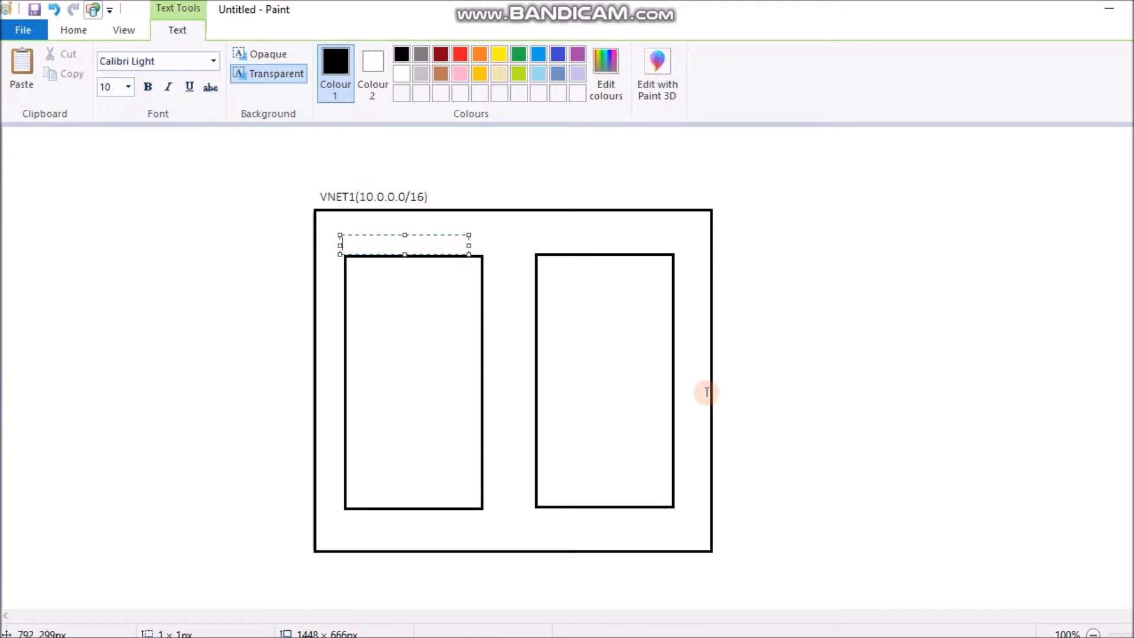
text(VMSubnet )
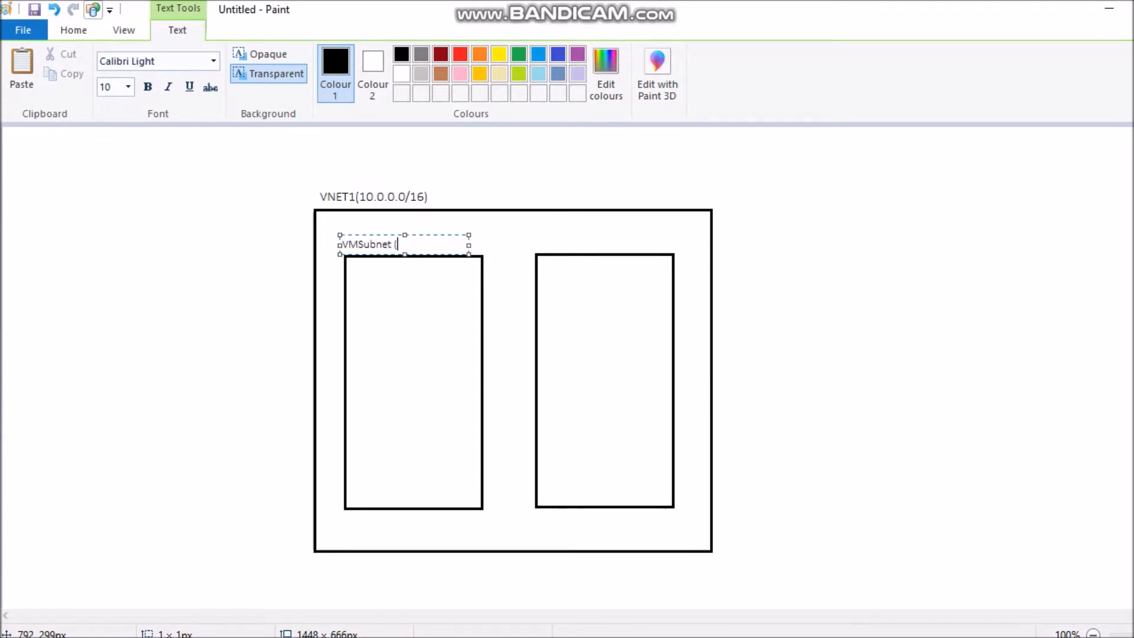
text((10.0.1.0/24)
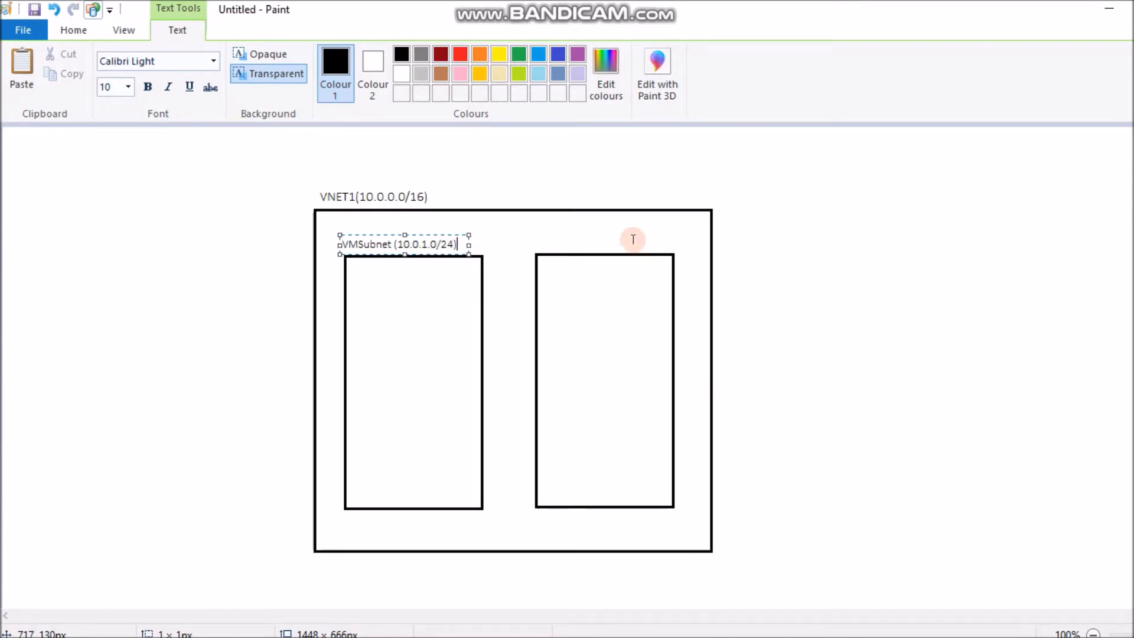
click(538, 238)
- Label the right inner box 'AzureFirewallSubnet(10.0.2.0/24)' on a single line
click(535, 238)
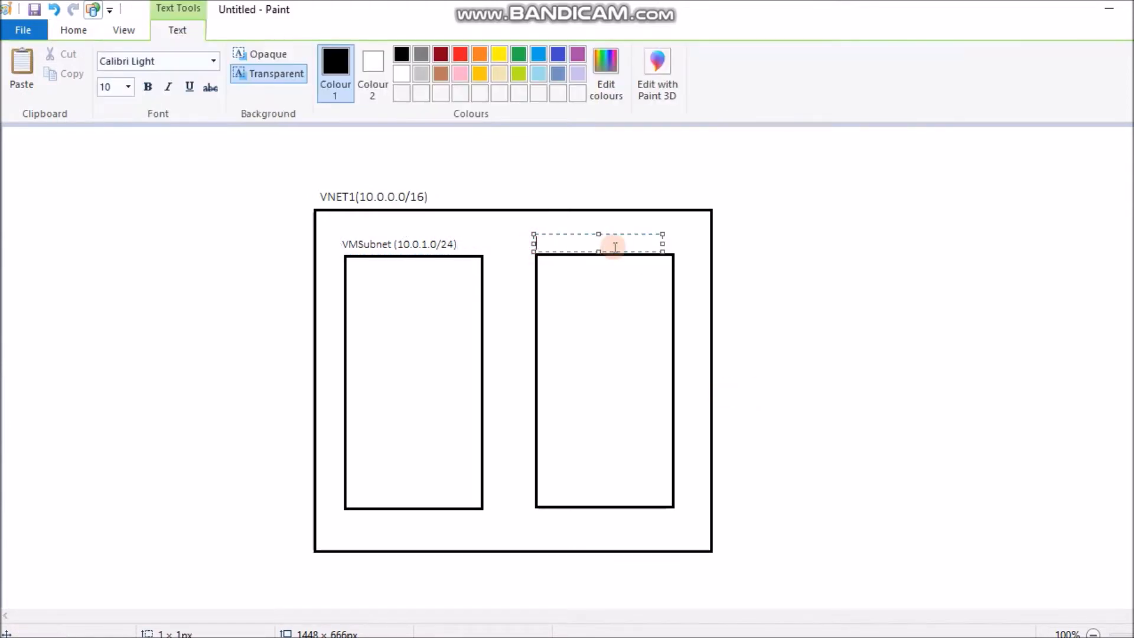
text(AzureFirewallSubnet()
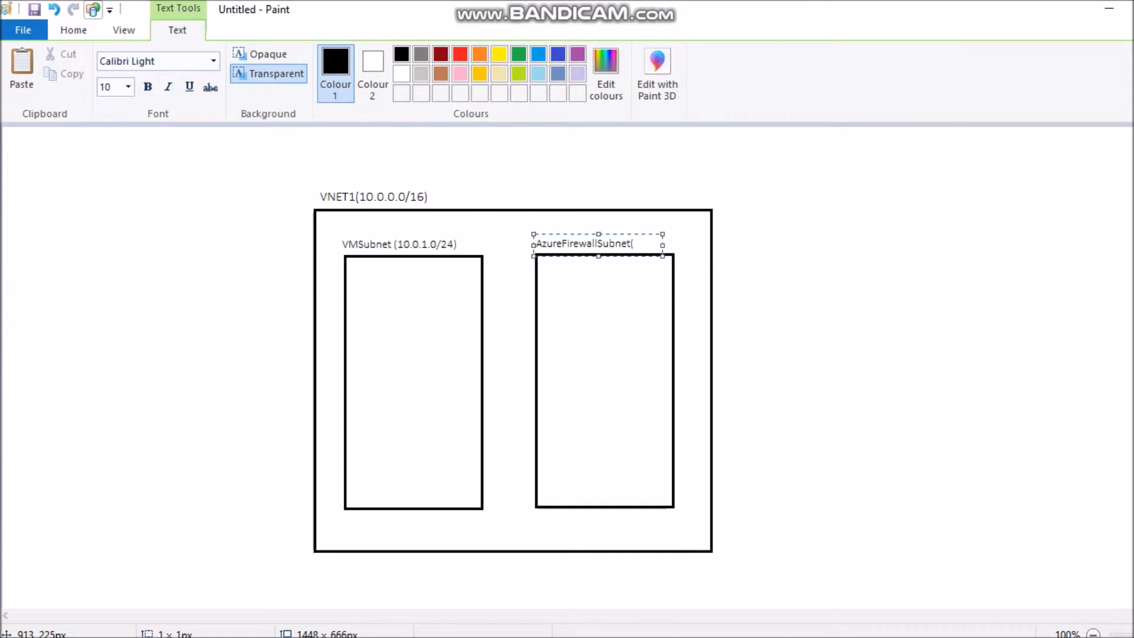
text(10.0.)
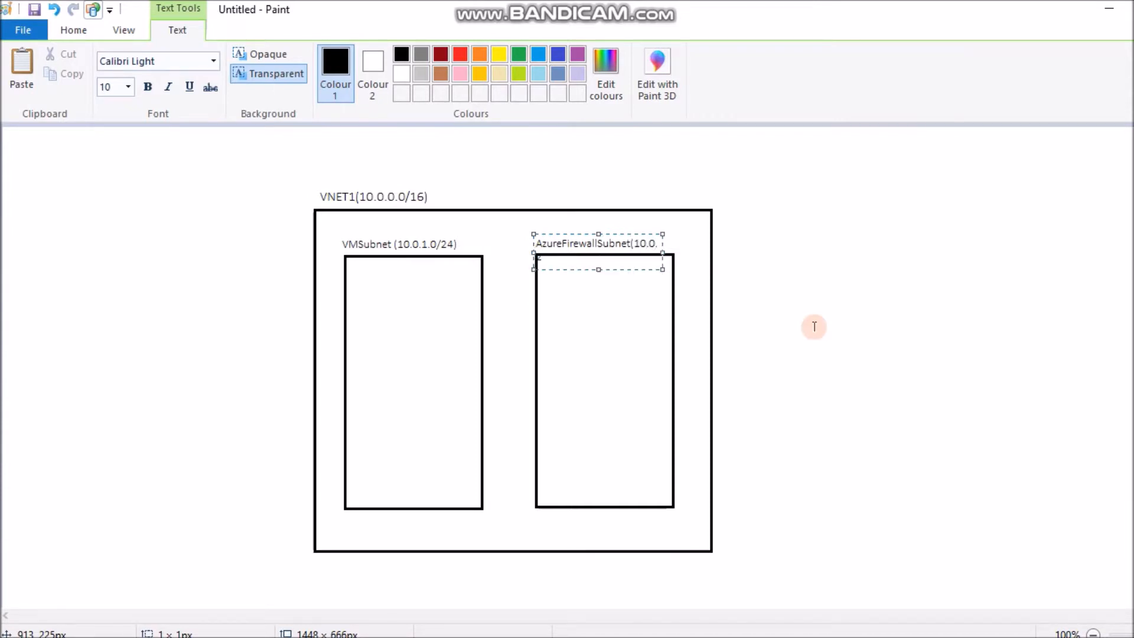
text(2.0/24)
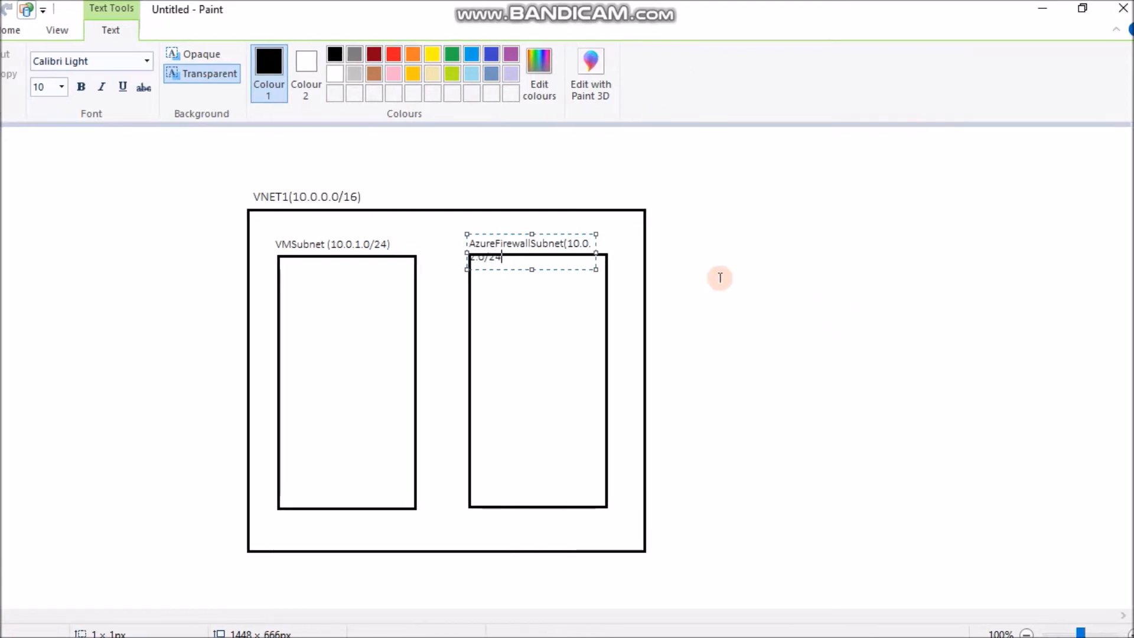
drag(596, 254, 662, 242)
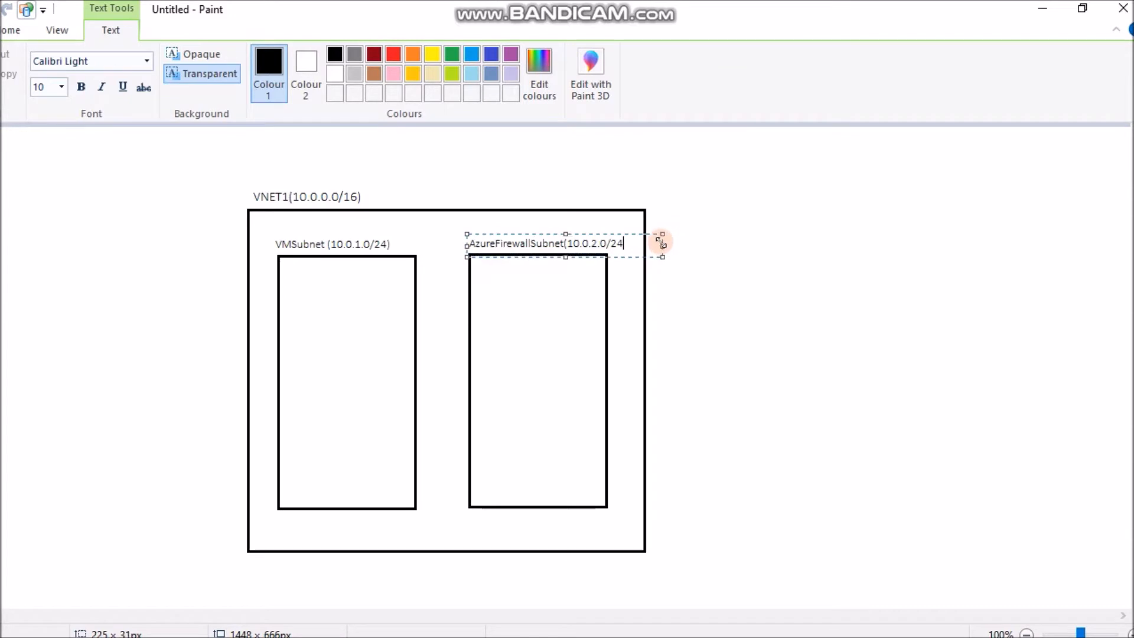
text())
click(746, 334)
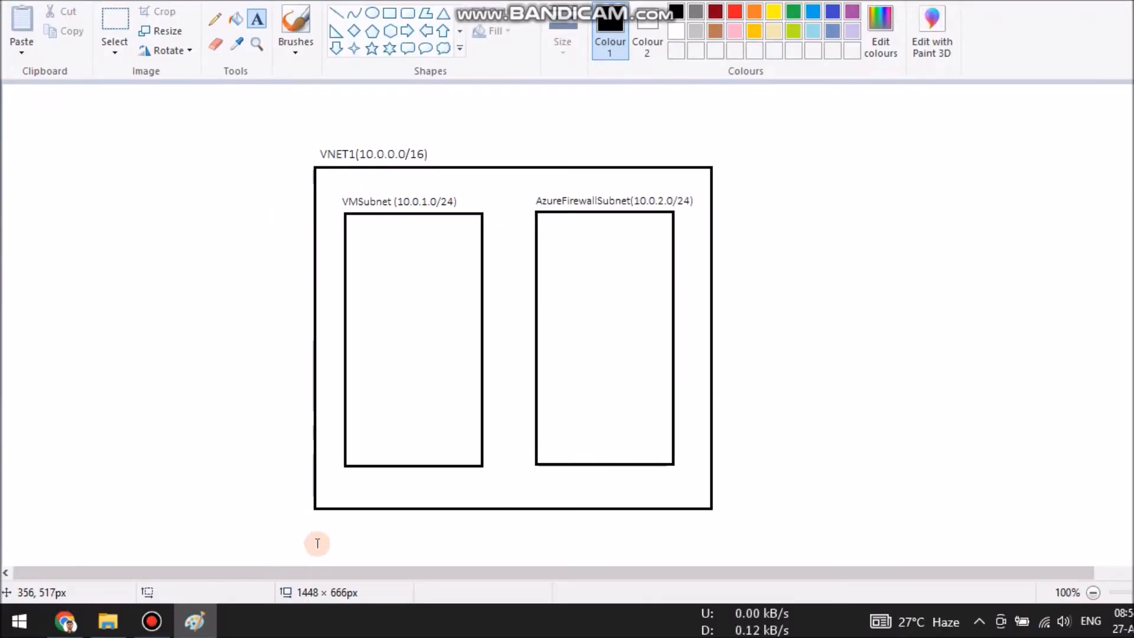
- Add the label 'Region - Central US' below the VNET1 box
drag(281, 520, 413, 541)
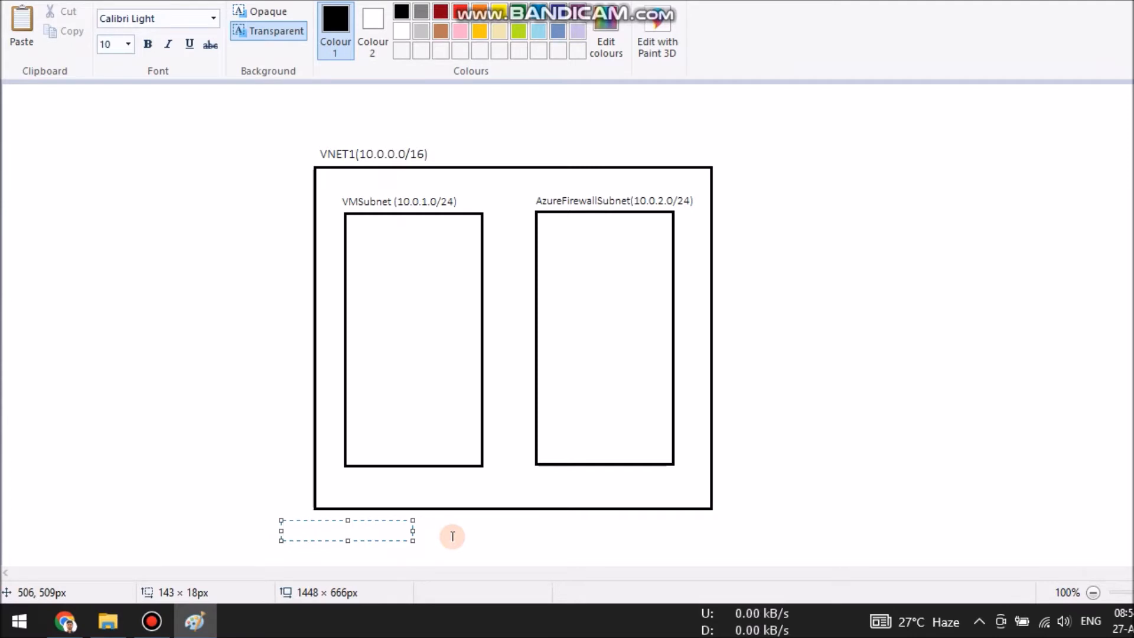
text(Region - Central US)
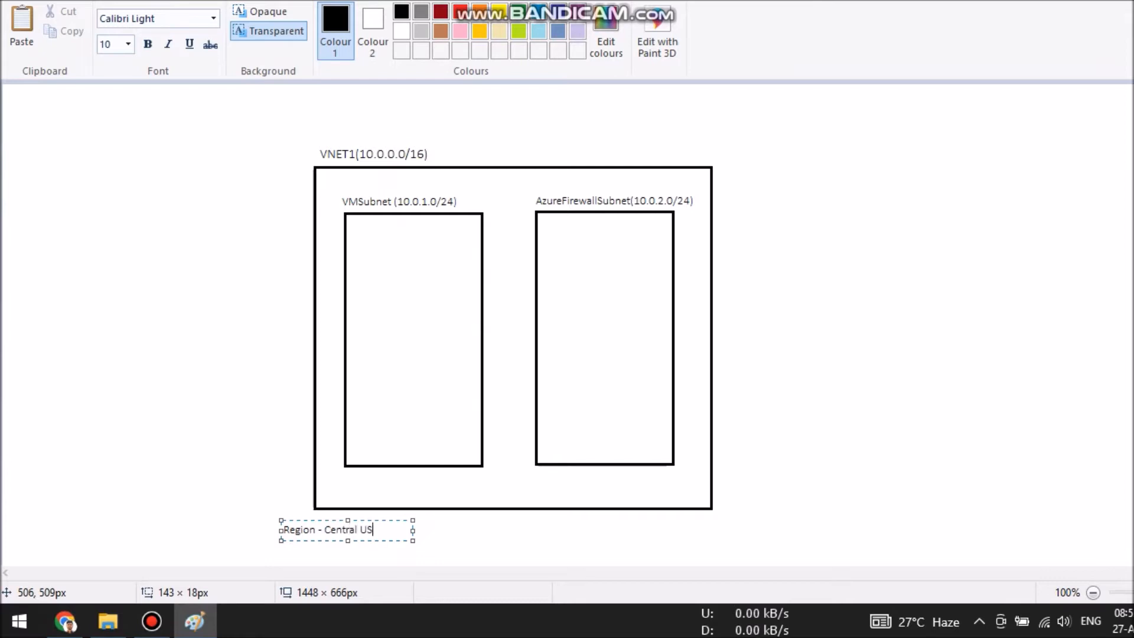
click(907, 344)
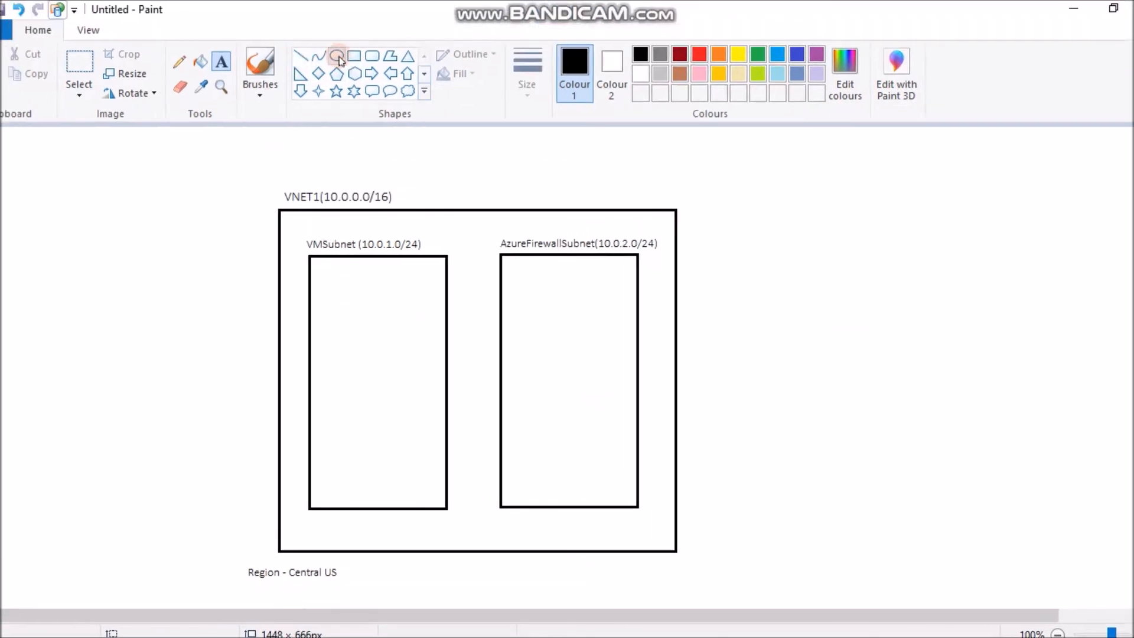
- Draw a small box inside each of the VMSubnet and AzureFirewallSubnet boxes
click(354, 56)
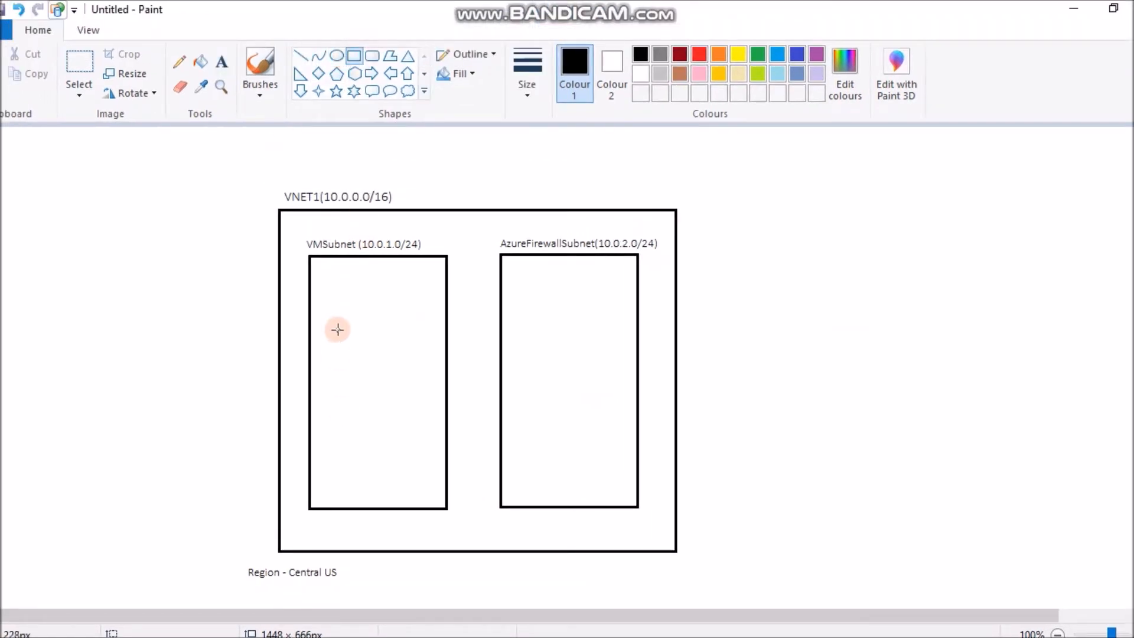
drag(332, 324, 422, 395)
click(834, 305)
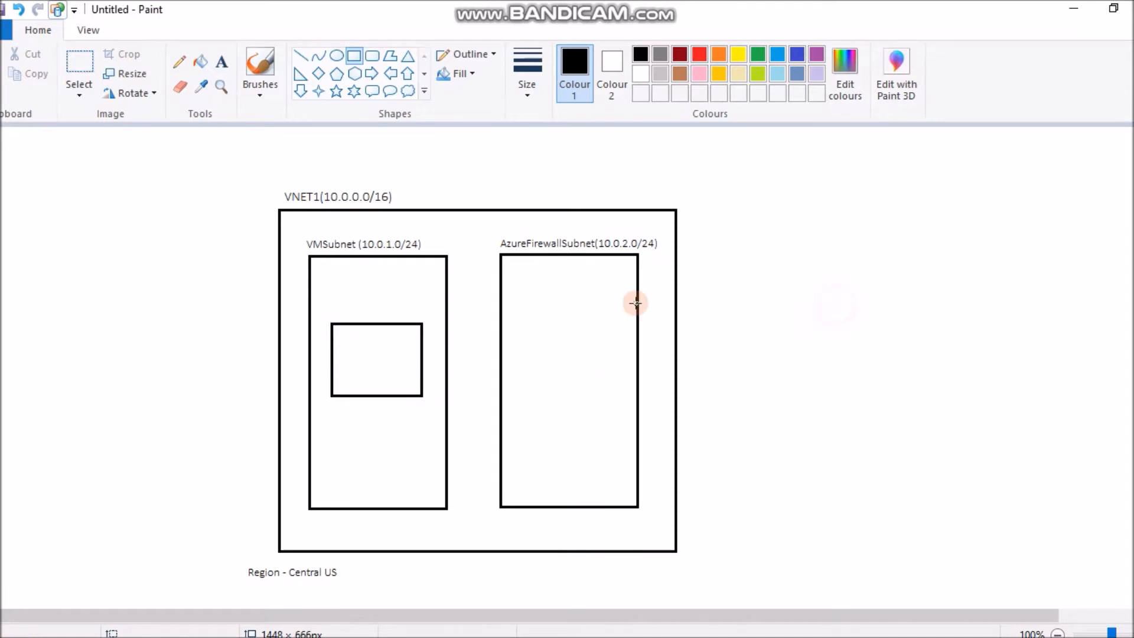
drag(522, 318, 618, 392)
click(795, 345)
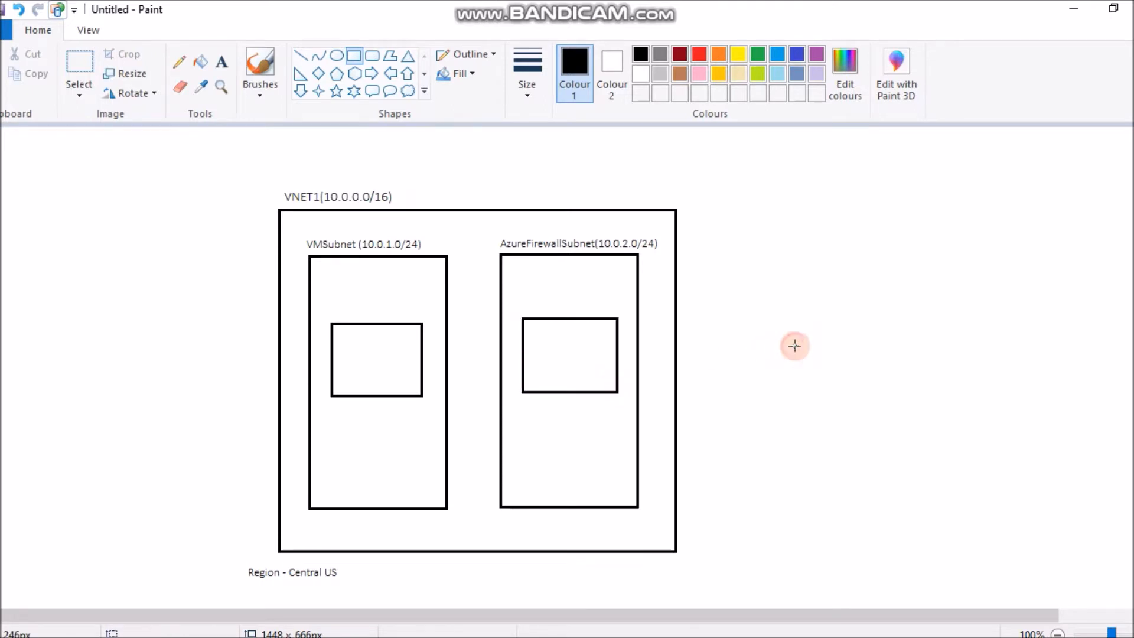
- Label the small boxes VM1 and FW1, and draw an empty box right of VNET1
click(223, 62)
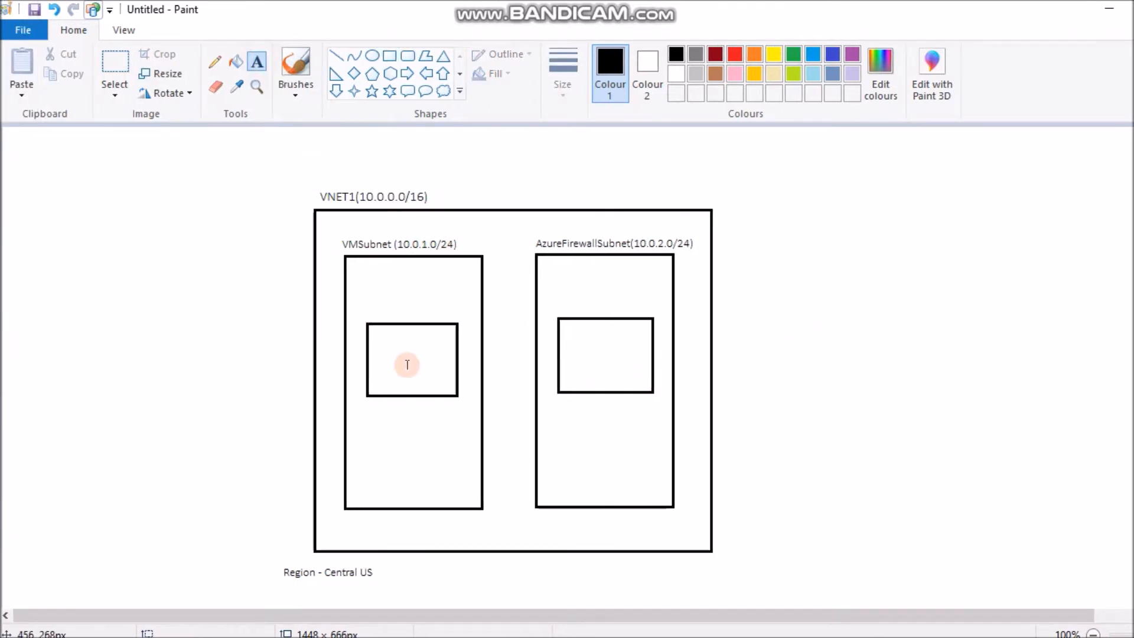
click(389, 357)
text(VM)
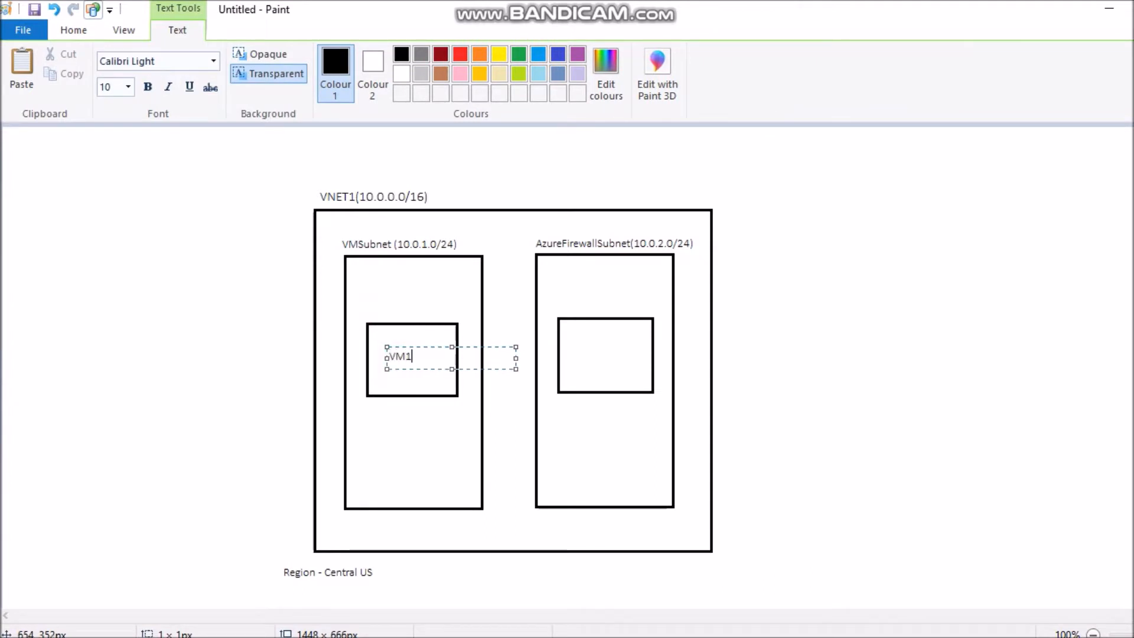
text(1)
click(581, 353)
click(584, 353)
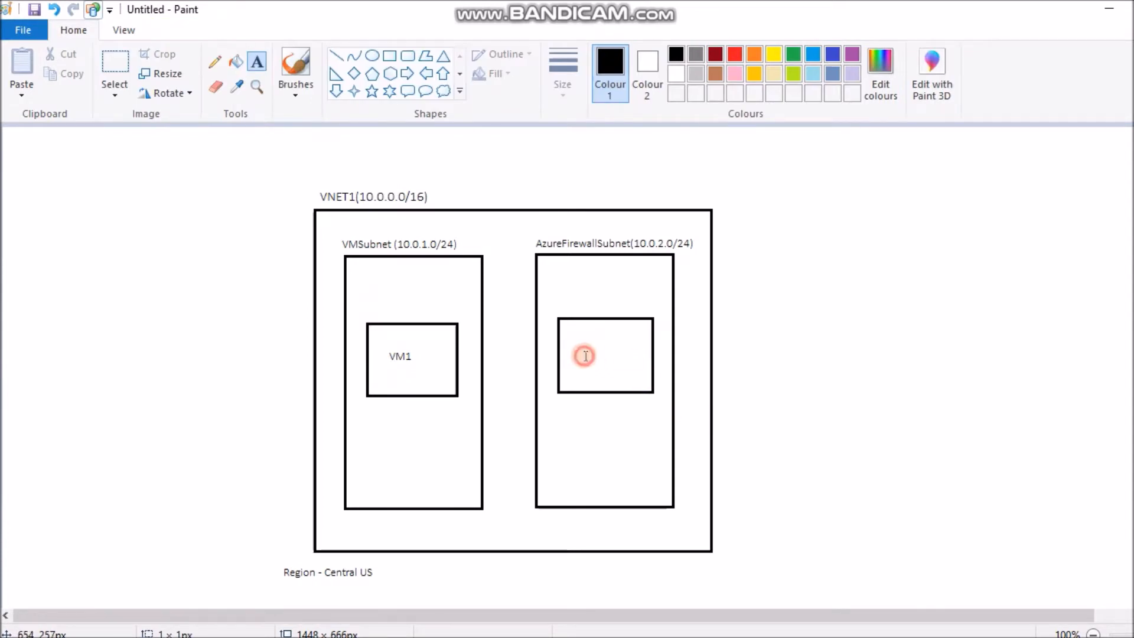
text(FW1)
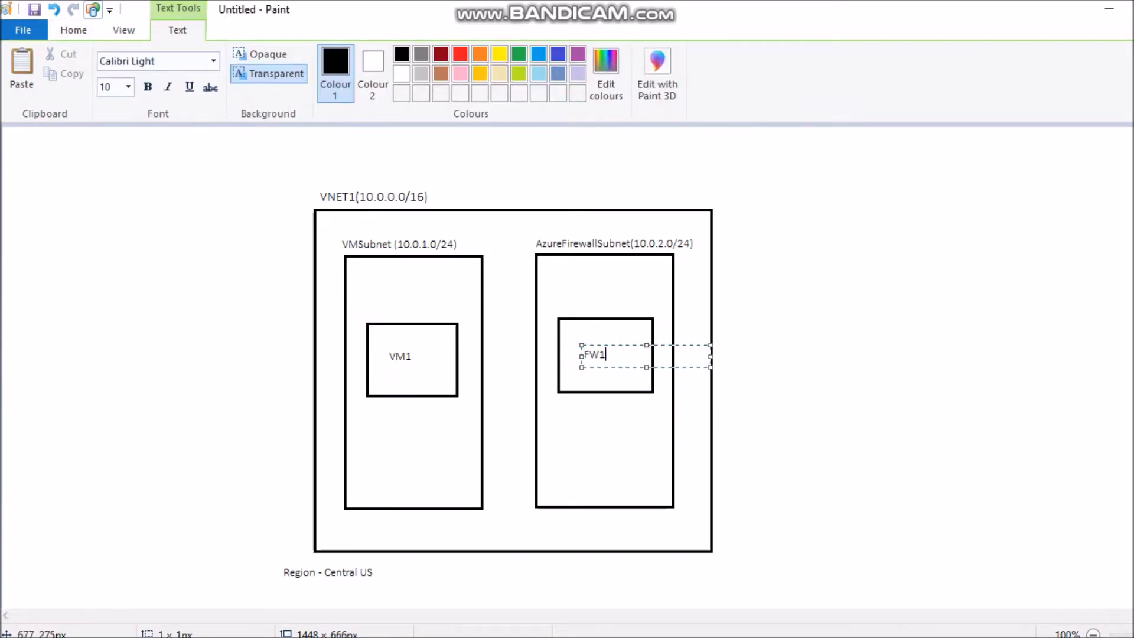
click(812, 308)
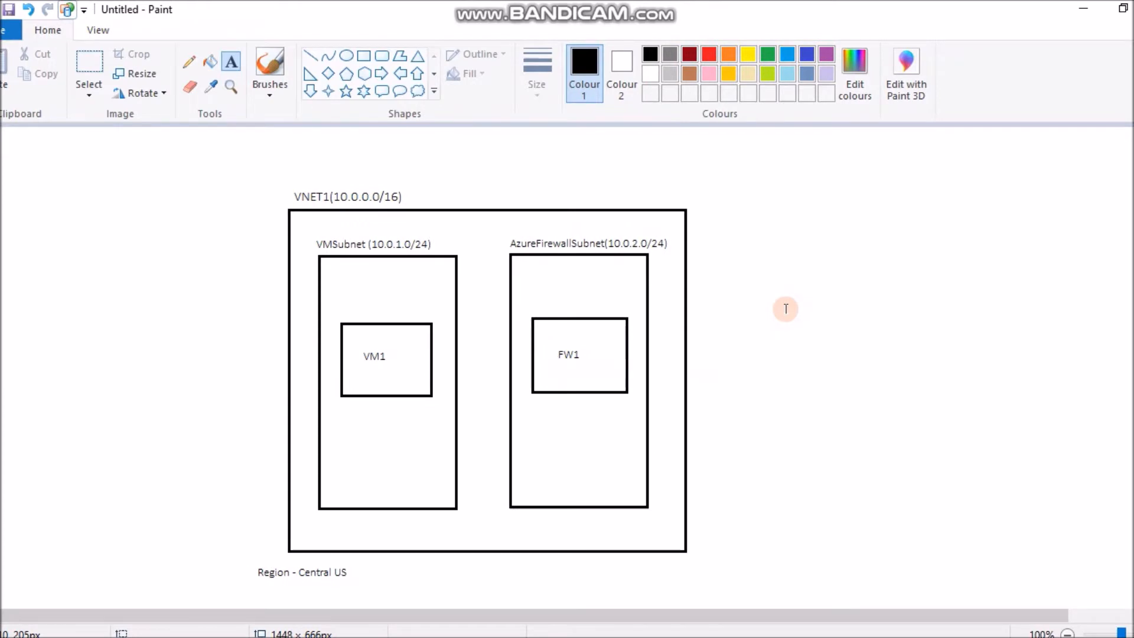
click(363, 55)
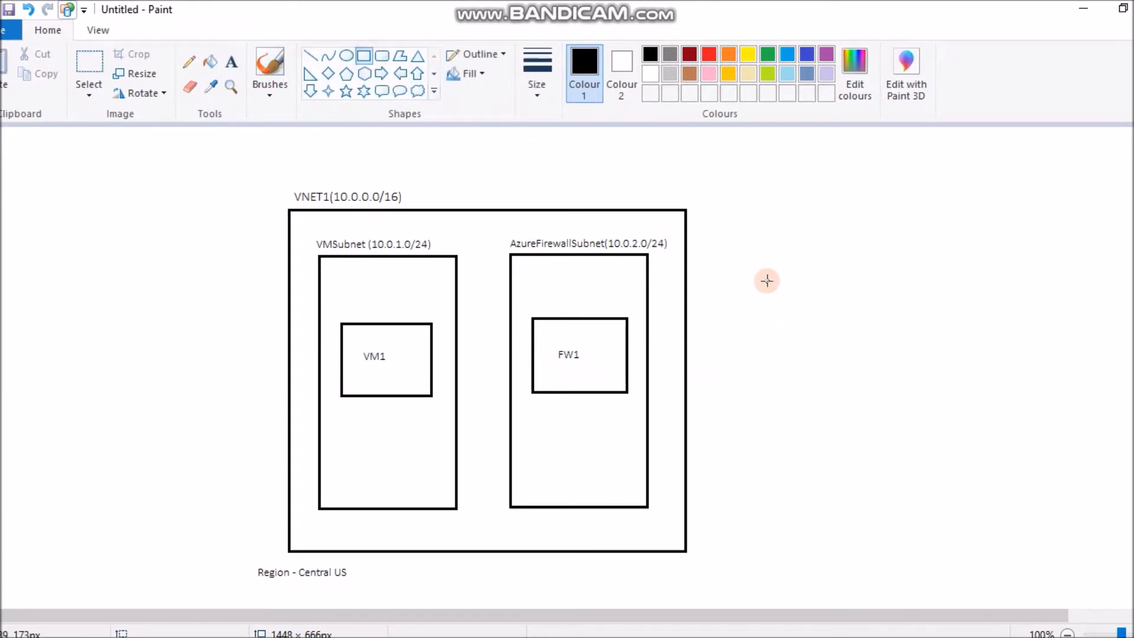
mouse_move(911, 294)
mouse_down()
mouse_move(1035, 401)
mouse_move(1028, 408)
mouse_up()
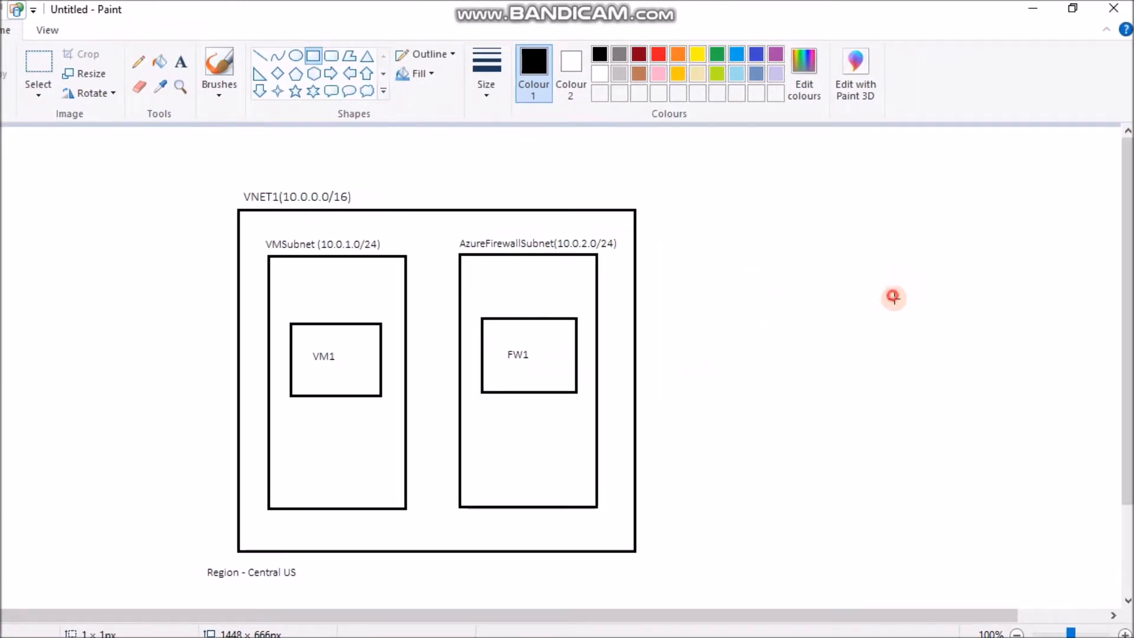
- Label the right-hand box USER, centred, then return to the Azure portal
click(864, 263)
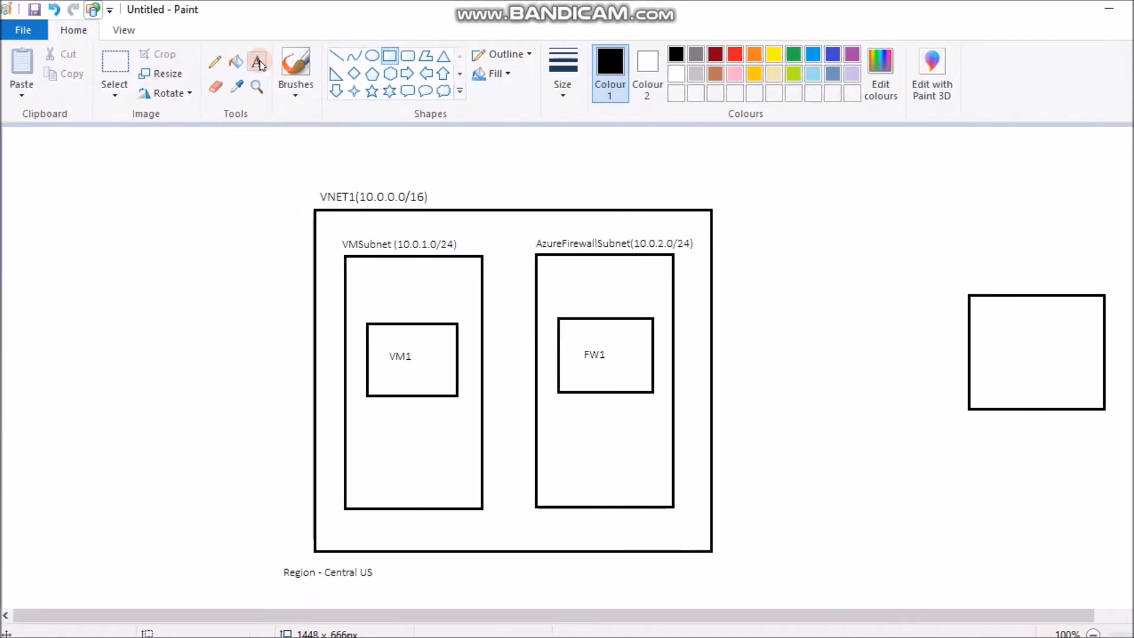
click(258, 63)
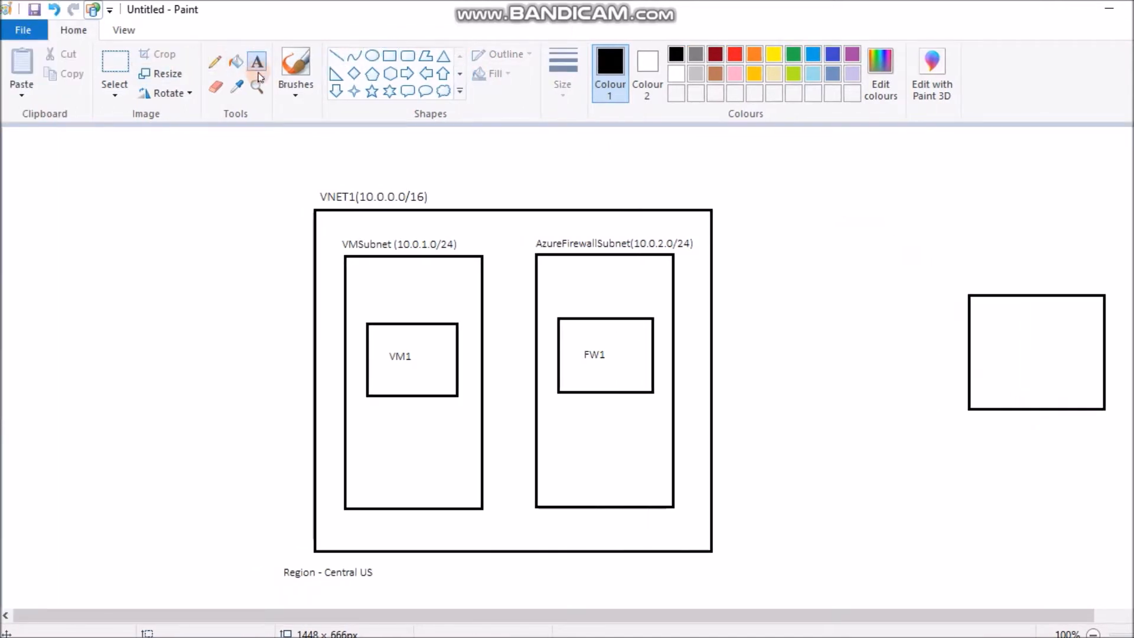
click(996, 342)
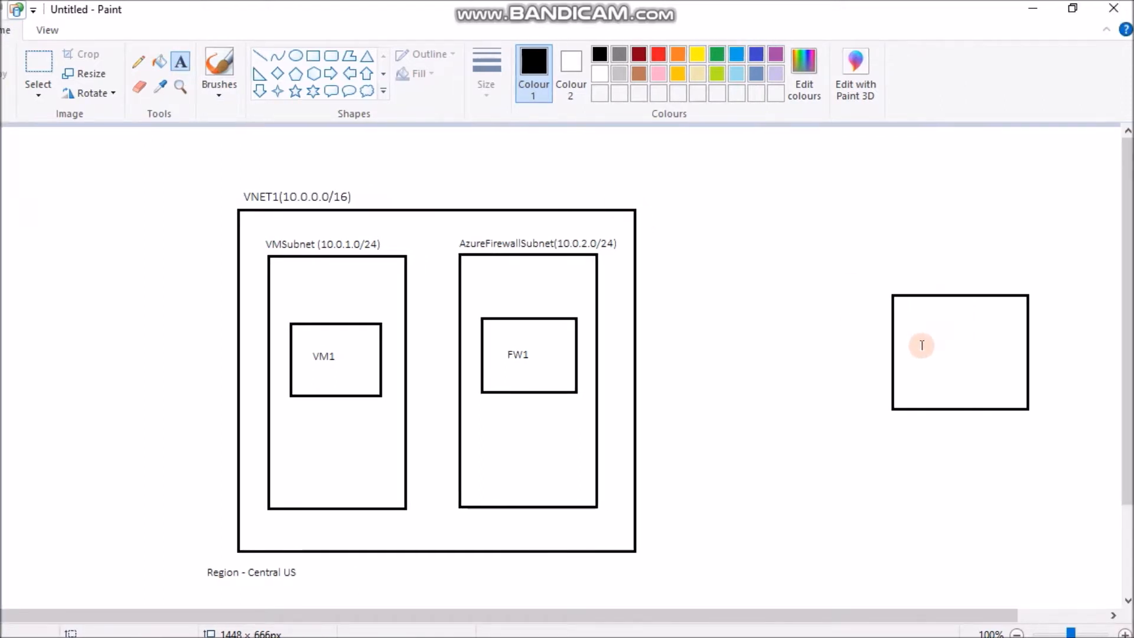
text(USER)
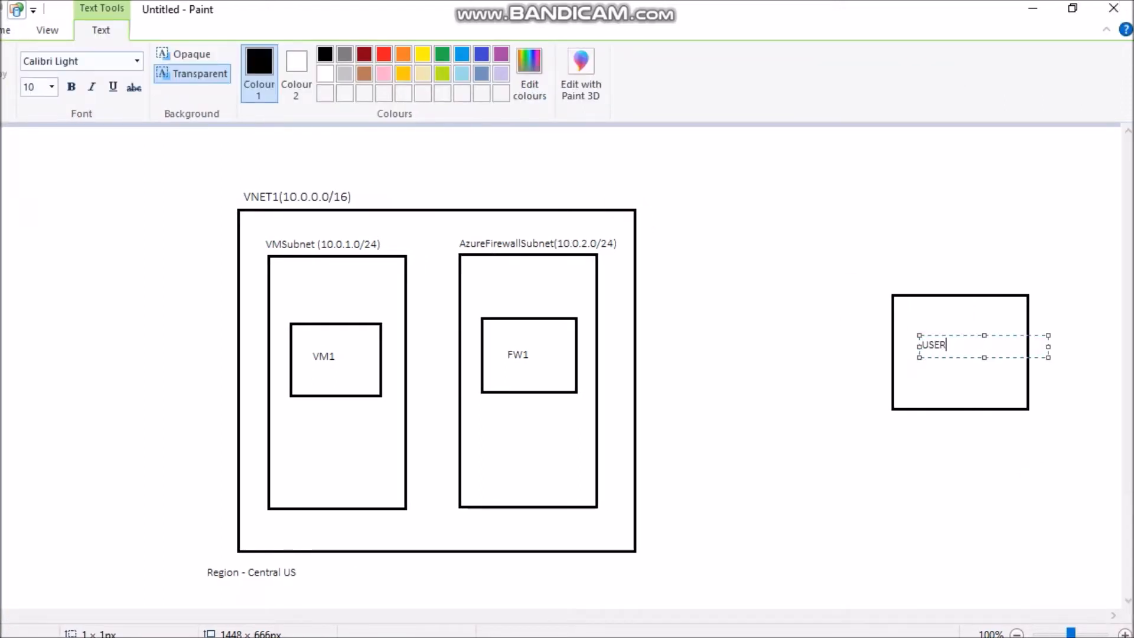
drag(970, 335, 988, 339)
click(926, 233)
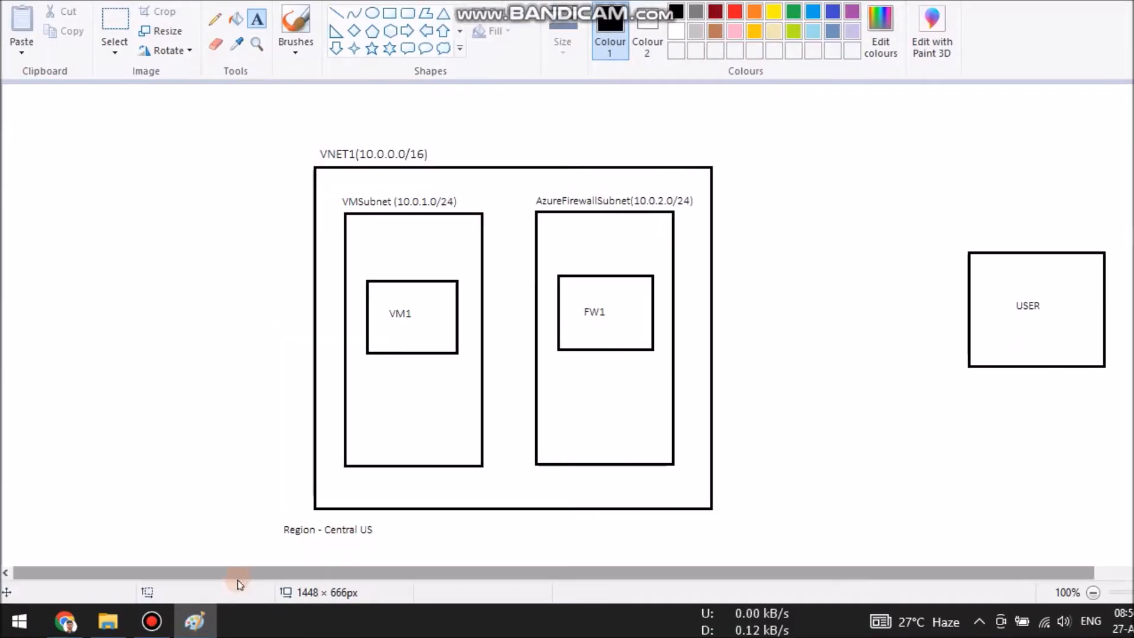
click(81, 619)
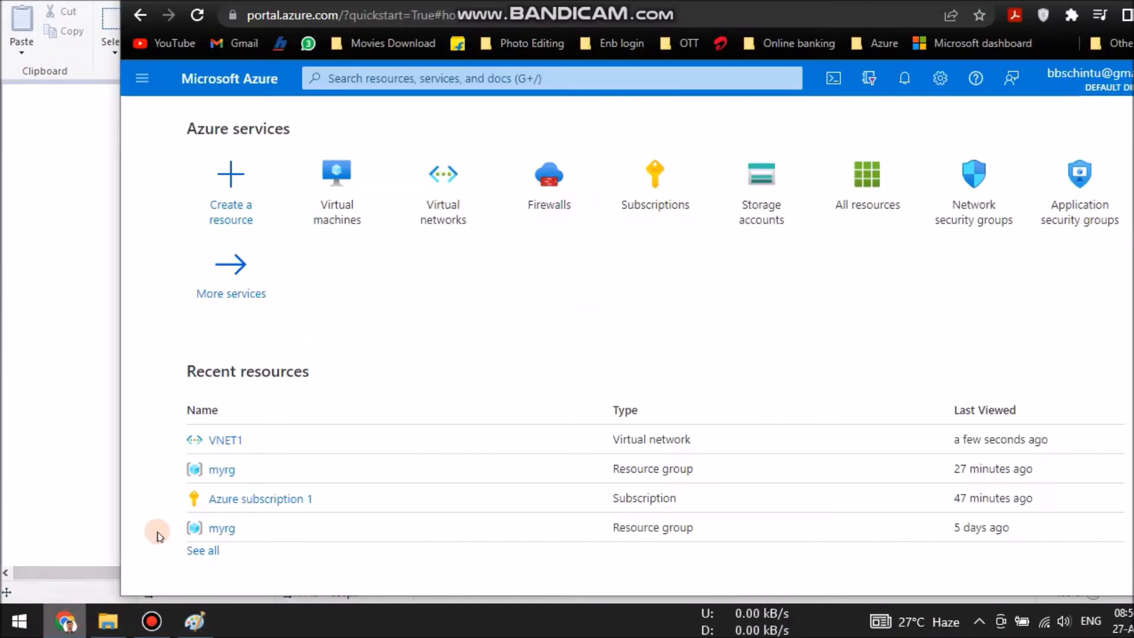
- Begin a new virtual network with Pay-As-You-Go subscription, resource group myrg and name VNET1
click(435, 202)
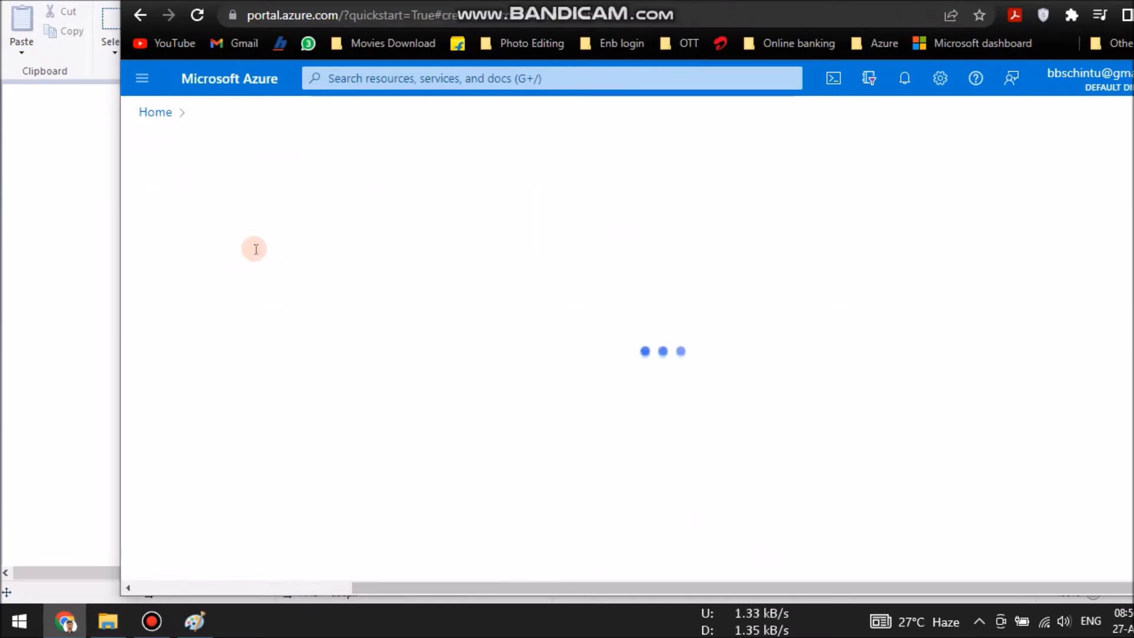
click(735, 354)
click(697, 440)
scroll(797, 442, down, 1)
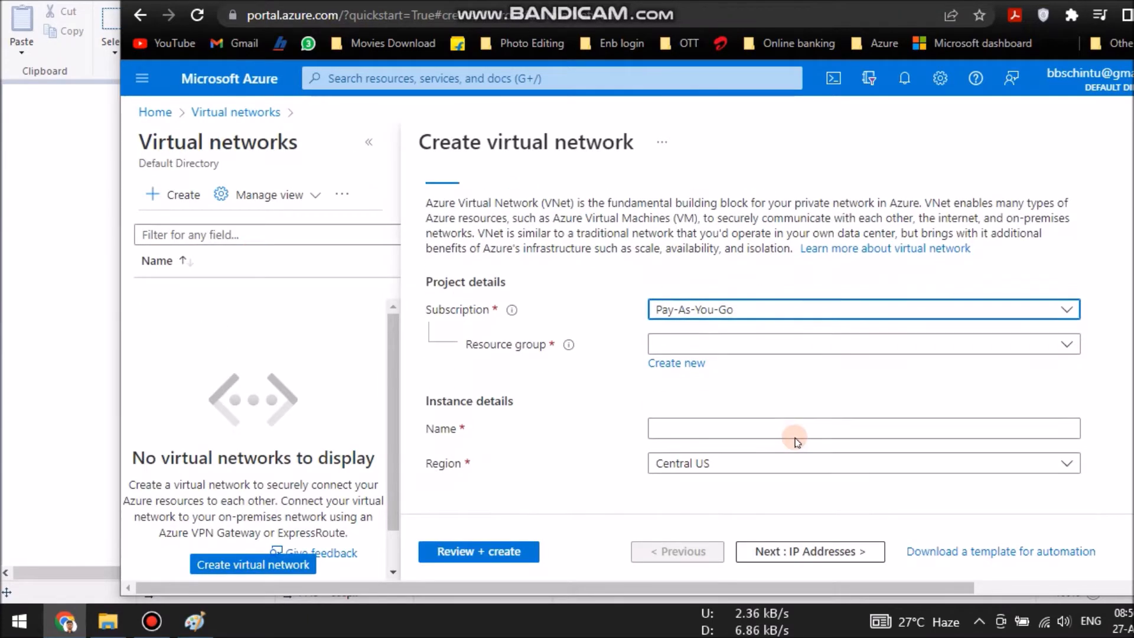
click(709, 344)
click(716, 407)
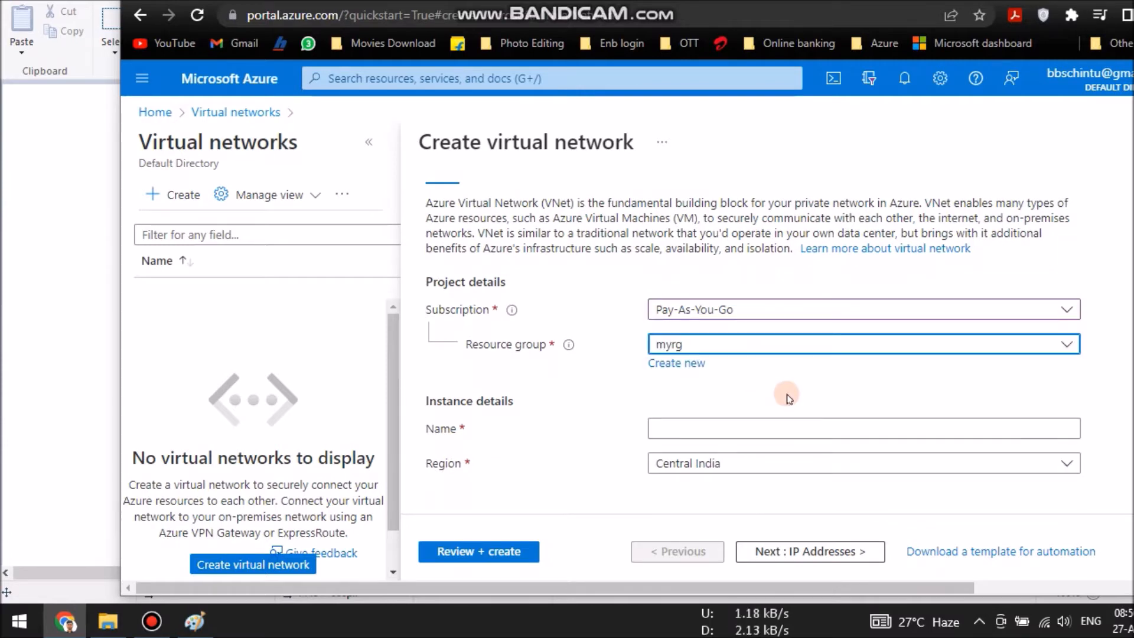
click(714, 430)
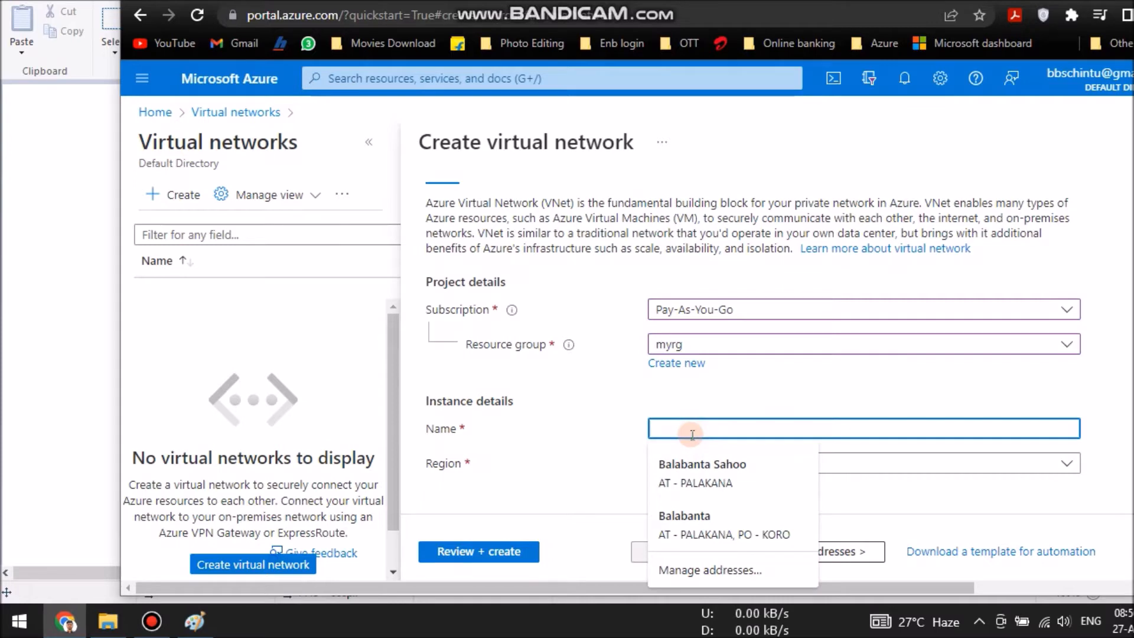
text(VNET1)
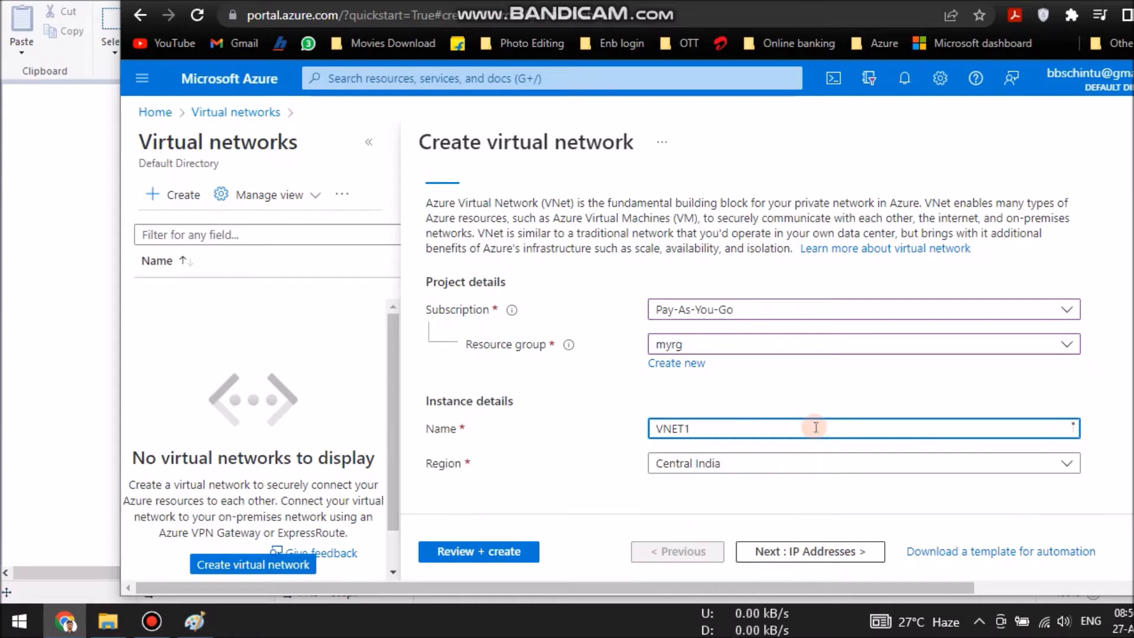
click(717, 465)
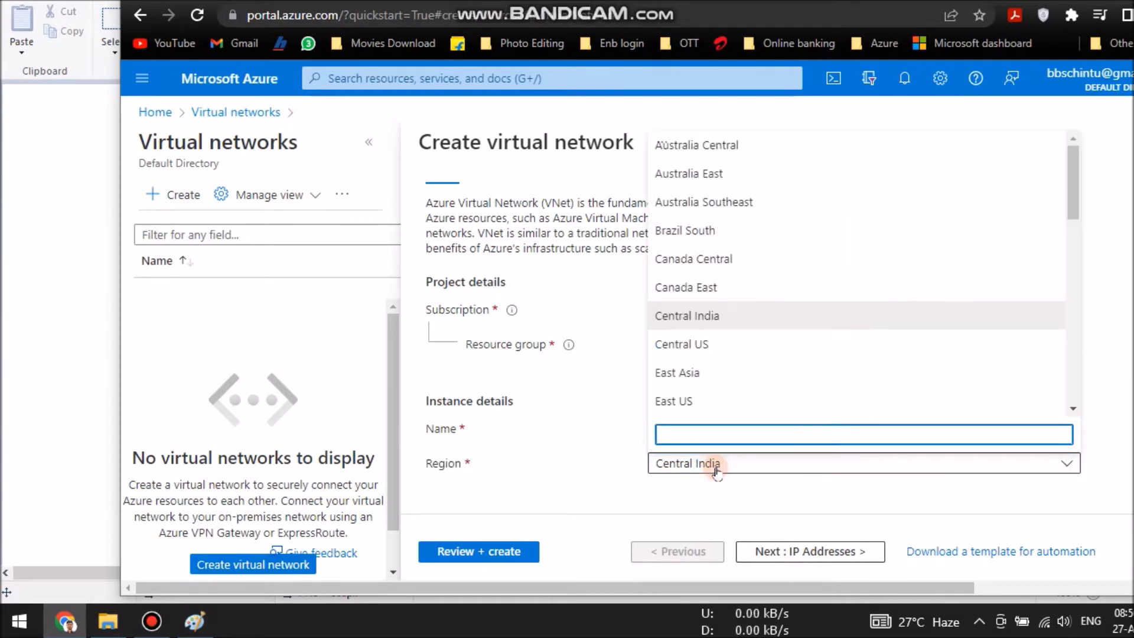
- Choose Central US as VNET1's region and review the 10.0.0.0/16 IP address space against the diagram
click(712, 344)
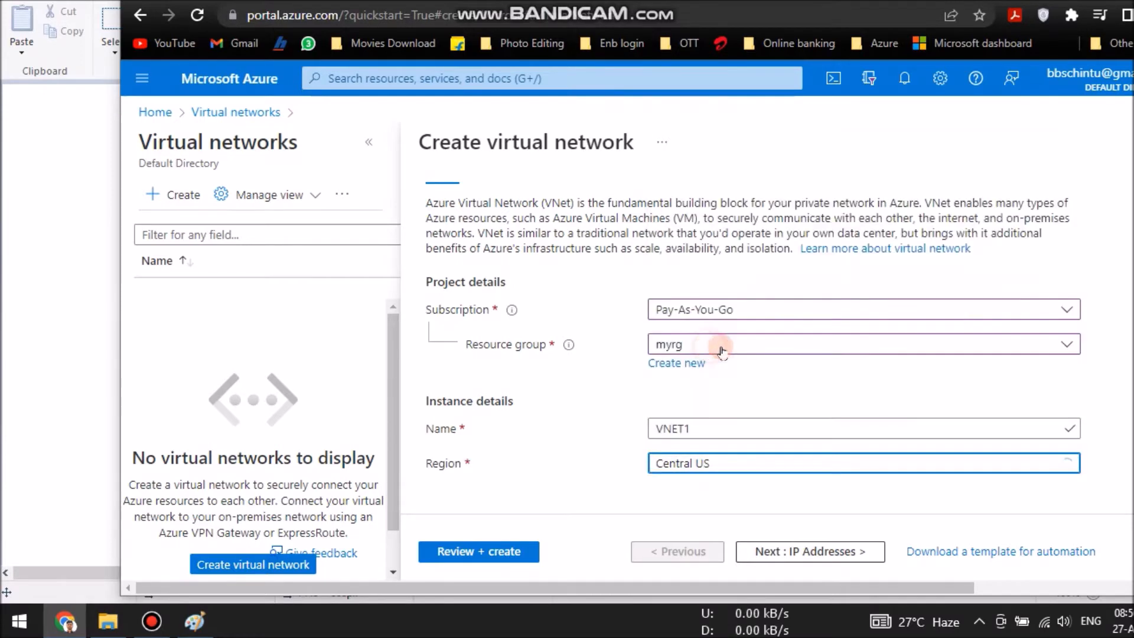
click(851, 541)
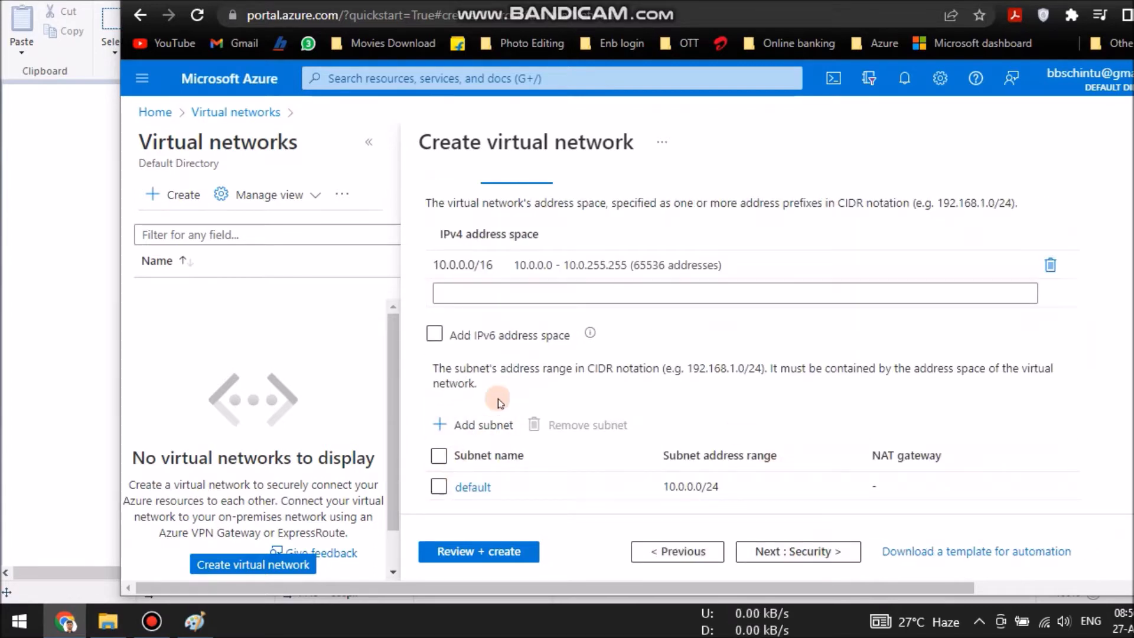
scroll(499, 398, down, 1)
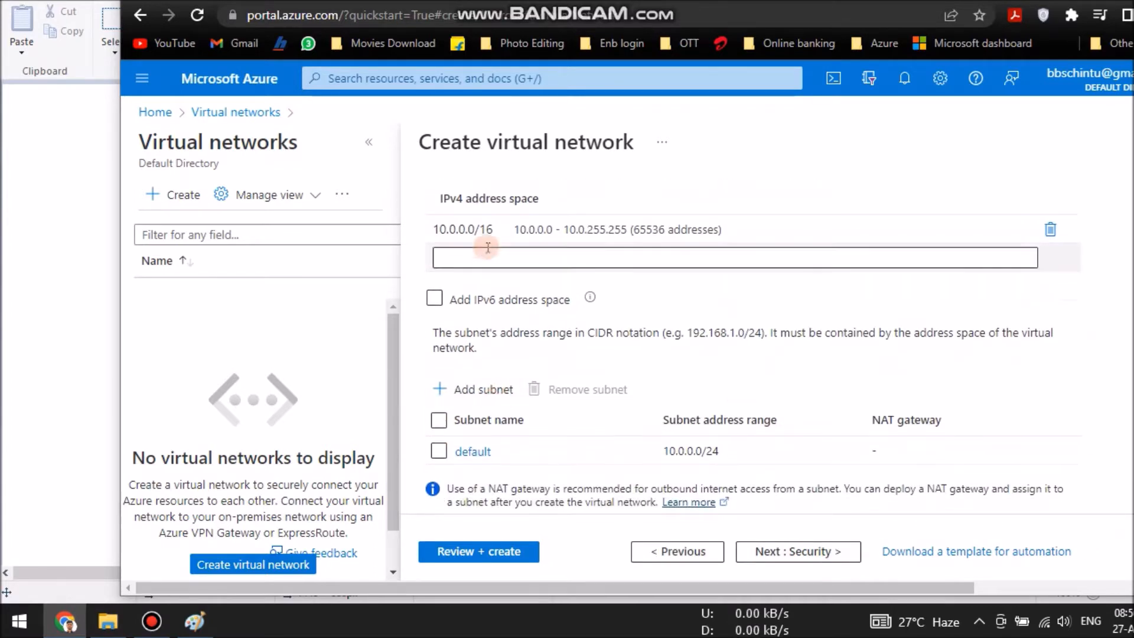
click(195, 622)
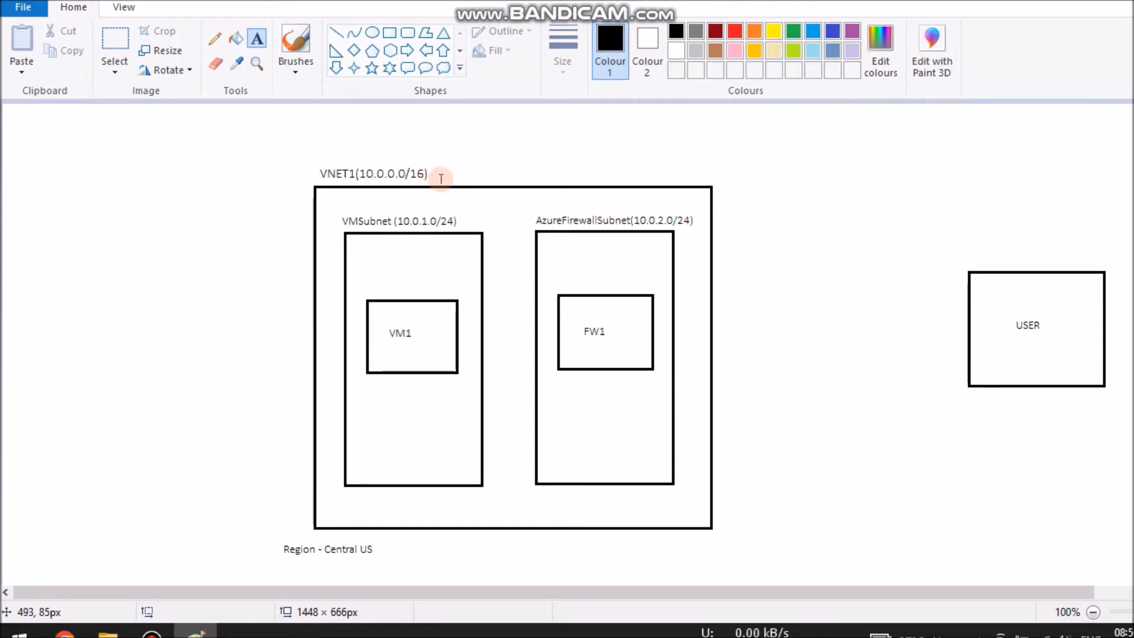
click(65, 634)
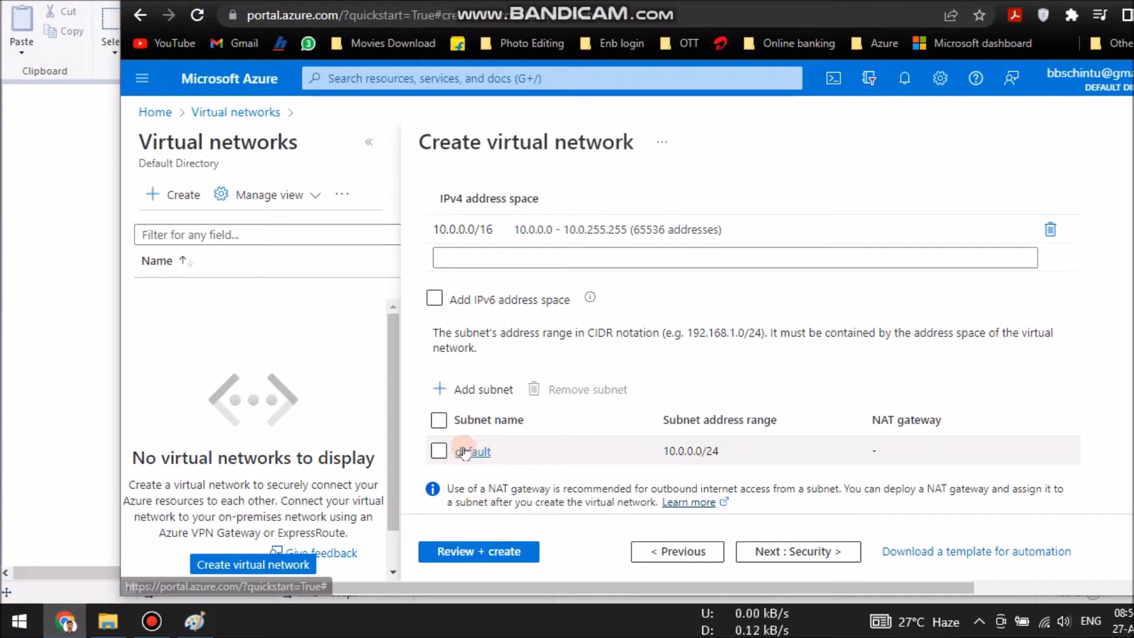
- Delete the default subnet and add VMSubnet with address range 10.0.1.0/24
click(439, 451)
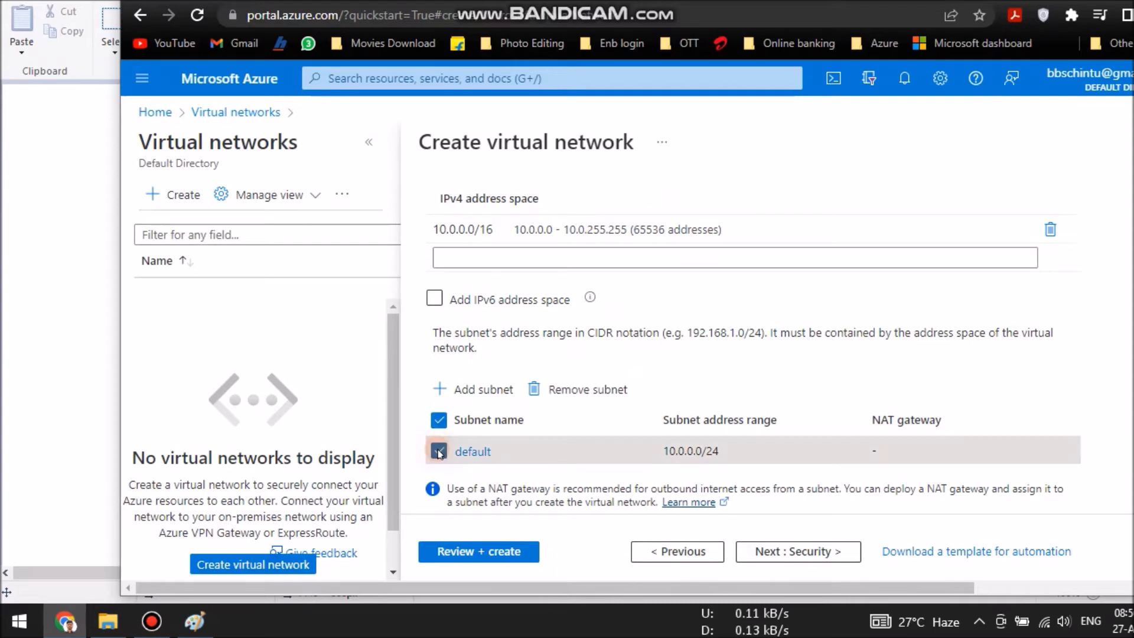
click(568, 389)
click(460, 402)
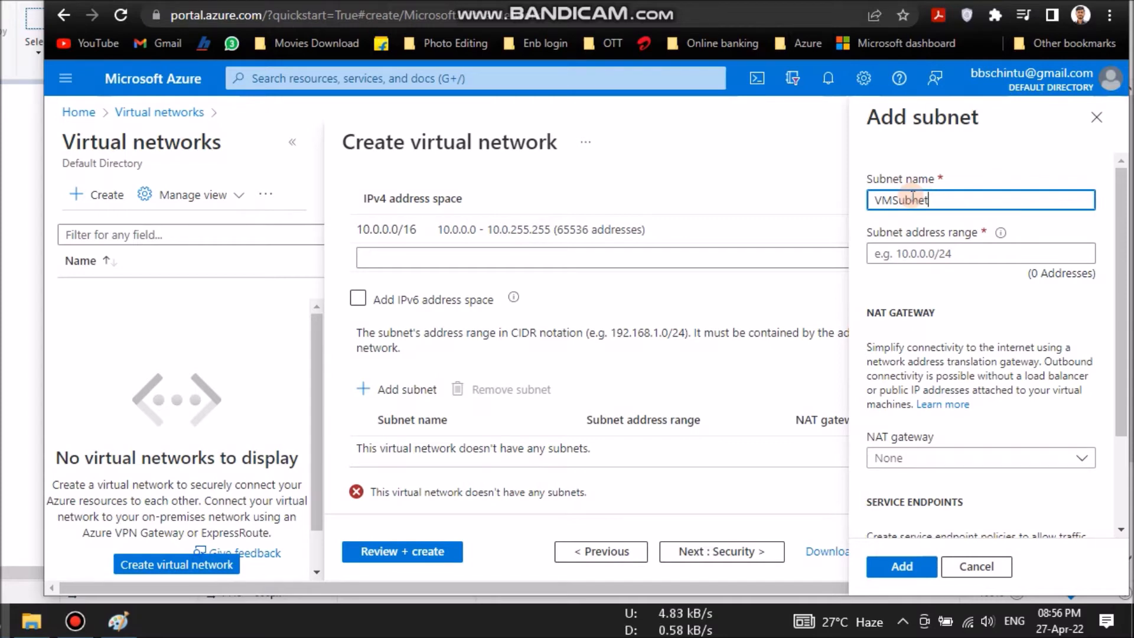
text(VMSubnet)
click(896, 251)
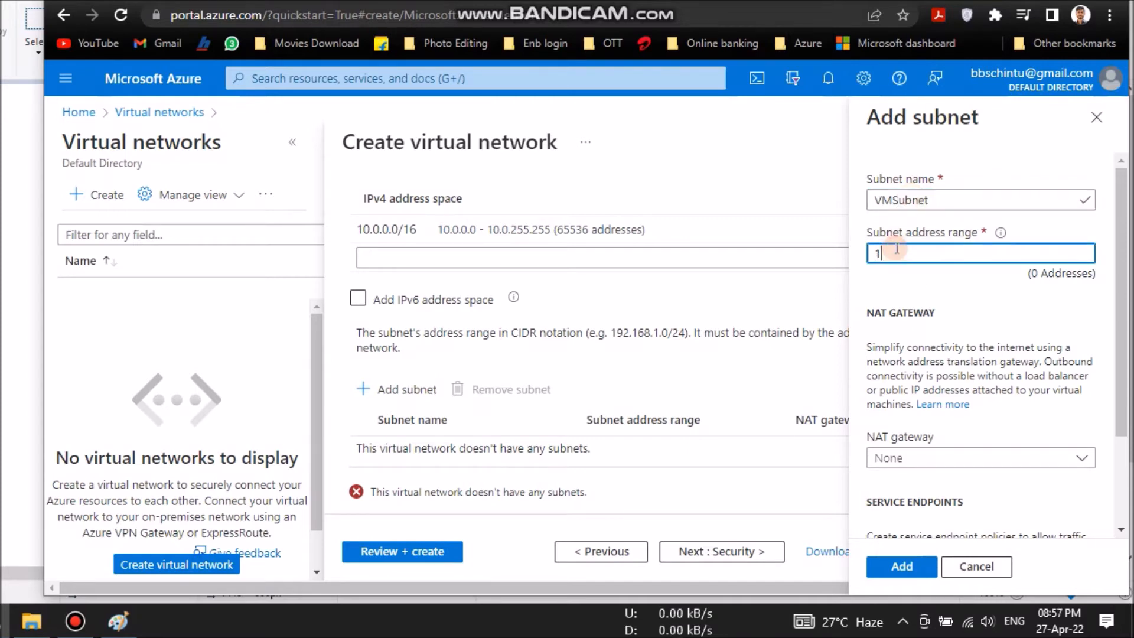
text(10.0.1.0/24)
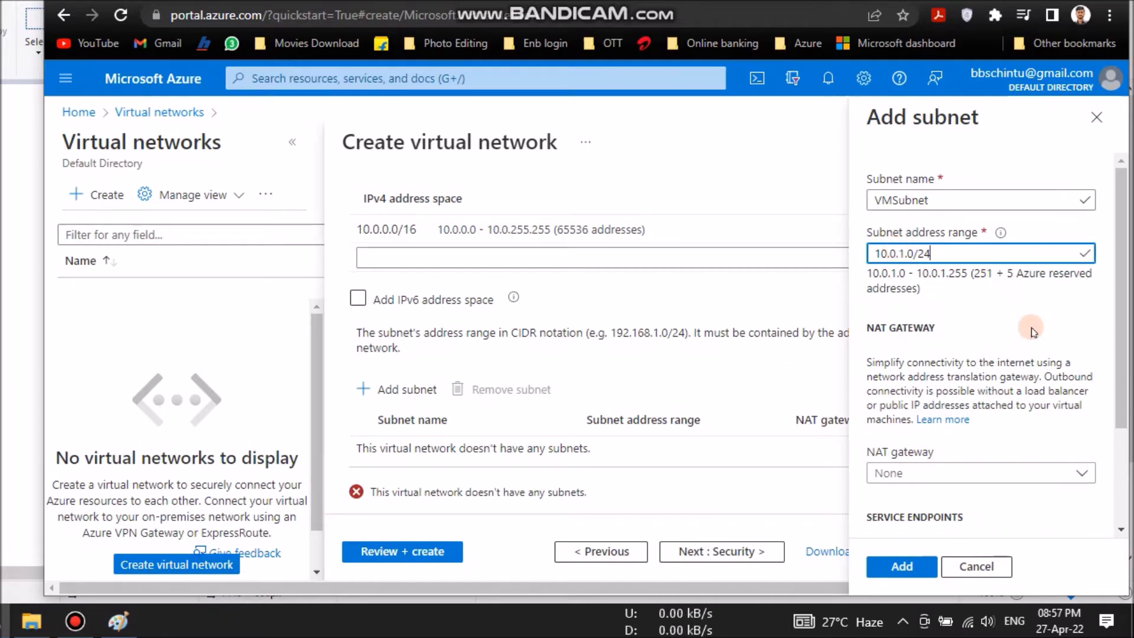
click(195, 621)
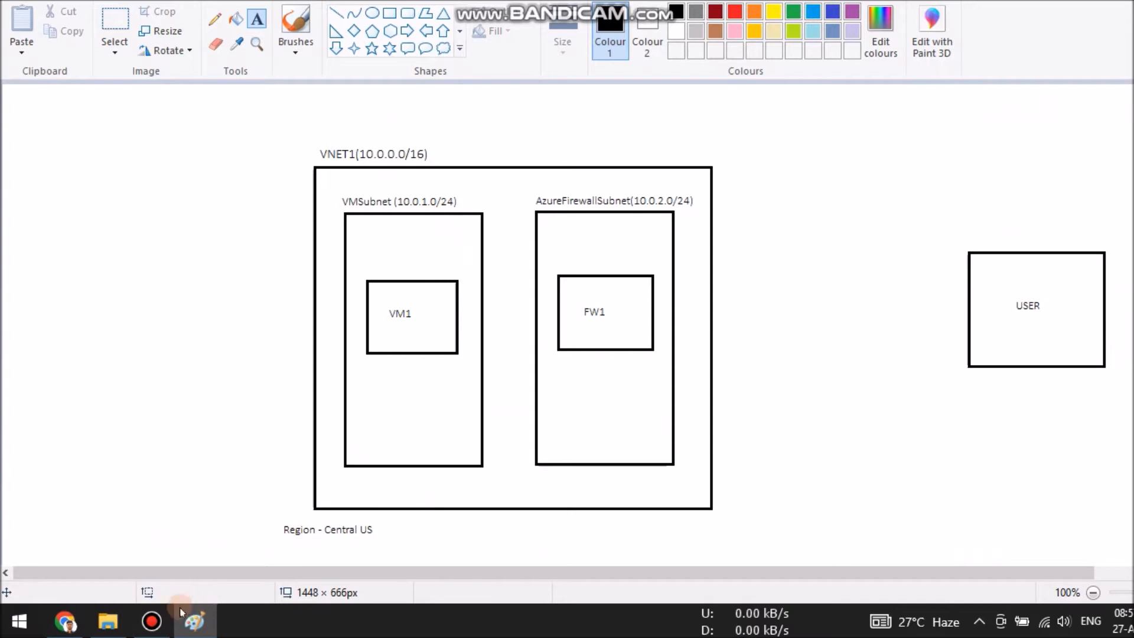
click(66, 620)
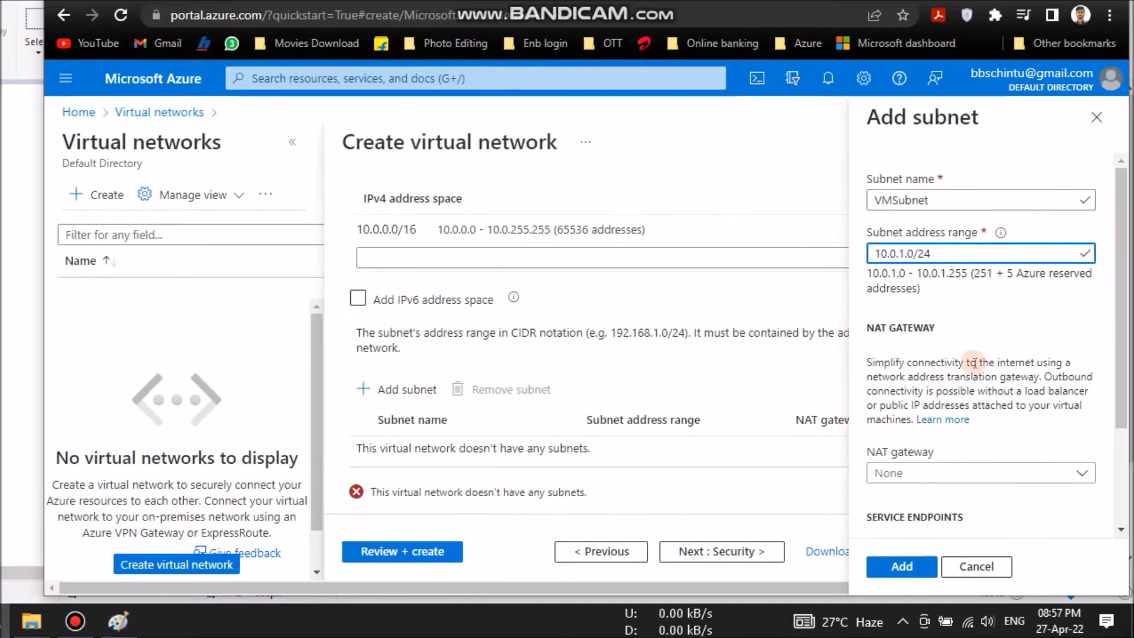
click(980, 567)
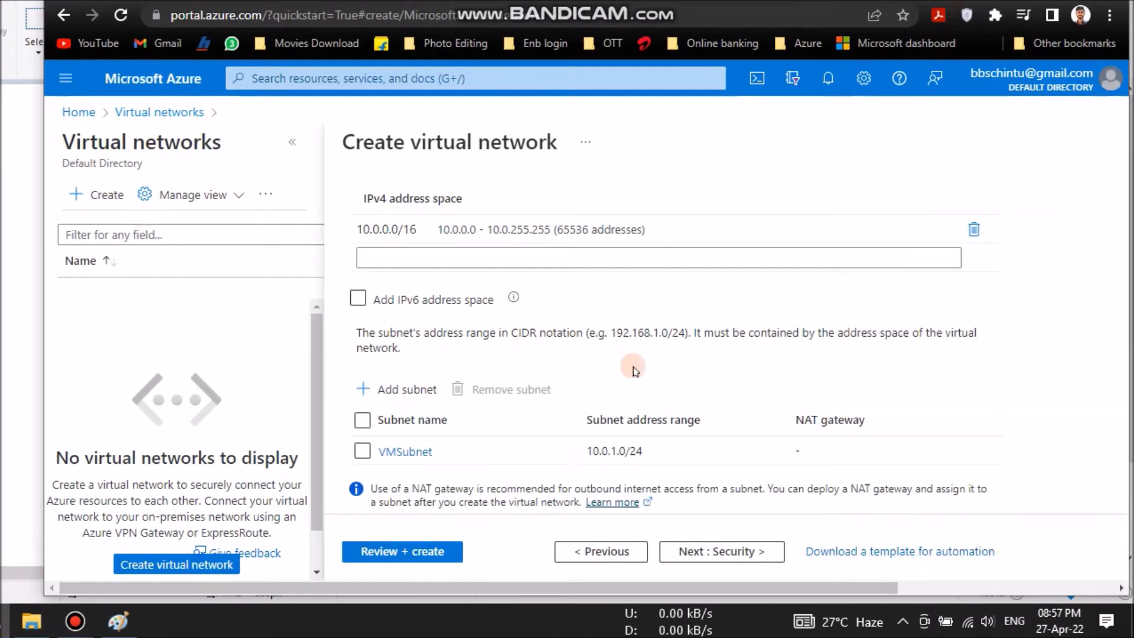
click(391, 389)
- Add a subnet named AzureFirewallSubnet with address range 10.0.2.0/24
click(924, 198)
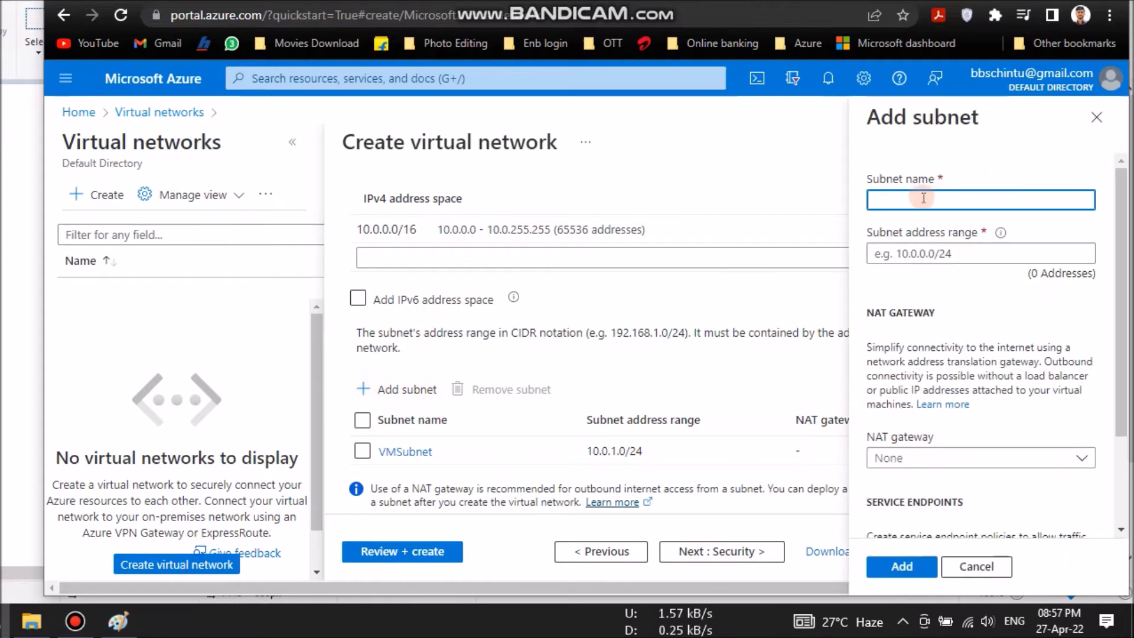
text(AzureFirewallSubnet)
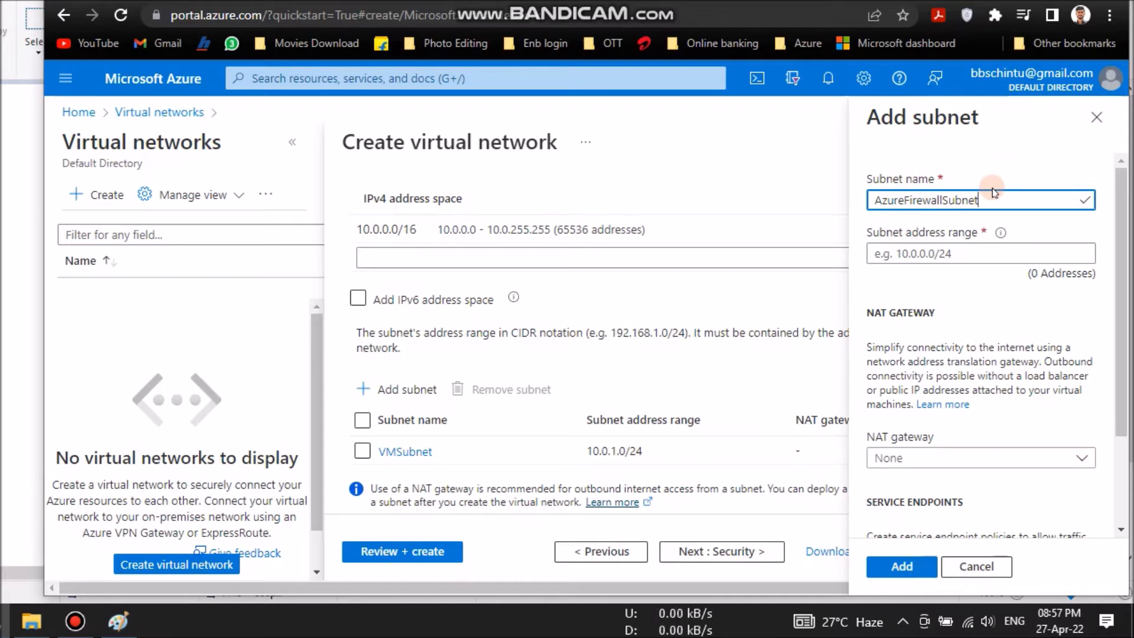
click(929, 201)
click(884, 254)
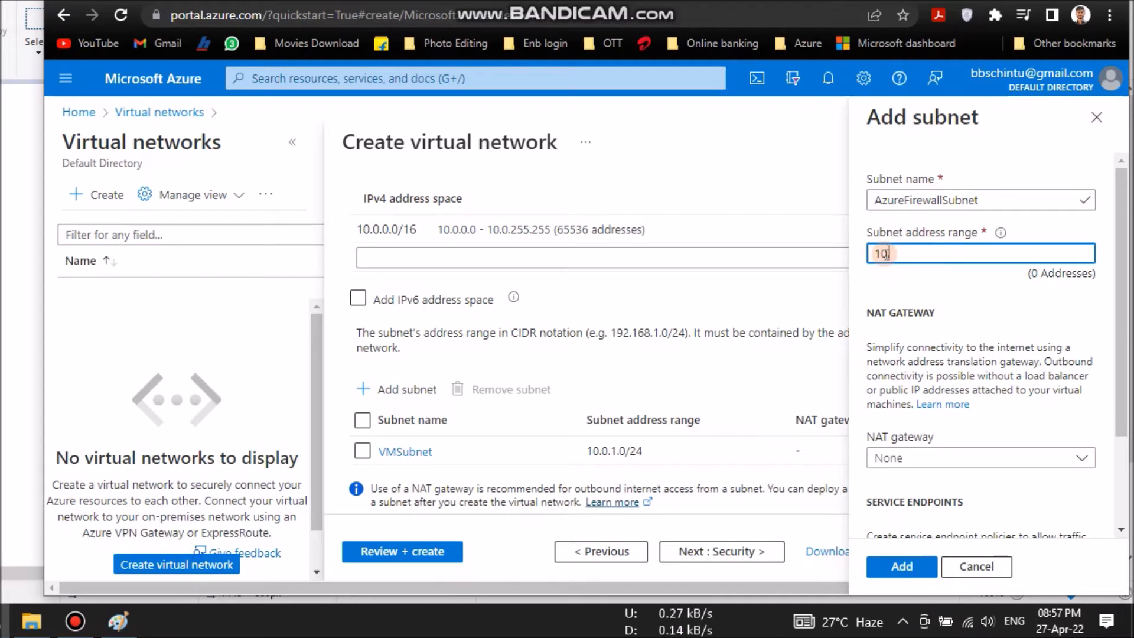
text(10.0.2.0)
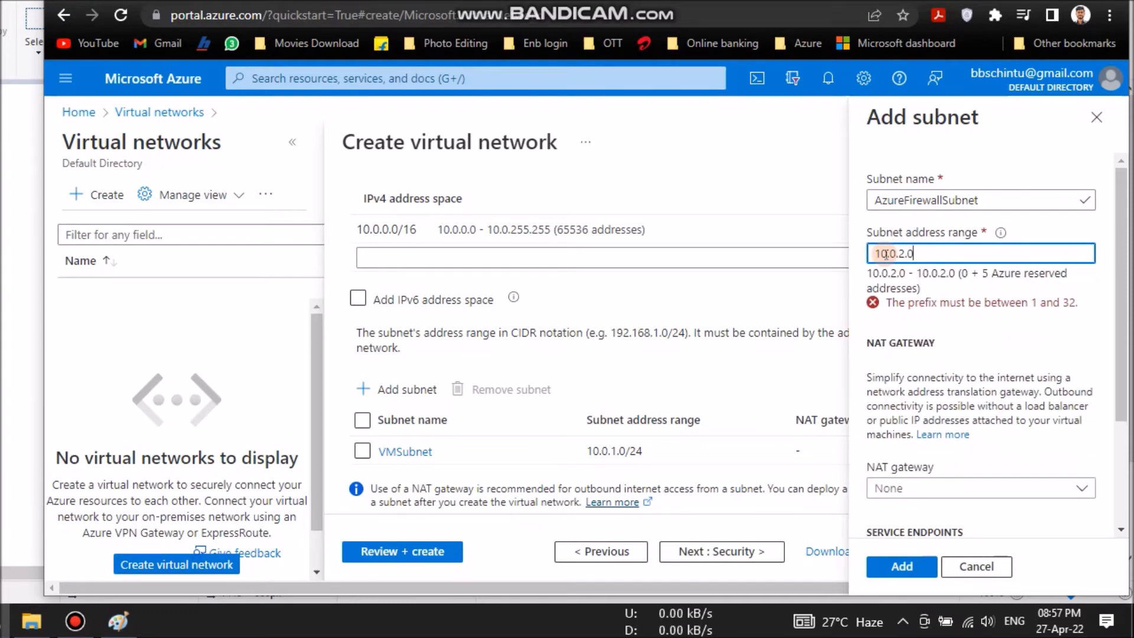
text(/24)
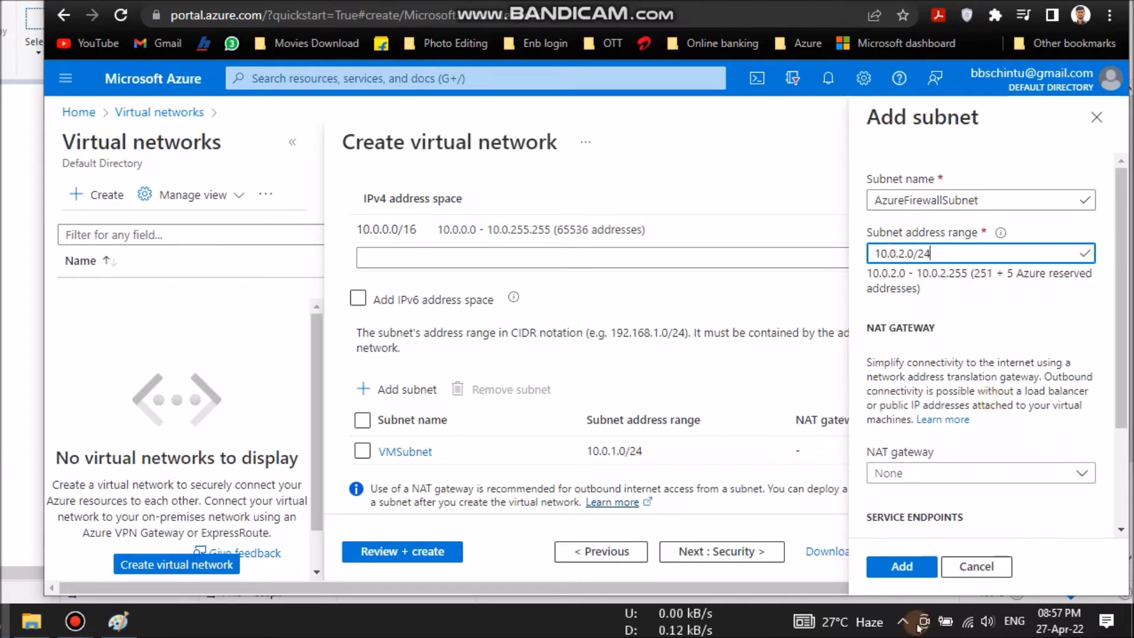
click(896, 565)
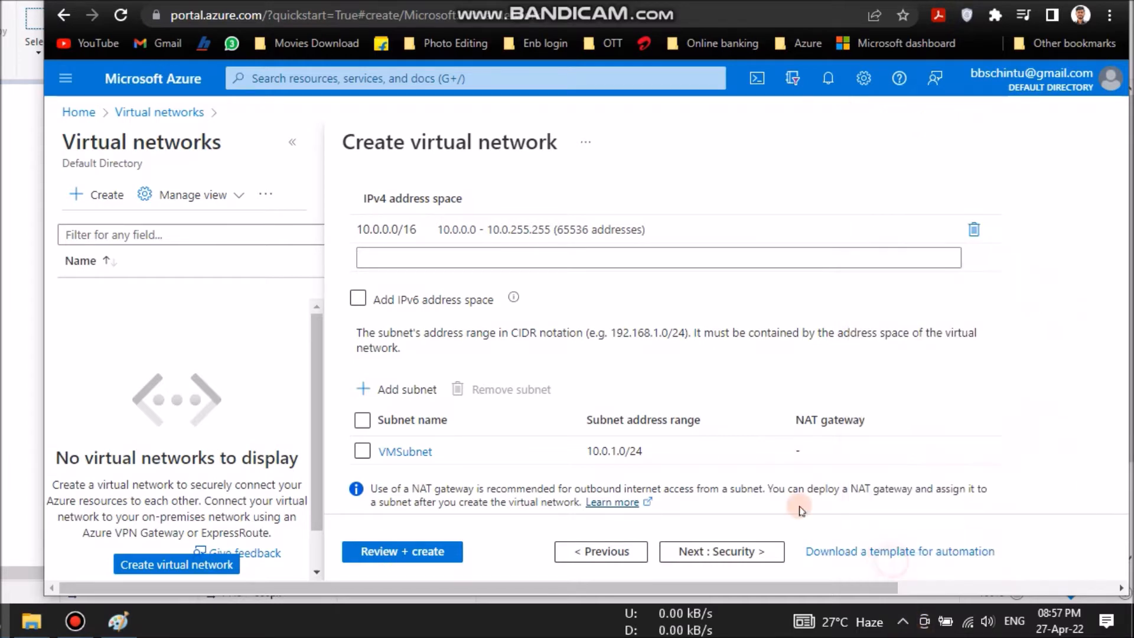
- Validate and create VNET1, then bring up the network diagram in Paint
click(403, 550)
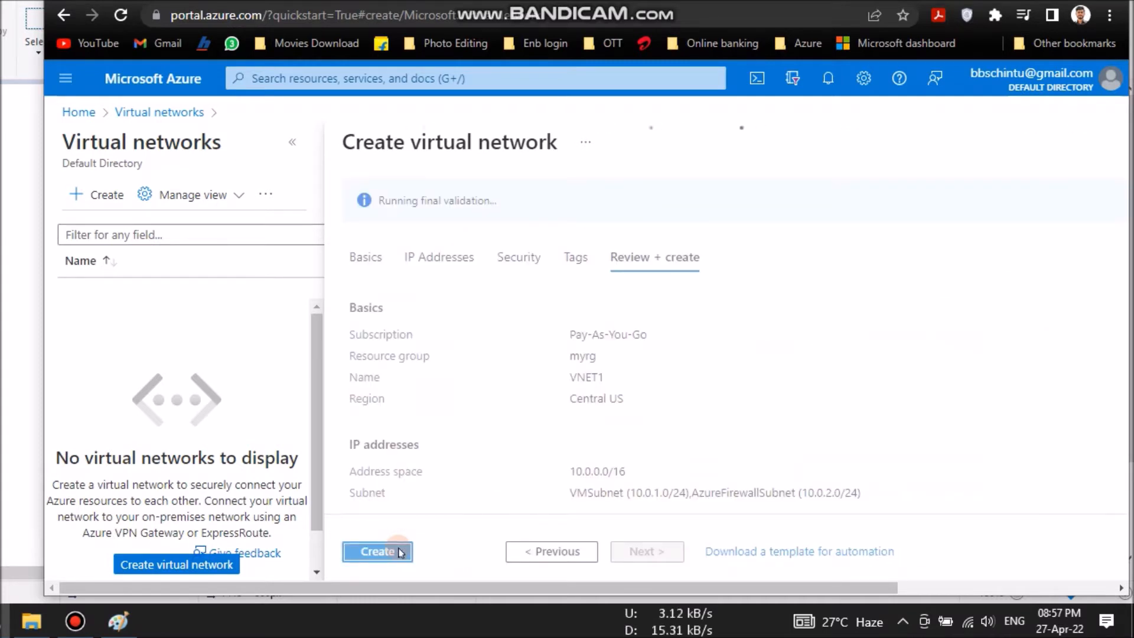
click(397, 553)
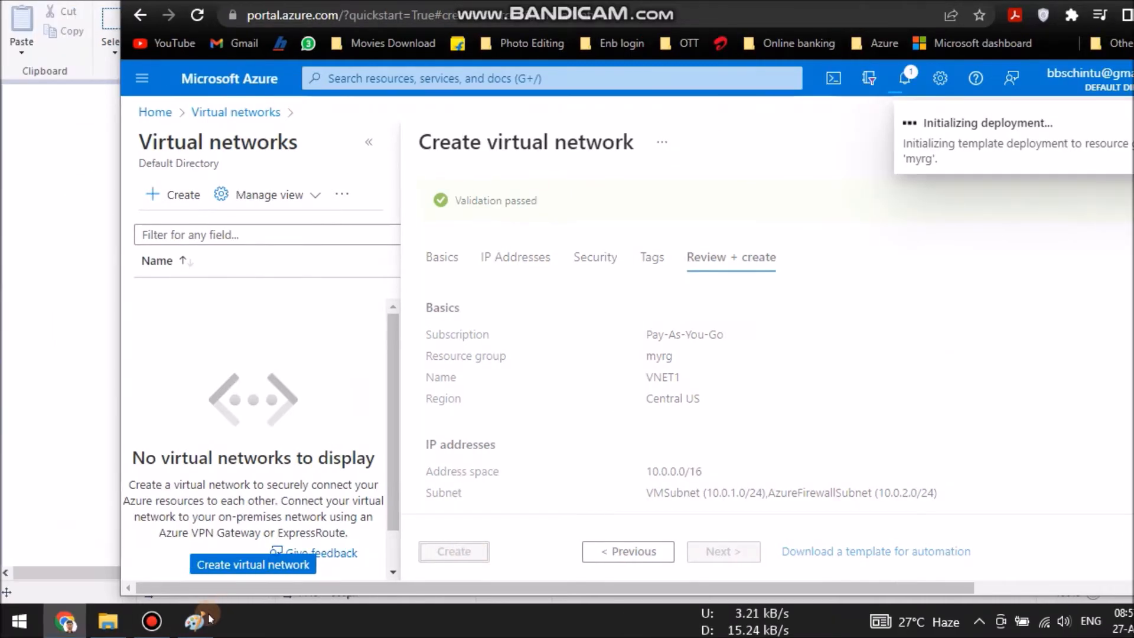
click(121, 621)
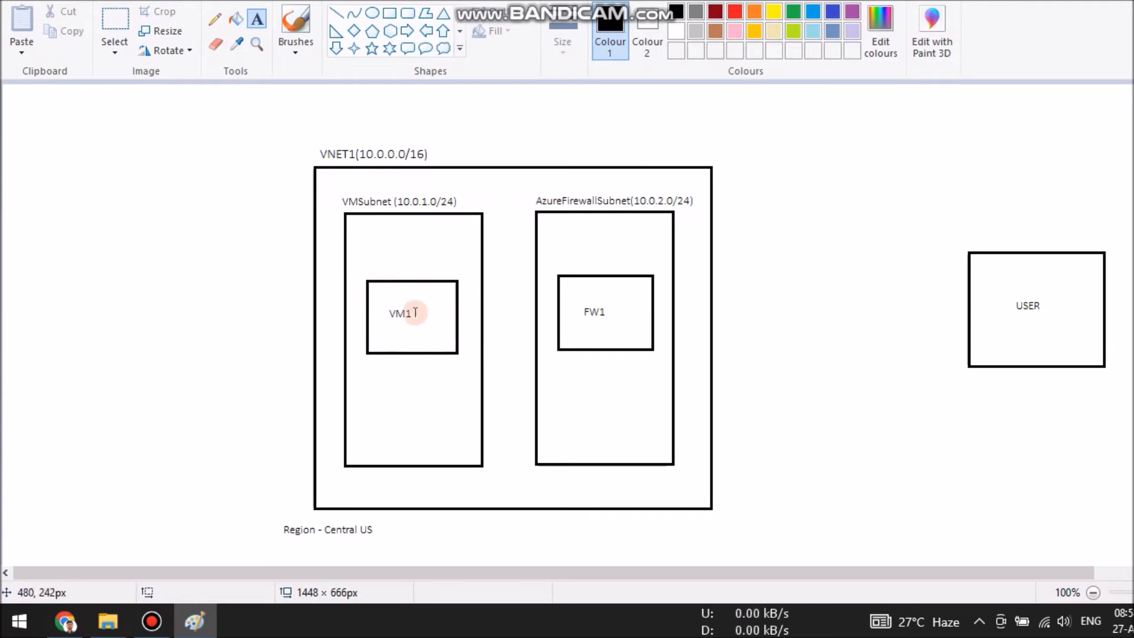
- Back in the Azure portal, confirm the VNET1 deployment has succeeded
click(67, 622)
click(724, 23)
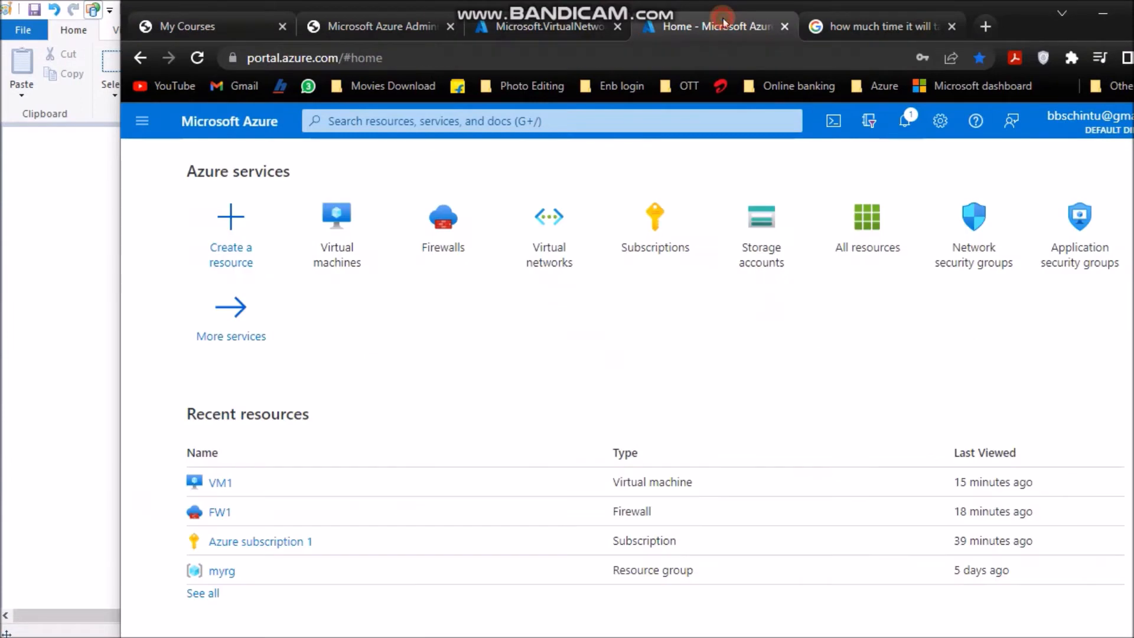
click(348, 217)
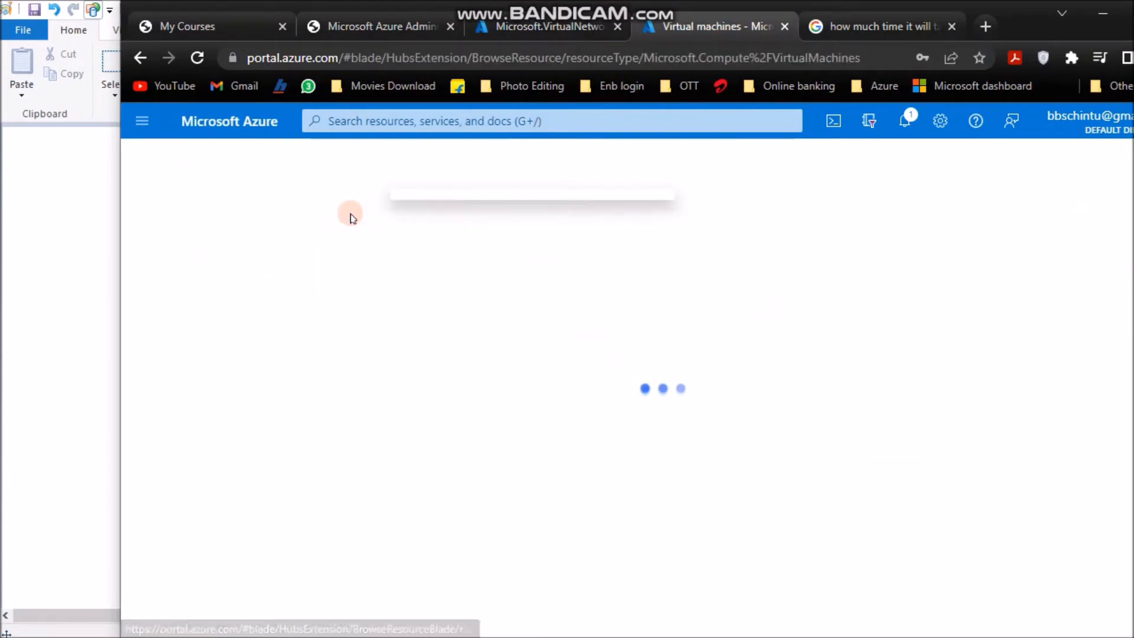
click(549, 26)
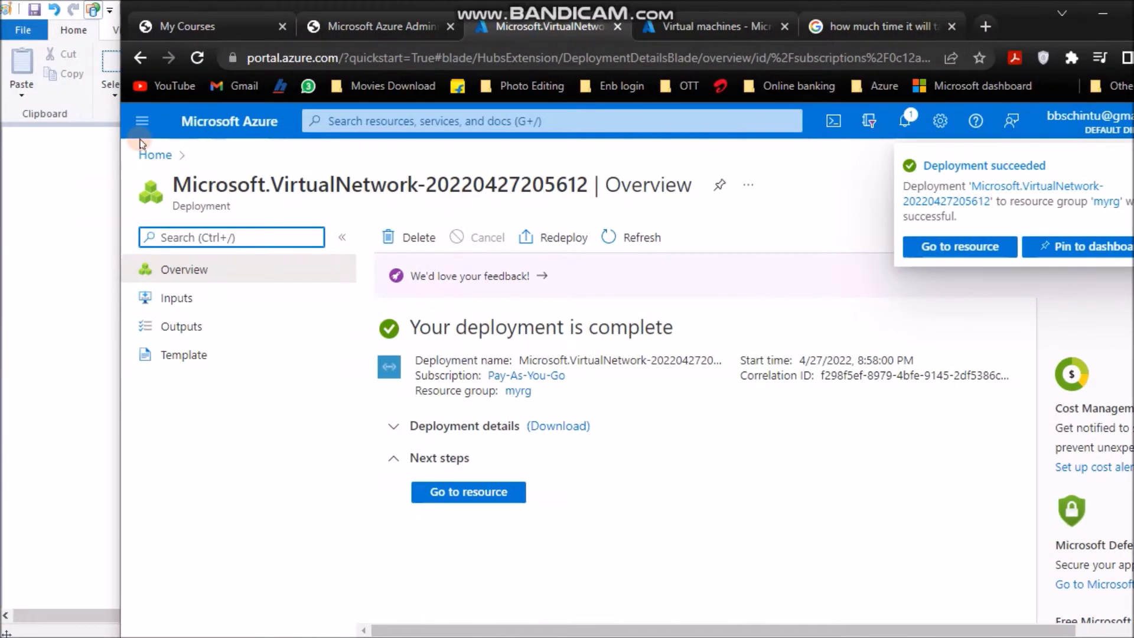
click(80, 155)
- Start a new Azure virtual machine from the Virtual machines list
click(462, 225)
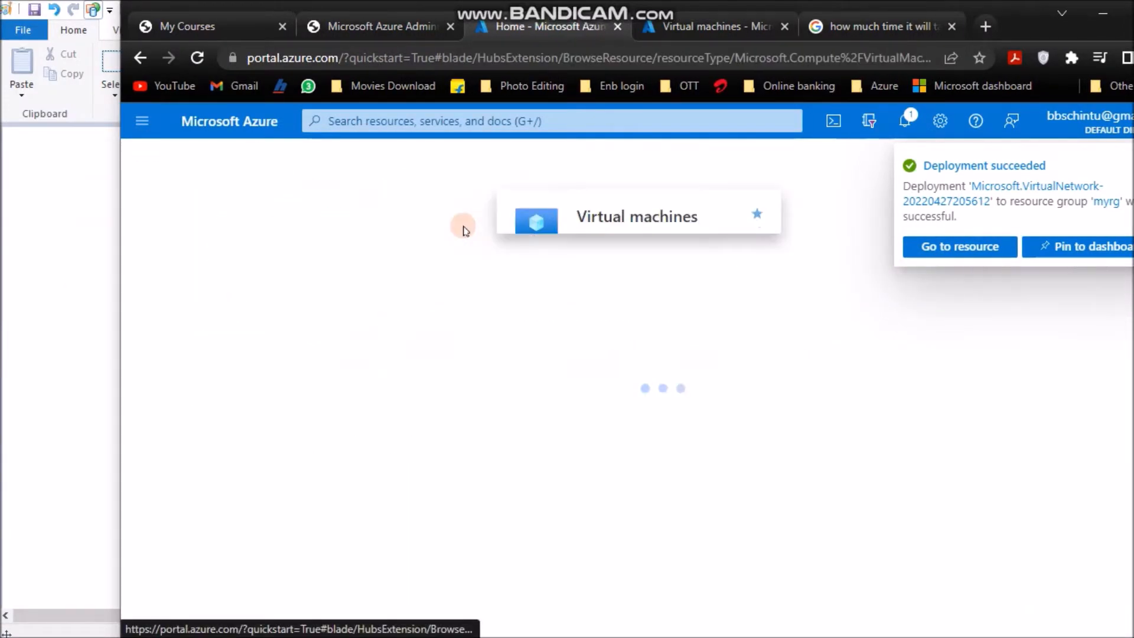
click(210, 233)
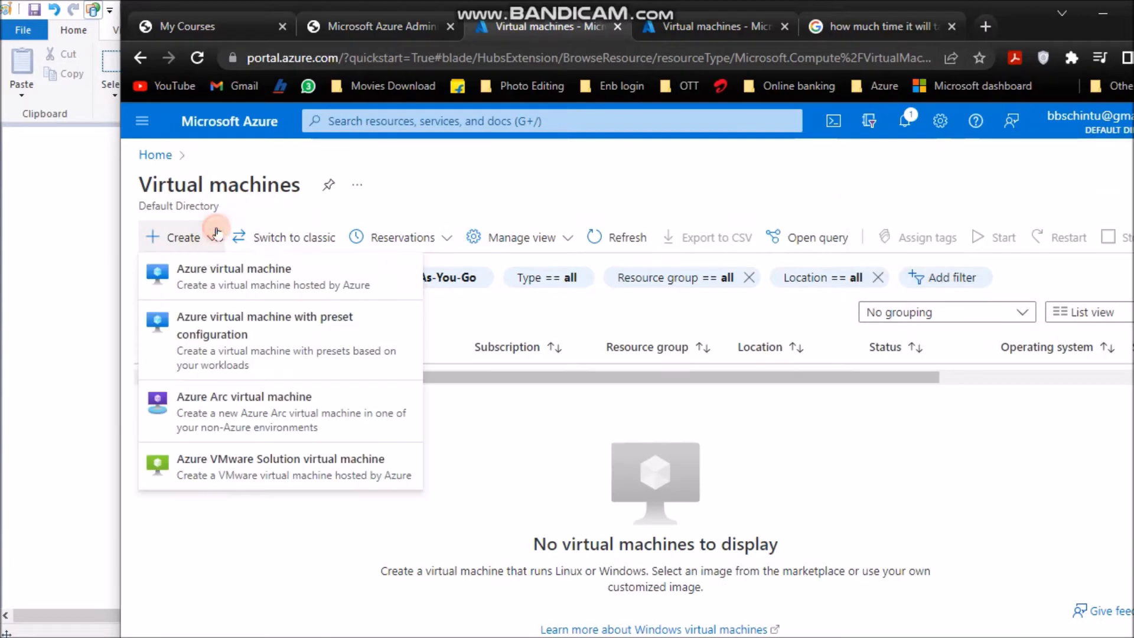
click(203, 260)
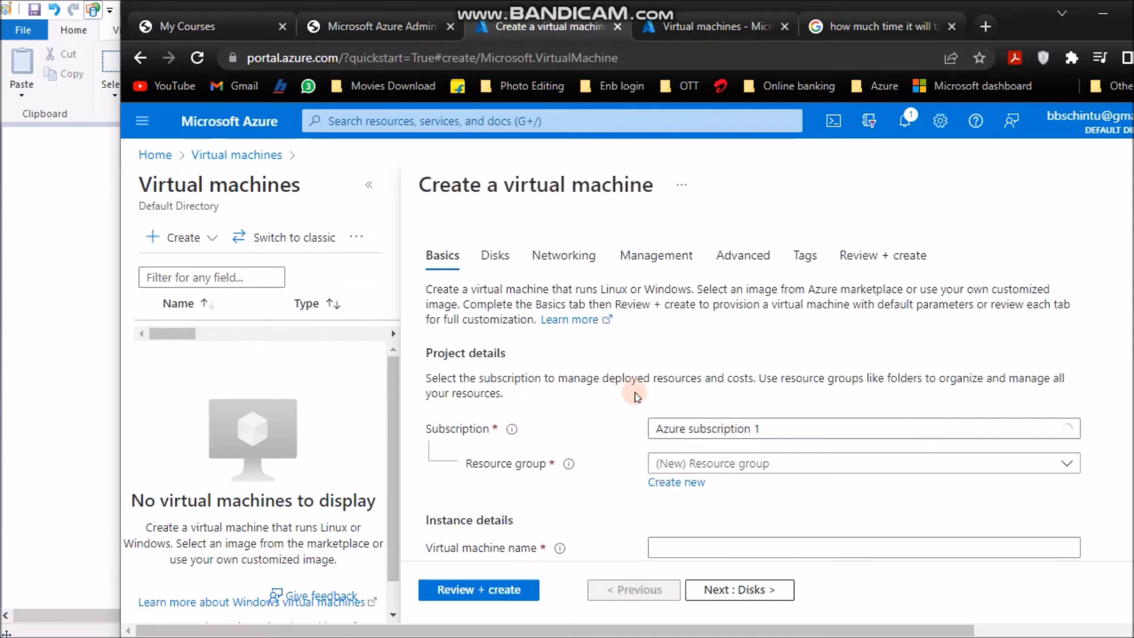
- Set the VM's subscription to Pay-As-You-Go and resource group to myrg
click(722, 429)
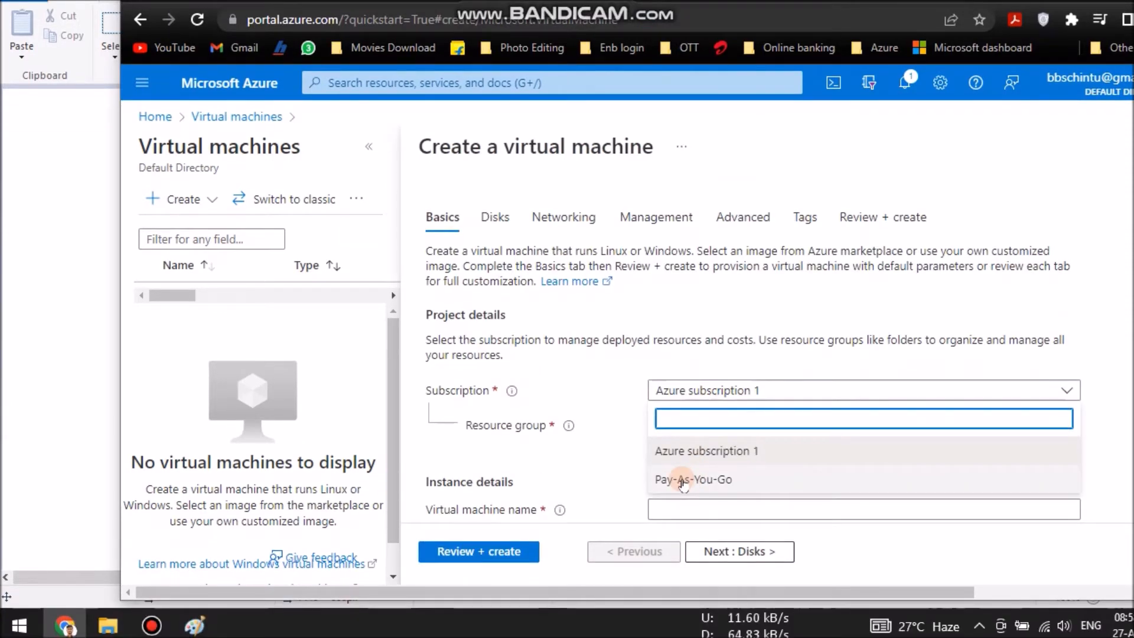
click(689, 514)
click(682, 424)
click(667, 479)
scroll(811, 452, down, 2)
scroll(811, 452, down, 2)
- Name the VM VM1 in (US) Central US with the Windows Server 2019 Datacenter - Gen2 image
click(729, 349)
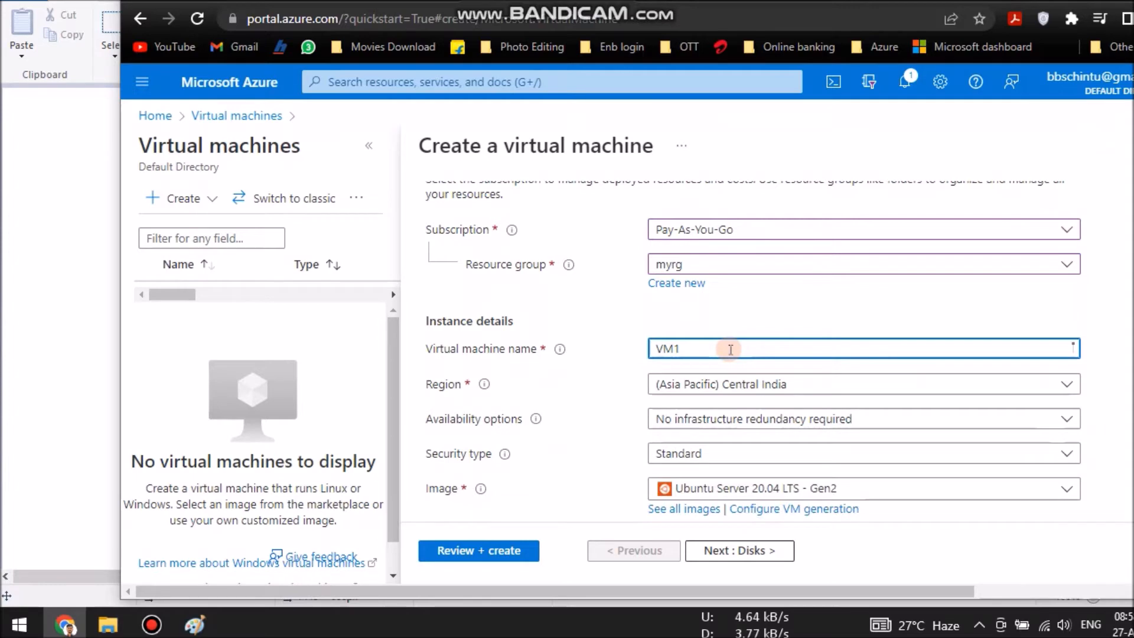
scroll(731, 349, down, 3)
click(762, 241)
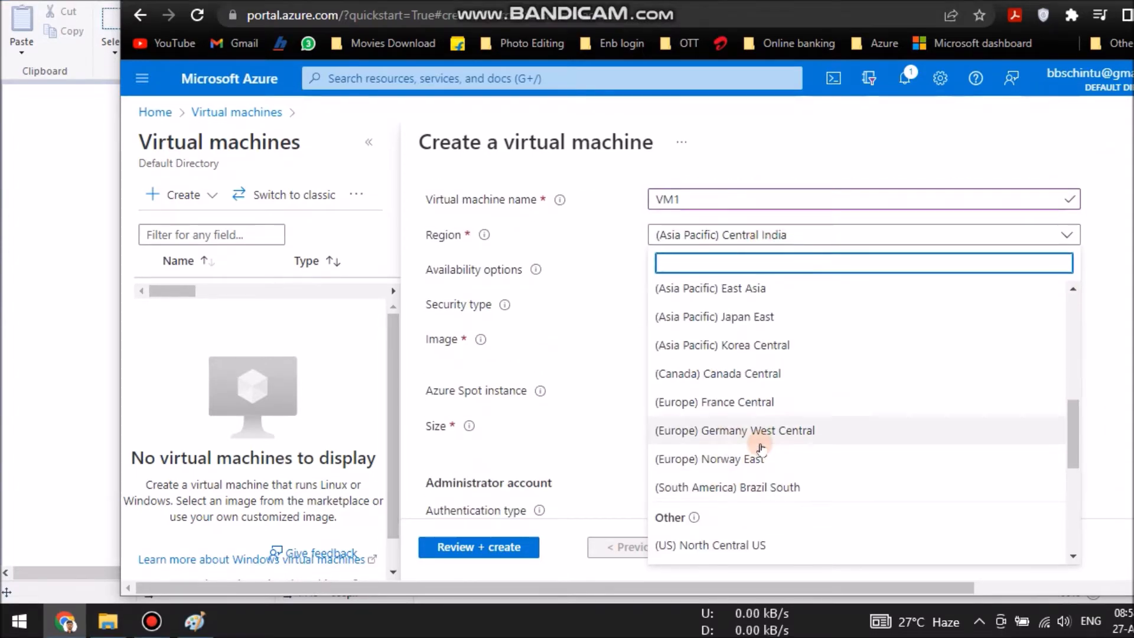
text(Central)
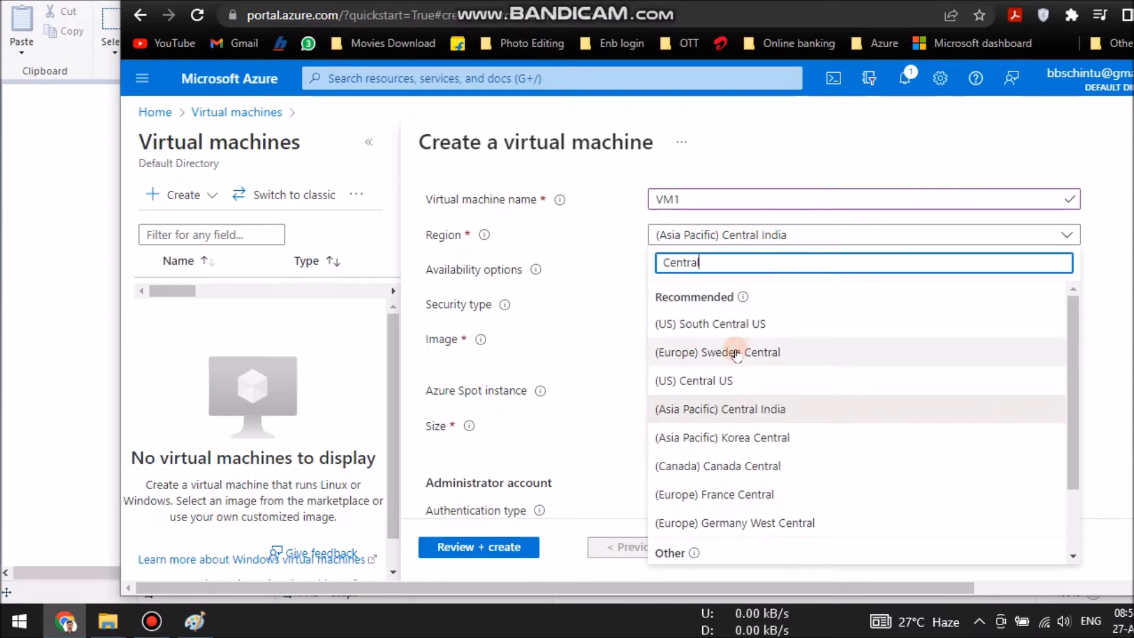
click(659, 379)
click(730, 335)
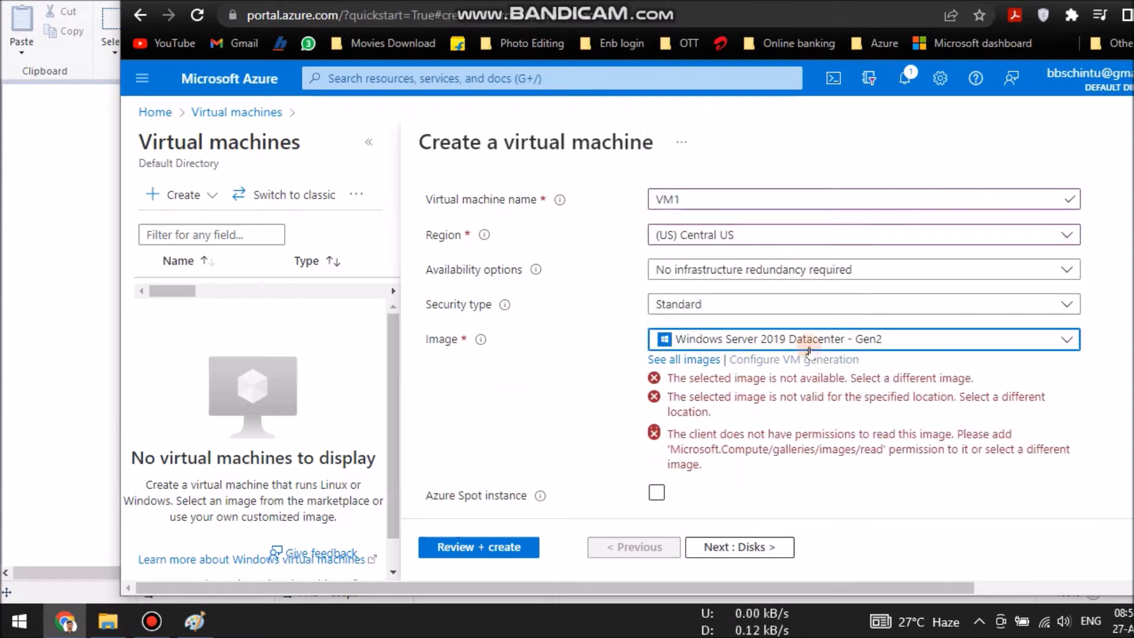
scroll(1094, 389, down, 1)
scroll(1018, 390, down, 1)
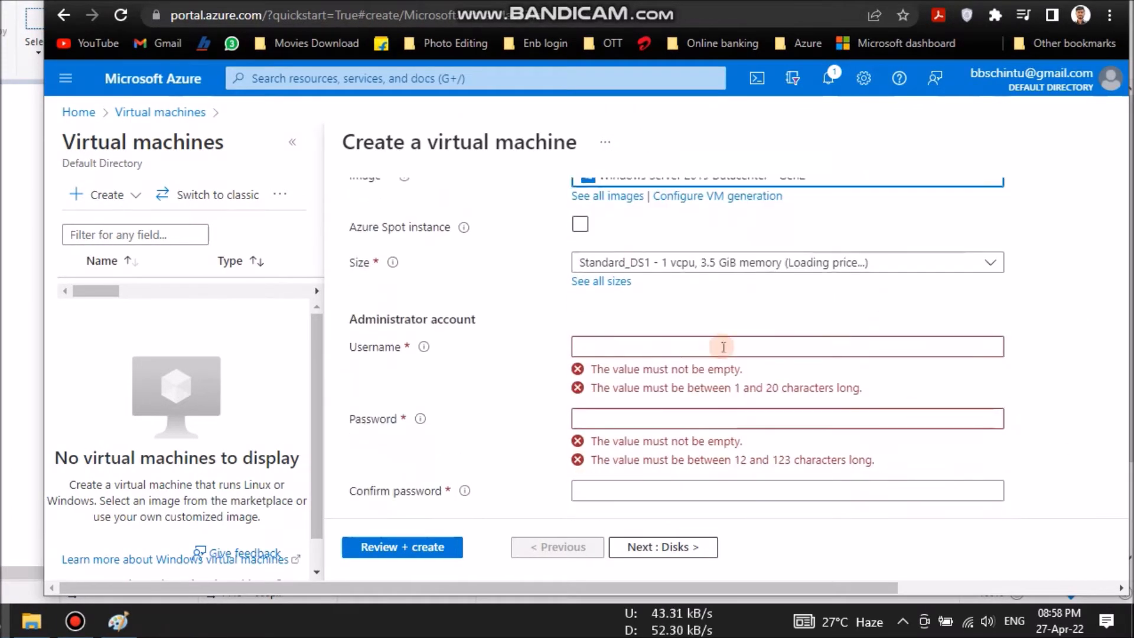
- Enter the administrator username, then the password and its confirmation
click(635, 347)
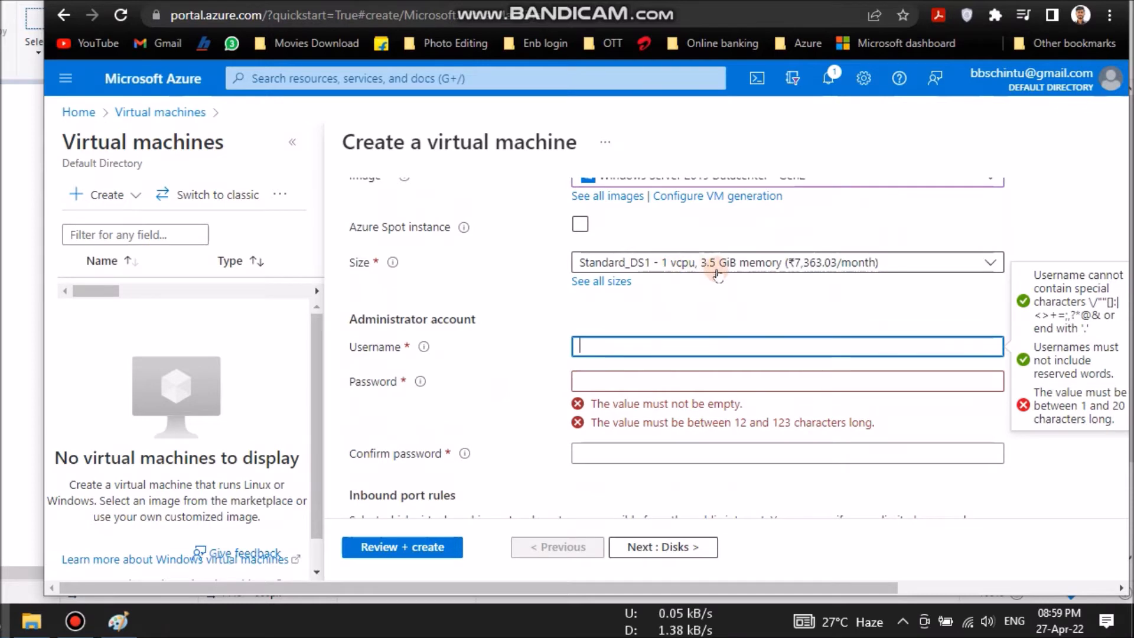
click(600, 346)
text(b)
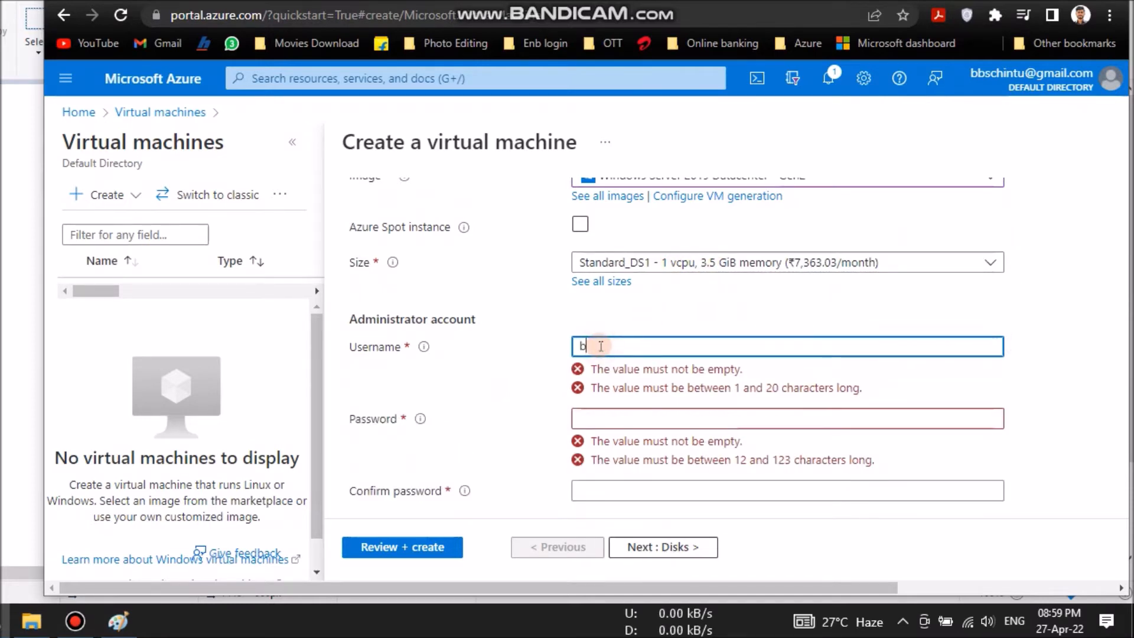
text(bschintu)
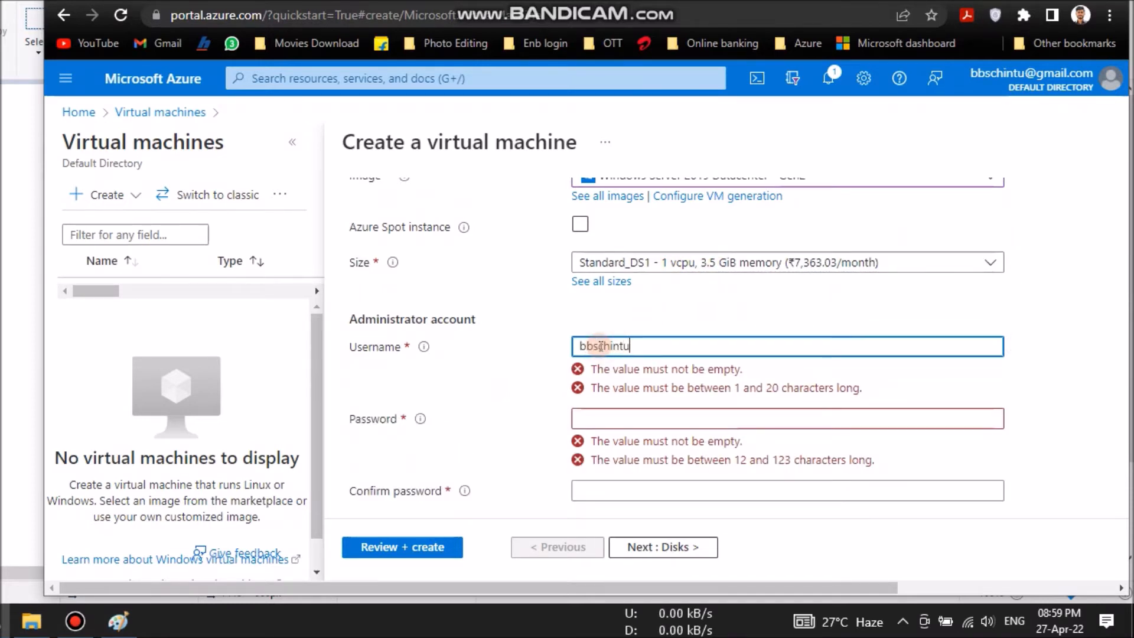
key(Tab)
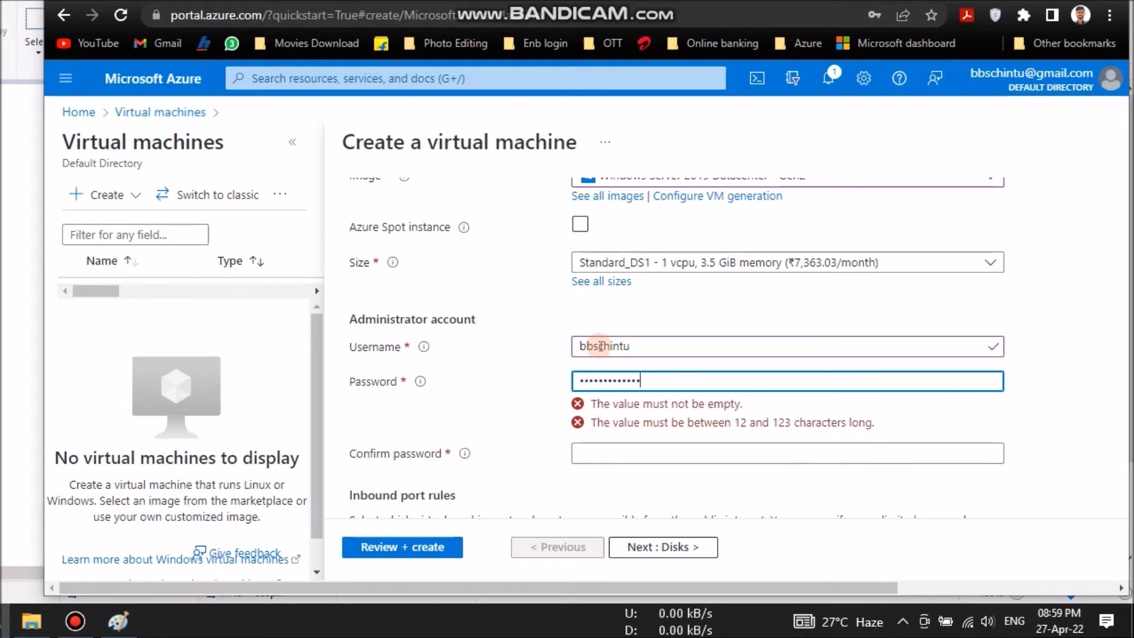
key(Tab)
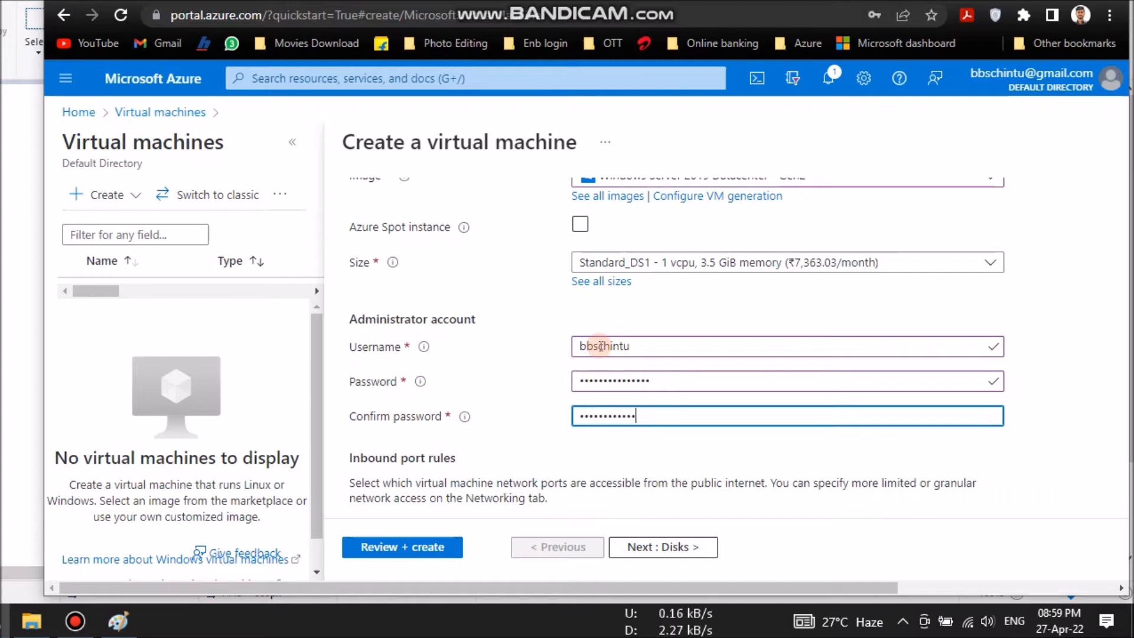
scroll(526, 347, down, 5)
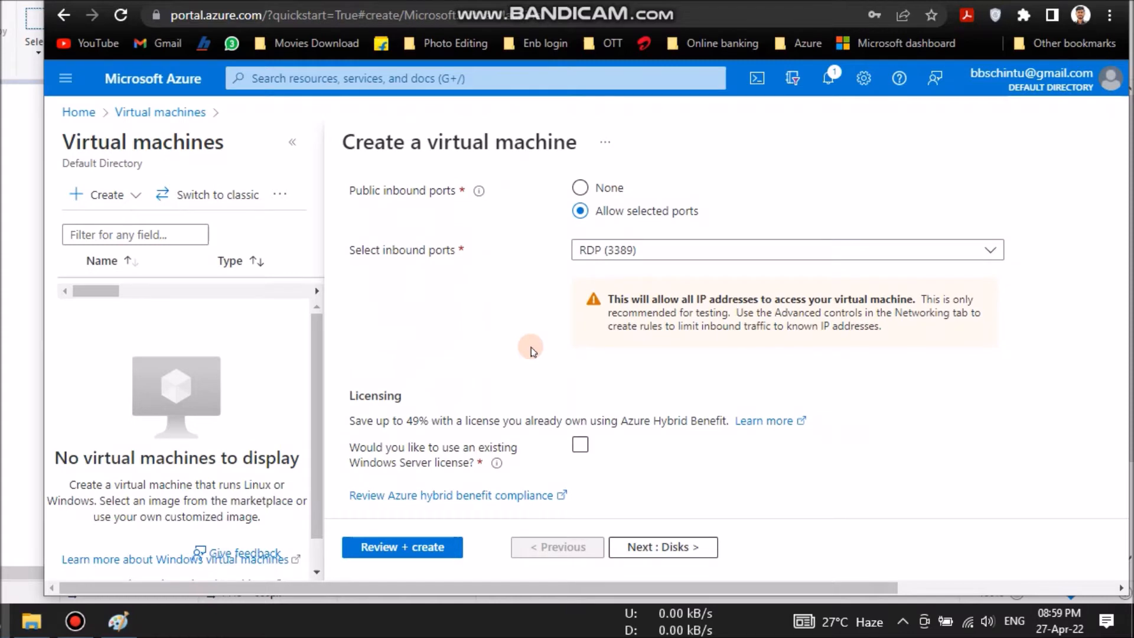
scroll(531, 351, up, 3)
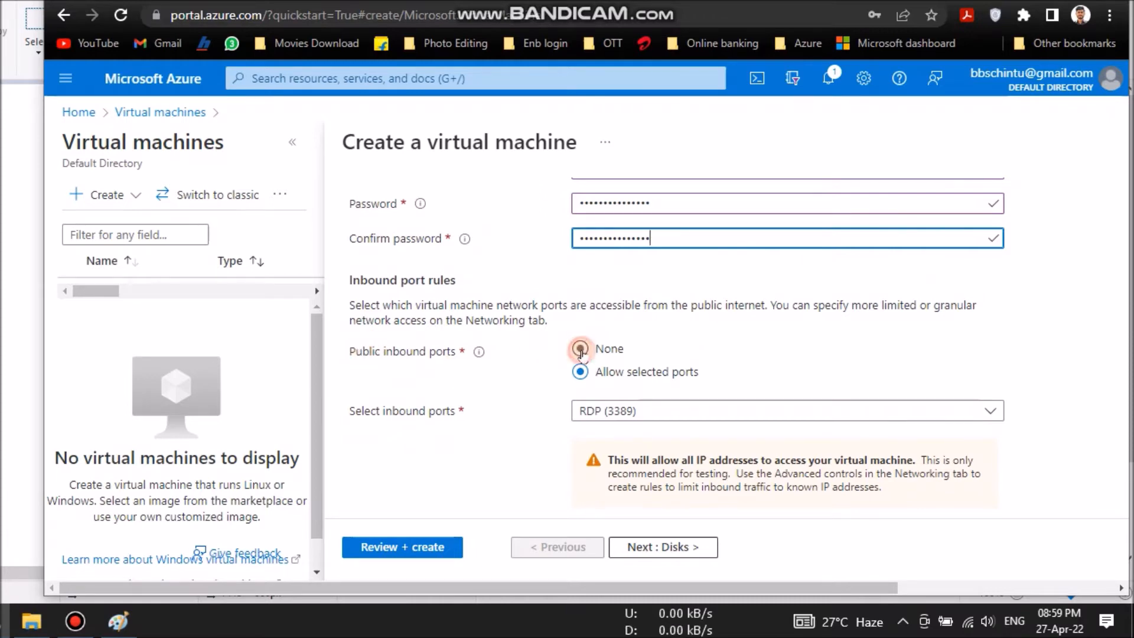
- Set Public inbound ports to None and continue to the Disks step
click(581, 349)
scroll(735, 398, down, 4)
scroll(733, 413, up, 1)
click(694, 548)
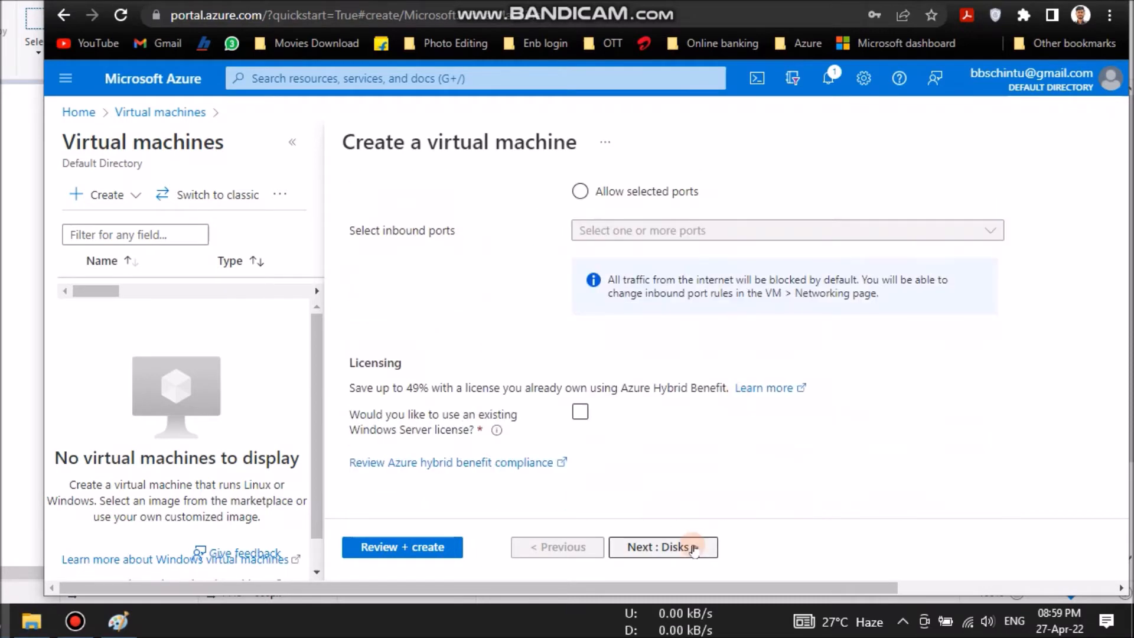
click(677, 549)
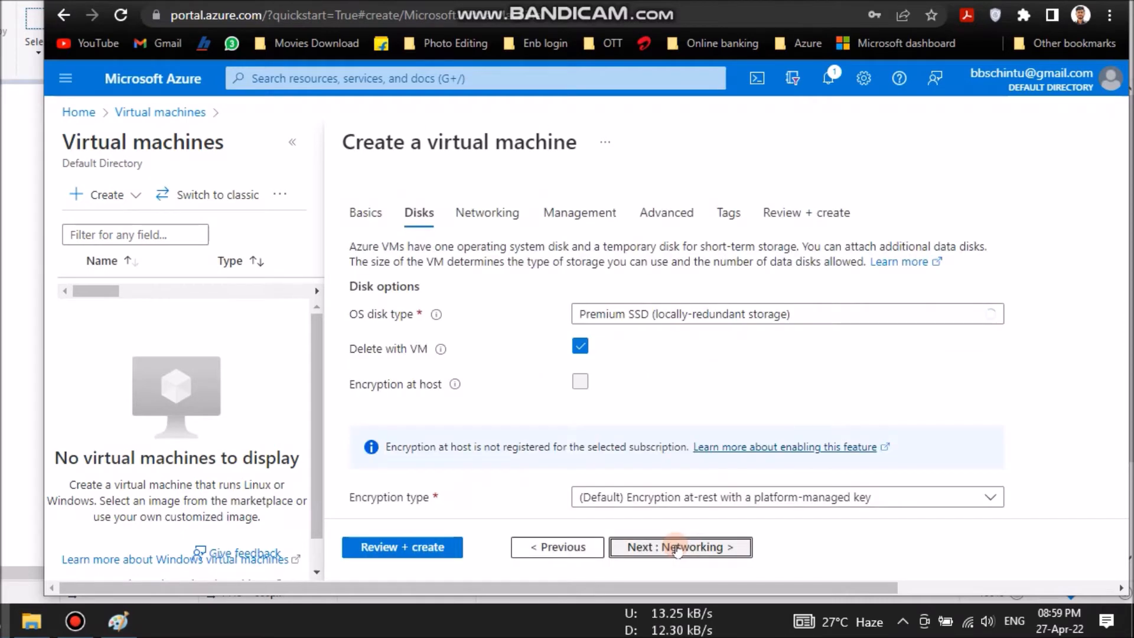
- On Networking, attach the VM to VNET1 and its VMSubnet subnet
click(677, 548)
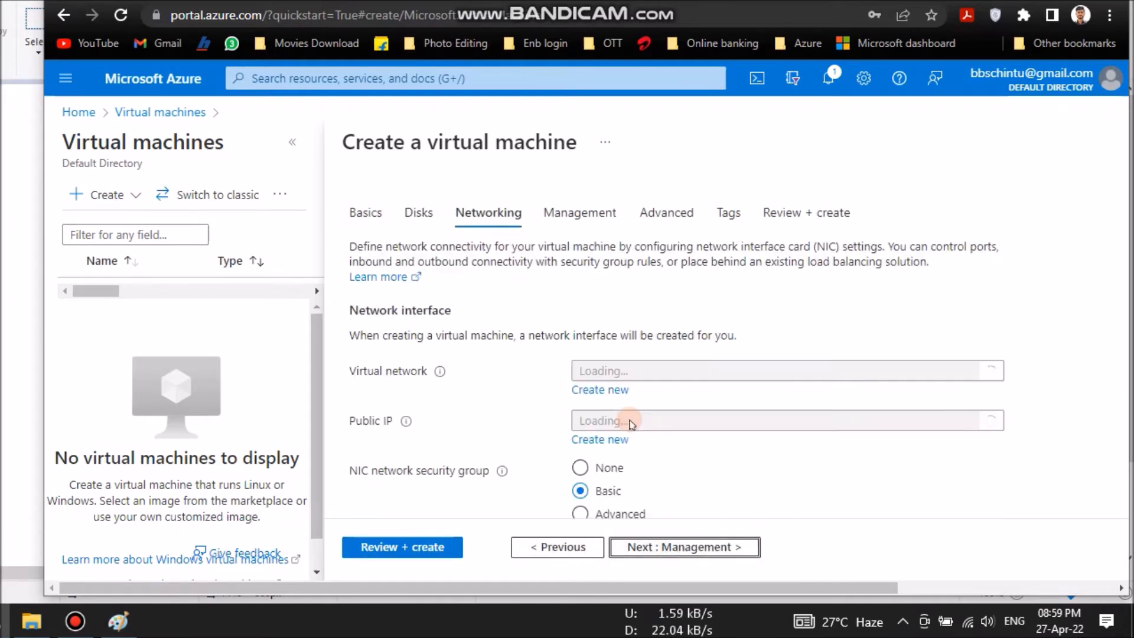
scroll(738, 316, down, 2)
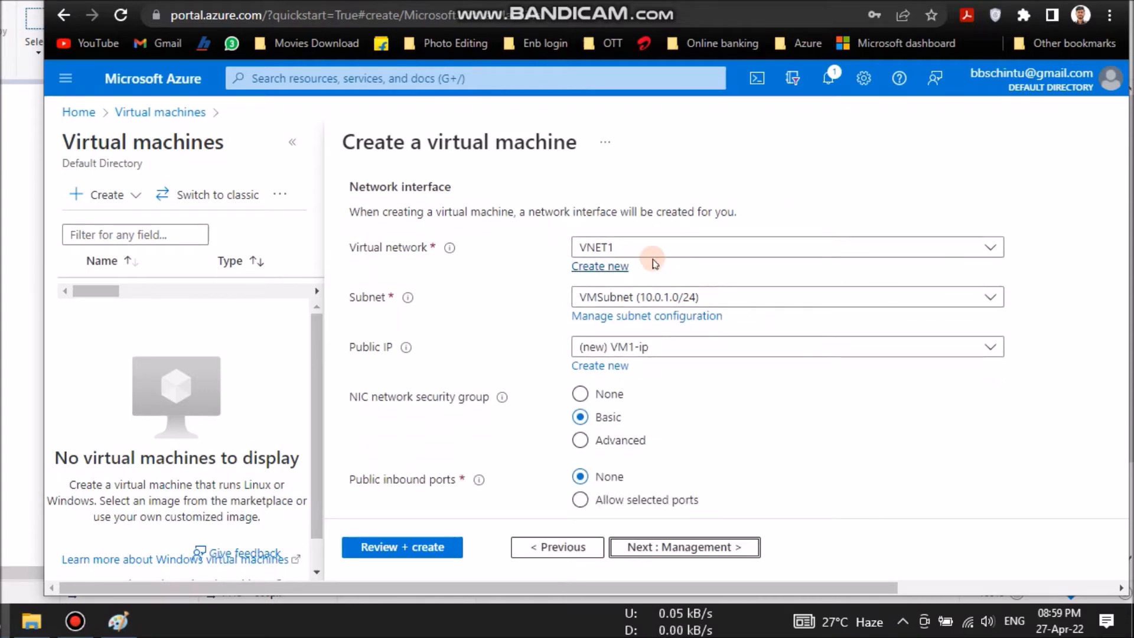
click(676, 247)
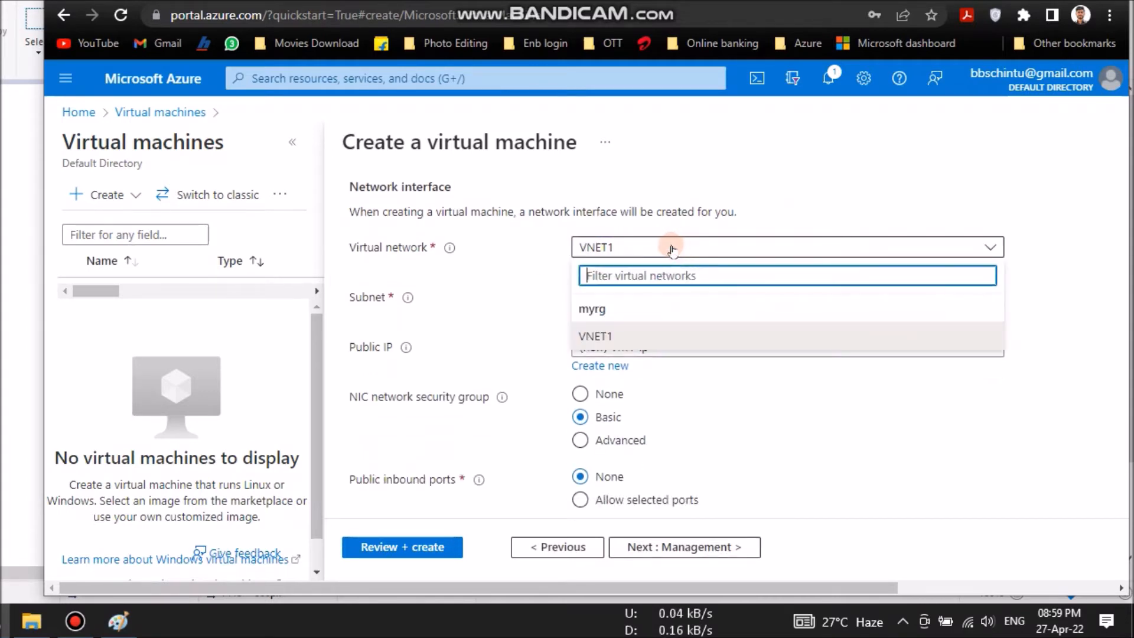
click(617, 334)
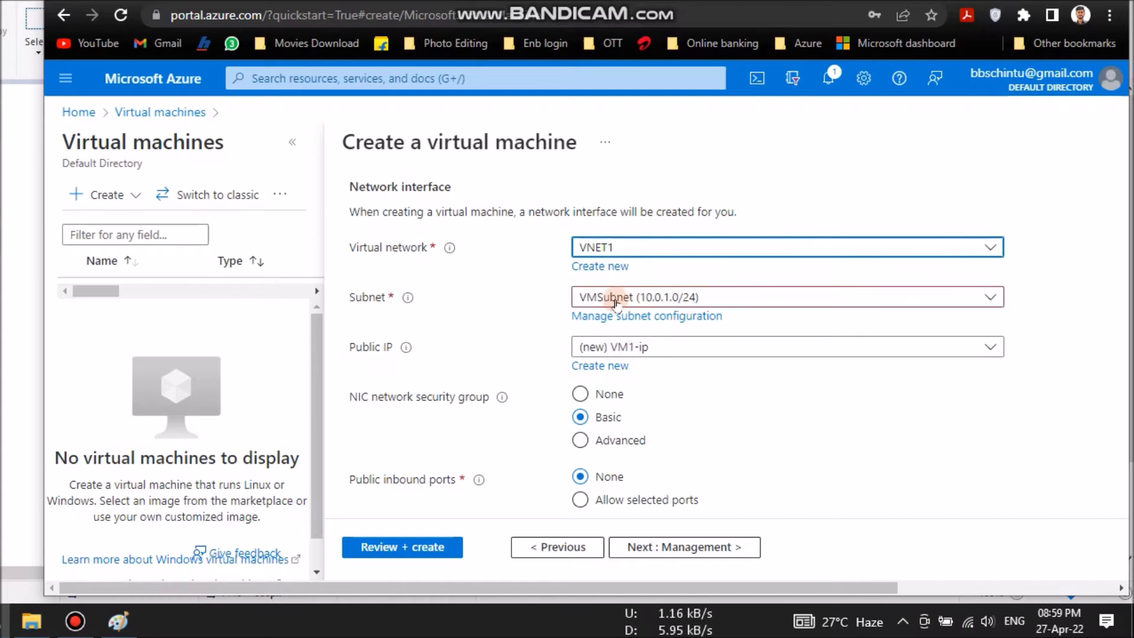
click(615, 298)
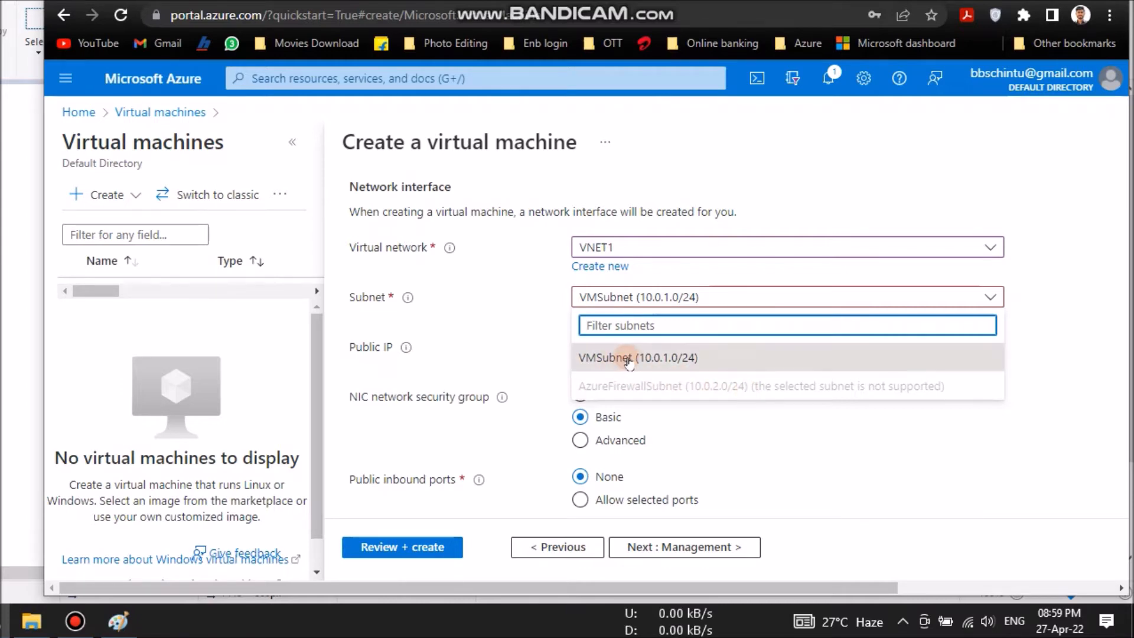
click(612, 359)
click(696, 383)
scroll(694, 386, down, 1)
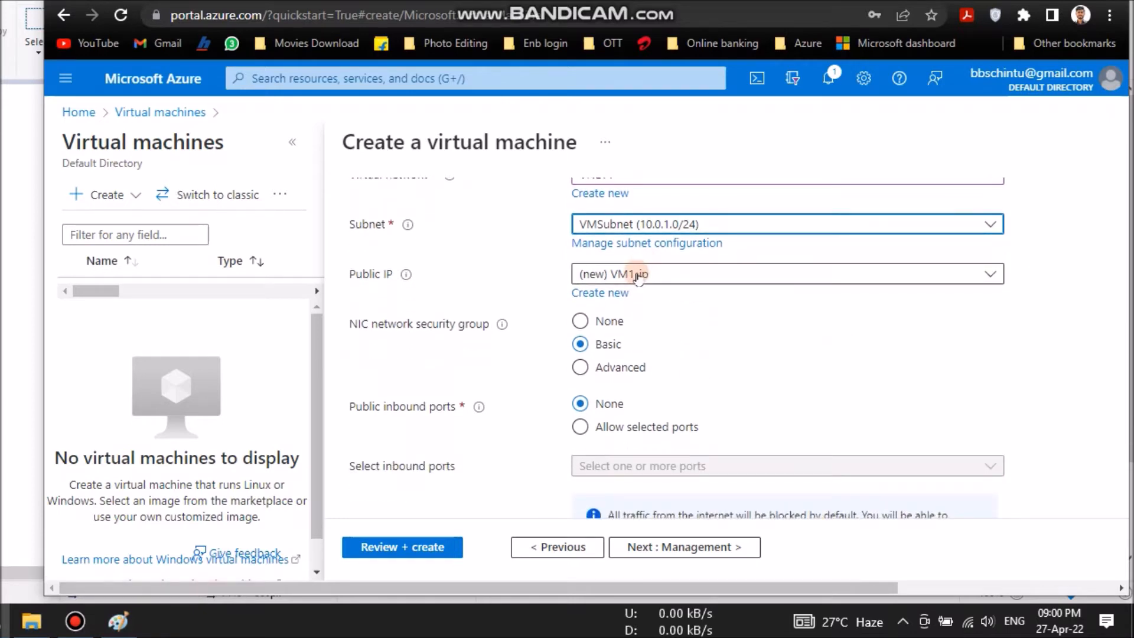
- Give the VM no public IP and keep its NIC when the VM is deleted
click(638, 274)
click(625, 327)
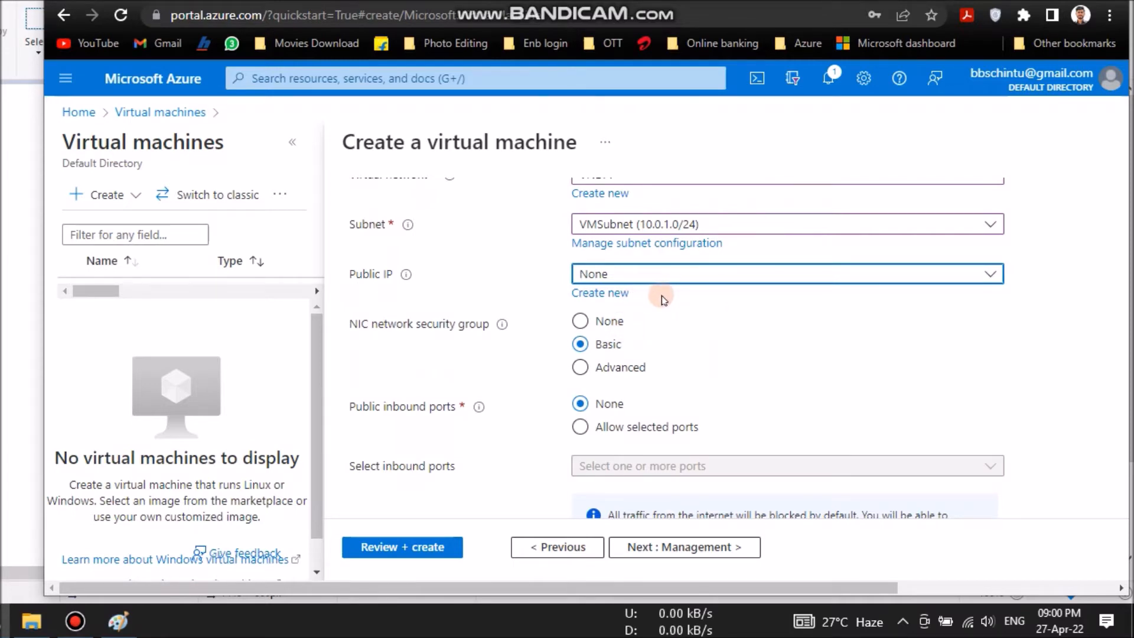
scroll(663, 300, down, 4)
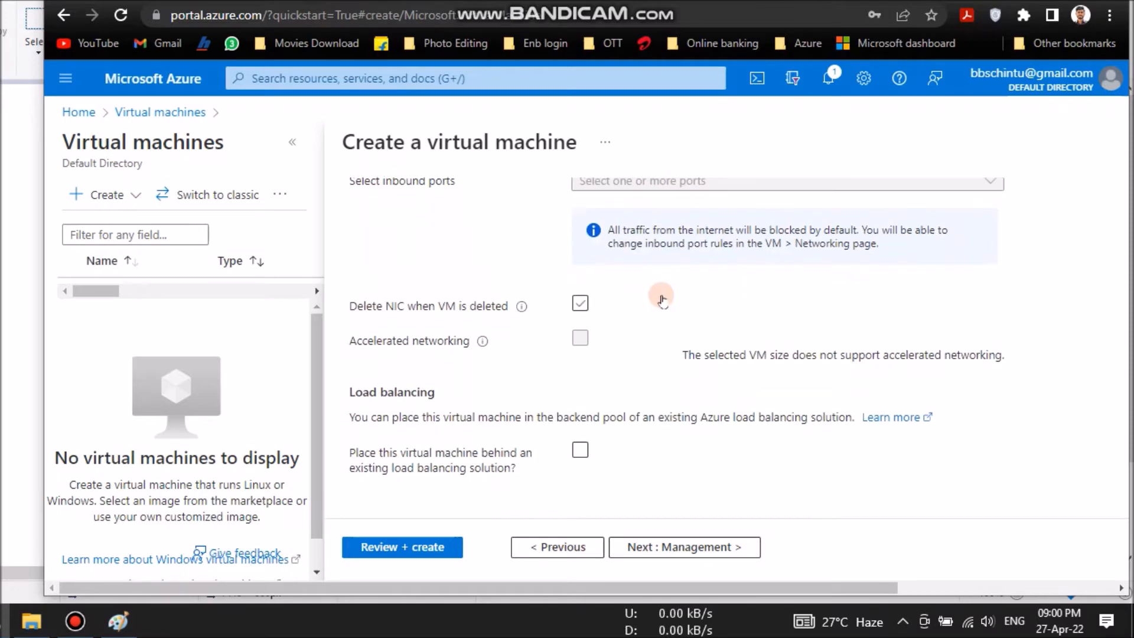
click(663, 300)
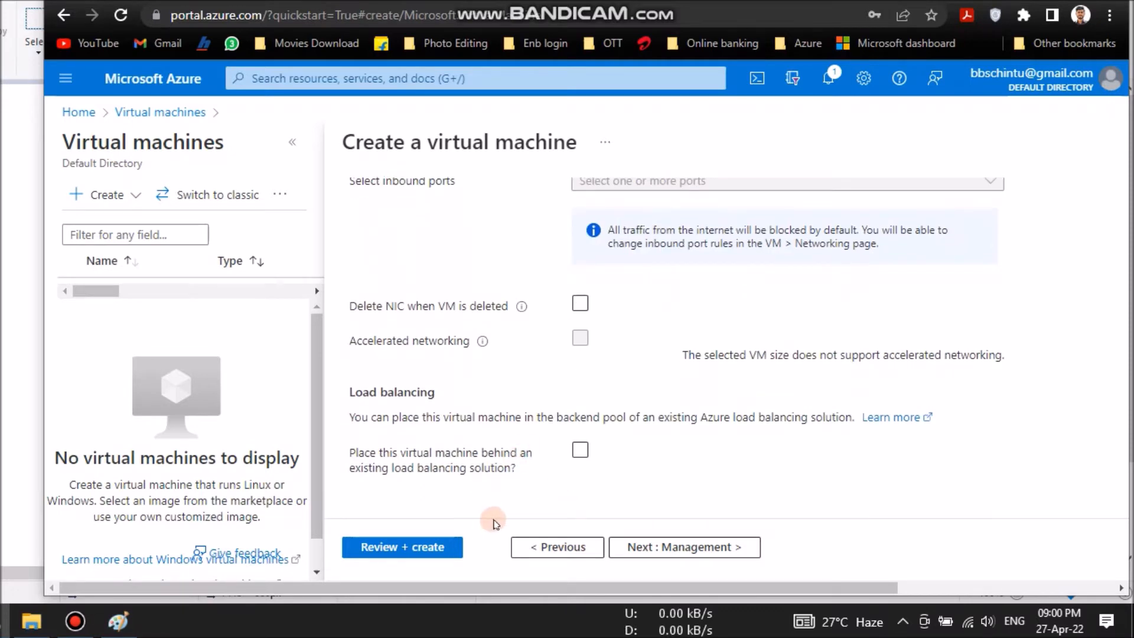
- Advance through Management, Advanced and Tags to Review + create, then create VM1
click(693, 548)
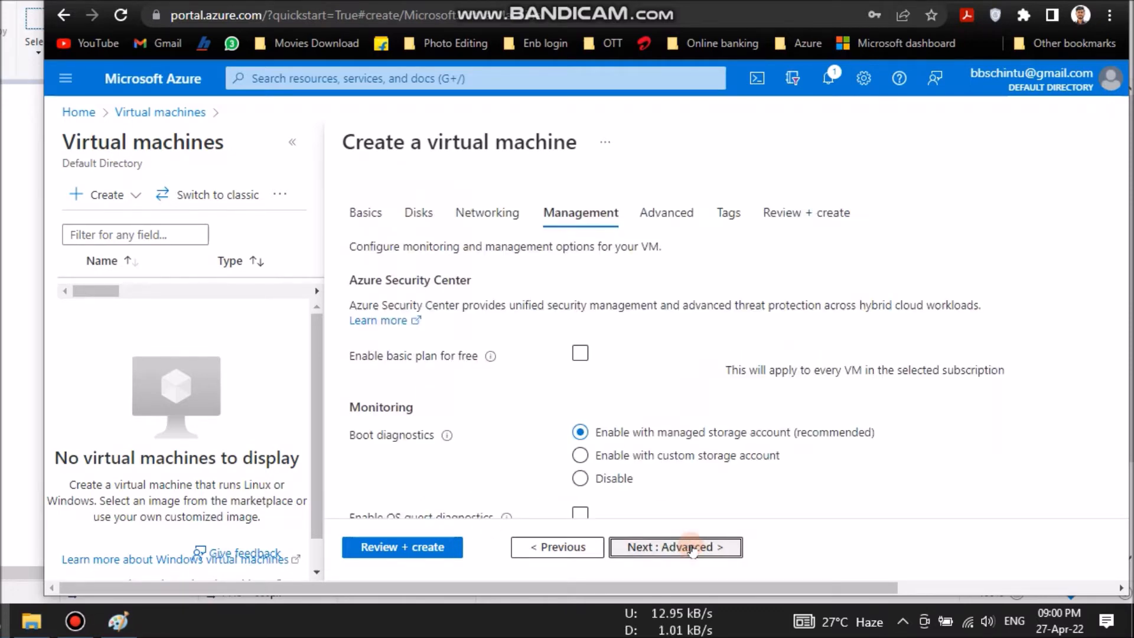
scroll(683, 569, down, 4)
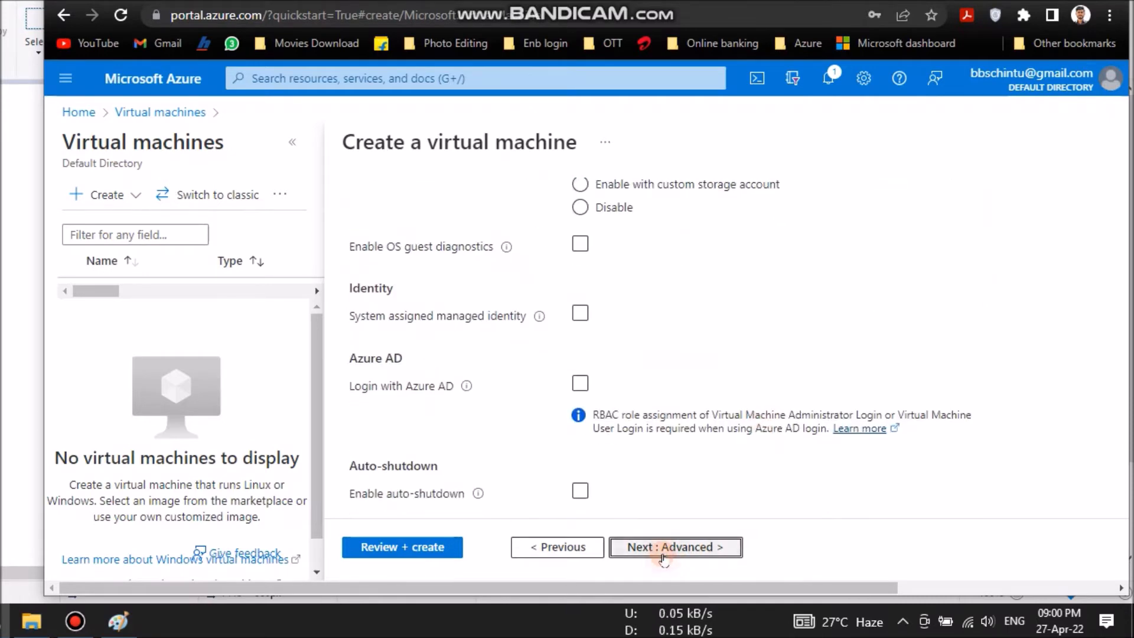
click(664, 558)
click(674, 547)
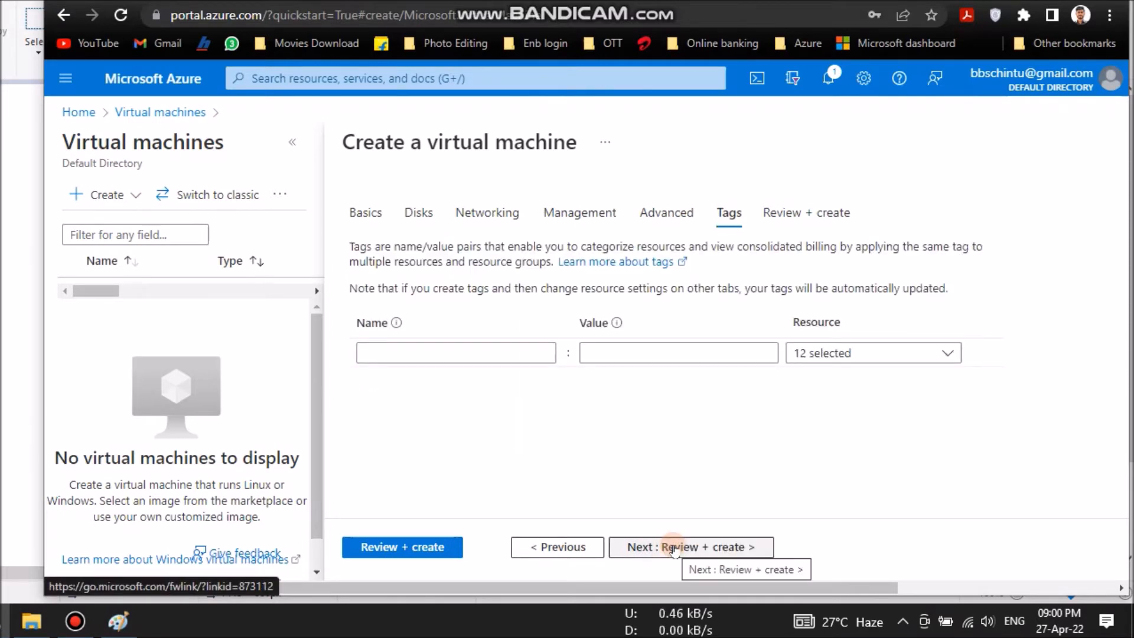
click(674, 547)
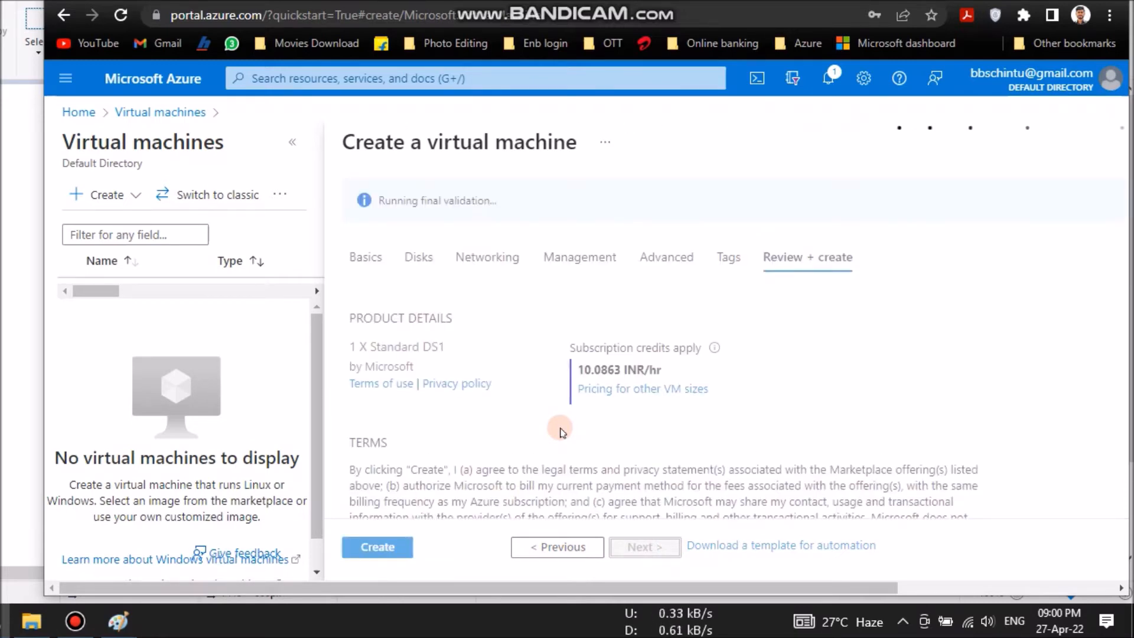
click(389, 548)
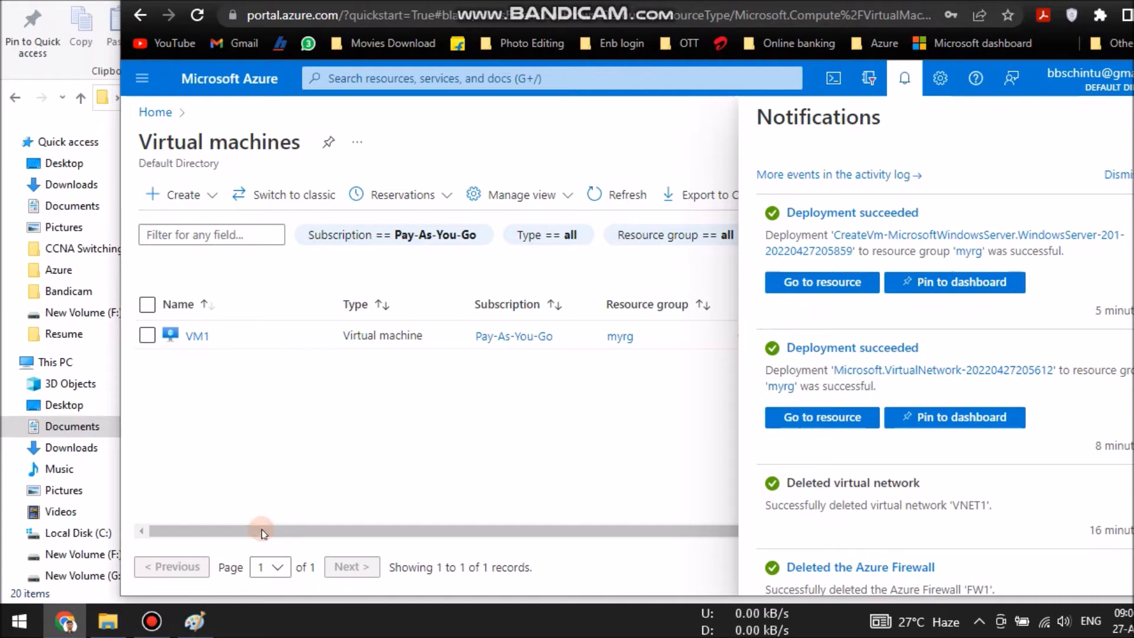
- Glance at the Paint diagram, confirm VM1 shows Creating, and return to the Azure home page
click(197, 621)
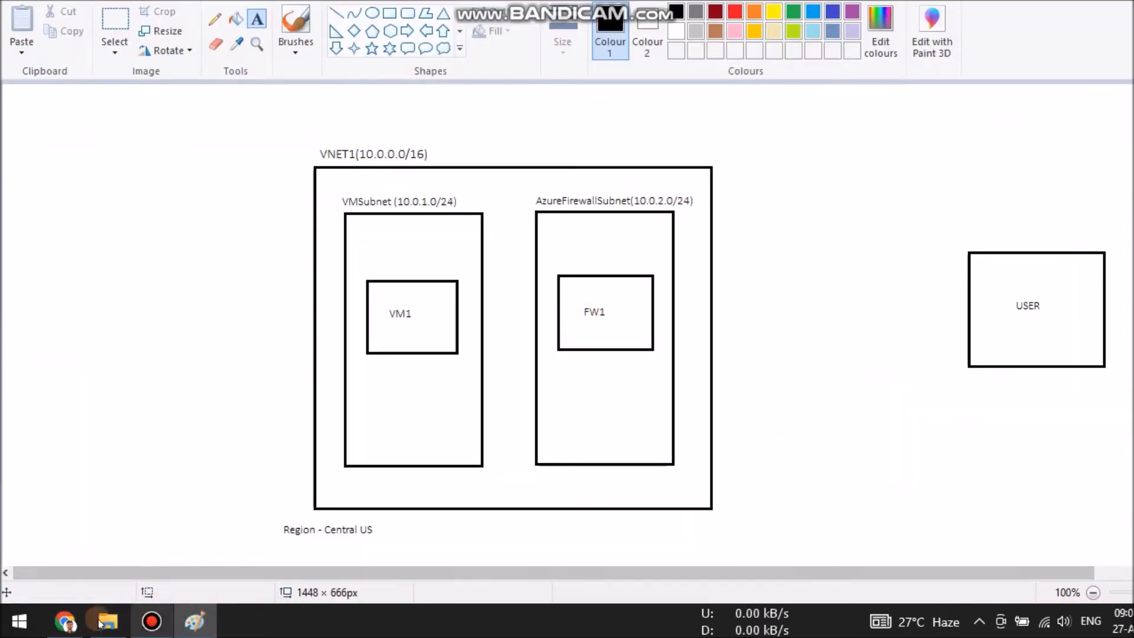
click(65, 621)
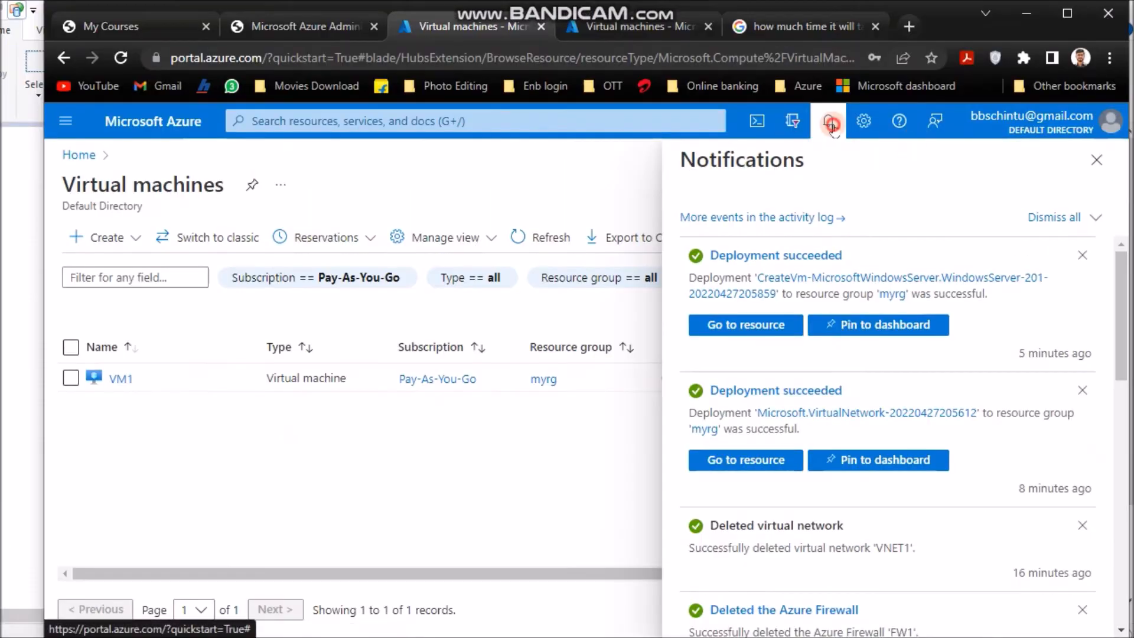
click(904, 78)
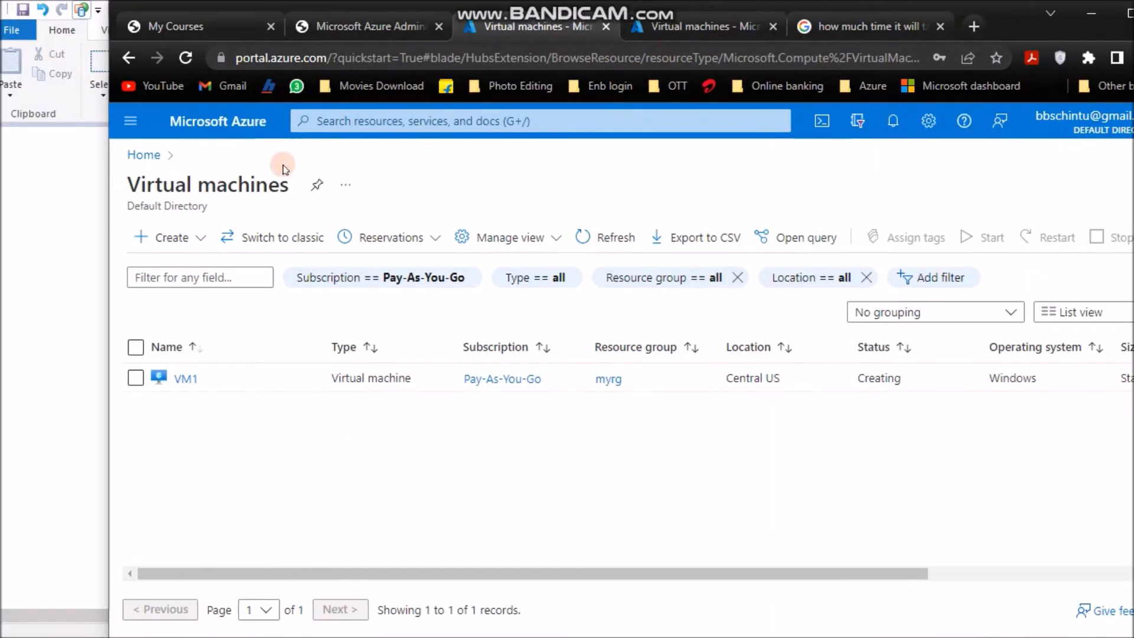
click(79, 155)
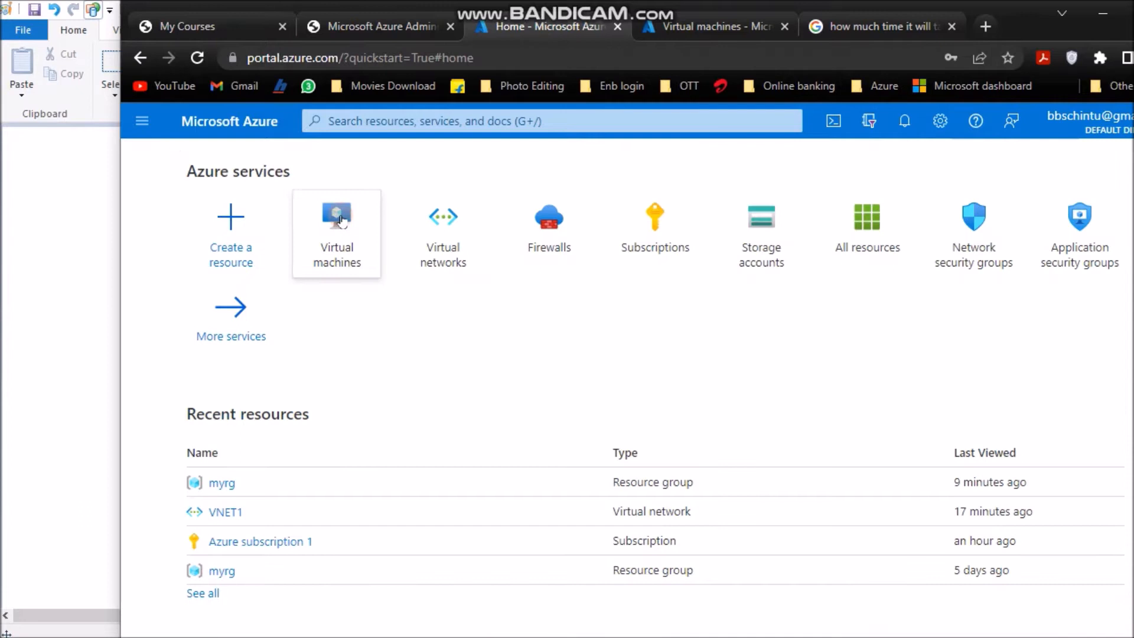
- Start a new firewall from Firewalls and set its subscription to Pay-As-You-Go
click(544, 230)
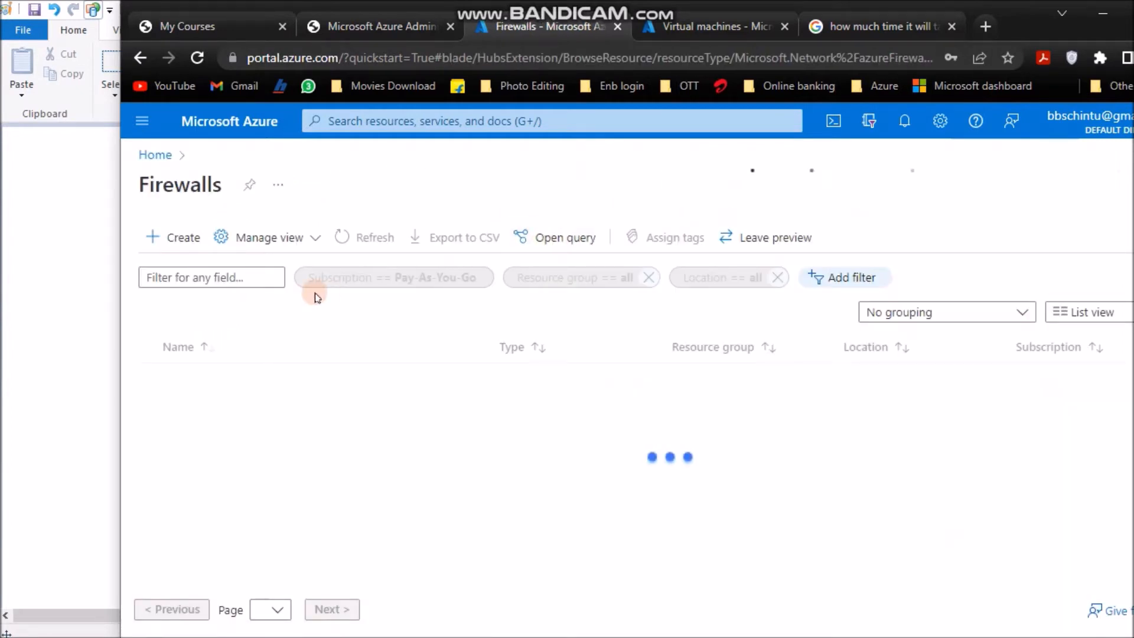
click(196, 250)
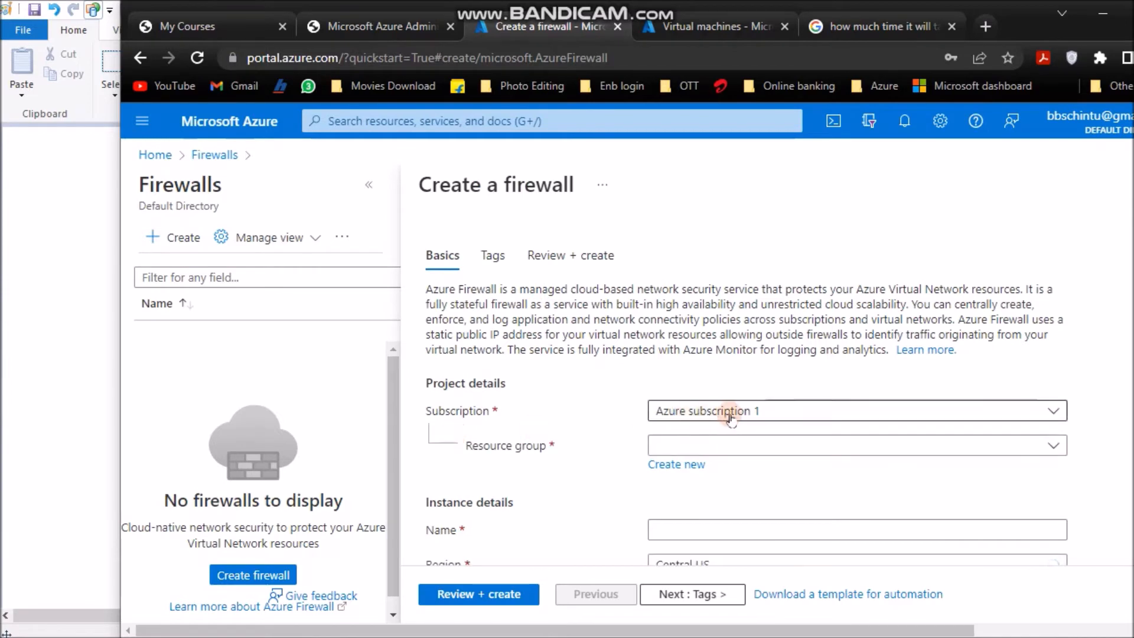
click(729, 413)
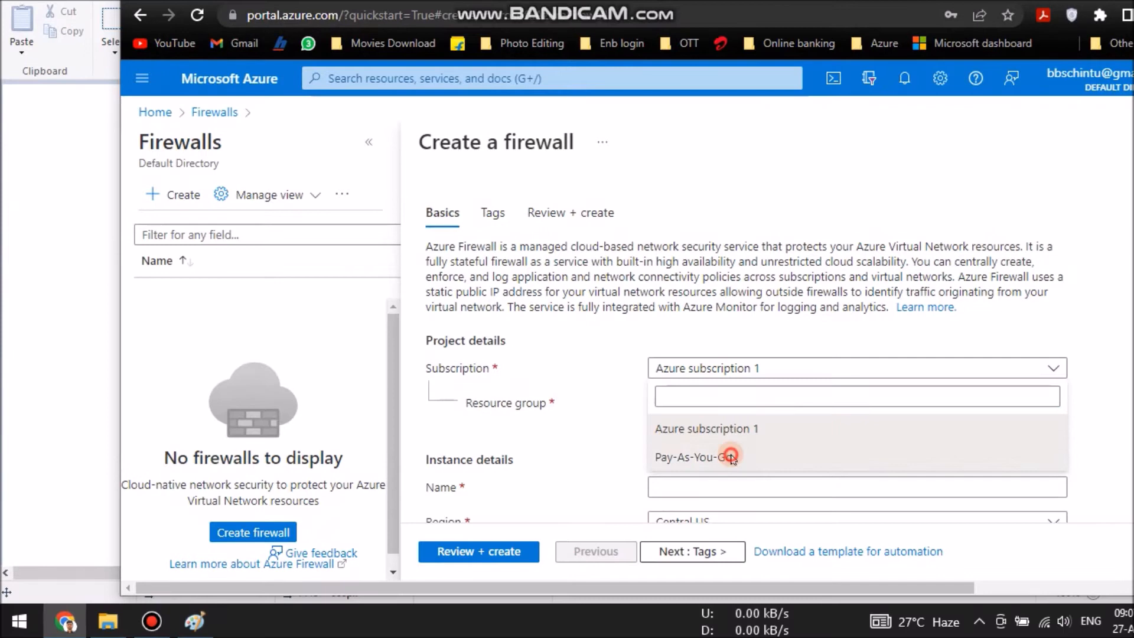
click(729, 498)
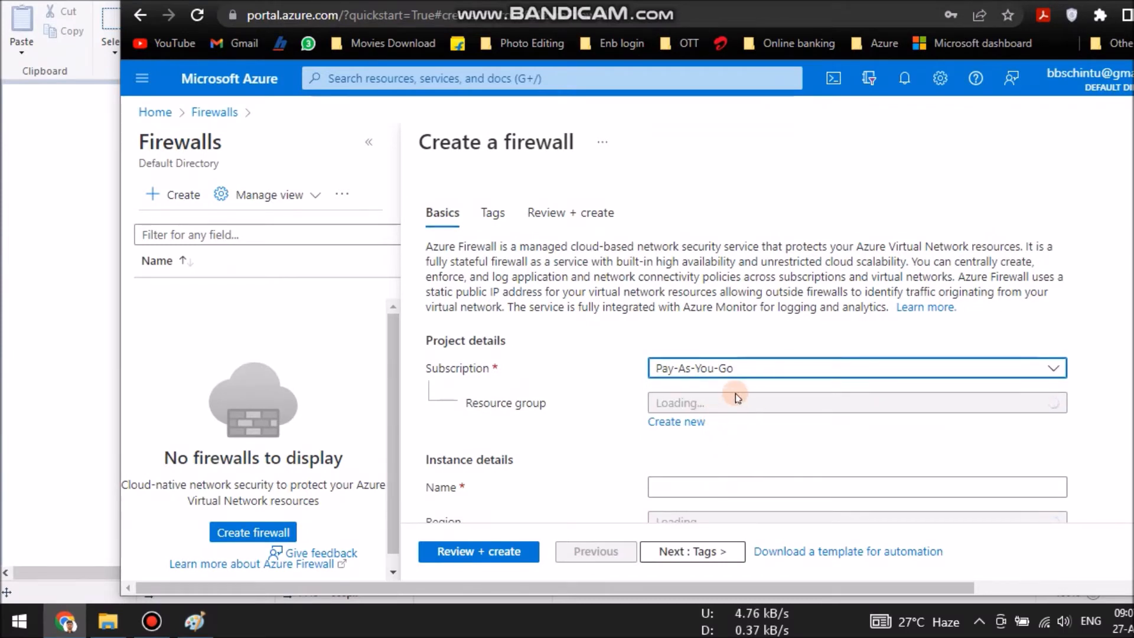
scroll(736, 394, down, 2)
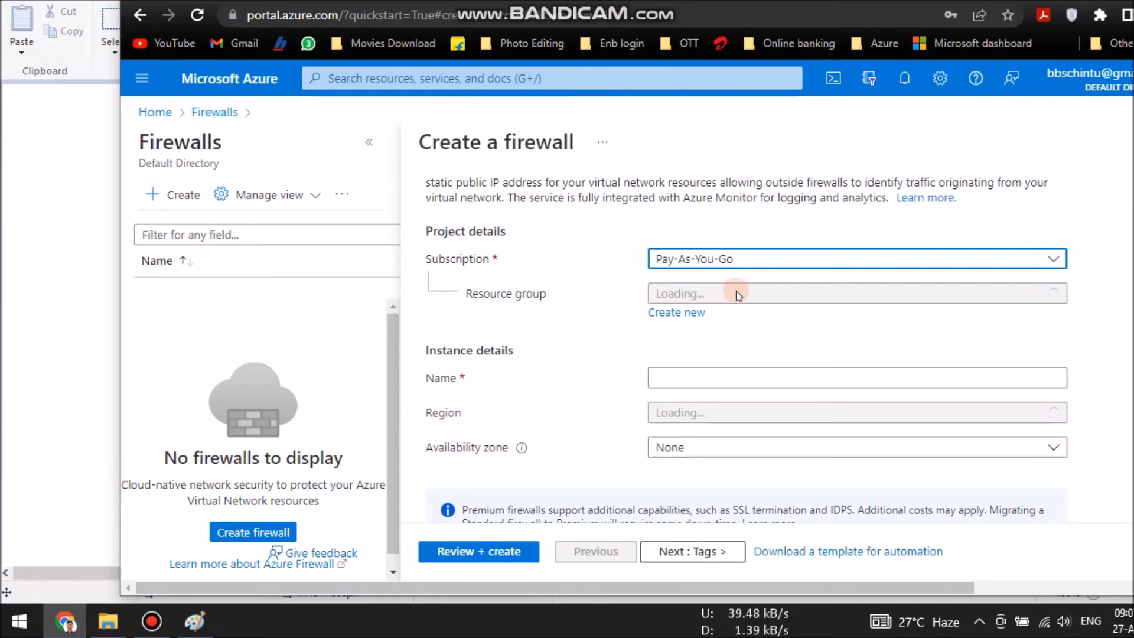
click(705, 294)
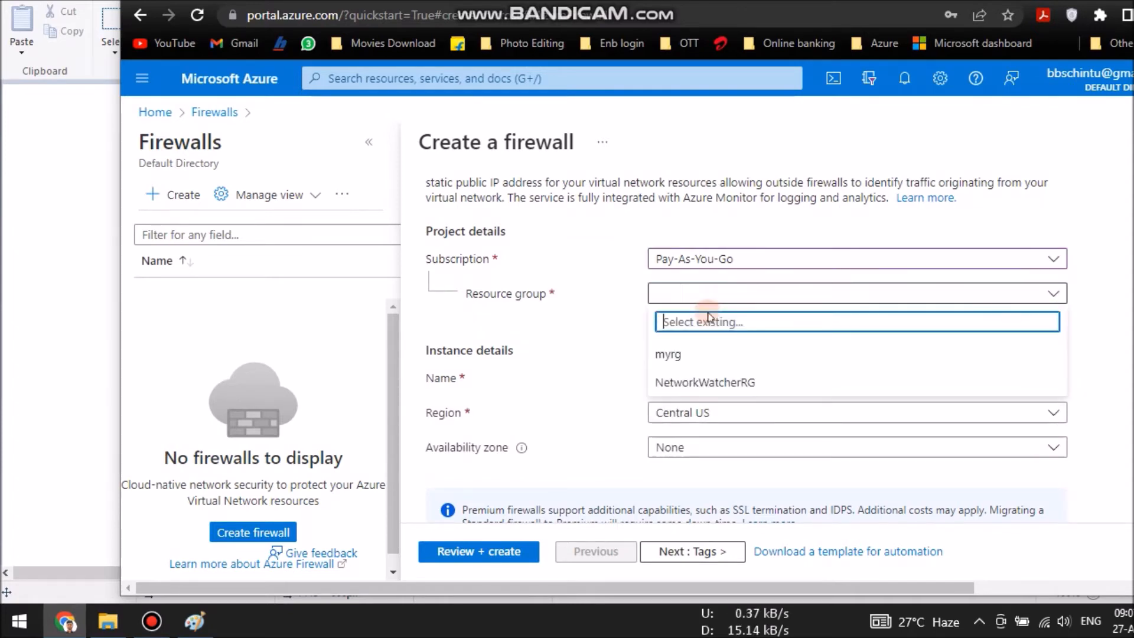
- Place the firewall in resource group myrg and name it FW1
click(688, 353)
click(690, 375)
text(FW)
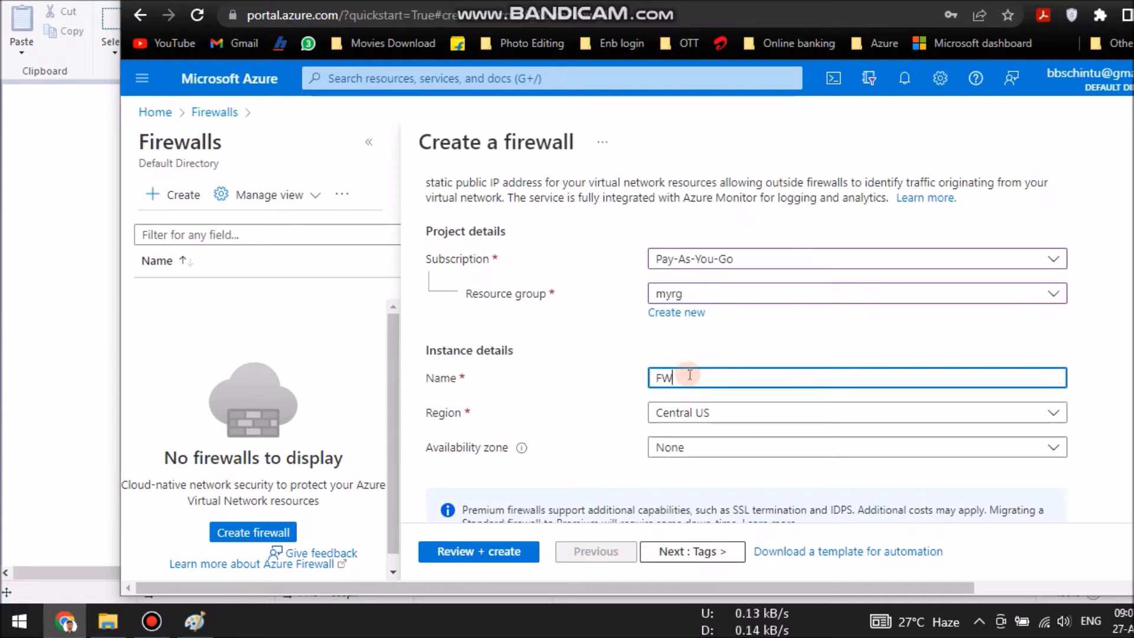
text(!)
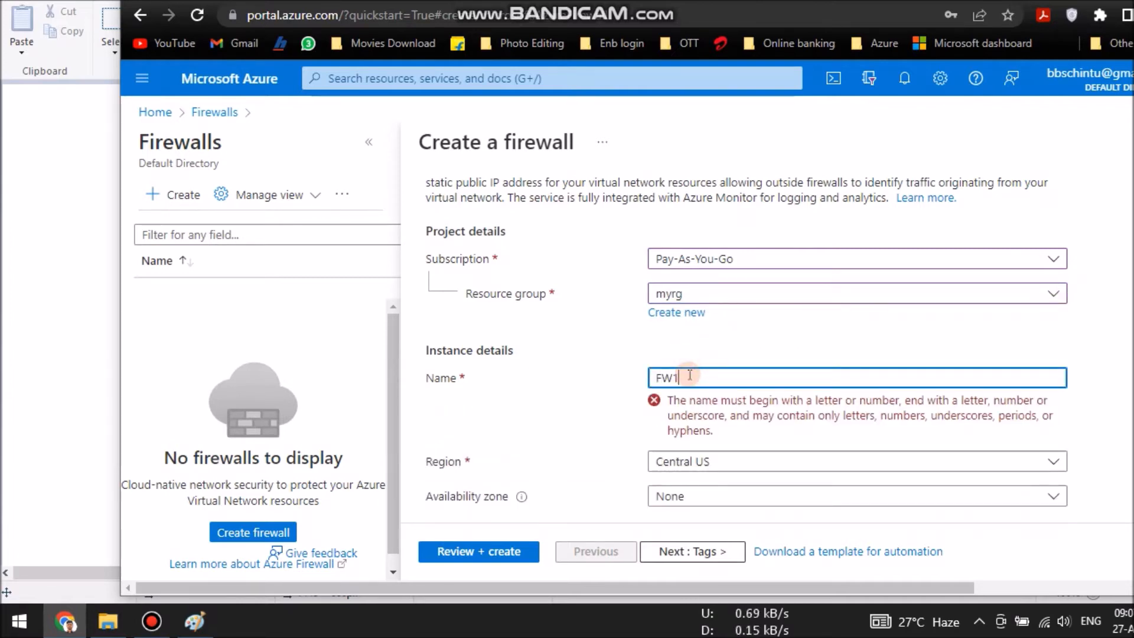
scroll(774, 417, down, 2)
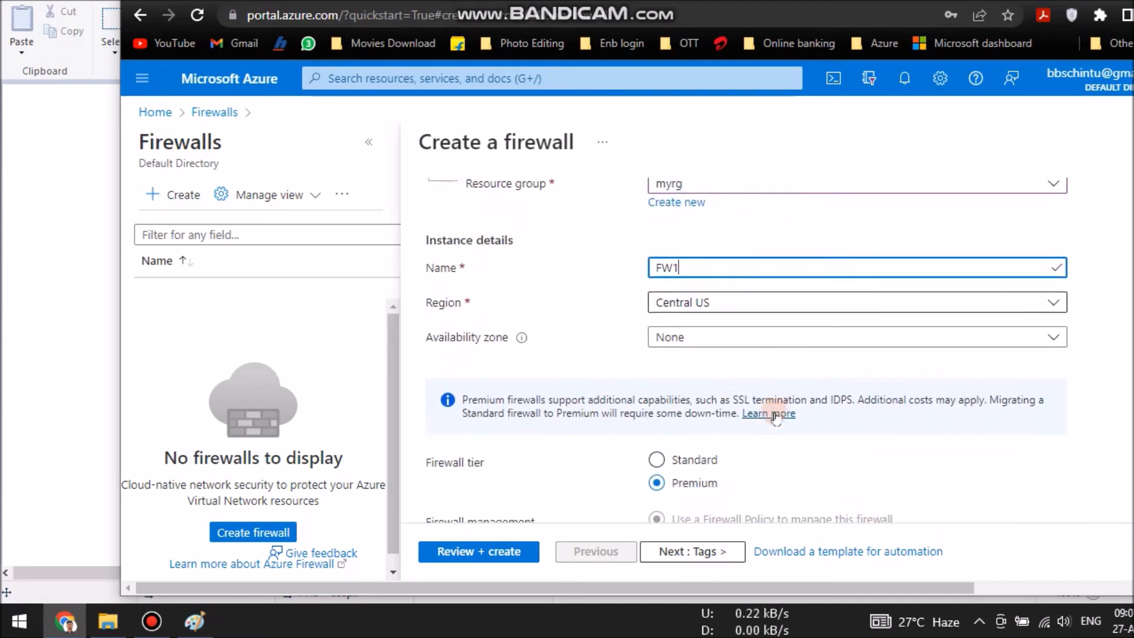
- Leave the availability zone as None and choose the Standard firewall tier
click(695, 348)
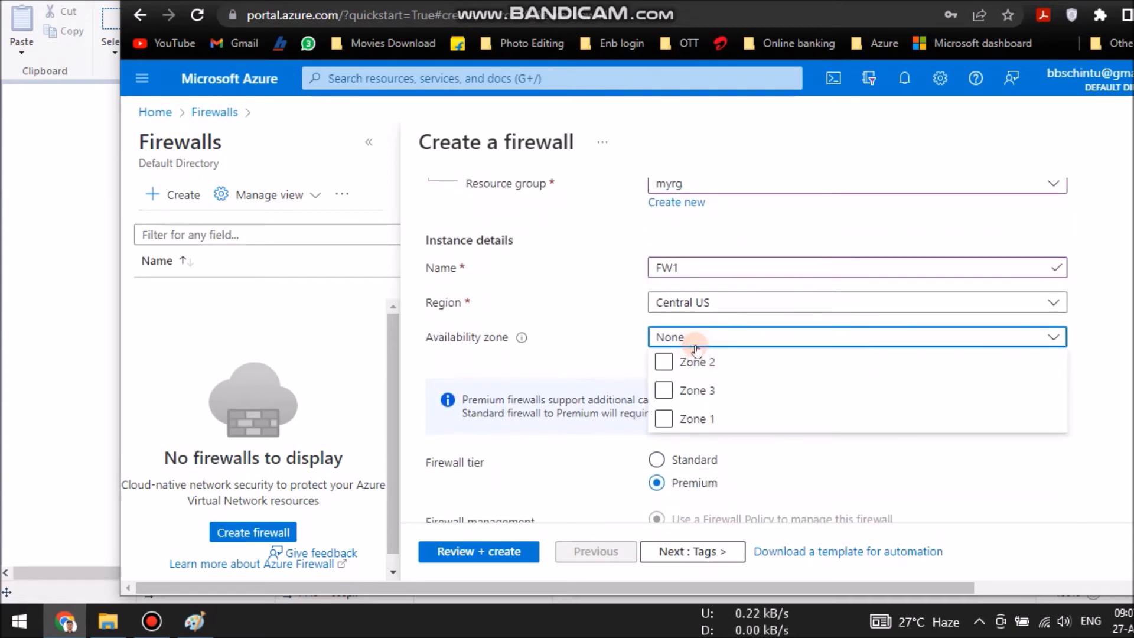
click(590, 328)
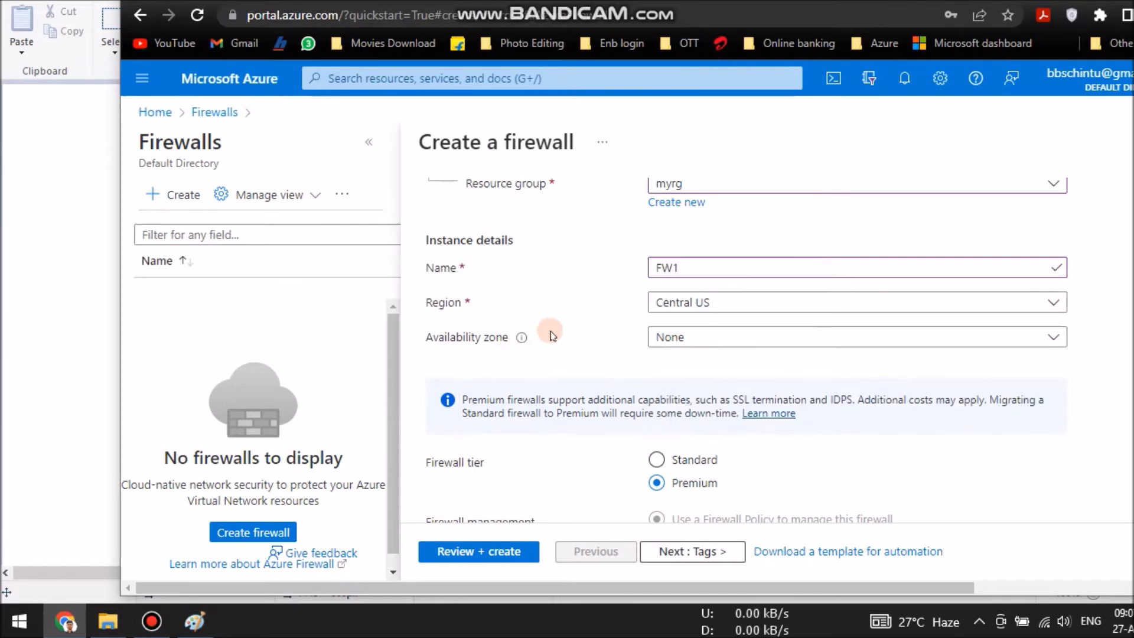
click(701, 337)
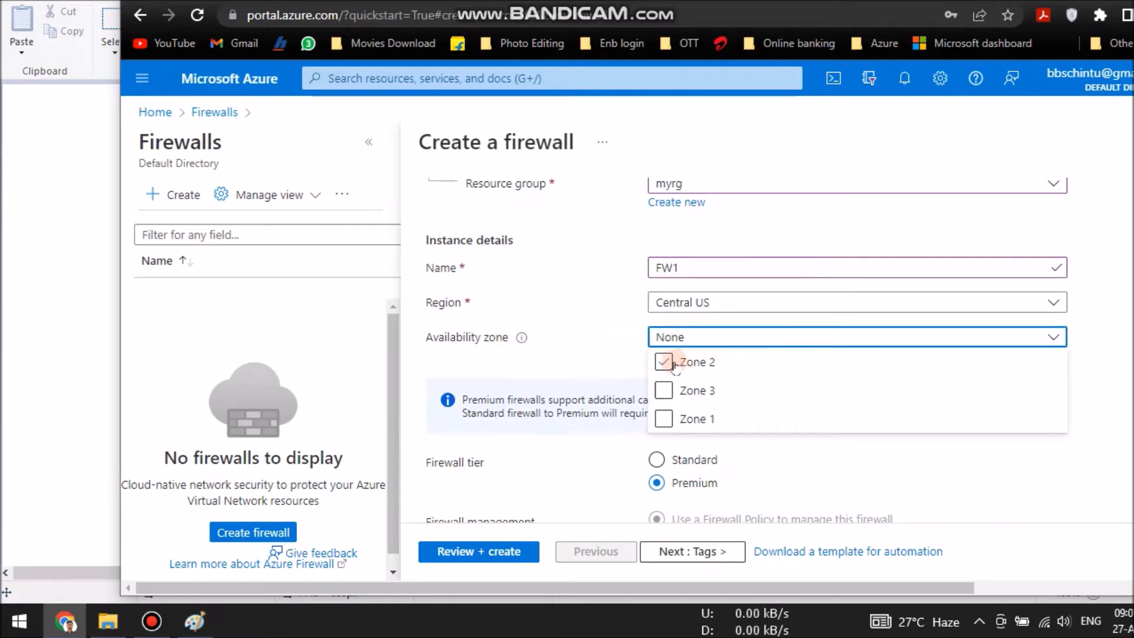
click(610, 332)
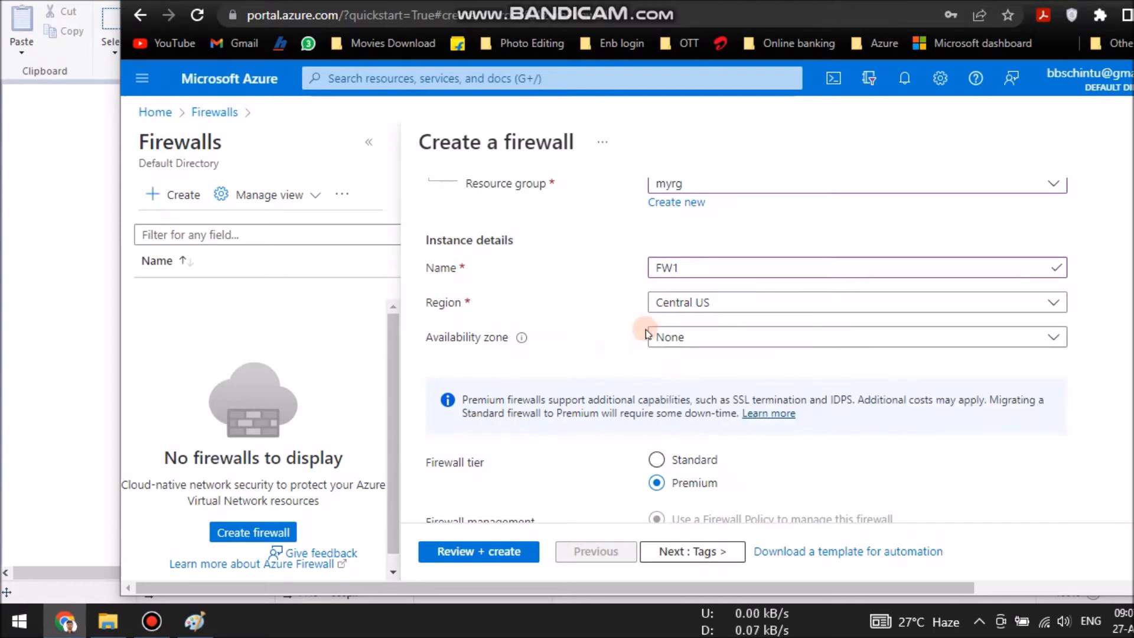
scroll(615, 332, down, 3)
click(657, 312)
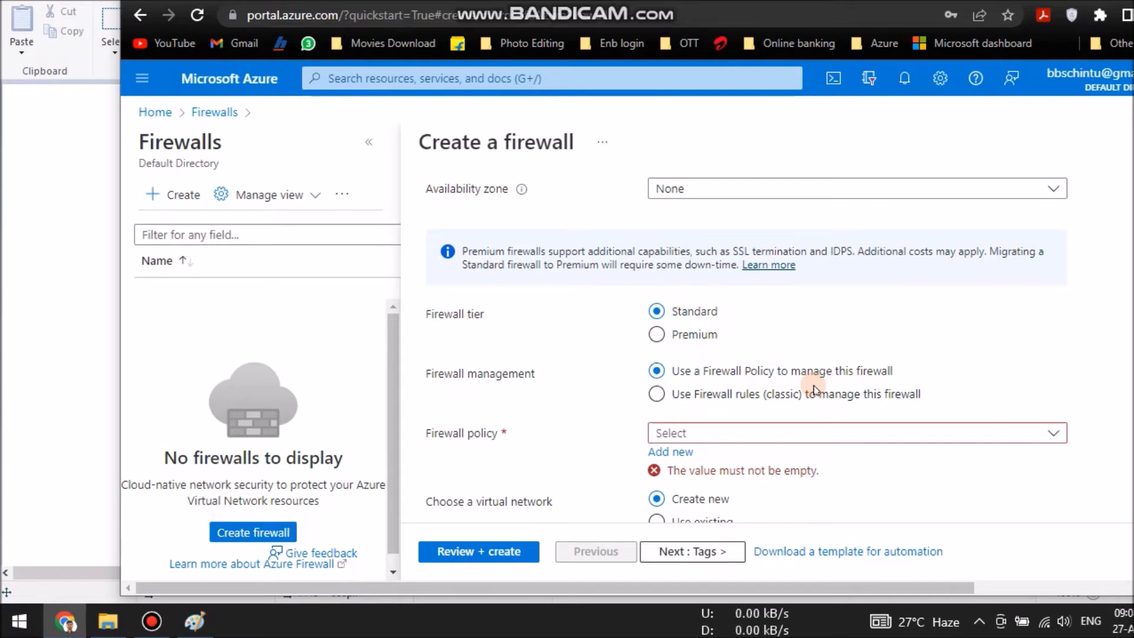
- Manage the firewall with classic Firewall rules and place it in the existing VNET1 (myrg)
click(732, 433)
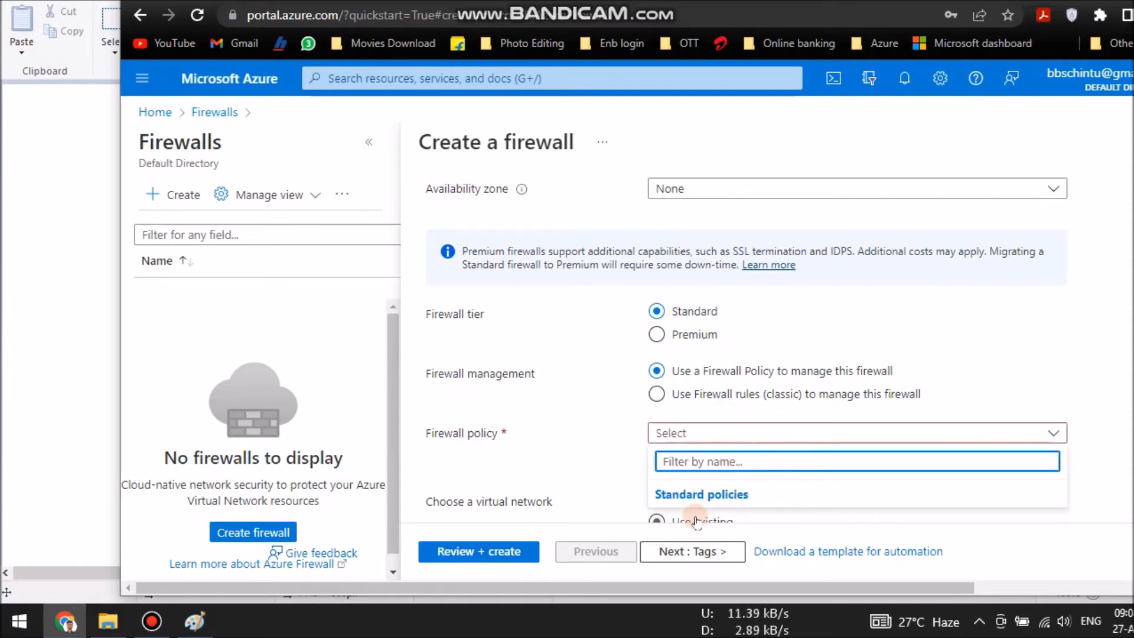
click(1008, 384)
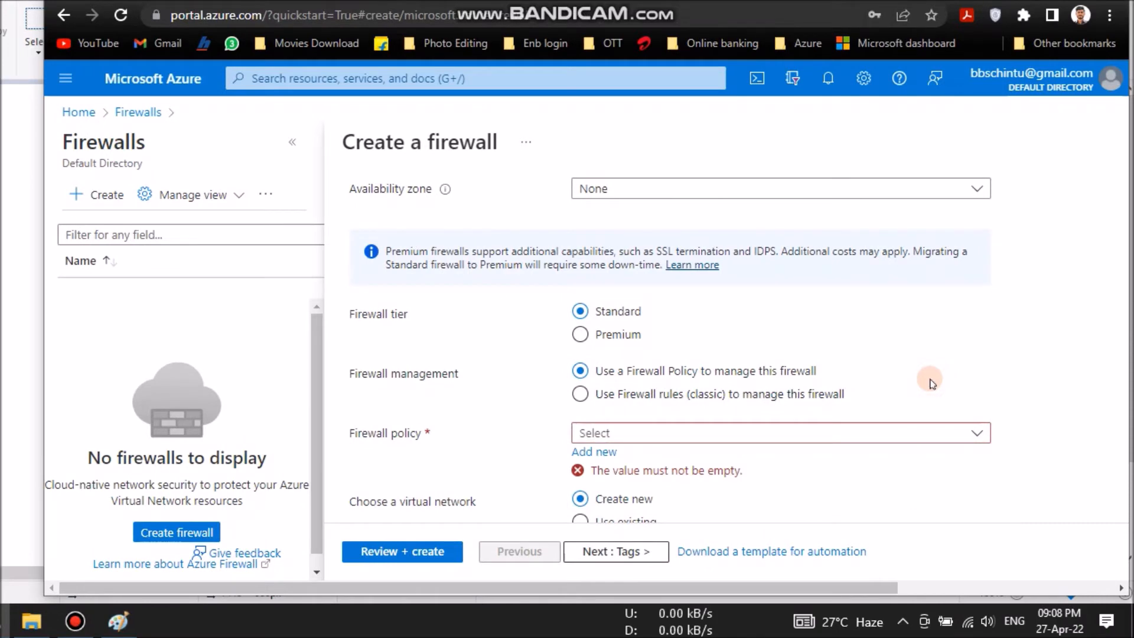
click(580, 395)
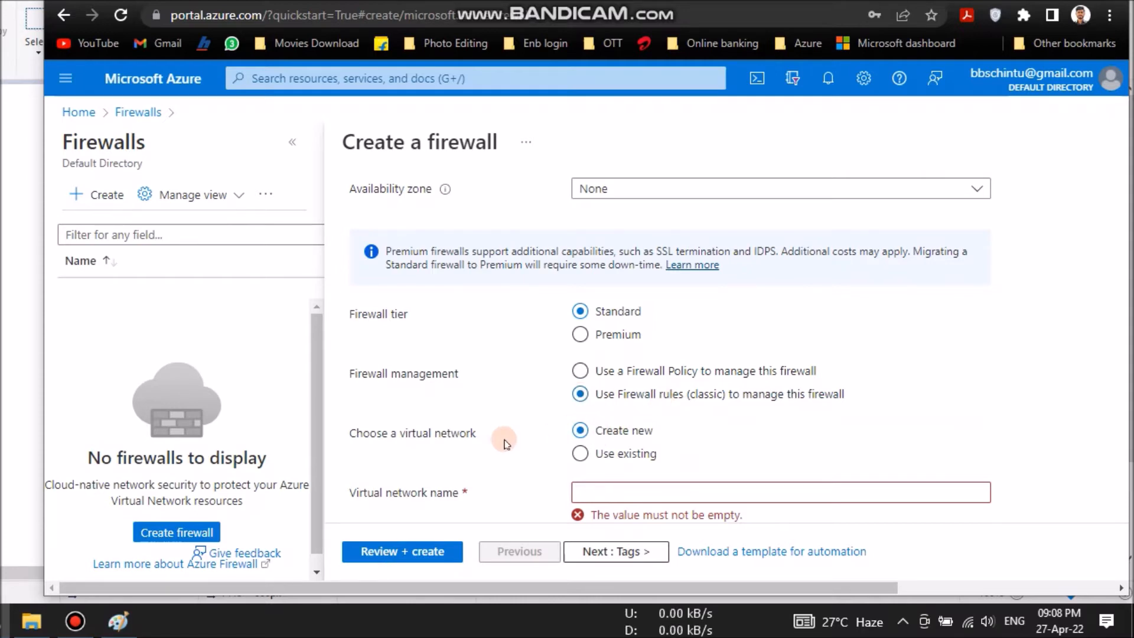
scroll(504, 443, down, 2)
click(580, 347)
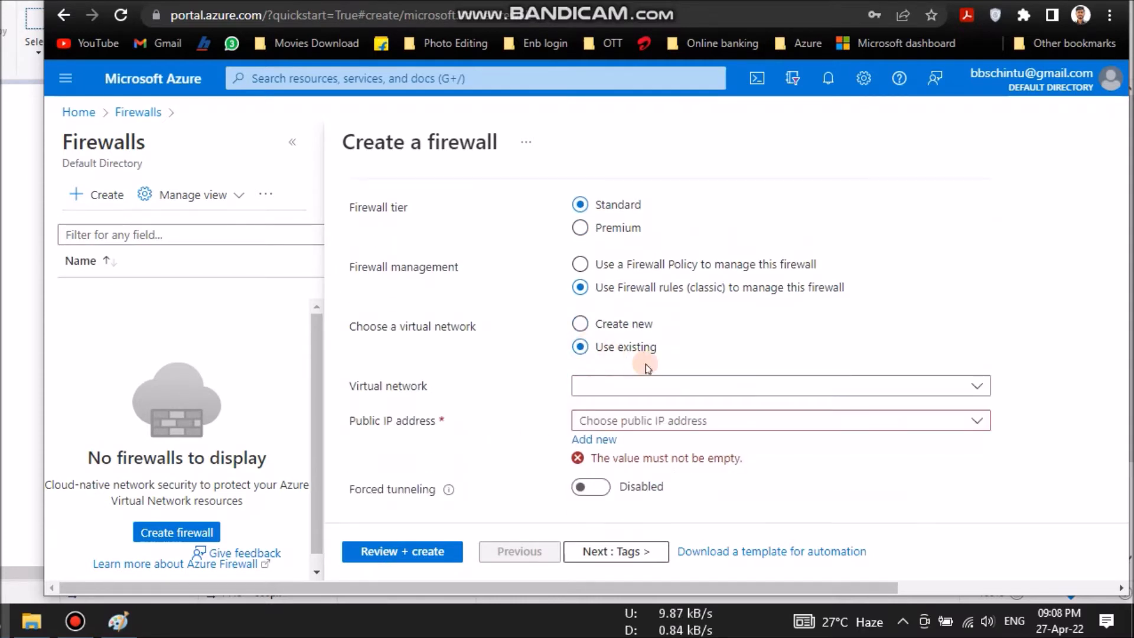
click(688, 386)
click(641, 445)
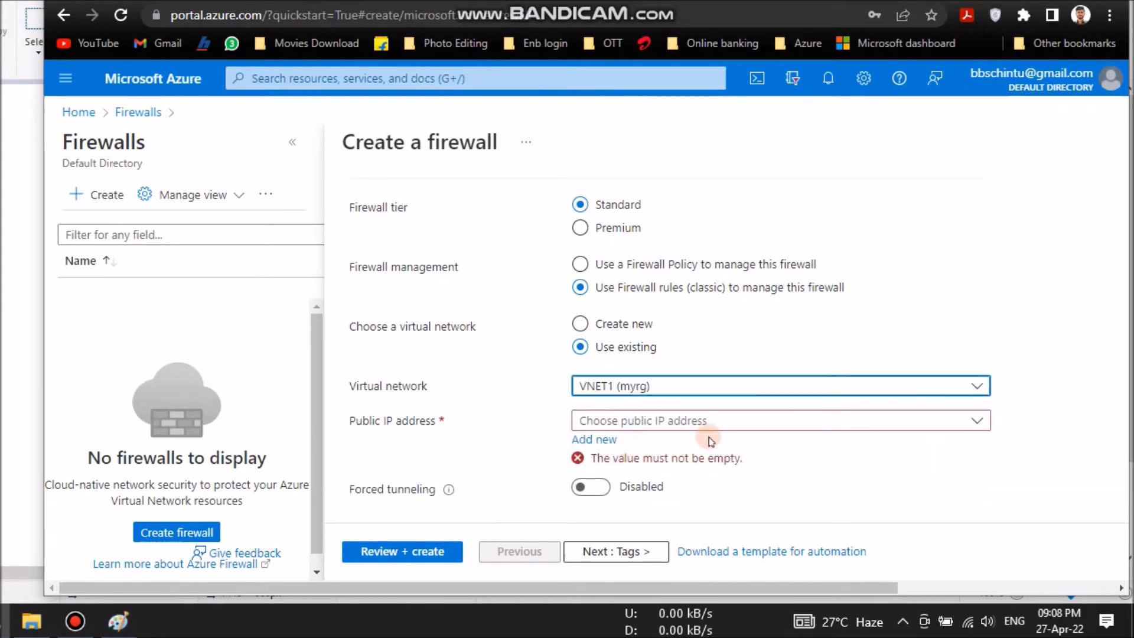
scroll(815, 460, down, 1)
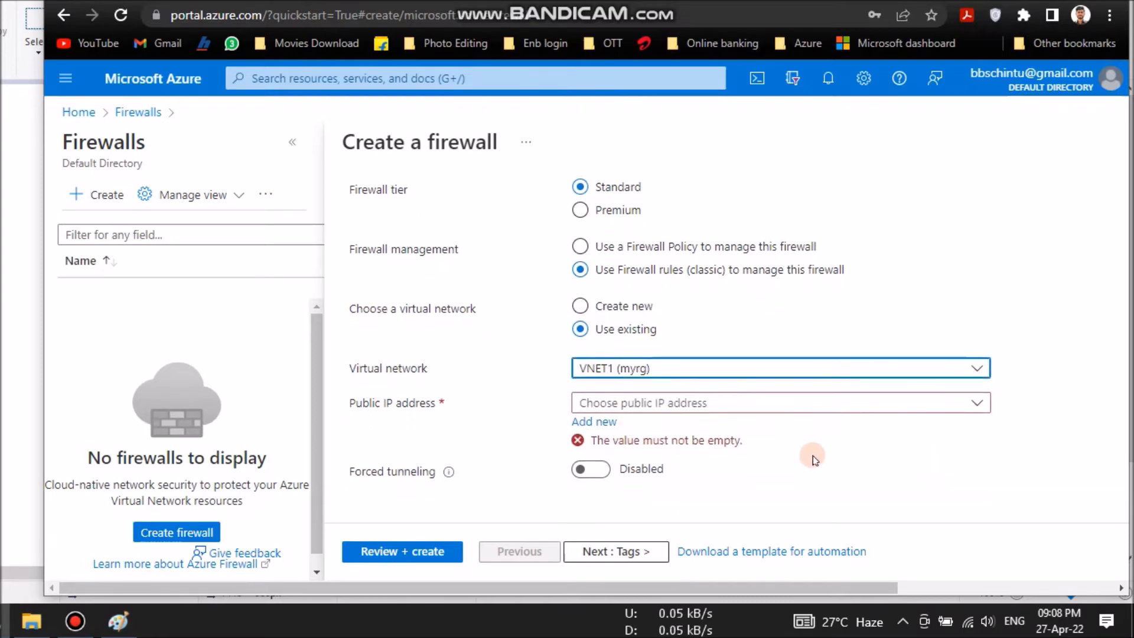
- After cancelling a duplicate-name attempt, add a new public IP named PublicIP2 to the firewall
click(601, 423)
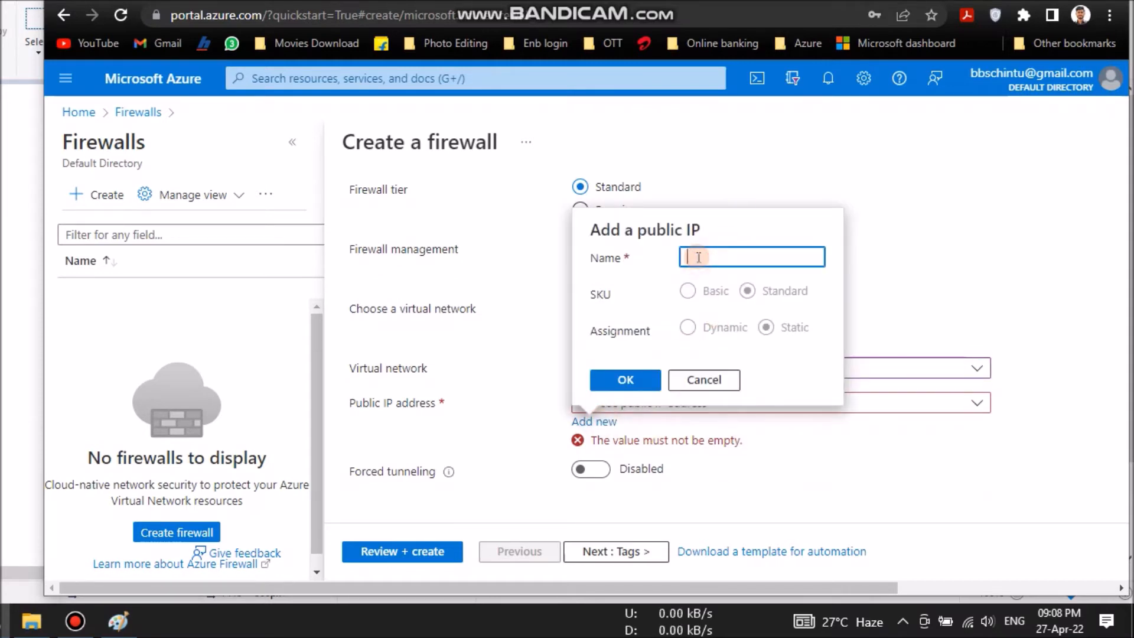
text(PublicIp)
key(BackSpace)
text(P)
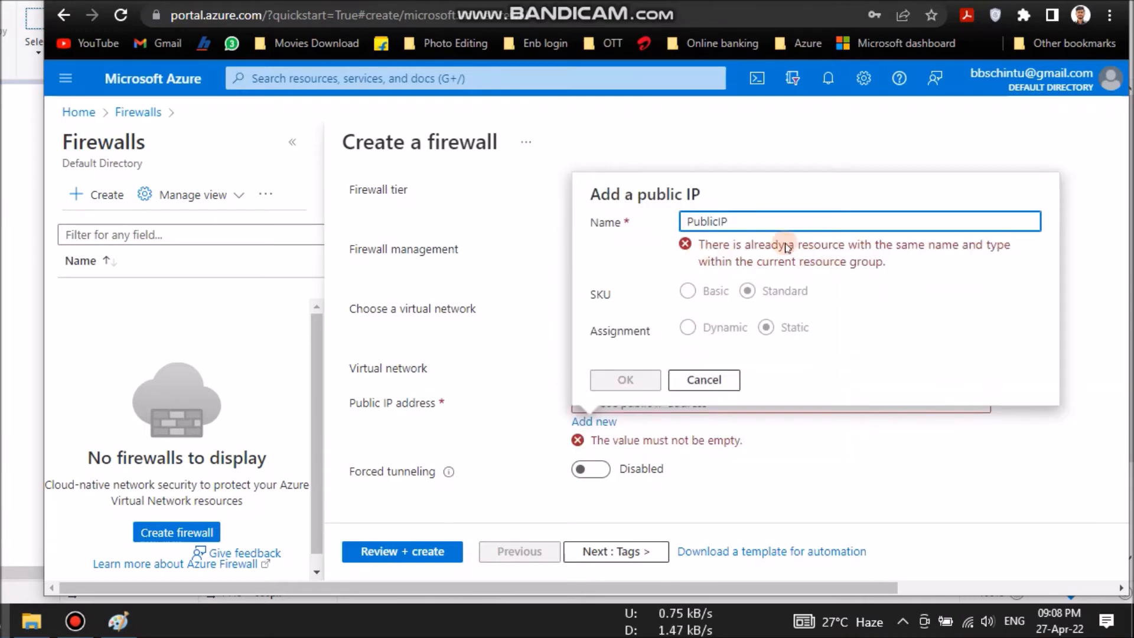
click(701, 383)
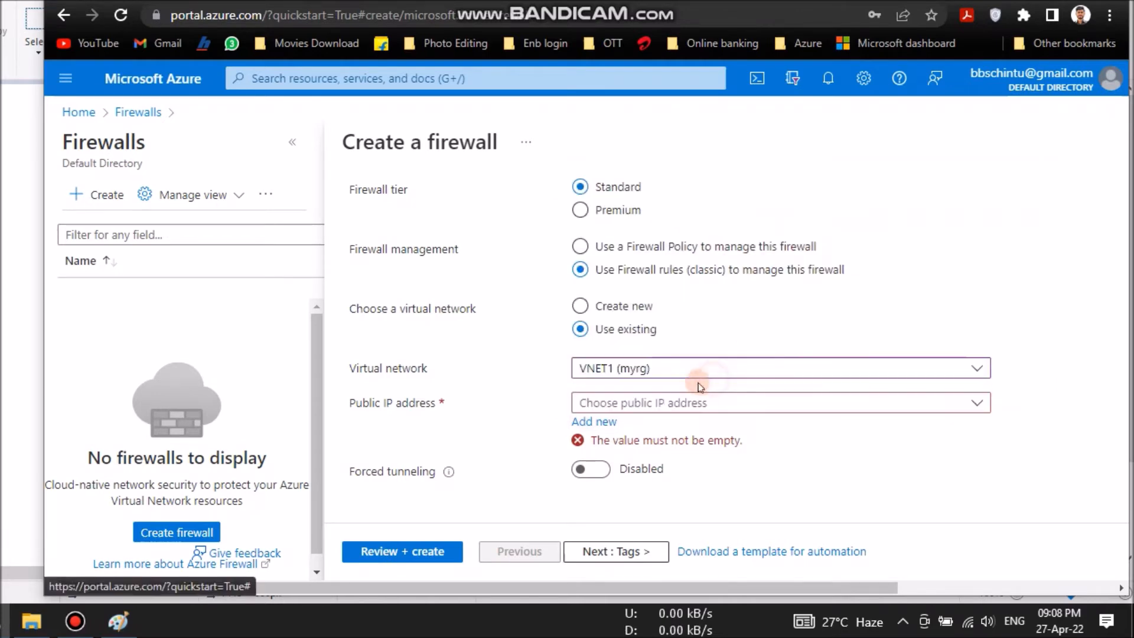
click(646, 402)
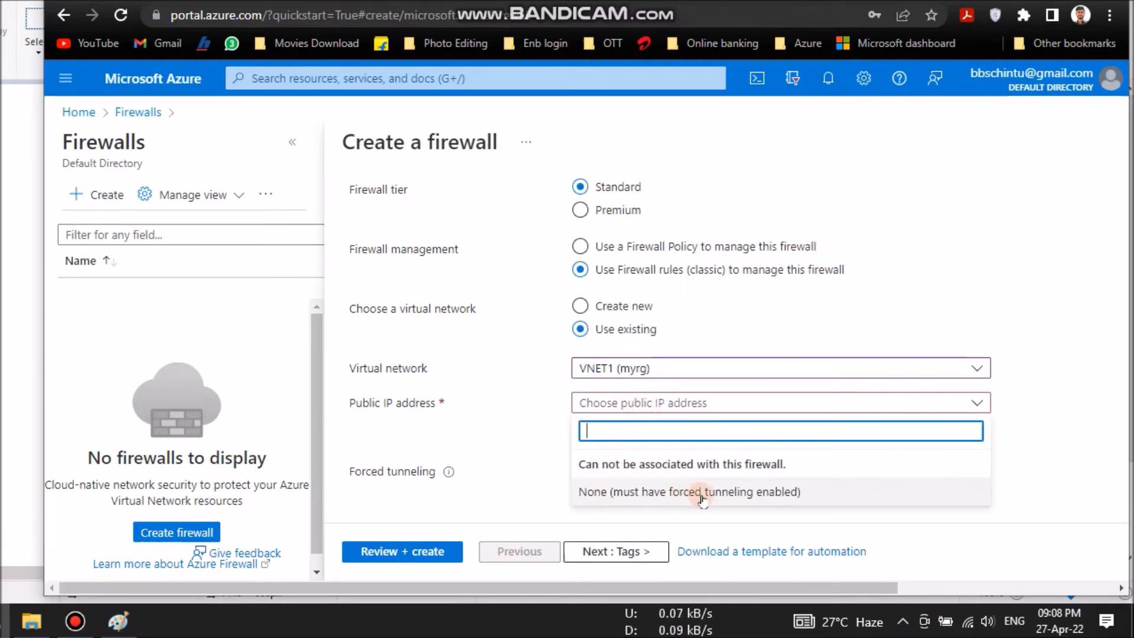
click(919, 267)
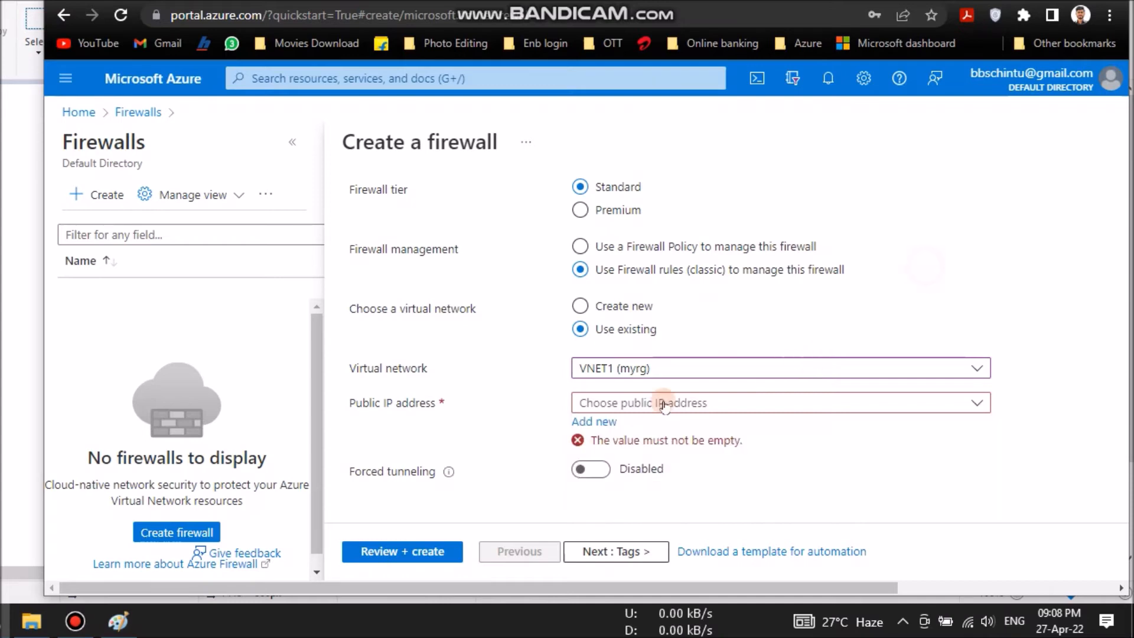
click(594, 421)
click(731, 259)
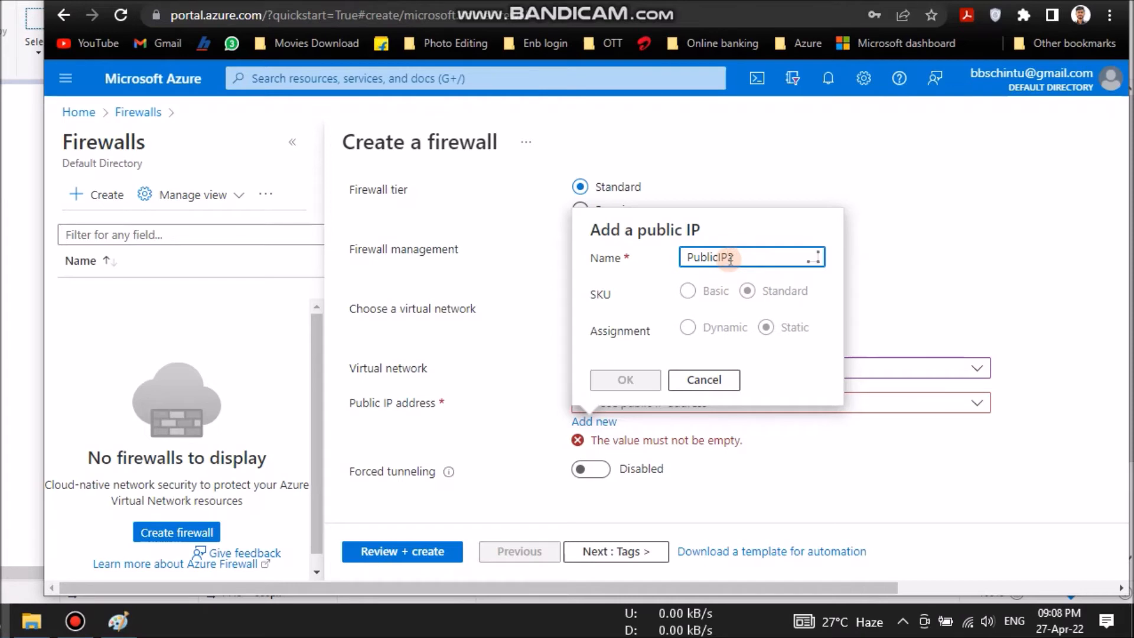
click(633, 380)
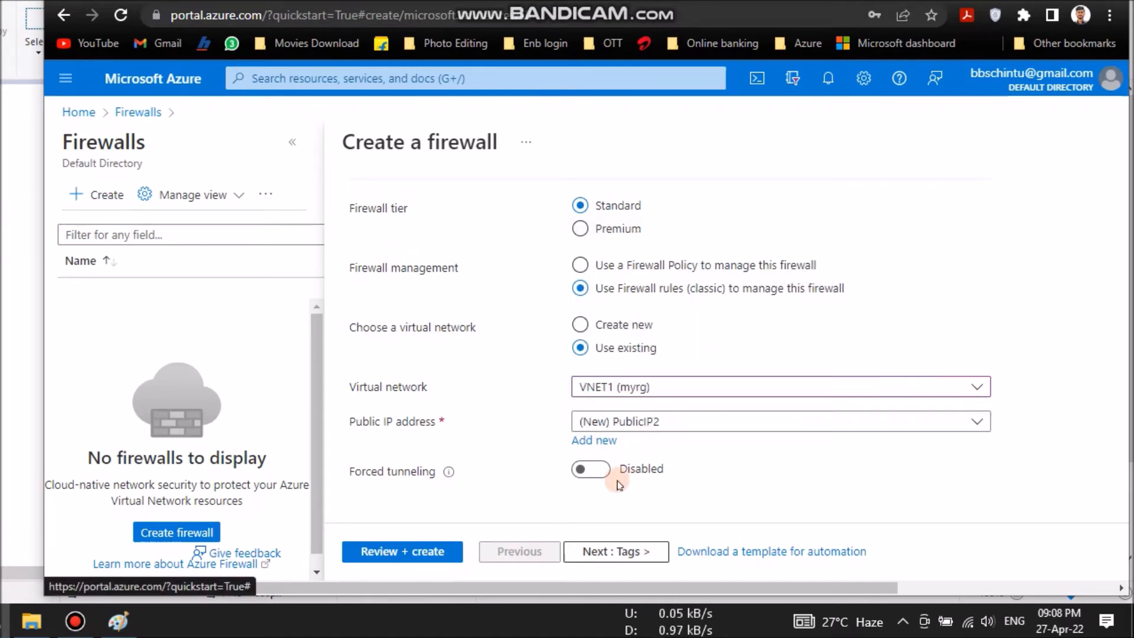
- Review and create the firewall deployment in myrg, then go back to the portal Home page
click(390, 552)
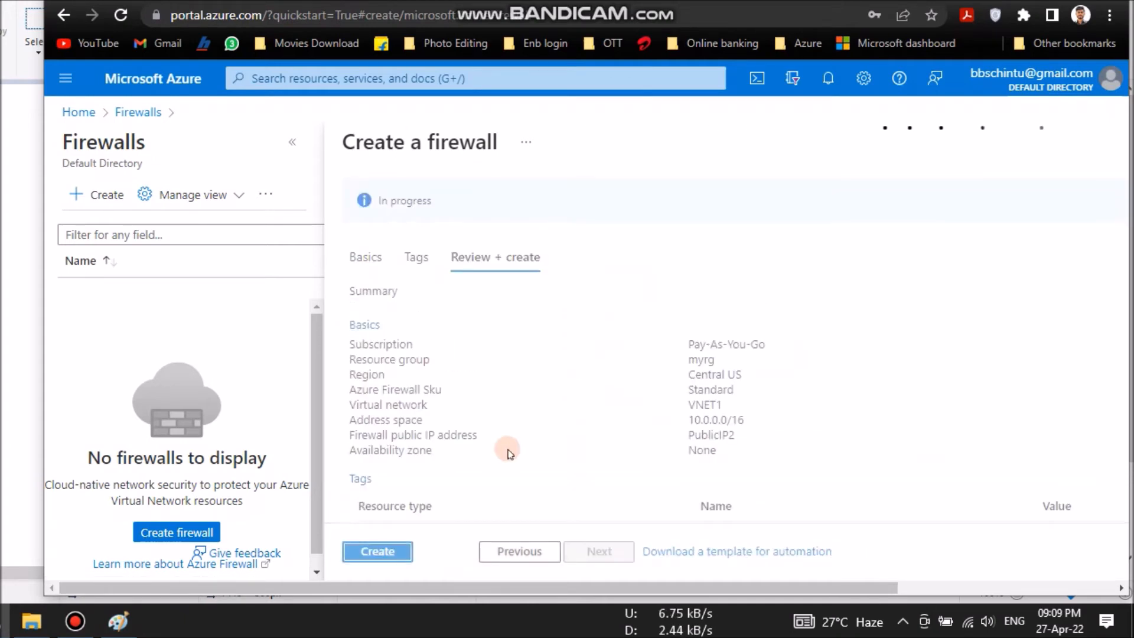
click(378, 551)
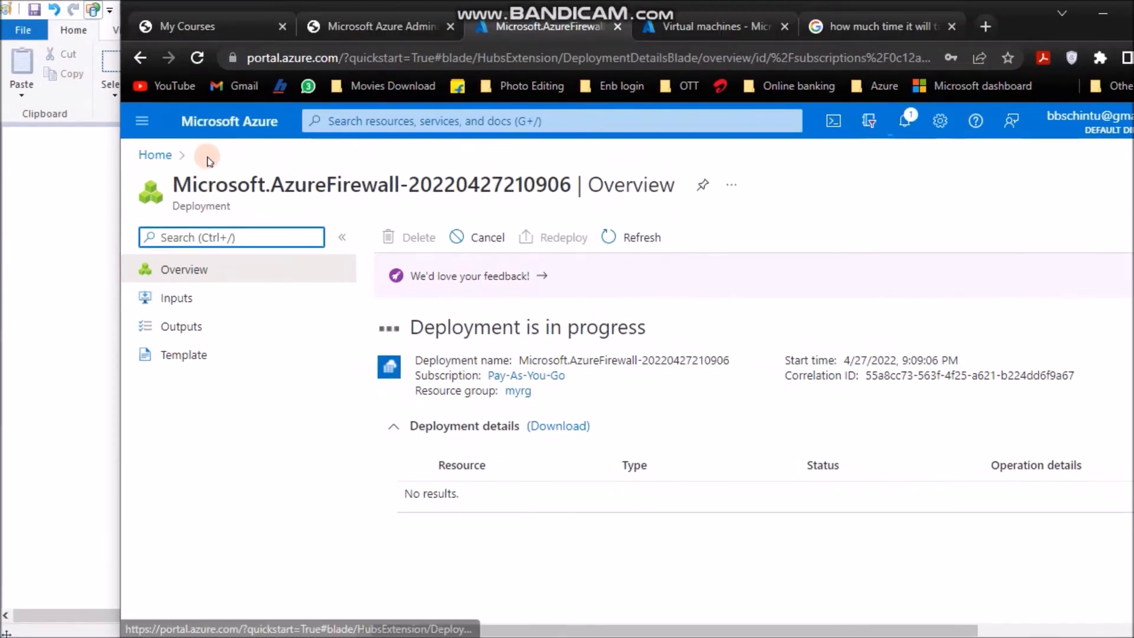
click(155, 155)
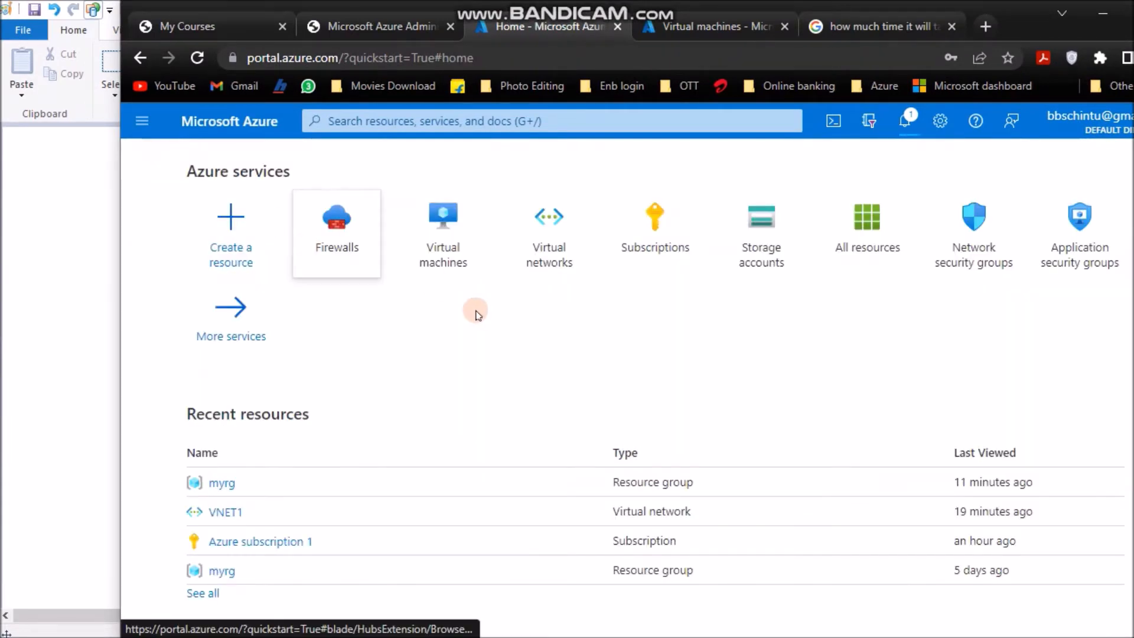
- Check in notifications that the firewall deployment succeeded, then open the Firewalls list showing FW1
click(904, 122)
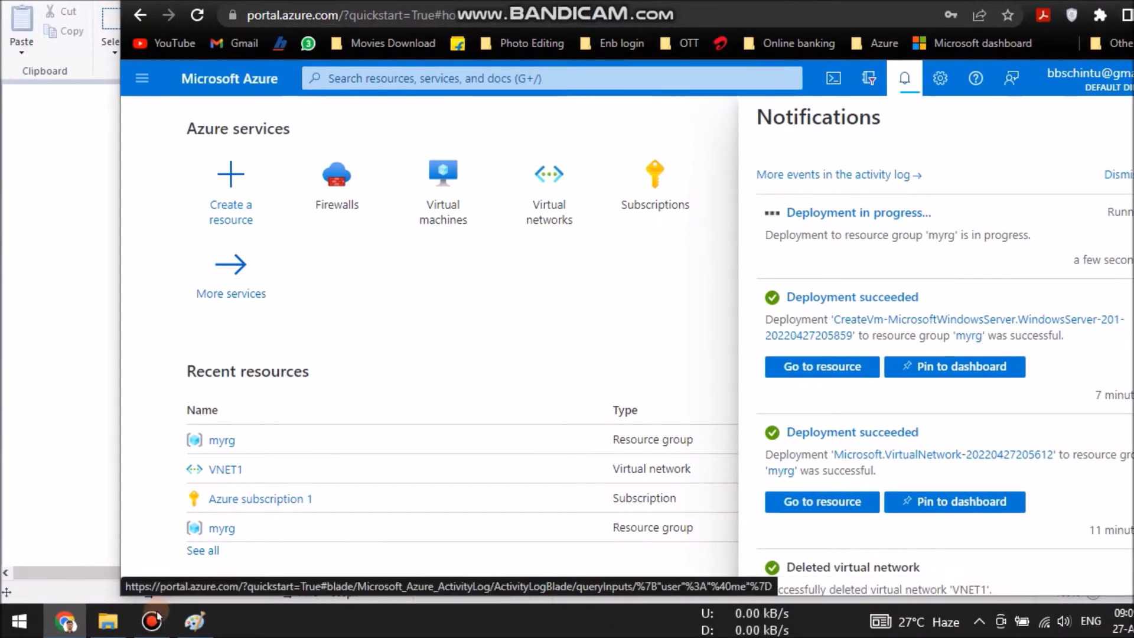
click(151, 621)
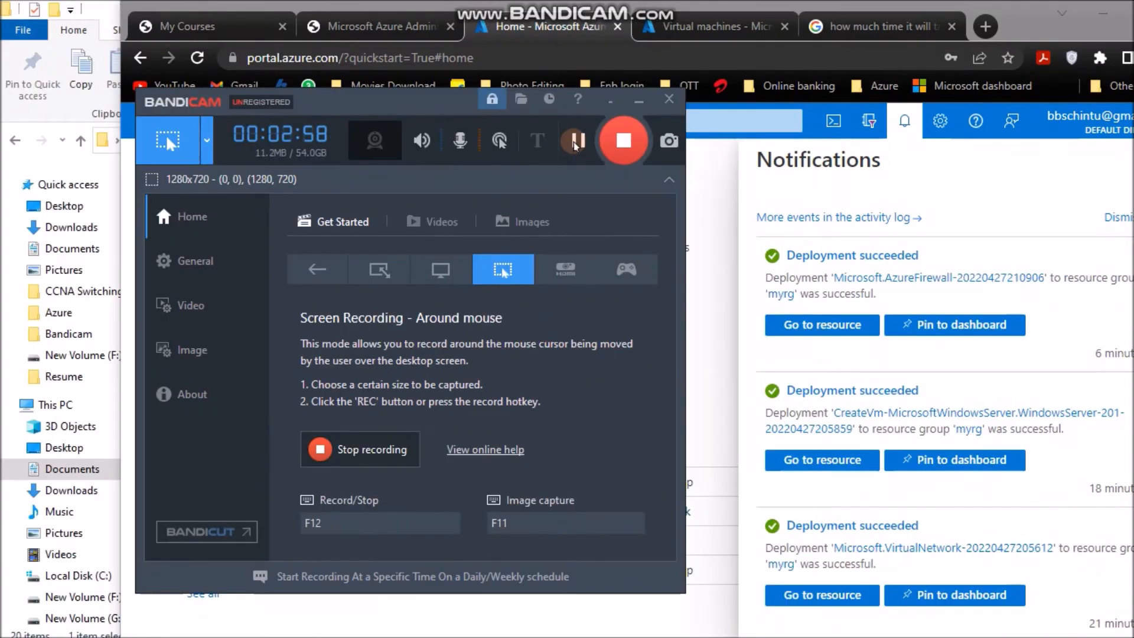
click(639, 102)
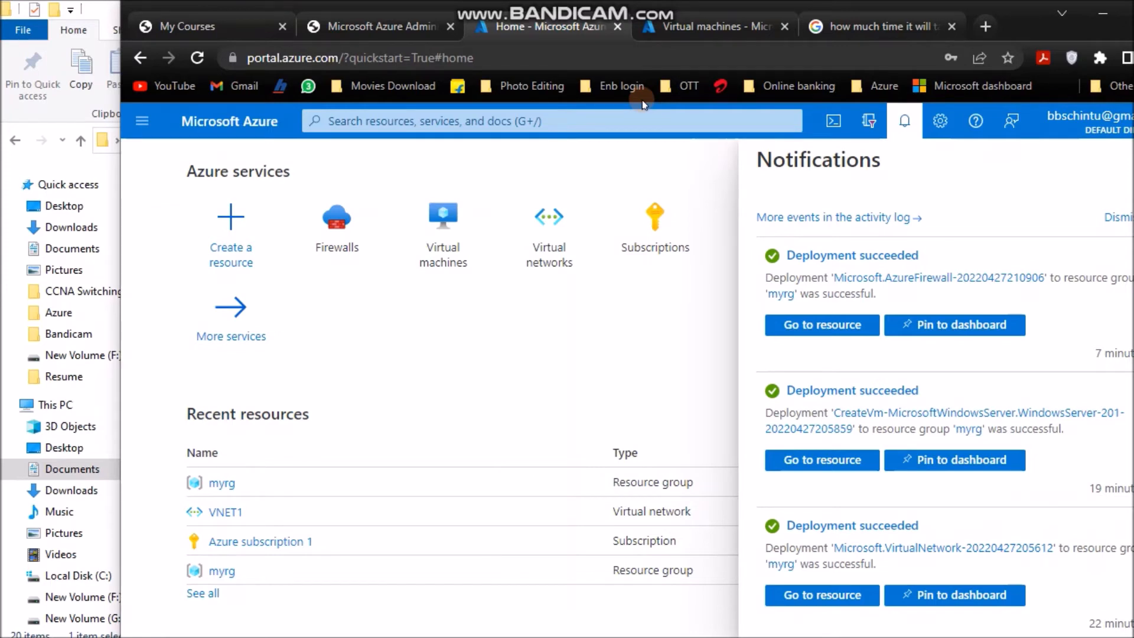
click(343, 340)
click(339, 242)
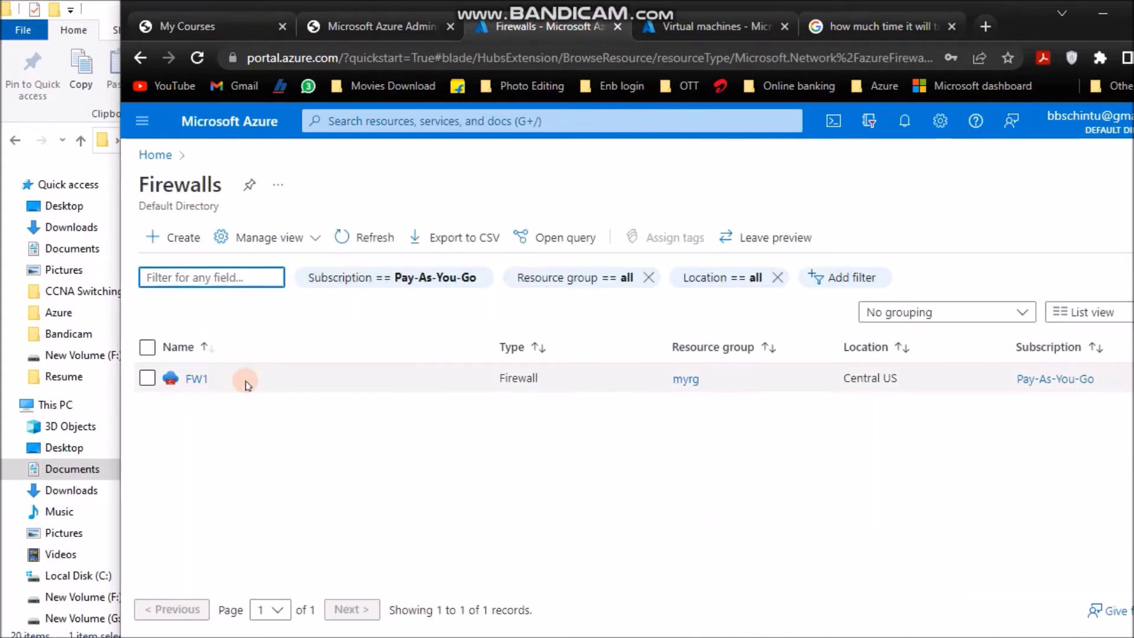
- Open FW1's Rules (classic) and begin adding a NAT rule collection
click(195, 377)
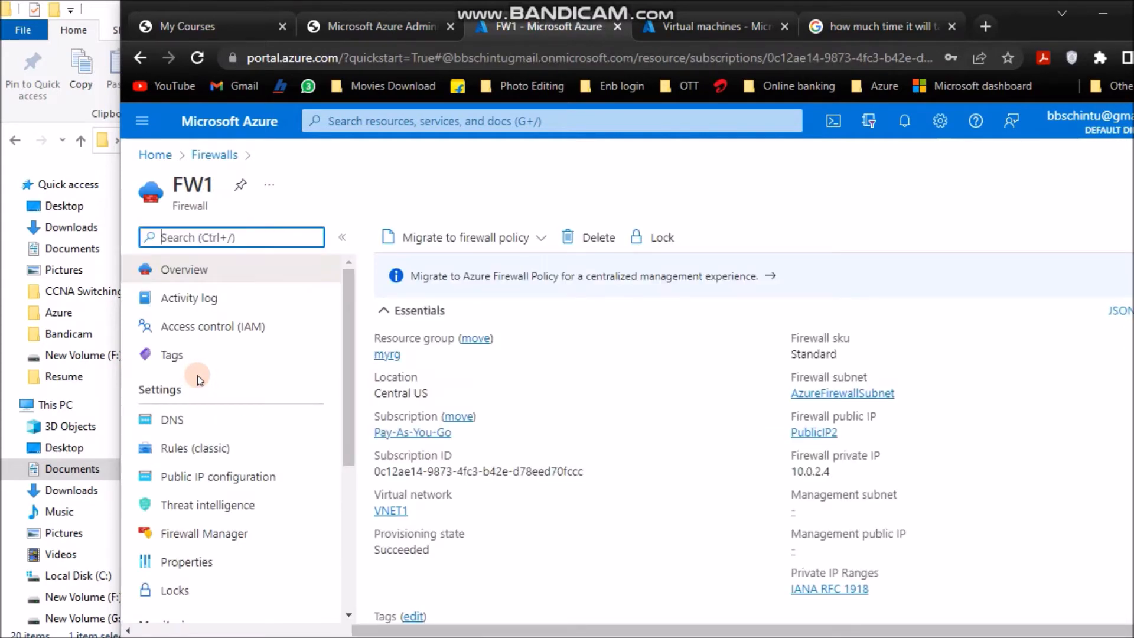
click(191, 450)
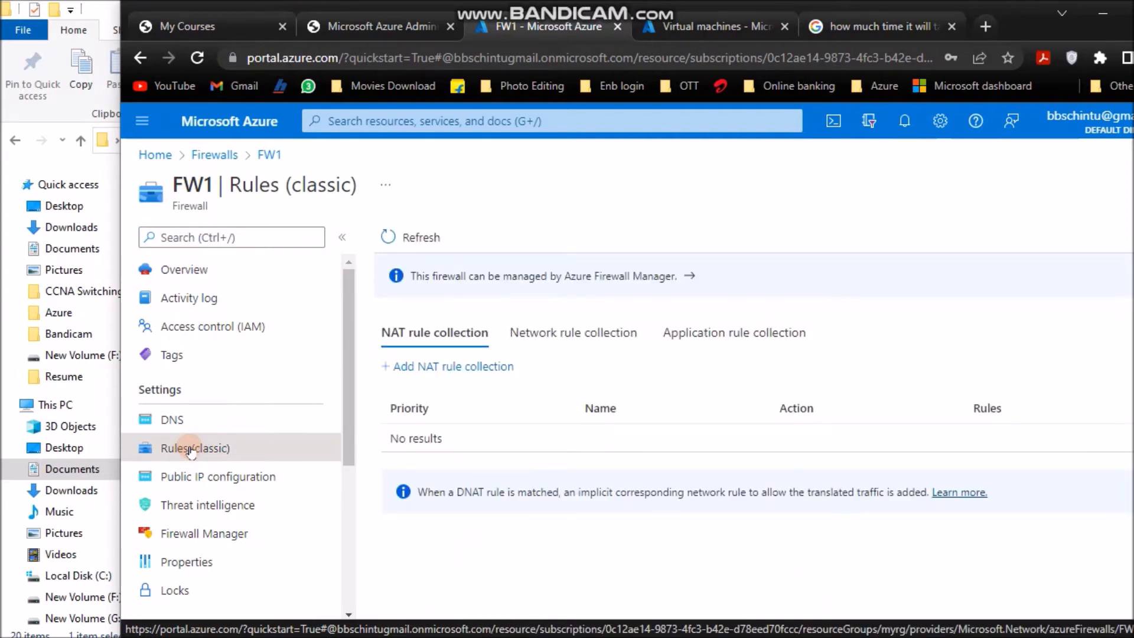
click(444, 366)
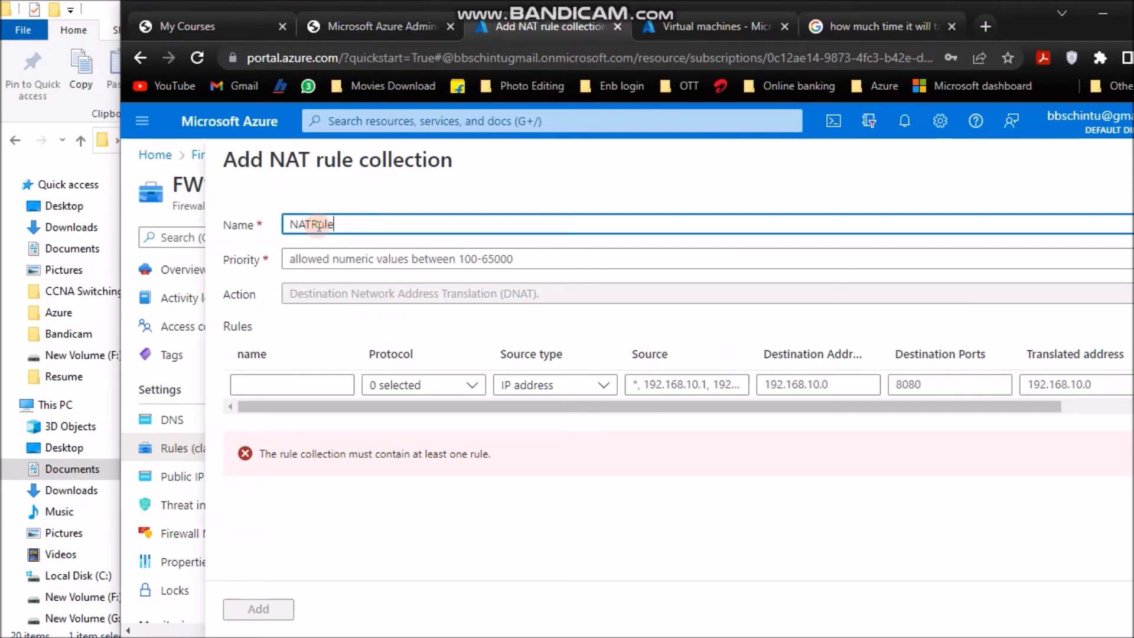
- Set the NAT collection priority to 100 and name its first rule Rule1
click(379, 262)
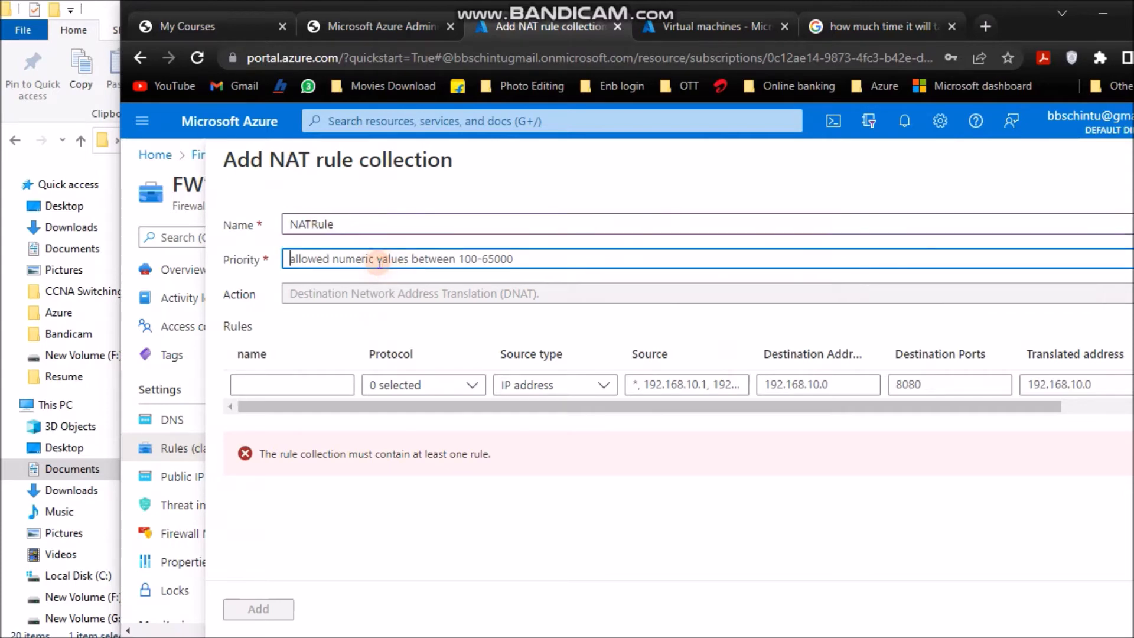
text(100)
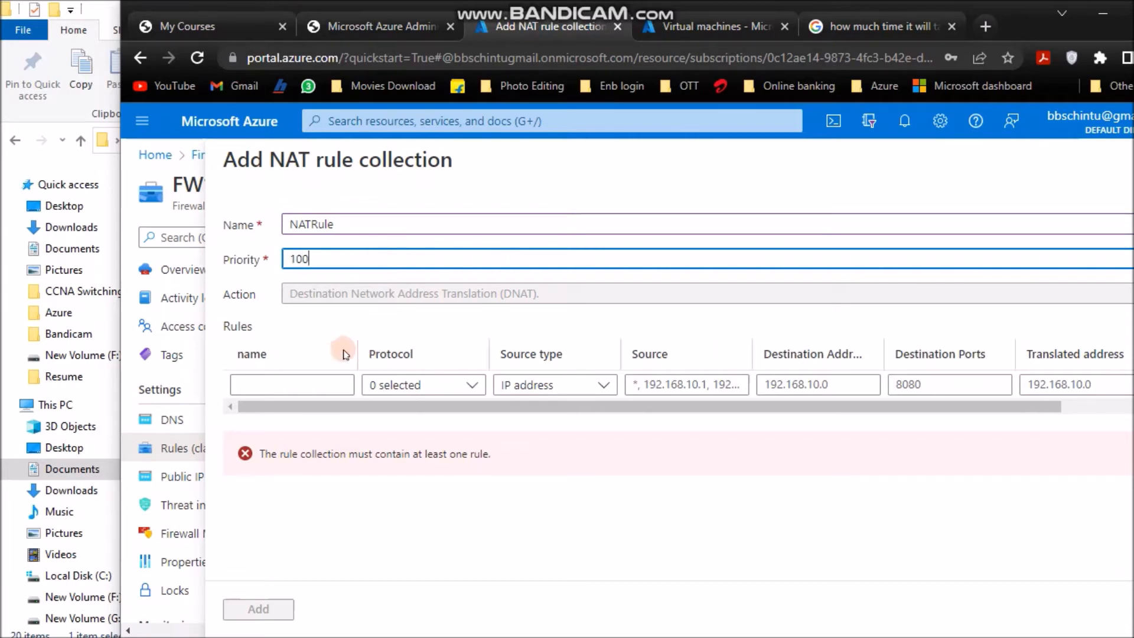
click(263, 385)
text(R)
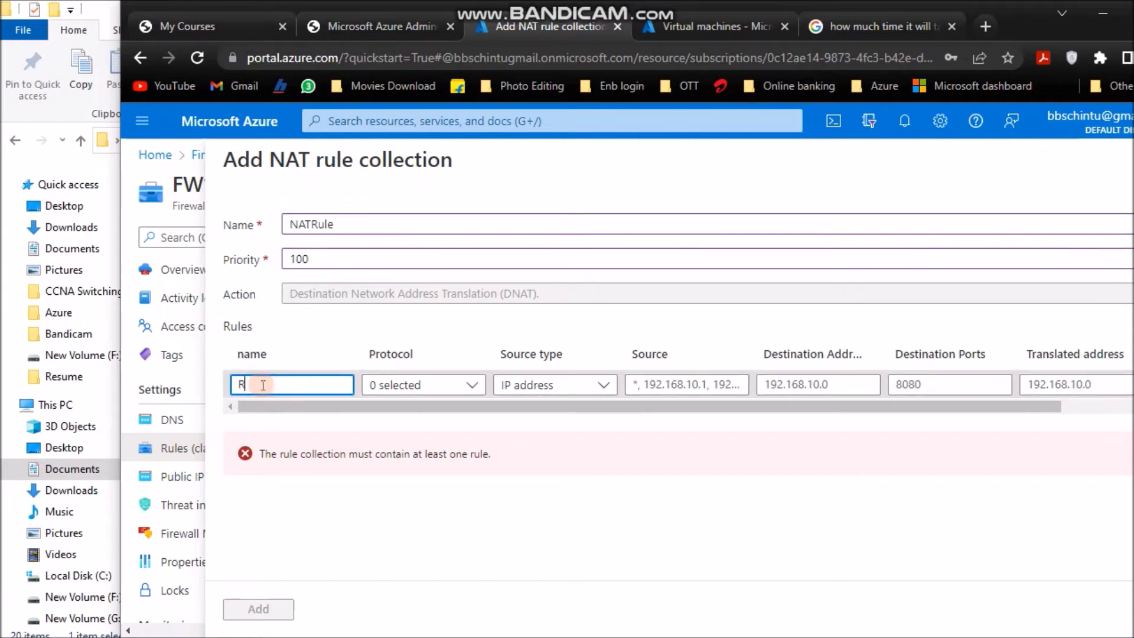
text(ule1)
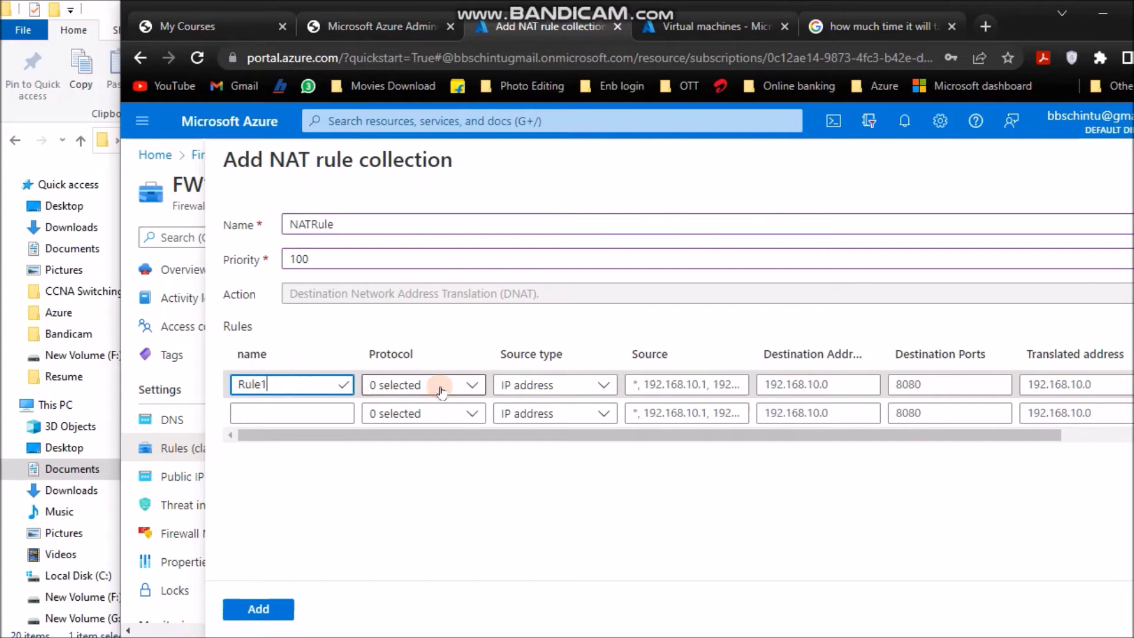
- Give Rule1 the TCP protocol, IP address source type and source *
click(470, 385)
click(378, 411)
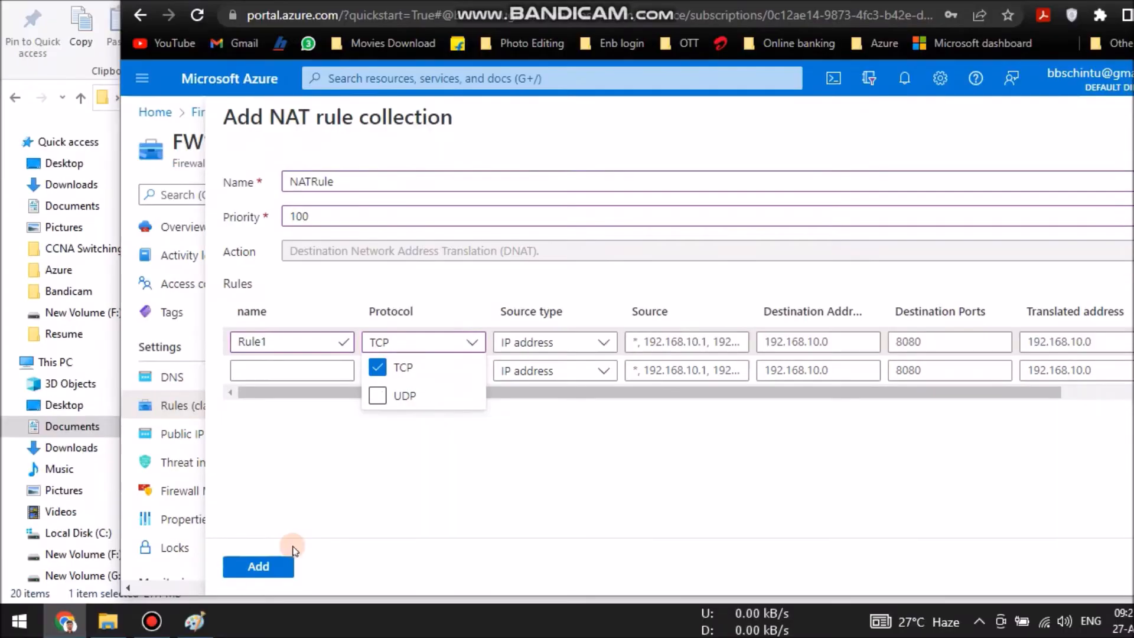
click(552, 478)
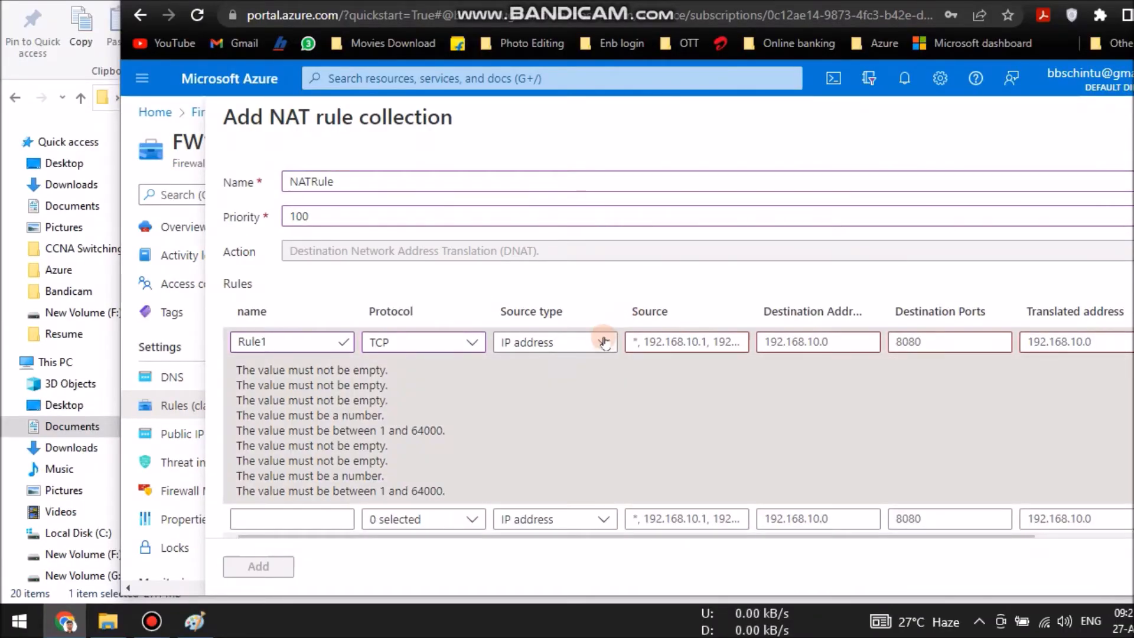
click(603, 341)
click(544, 372)
click(693, 342)
text(*)
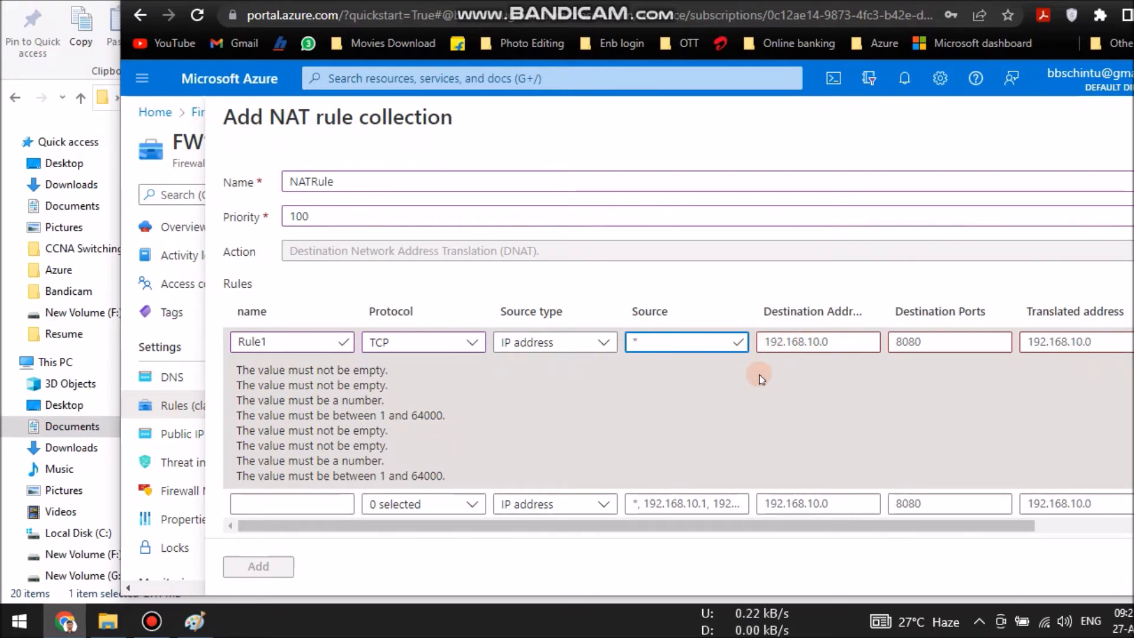
click(770, 343)
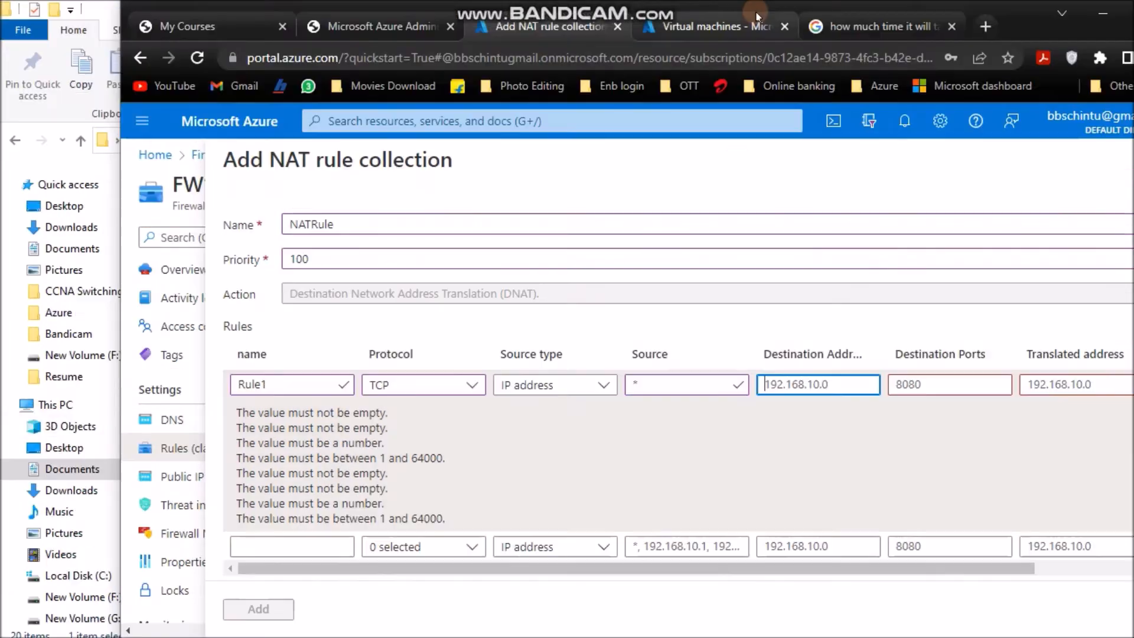
- Open FW1's Public IP configuration and select PublicIP2's address 13.86.65.115
click(709, 26)
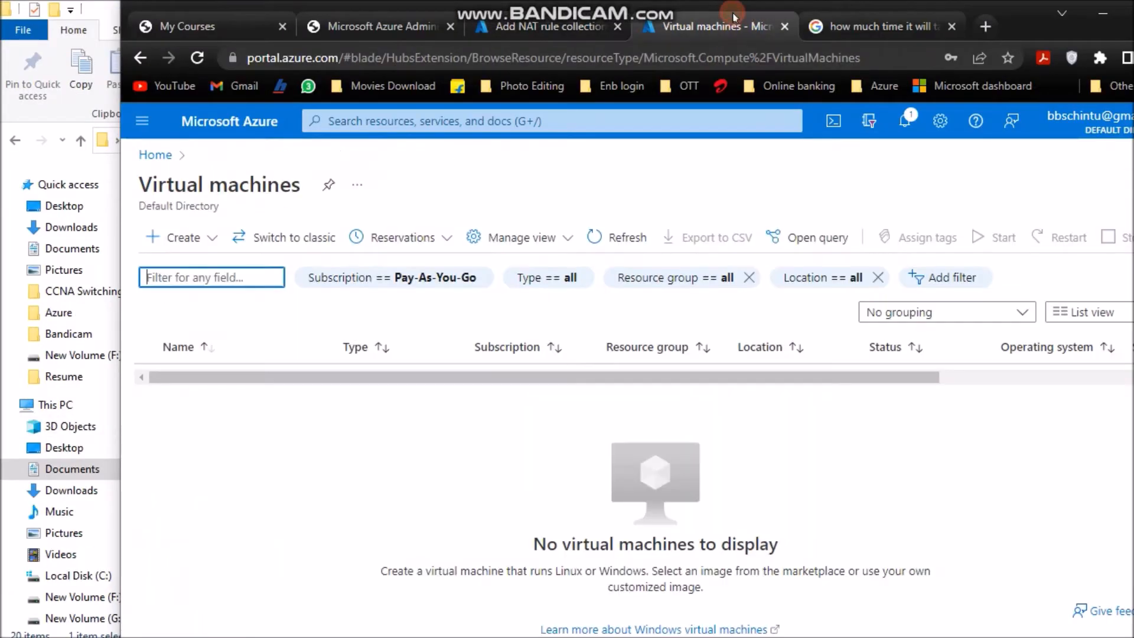
click(156, 155)
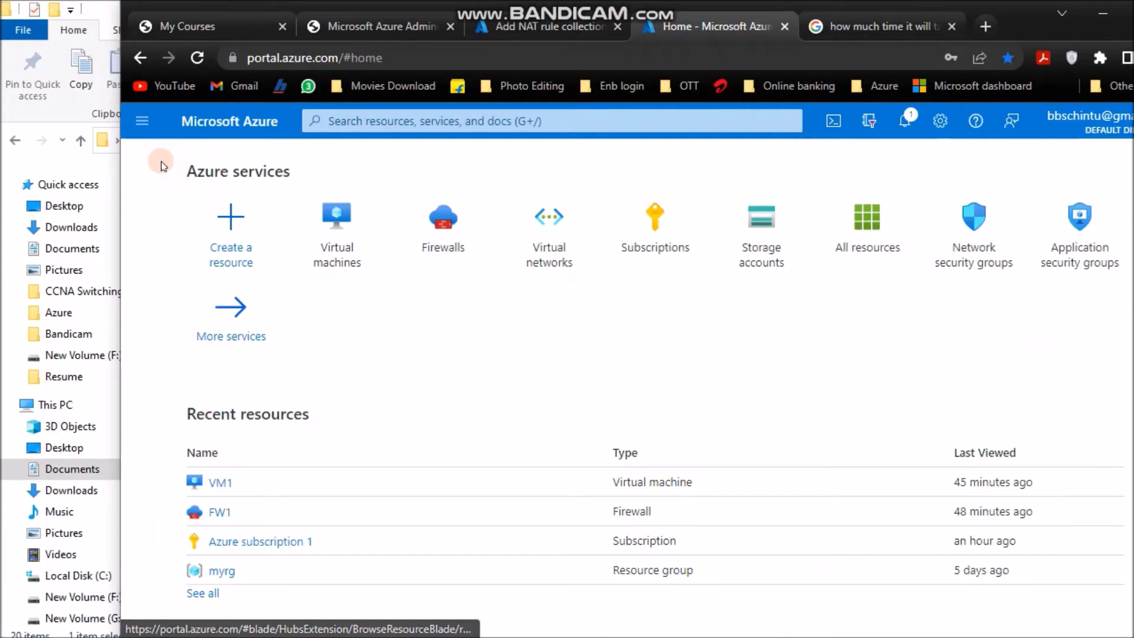
click(448, 232)
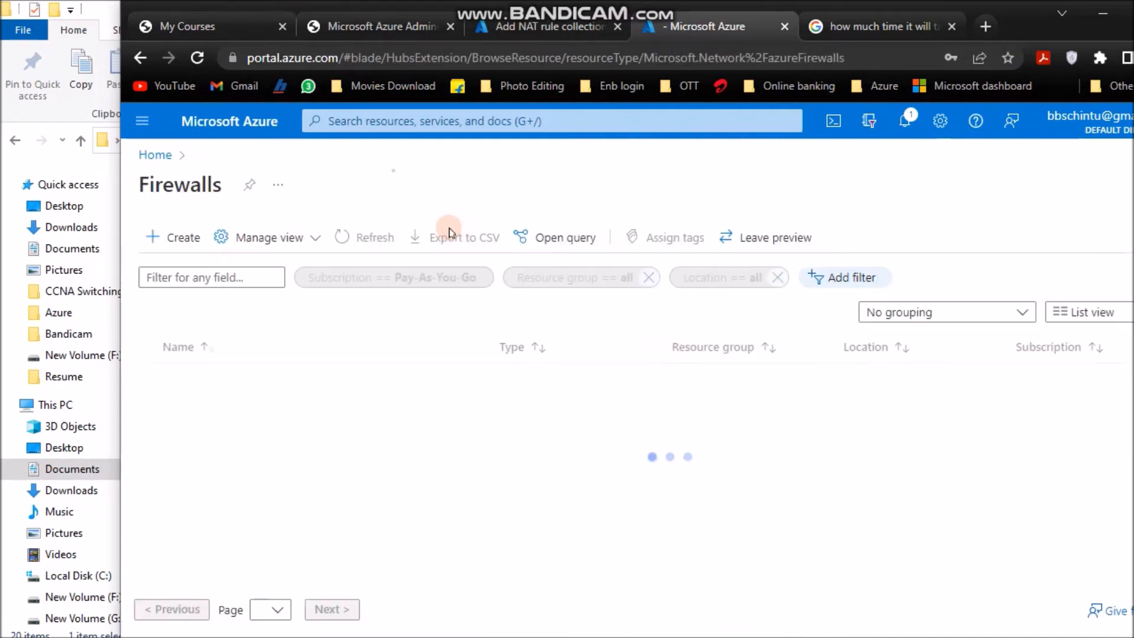
click(196, 379)
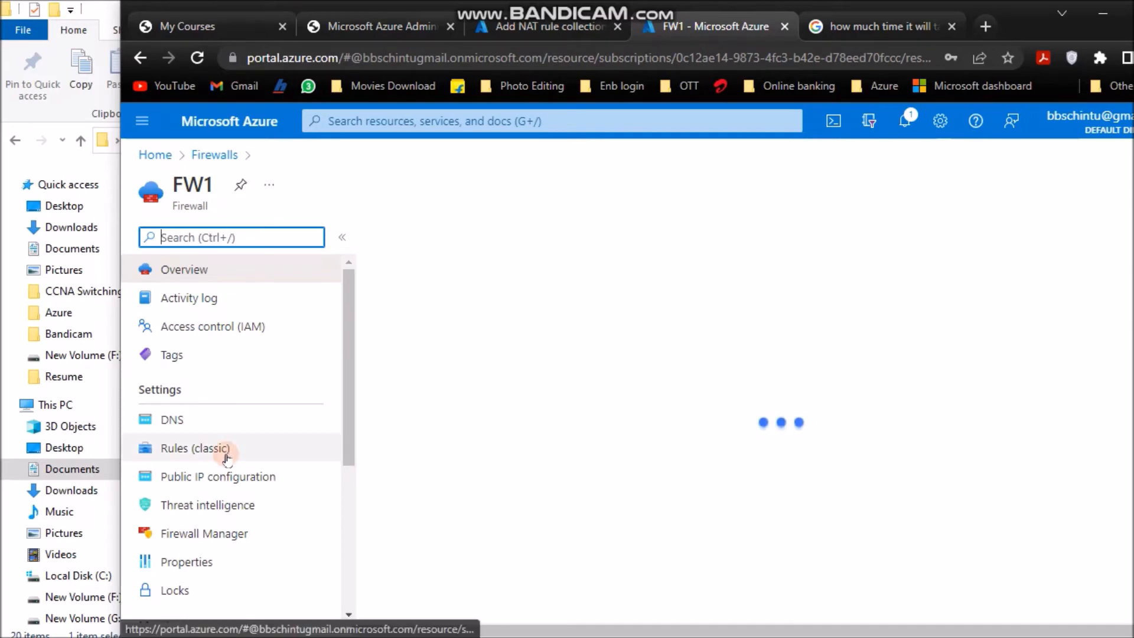
click(206, 478)
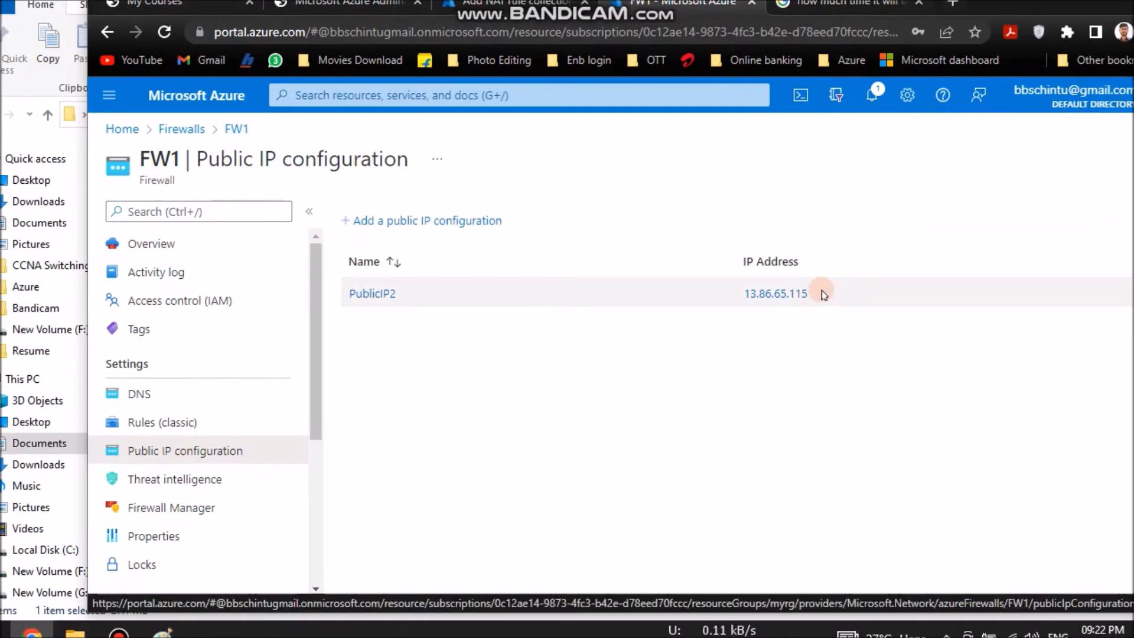
drag(843, 320, 780, 319)
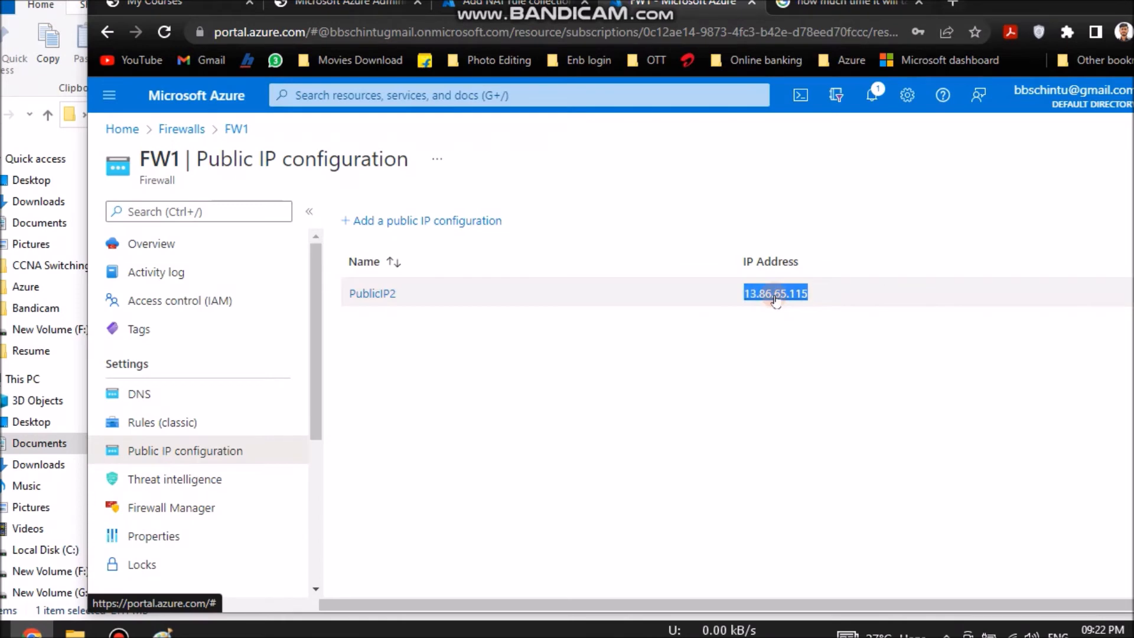
- Add the label 'Public Ip - 13.86.65.115' beneath FW1 in the AzureFirewallSubnet box
click(163, 633)
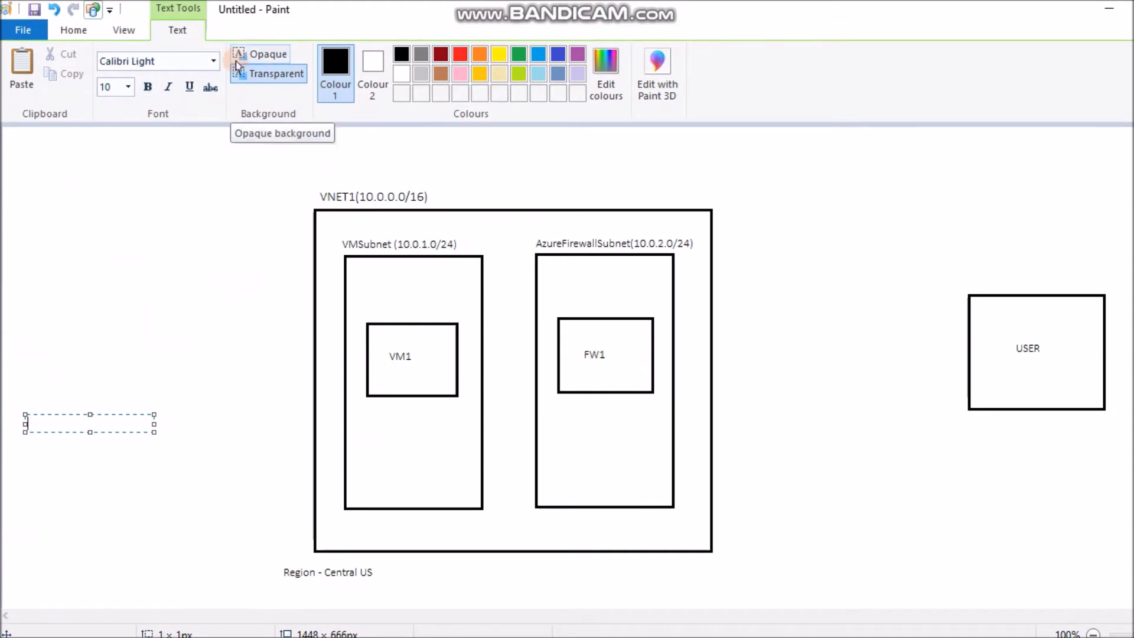
click(373, 446)
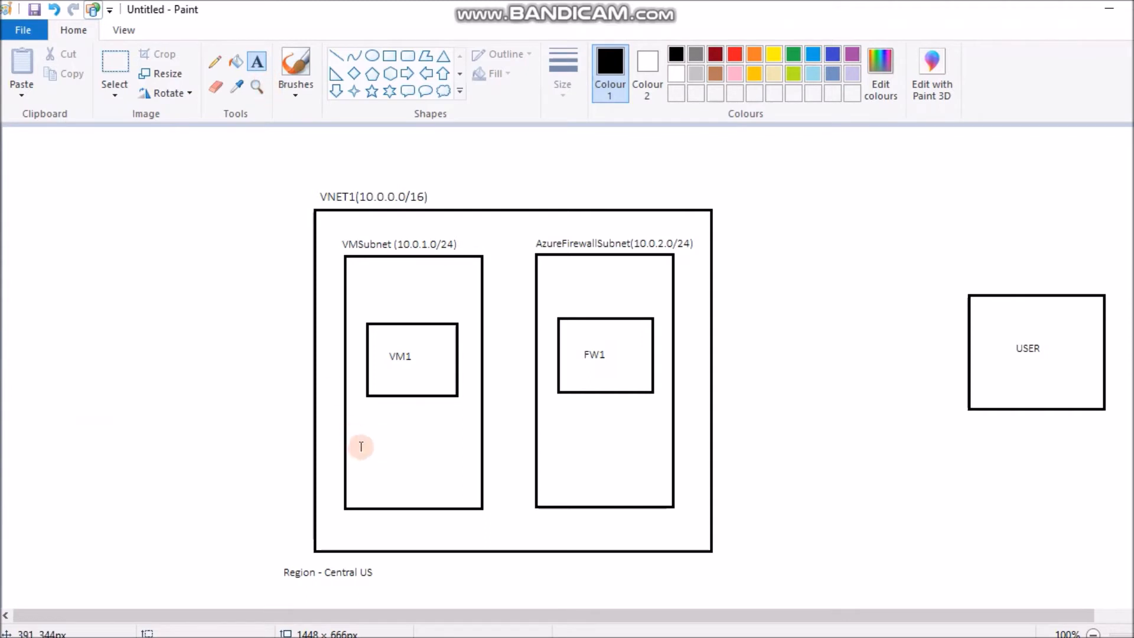
click(354, 444)
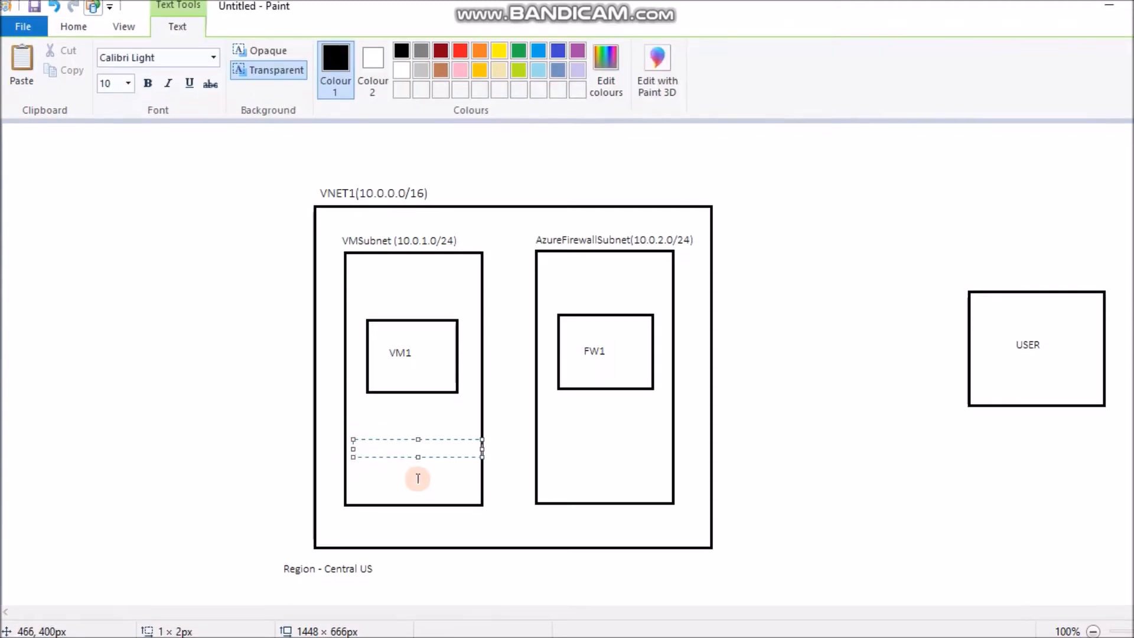
click(544, 444)
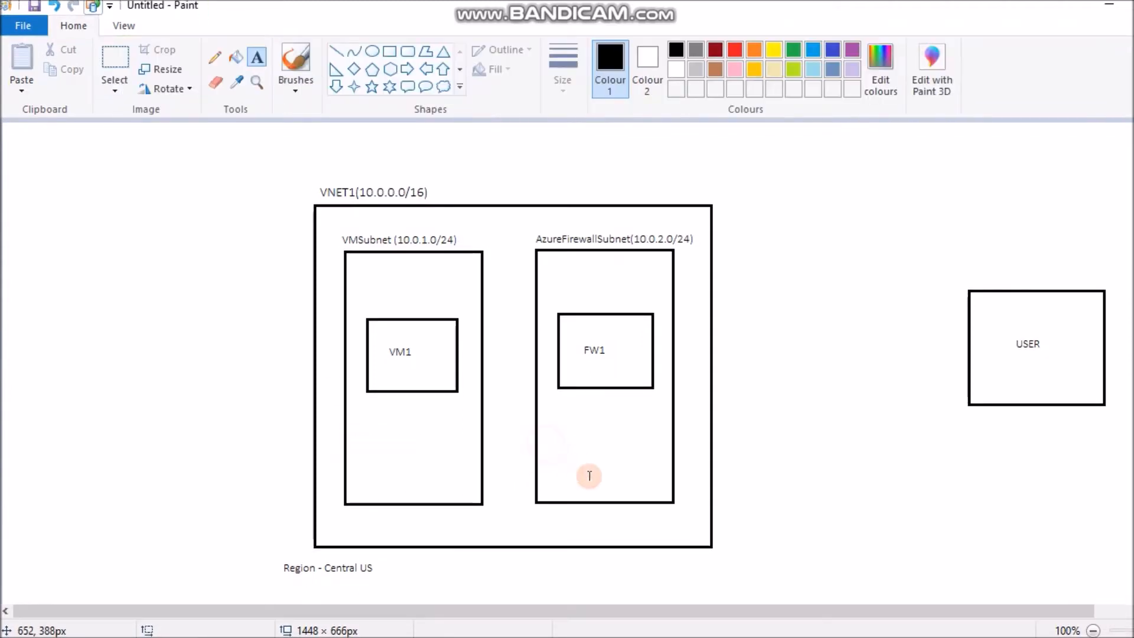
click(543, 429)
text(Public Ip - 13.86.65.115)
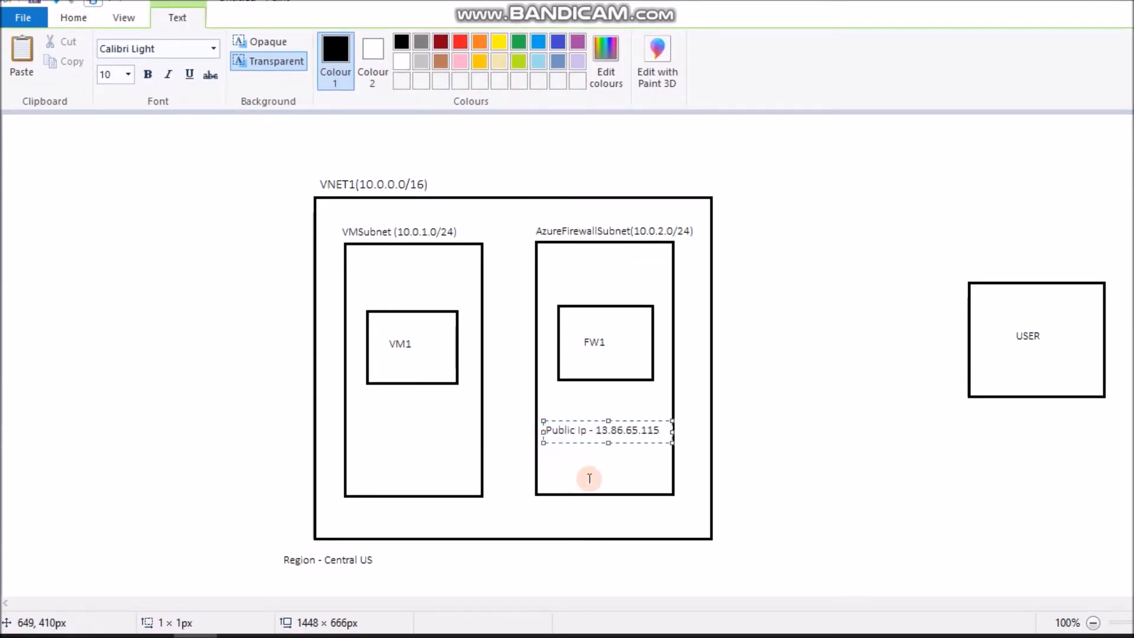
click(807, 450)
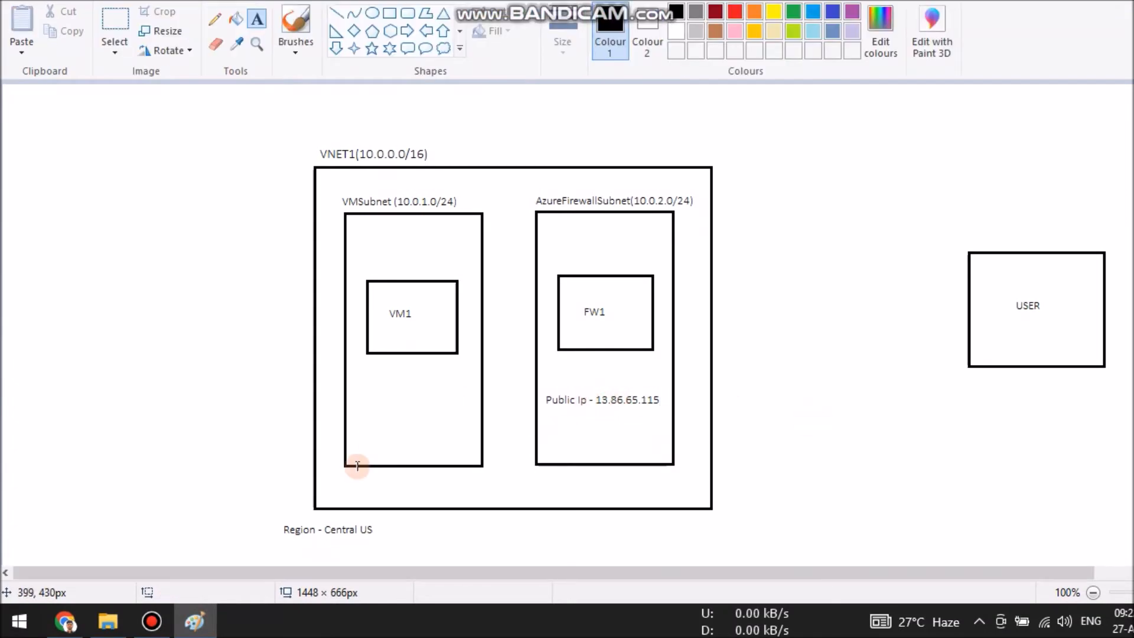
- Paste 13.86.65.115 into Rule1's destination address in the NAT rule form
click(66, 620)
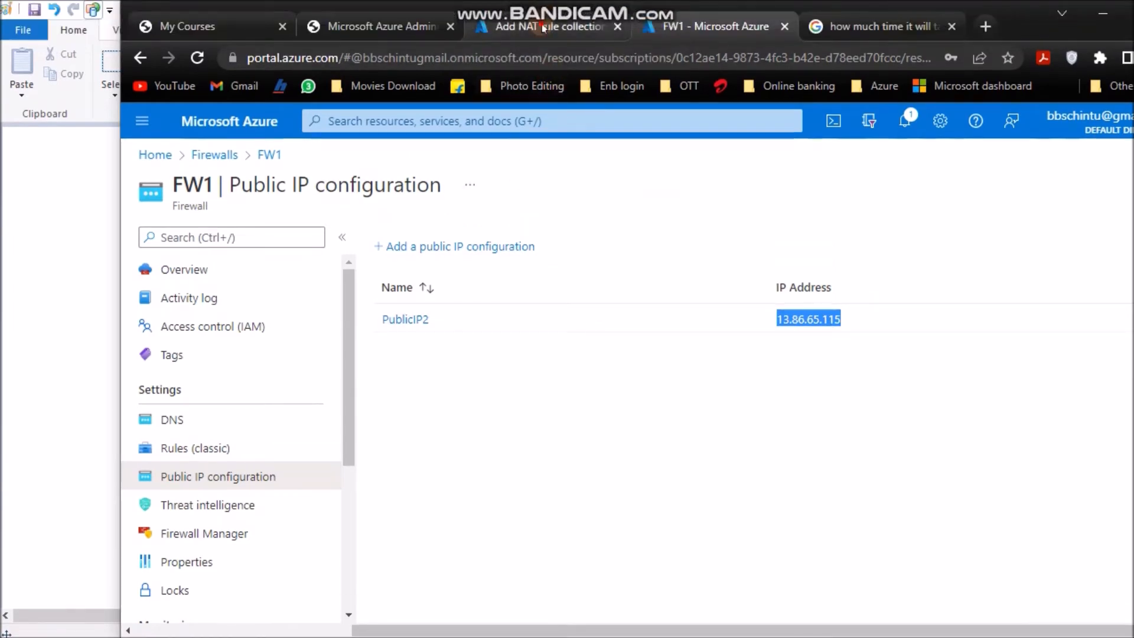
click(541, 26)
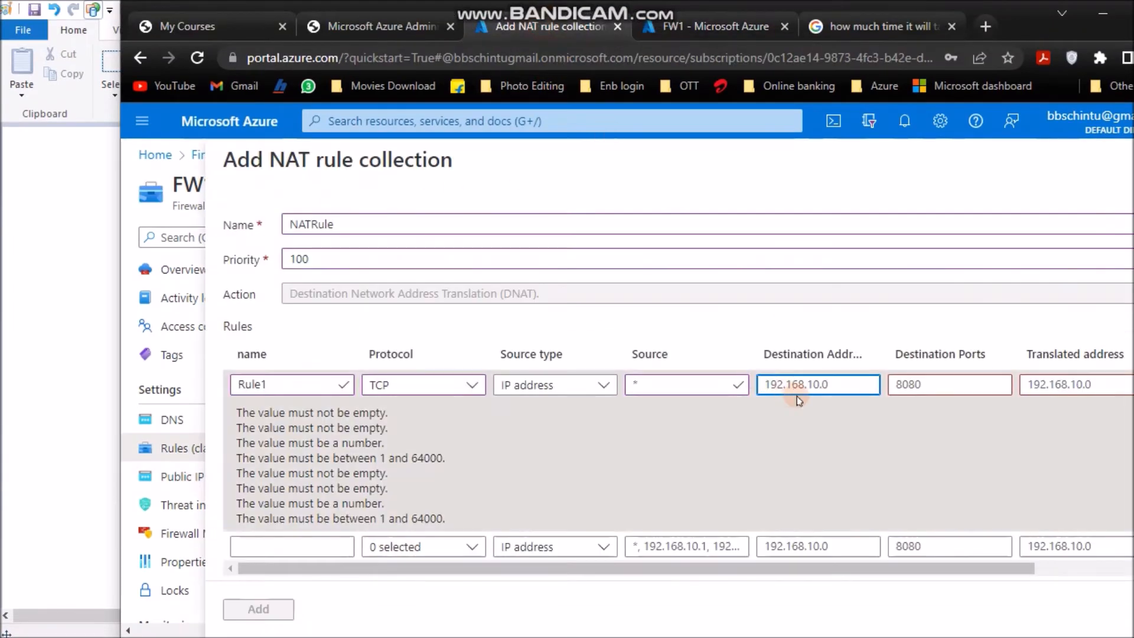
triple_click(785, 384)
text(13.85.65.115)
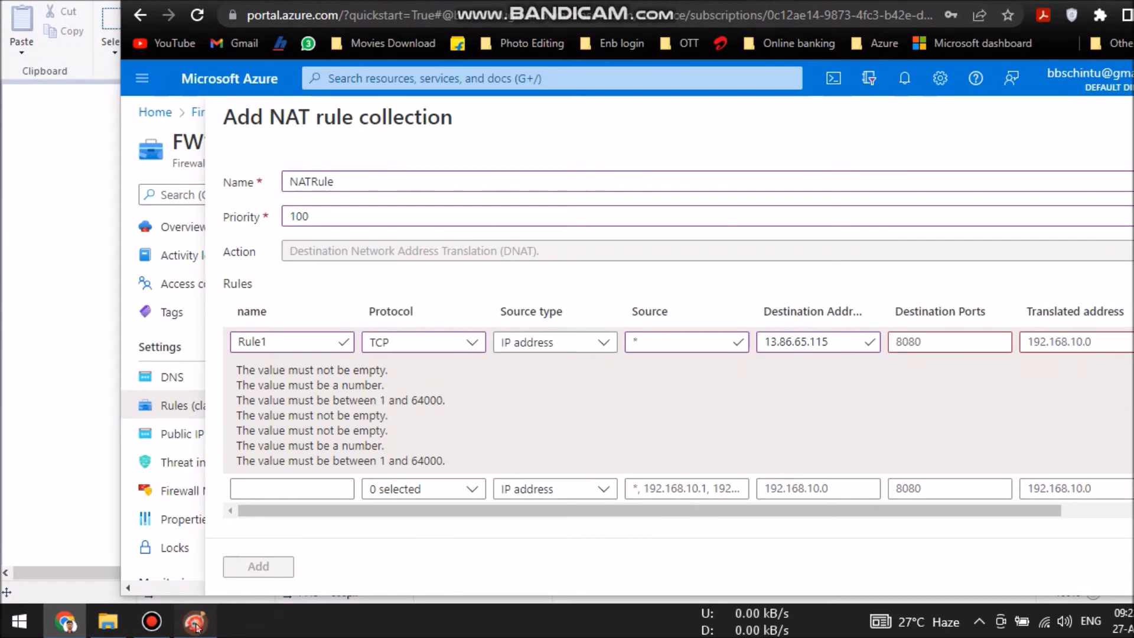
- Set Rule1's destination port to 3389
click(195, 620)
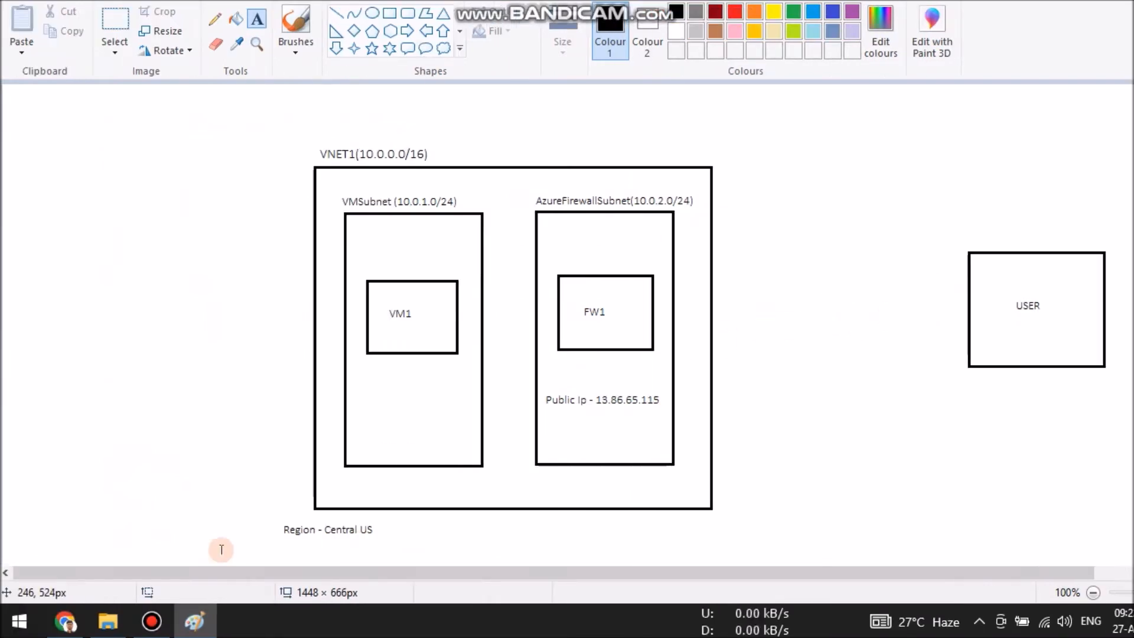
click(152, 621)
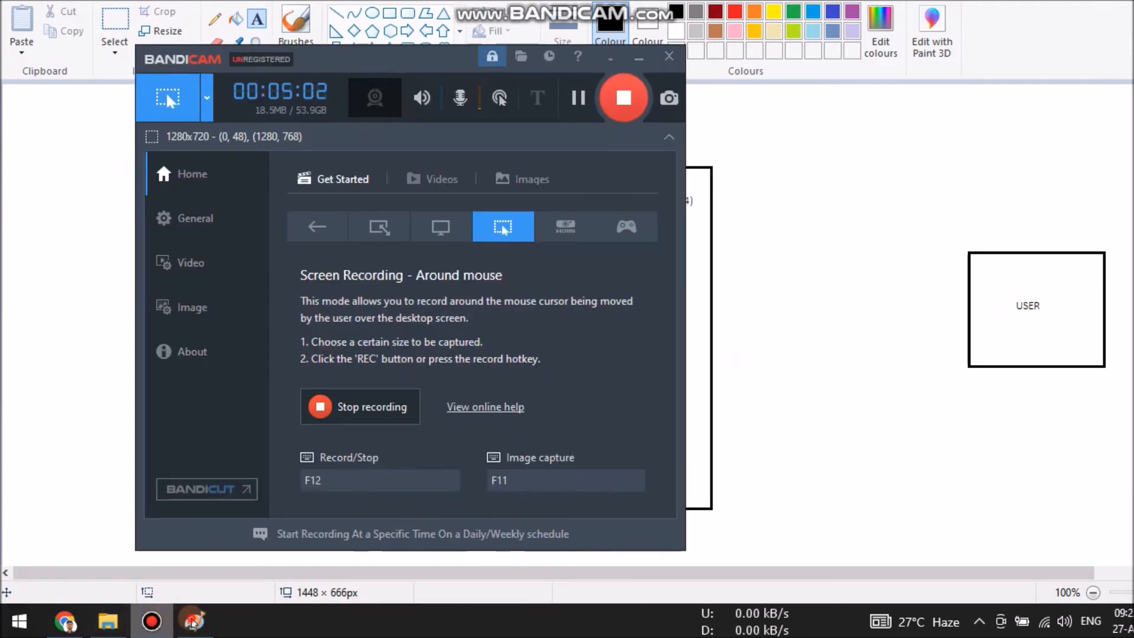
click(152, 621)
click(65, 620)
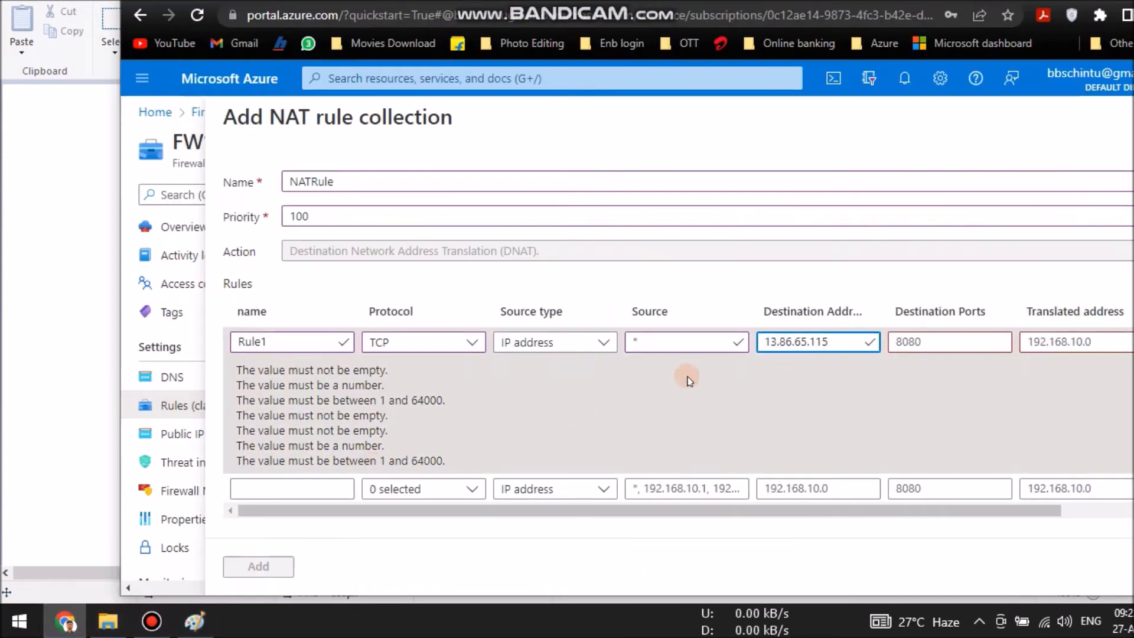
click(927, 339)
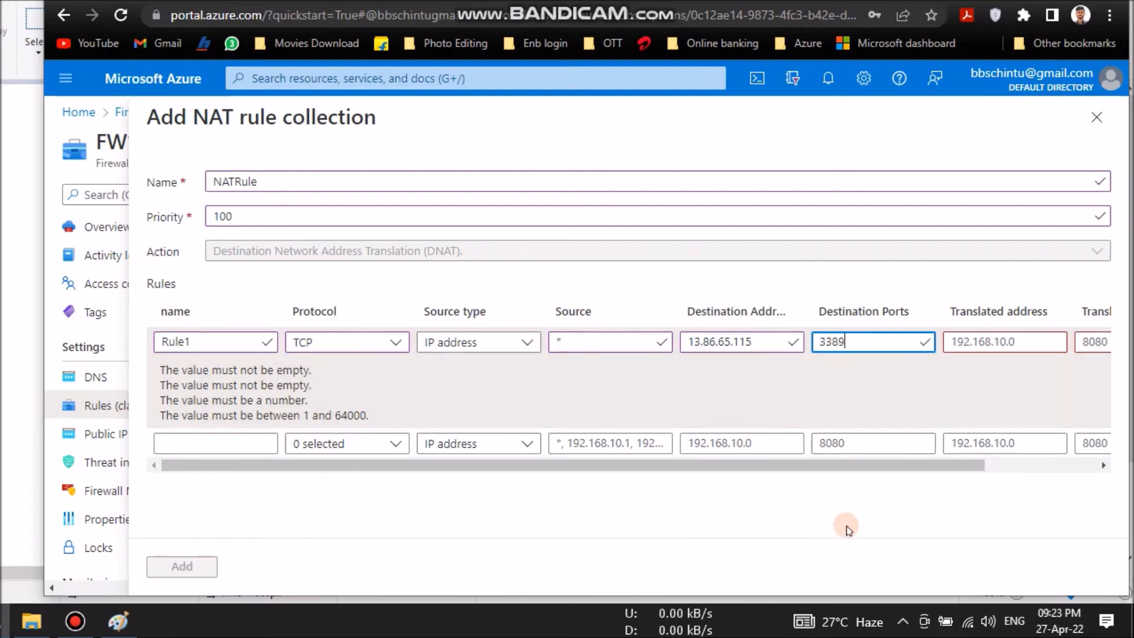
click(988, 345)
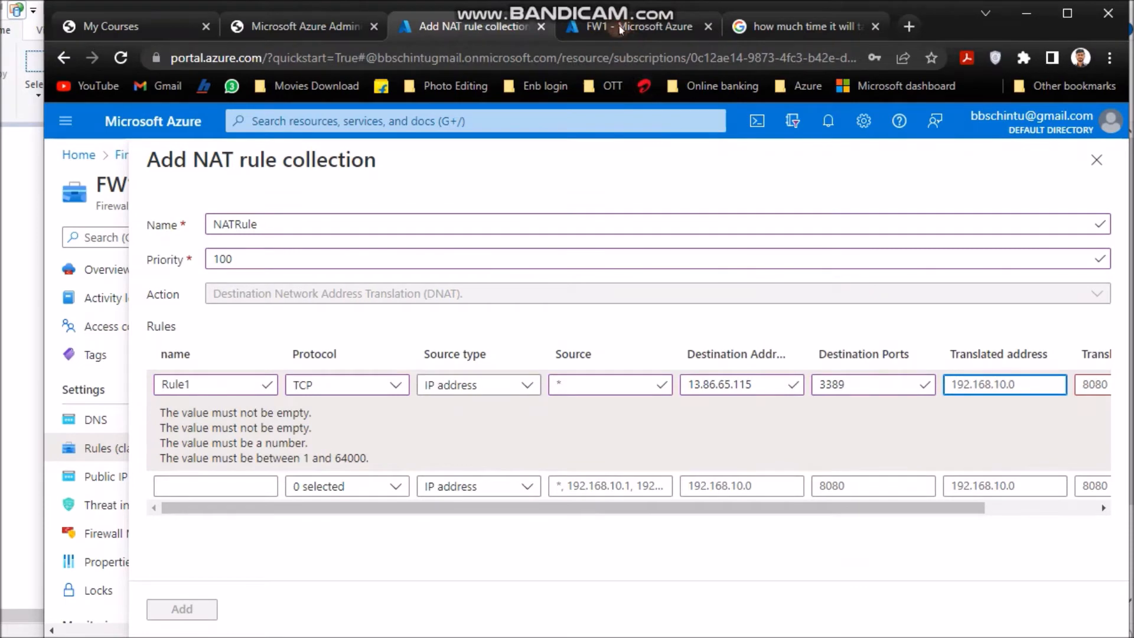
click(618, 26)
- Open VM1's overview and copy its private IP address 10.0.1.4
click(138, 155)
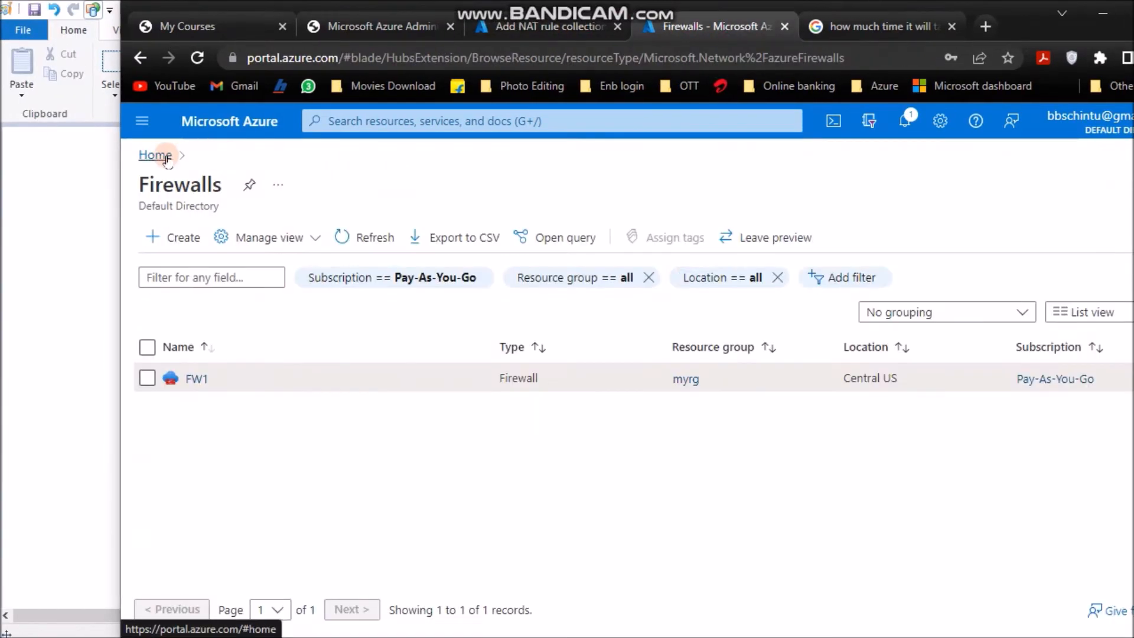
click(156, 155)
click(434, 217)
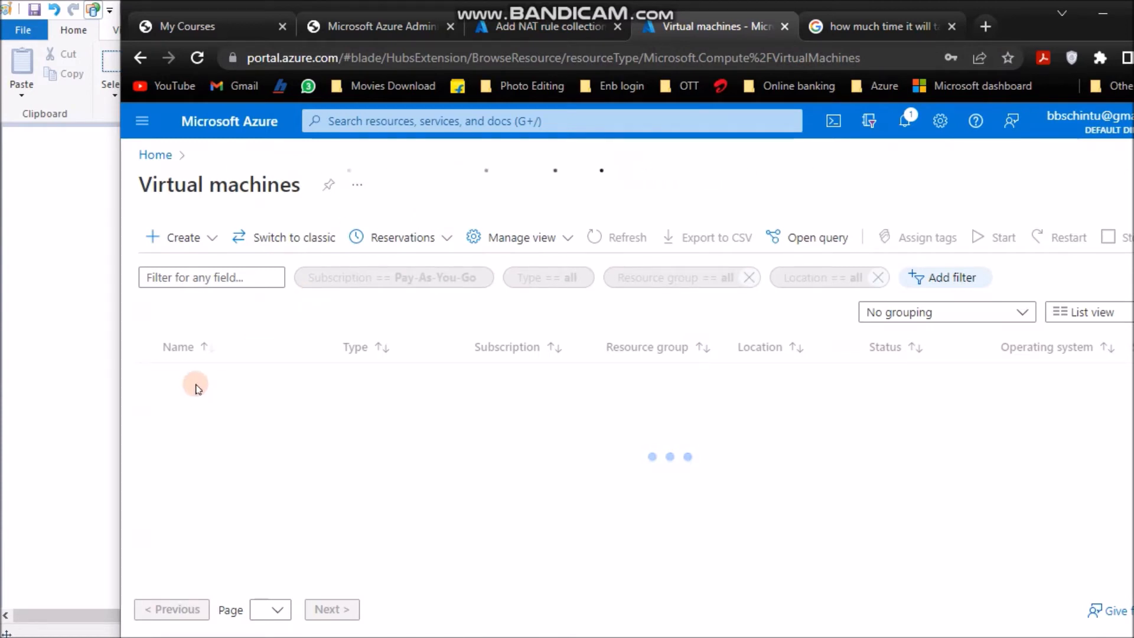
click(196, 379)
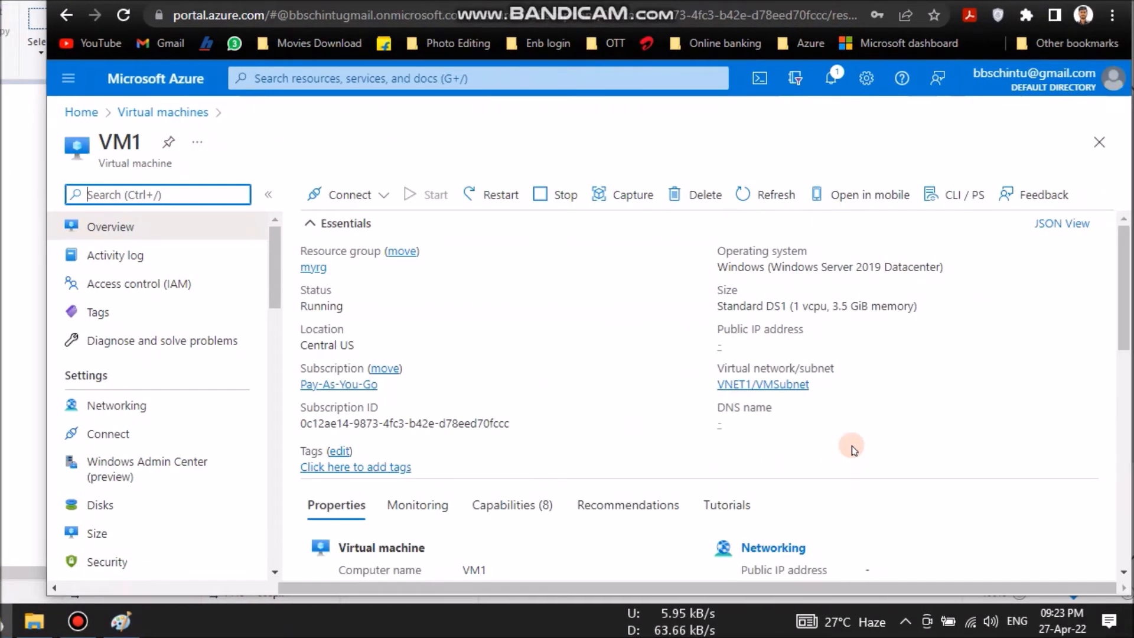
scroll(852, 449, down, 5)
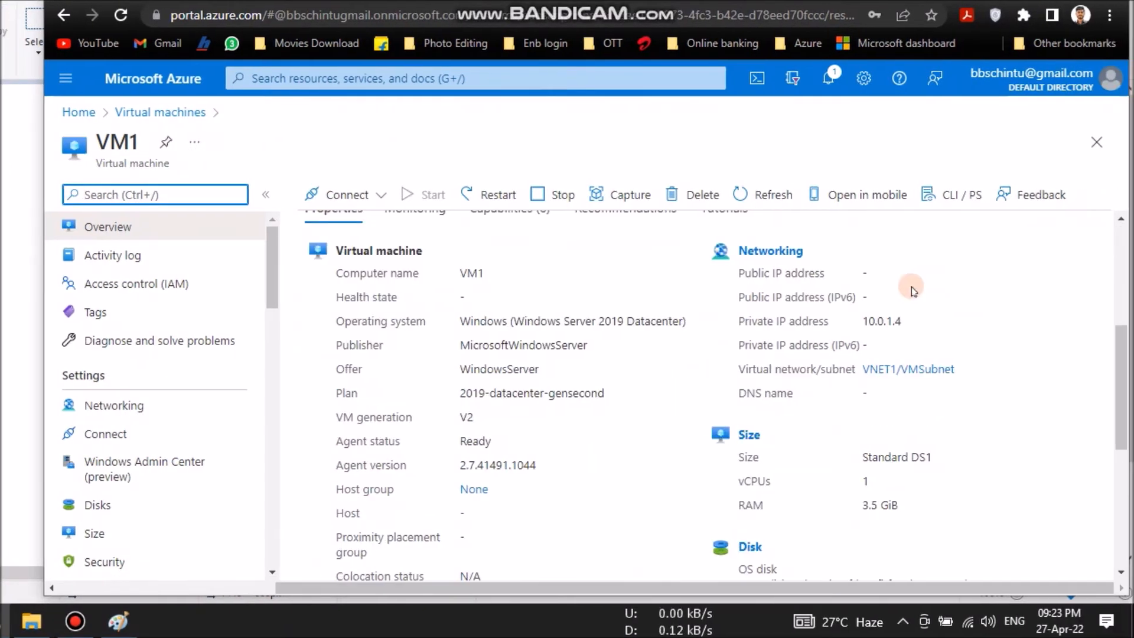
double_click(914, 323)
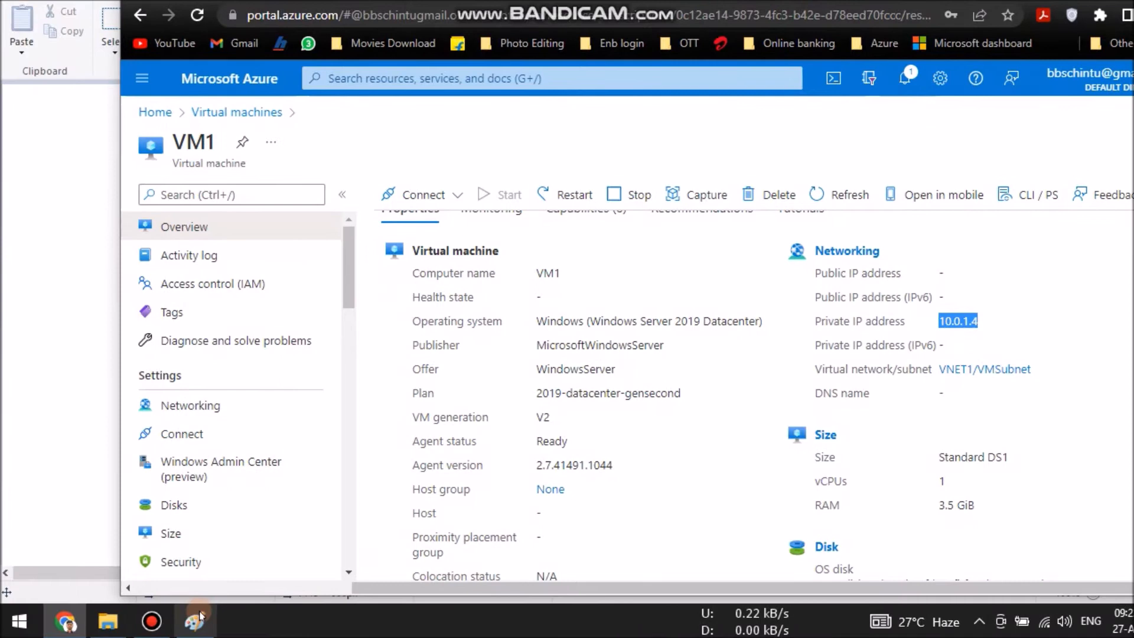
- Add the label 'Private Ip - 10.0.1.4' beneath VM1 in the VMSubnet box
click(195, 621)
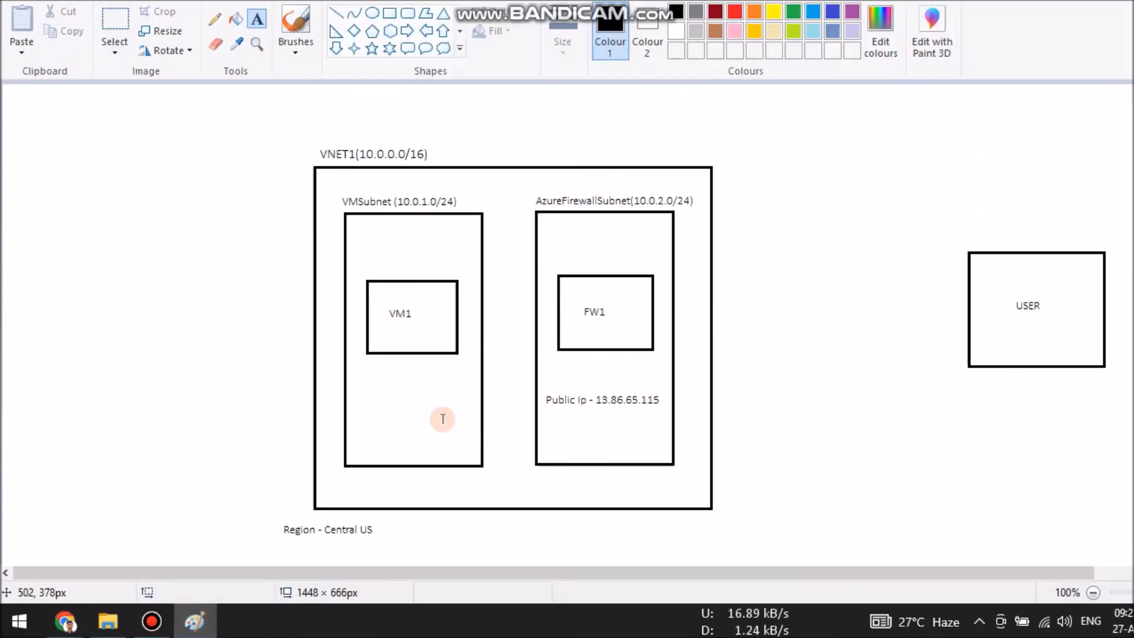
click(367, 400)
text(Private Ip -)
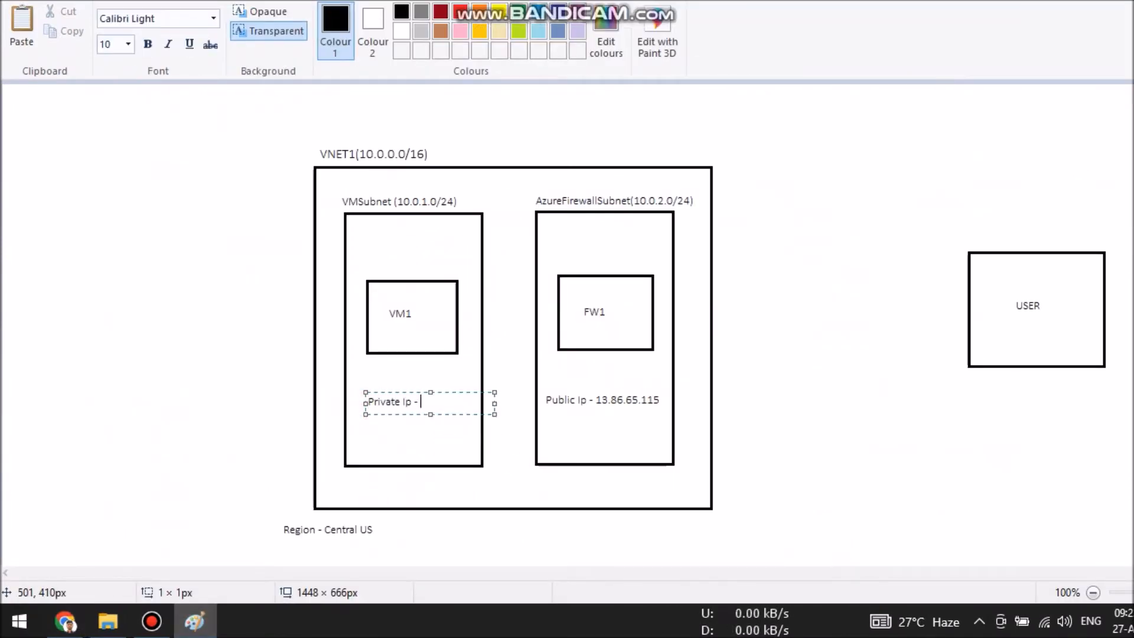
click(848, 434)
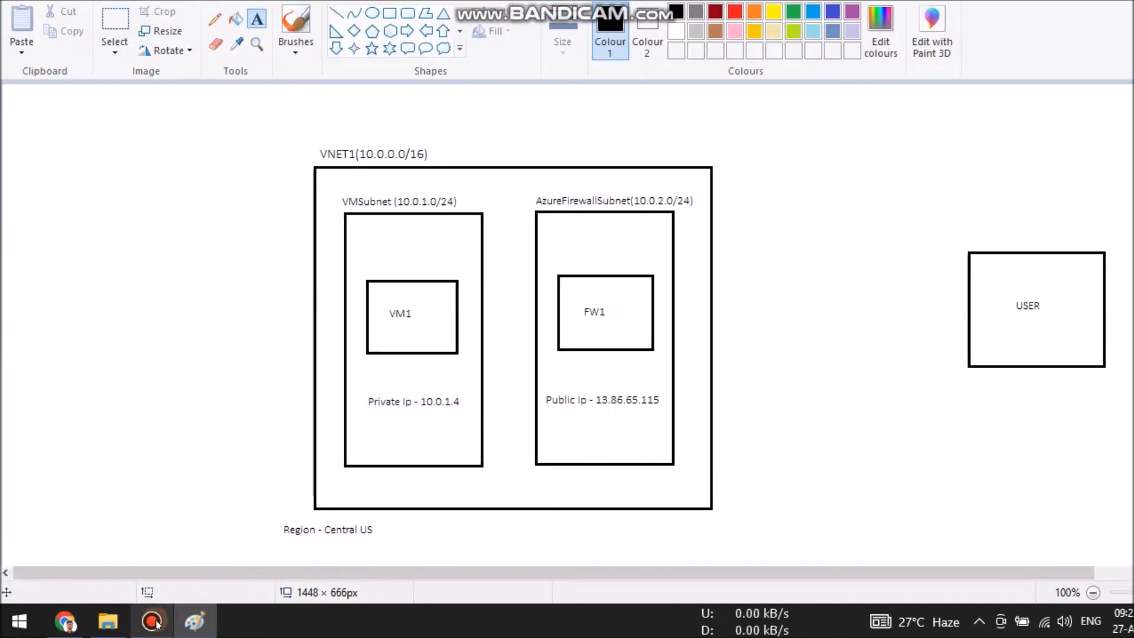
click(65, 620)
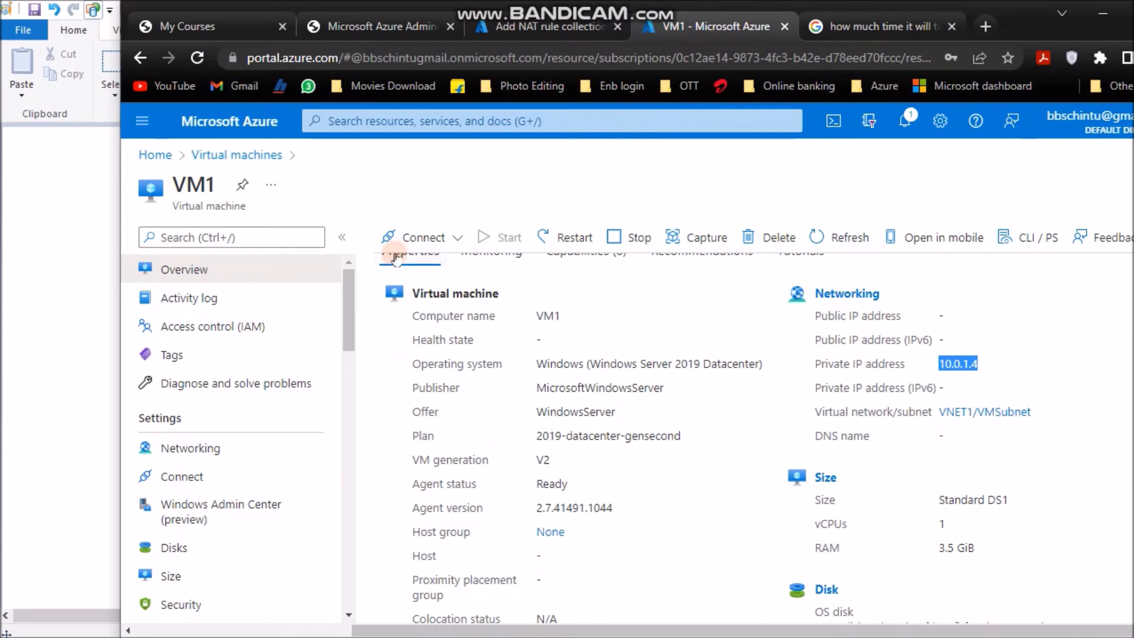
- Give Rule1 translated address 10.0.1.4 and translated port 3389, then add the NATRule collection
click(535, 25)
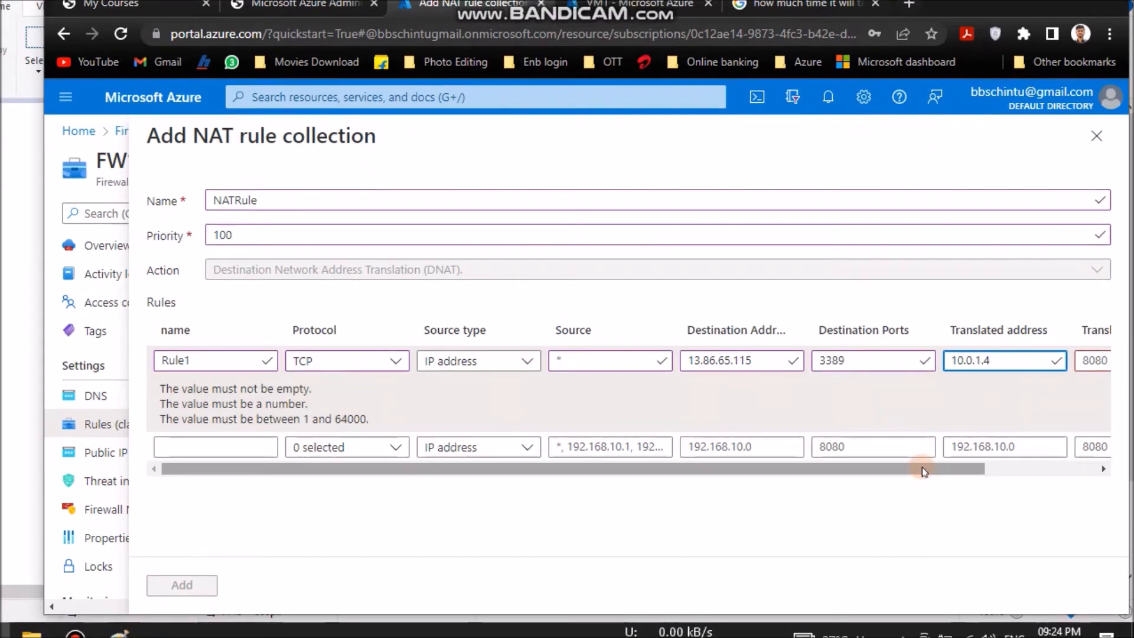
drag(924, 493, 1006, 493)
click(1011, 360)
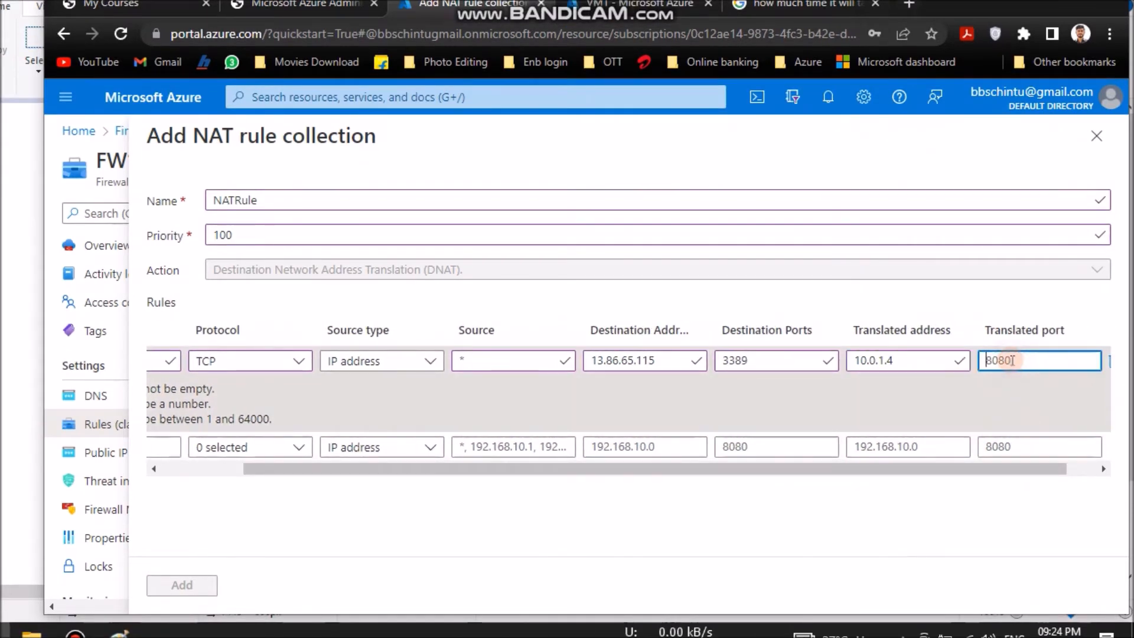
text(33)
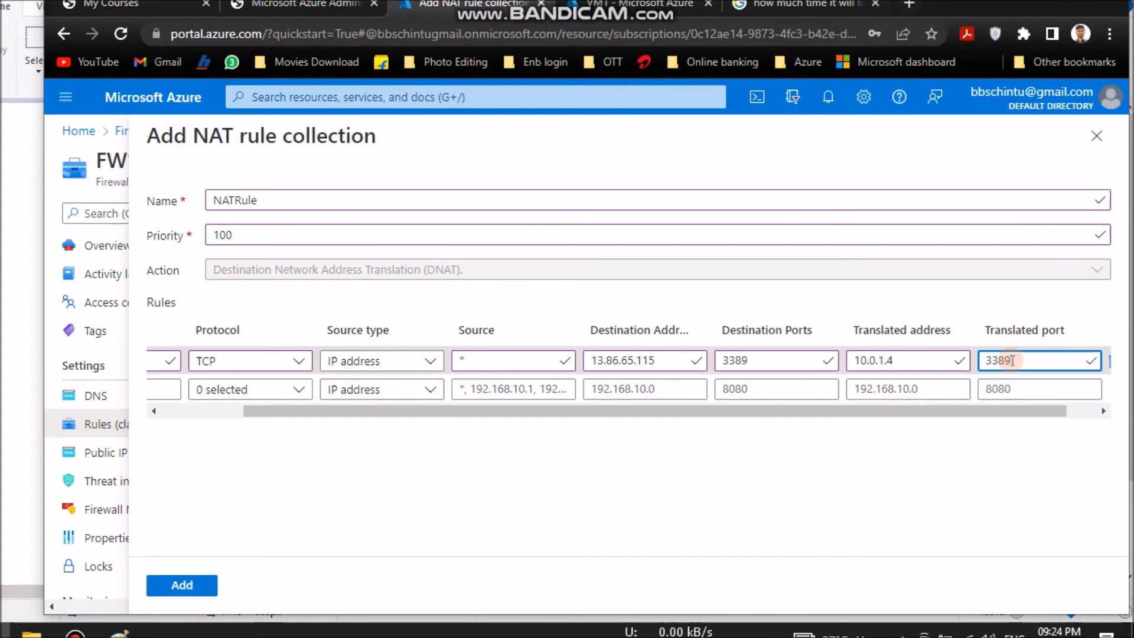
text(89)
click(913, 522)
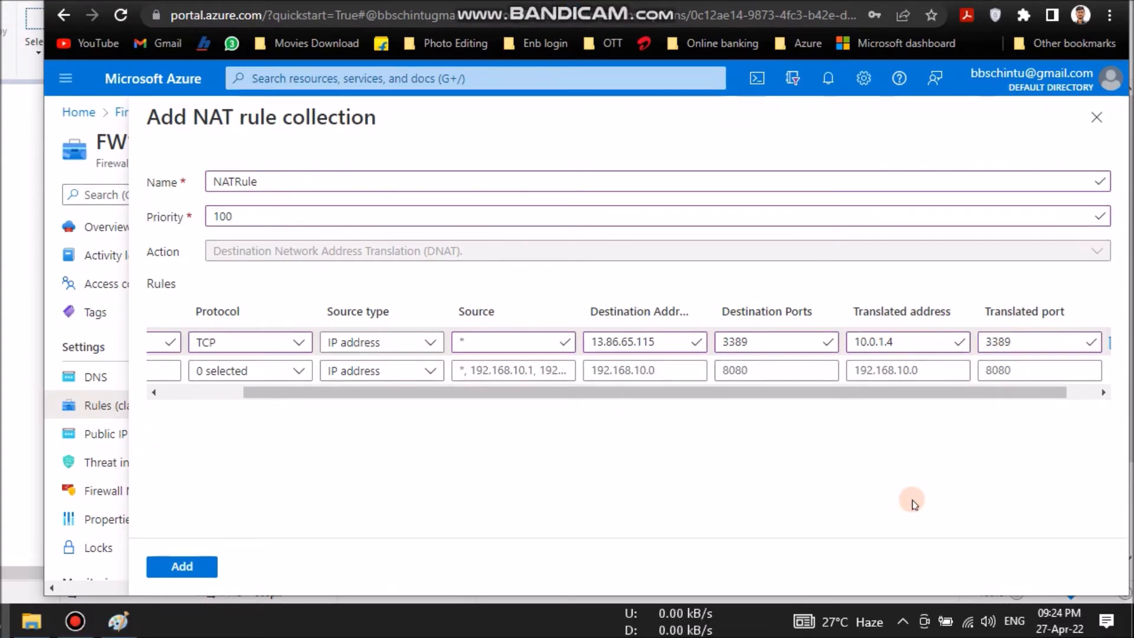
click(182, 567)
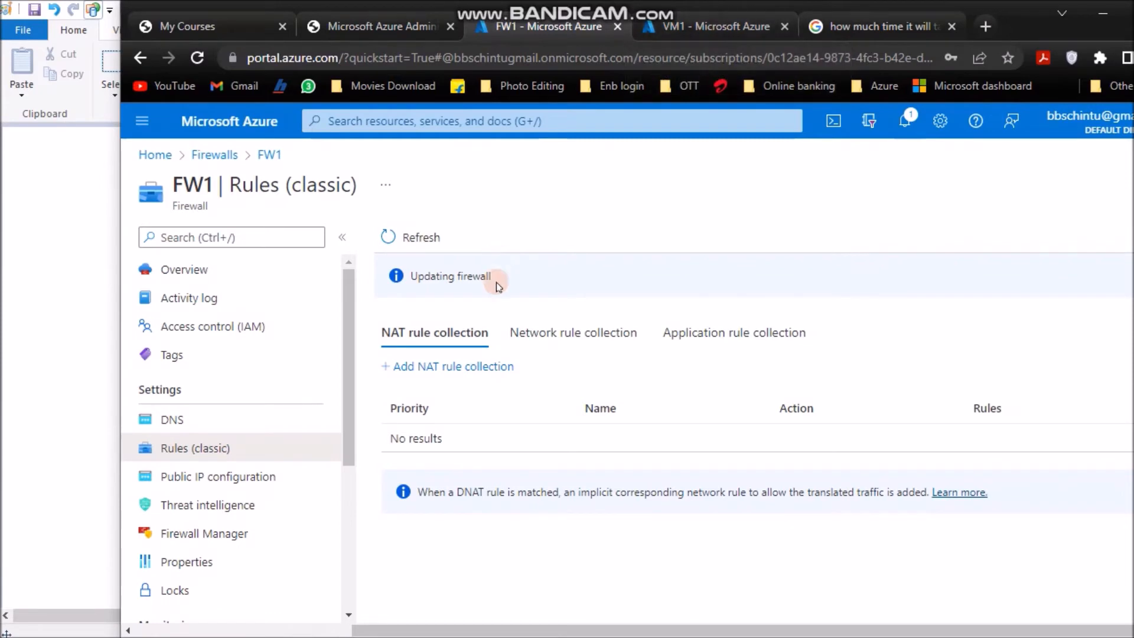
- Download and open VM1's RDP file to try a remote desktop connection
click(706, 29)
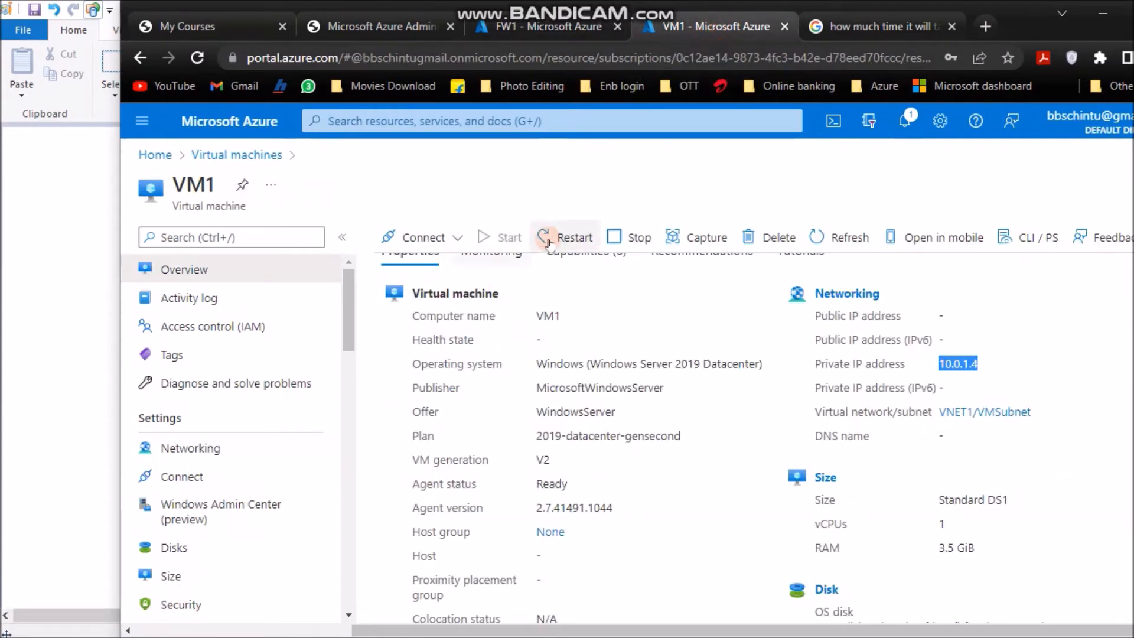
click(416, 237)
click(415, 306)
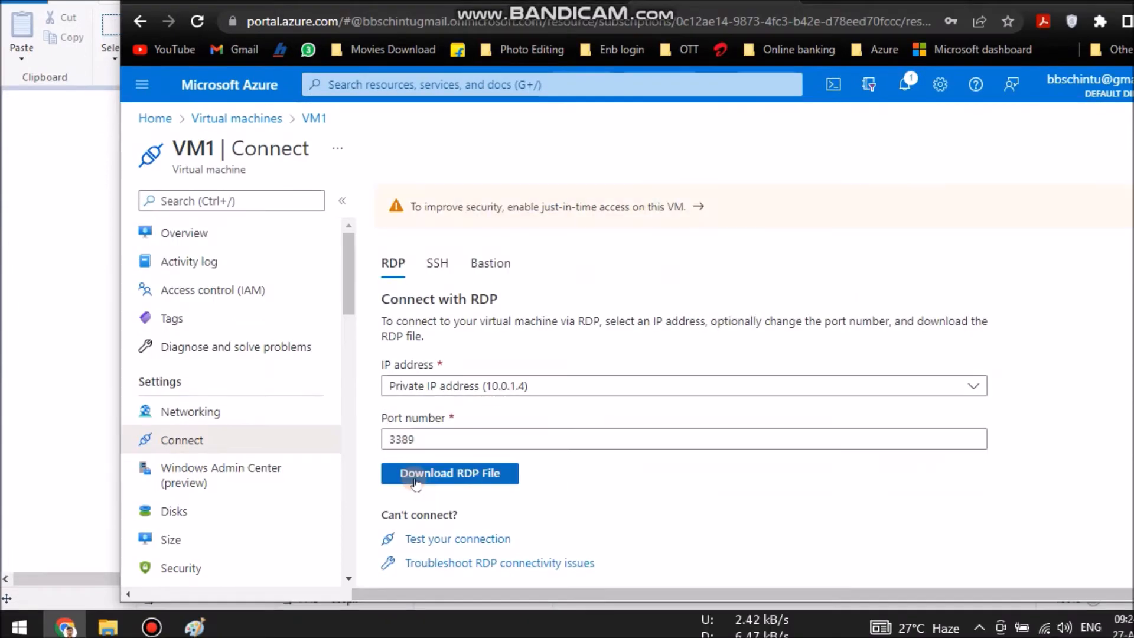
click(426, 514)
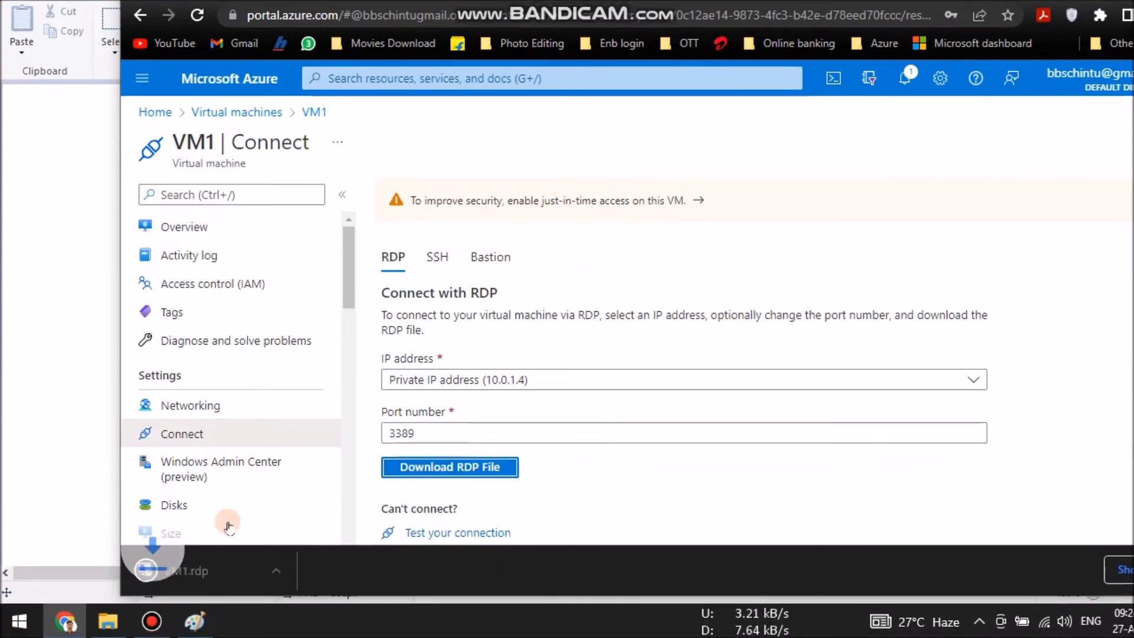
click(190, 571)
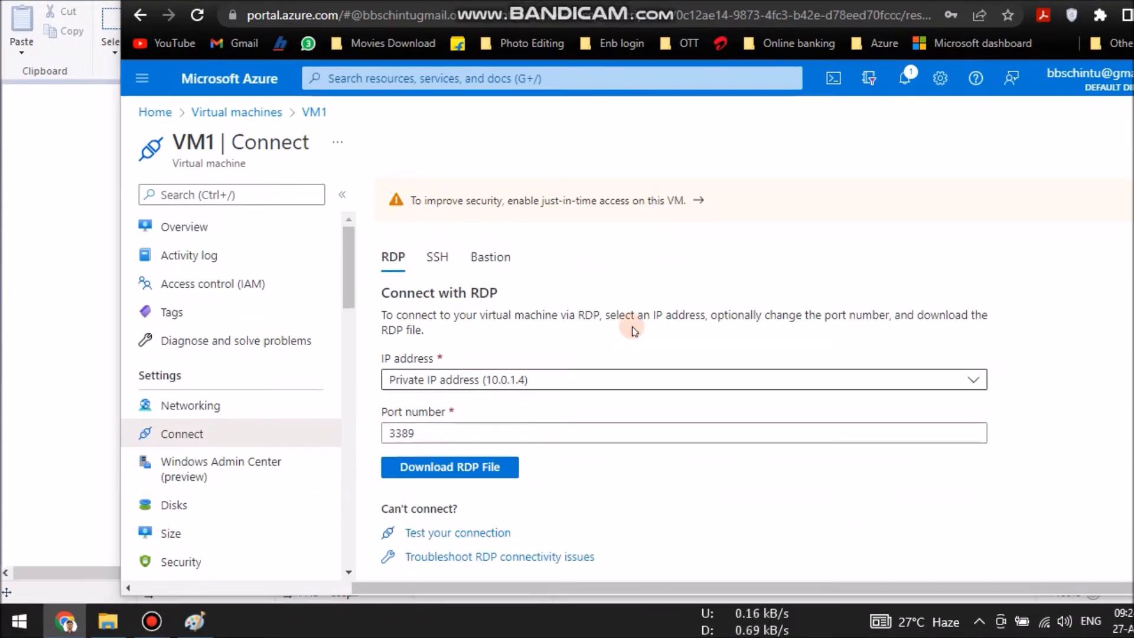
click(687, 385)
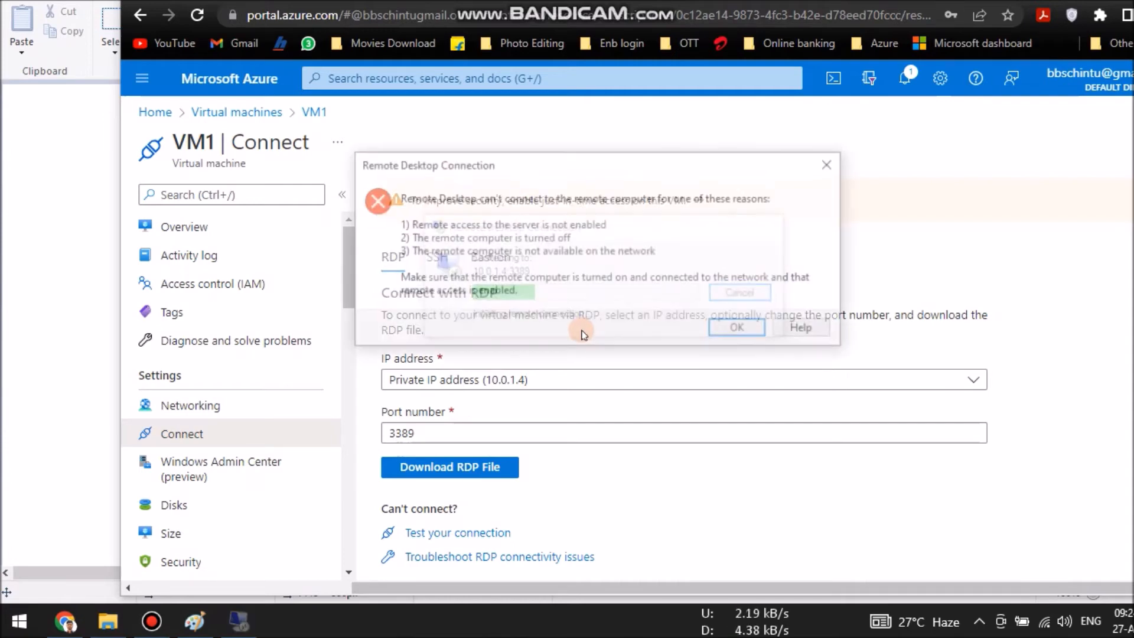
- Dismiss the failed remote connection message and return to FW1's rules page
click(746, 328)
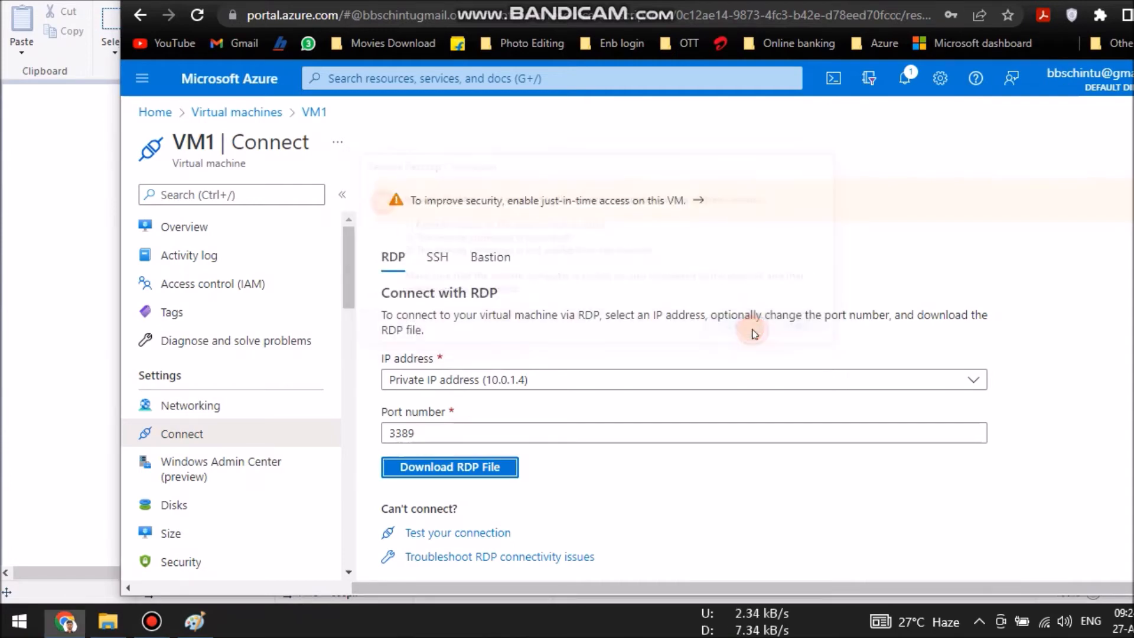
click(630, 479)
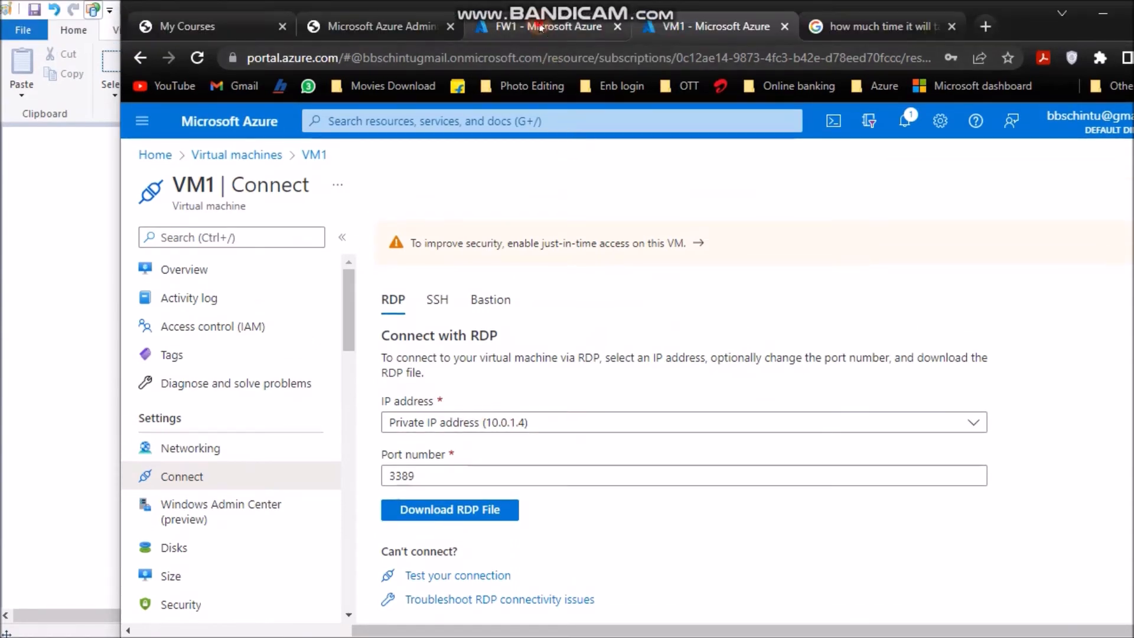
click(541, 26)
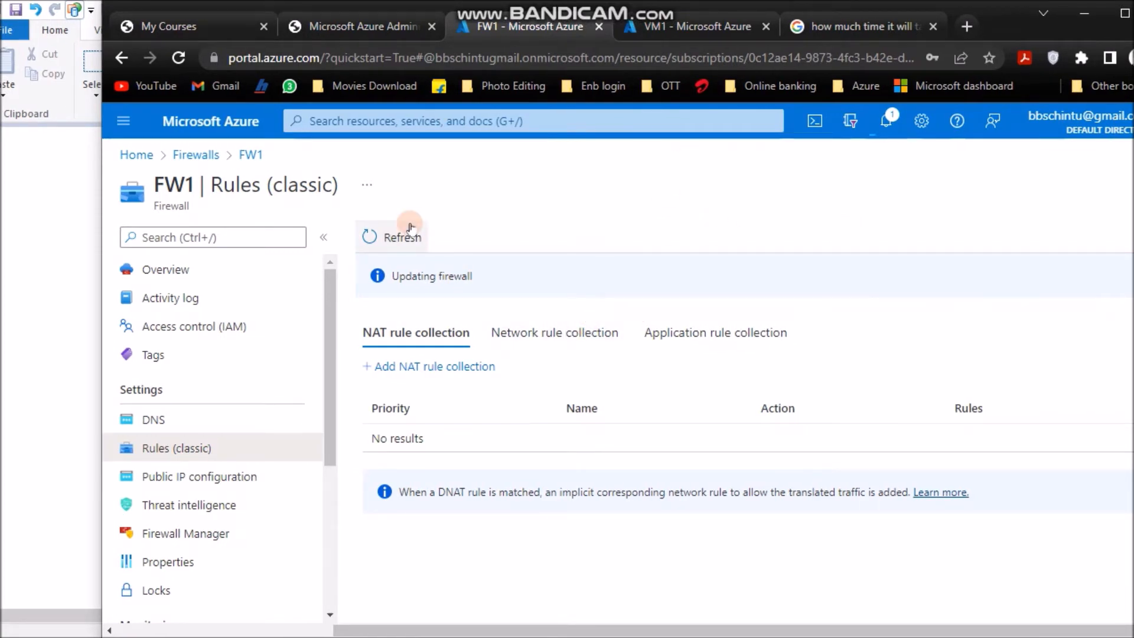
- Search 'route' from the portal home, open Route tables, and start a new one
click(186, 155)
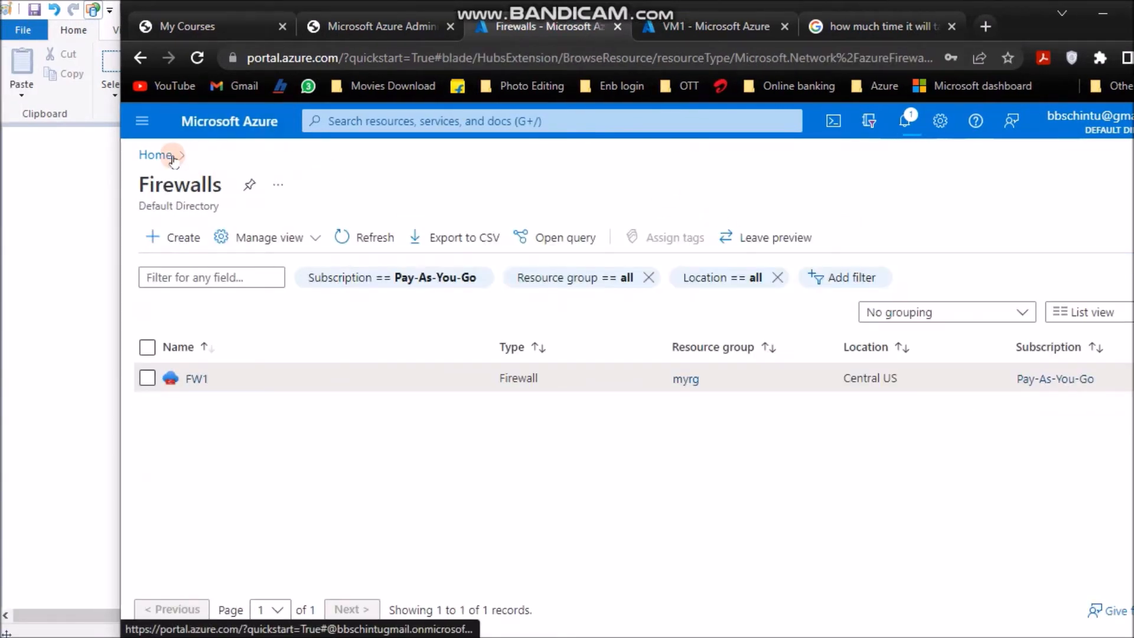
click(171, 156)
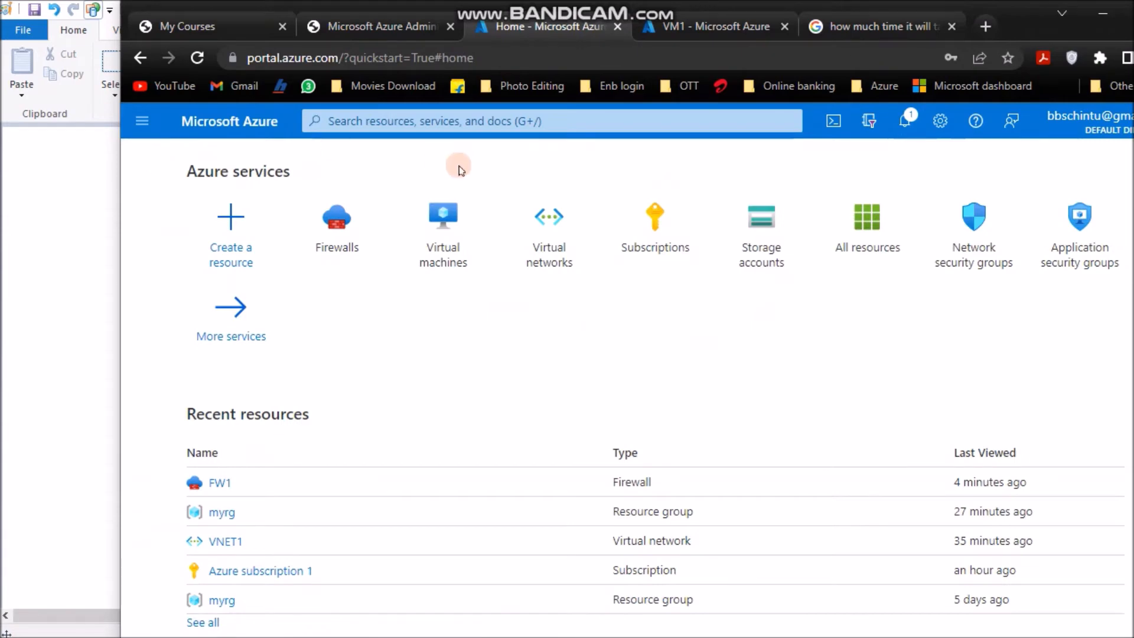
click(562, 123)
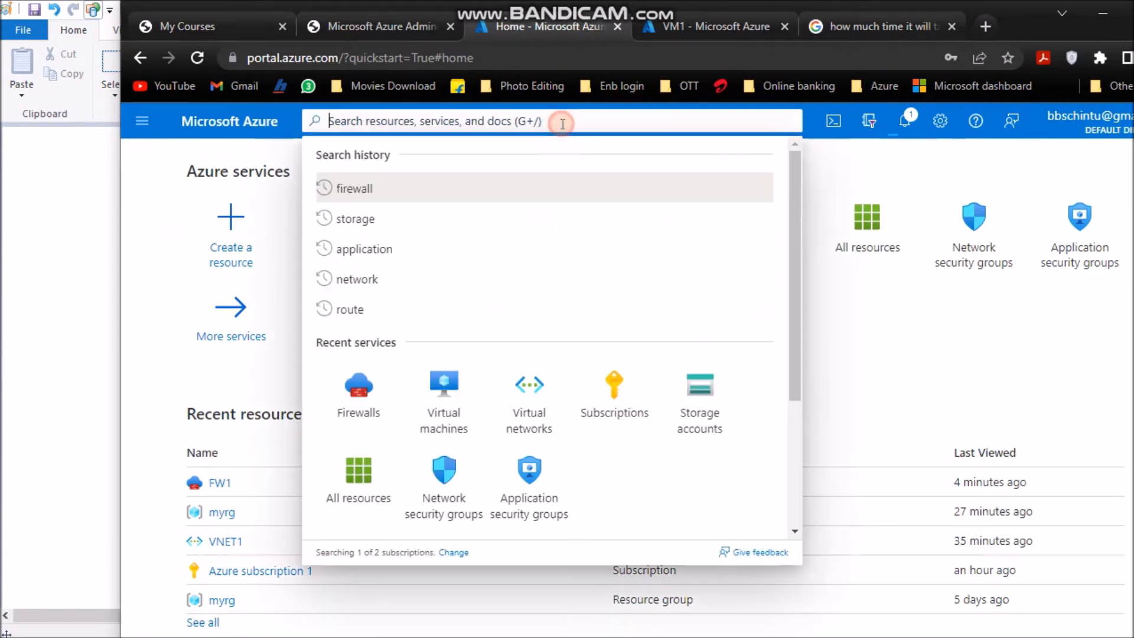
text(route)
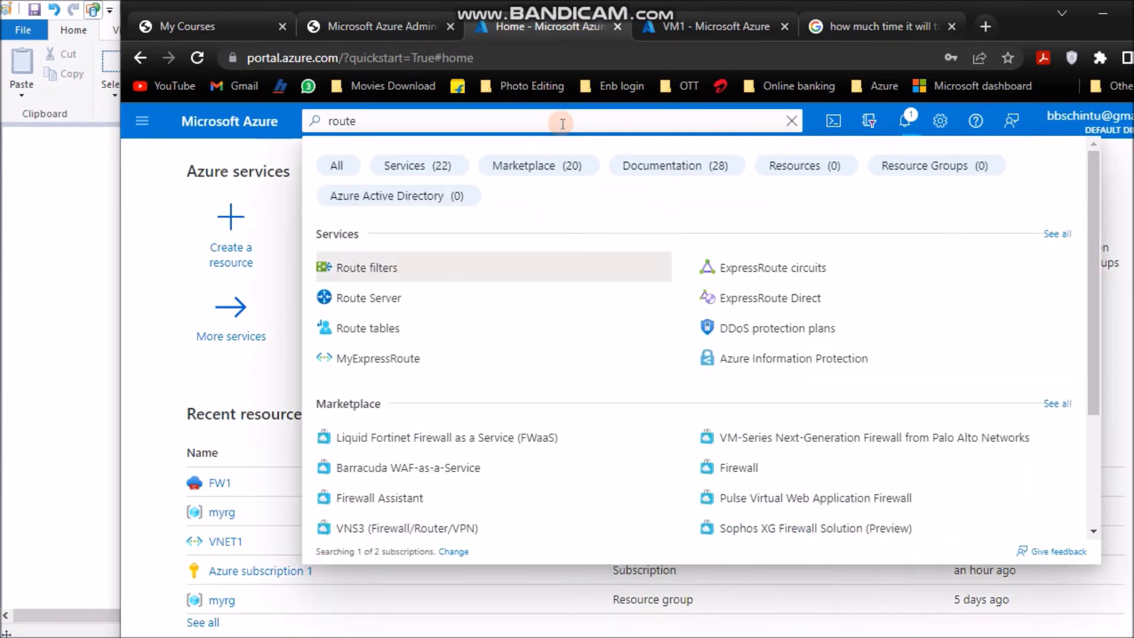
click(385, 329)
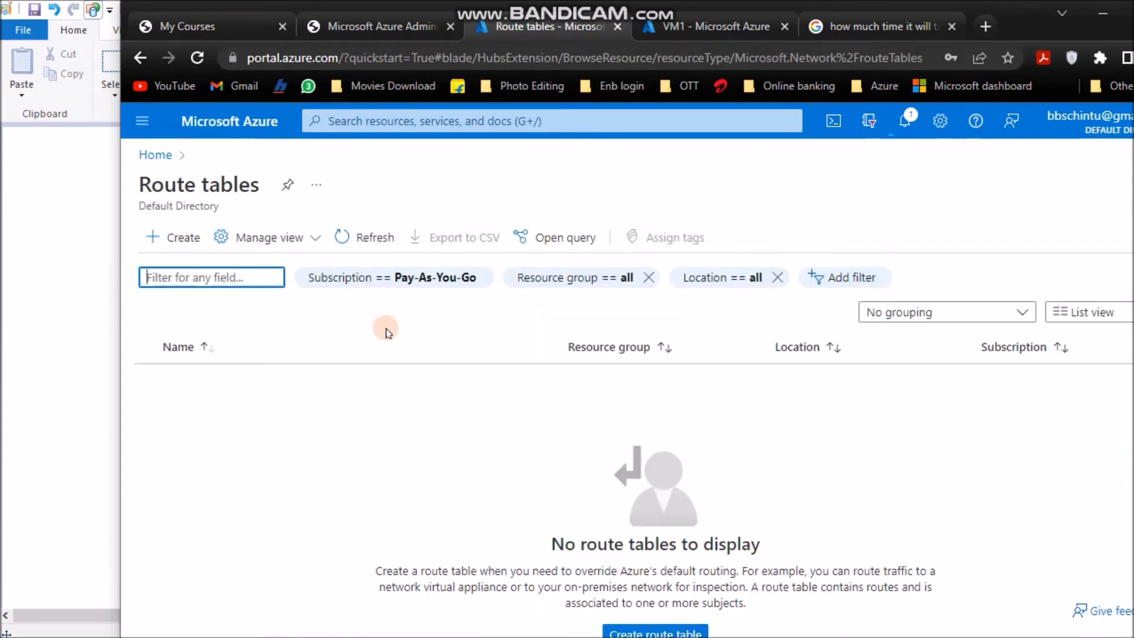
click(184, 248)
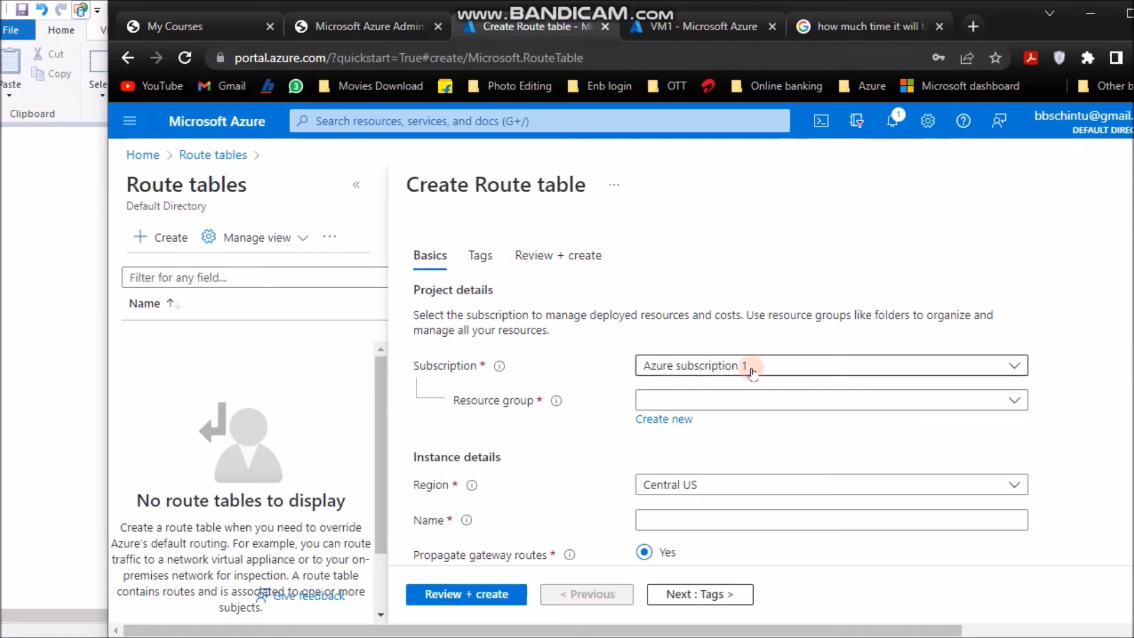
- Create route table RouteTable in myrg under Pay-As-You-Go, Central US, after review
click(741, 365)
click(685, 452)
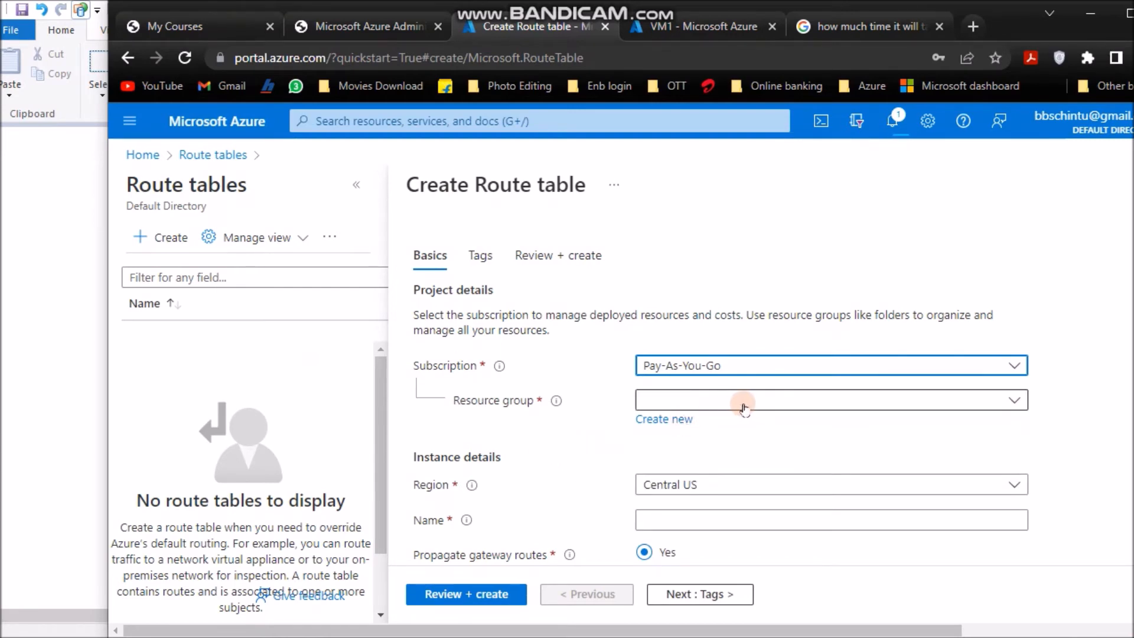
click(680, 399)
click(653, 459)
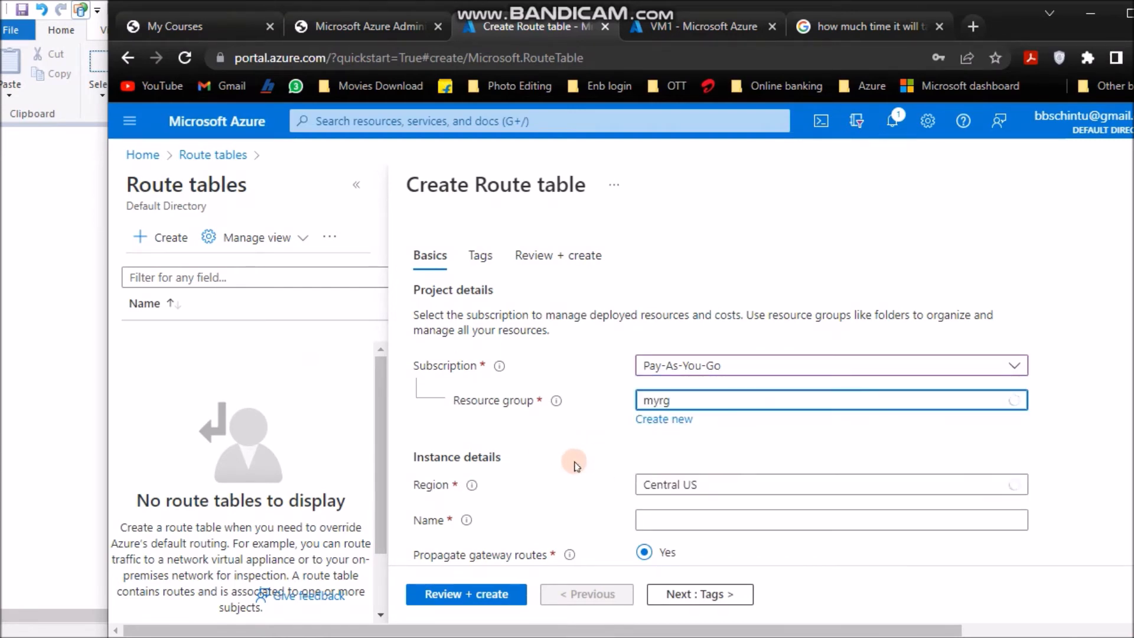
scroll(577, 463, down, 1)
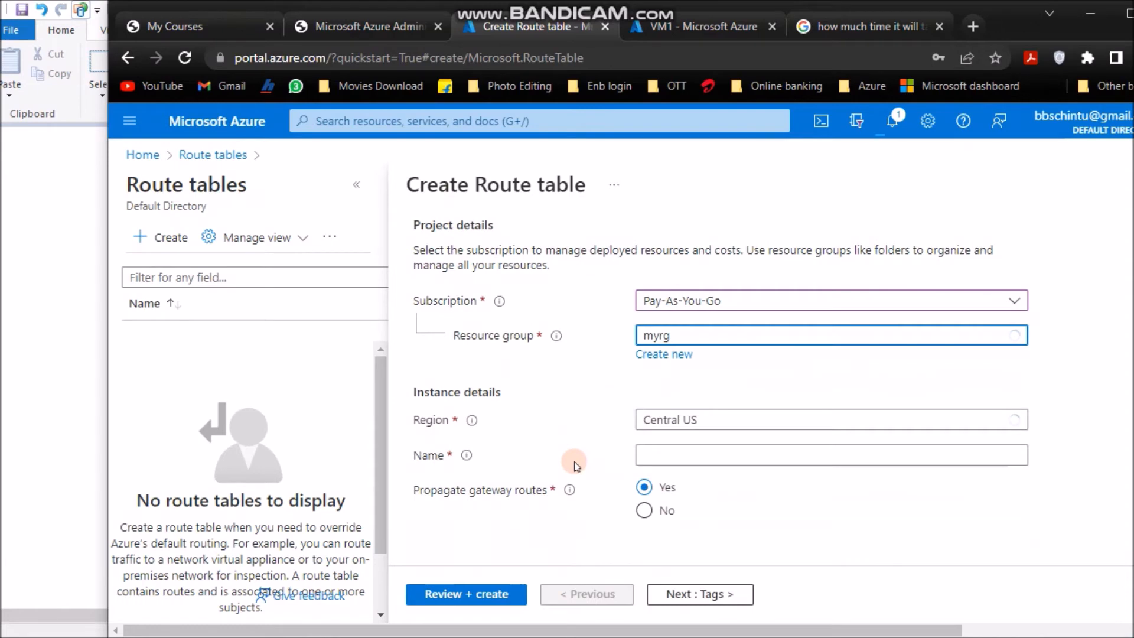
click(671, 456)
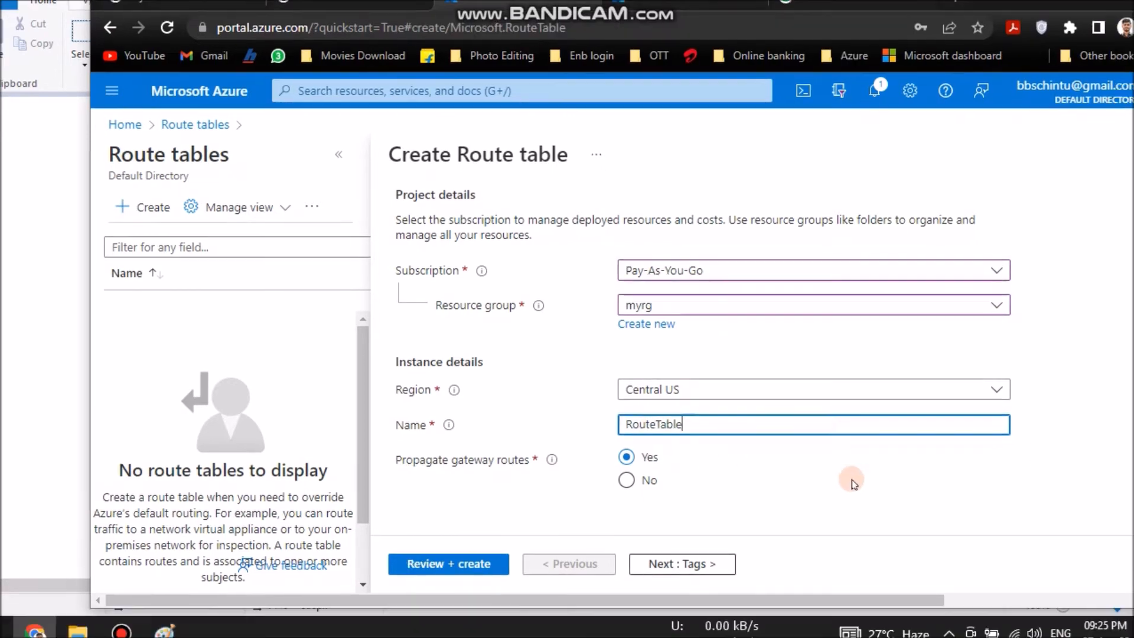
click(870, 511)
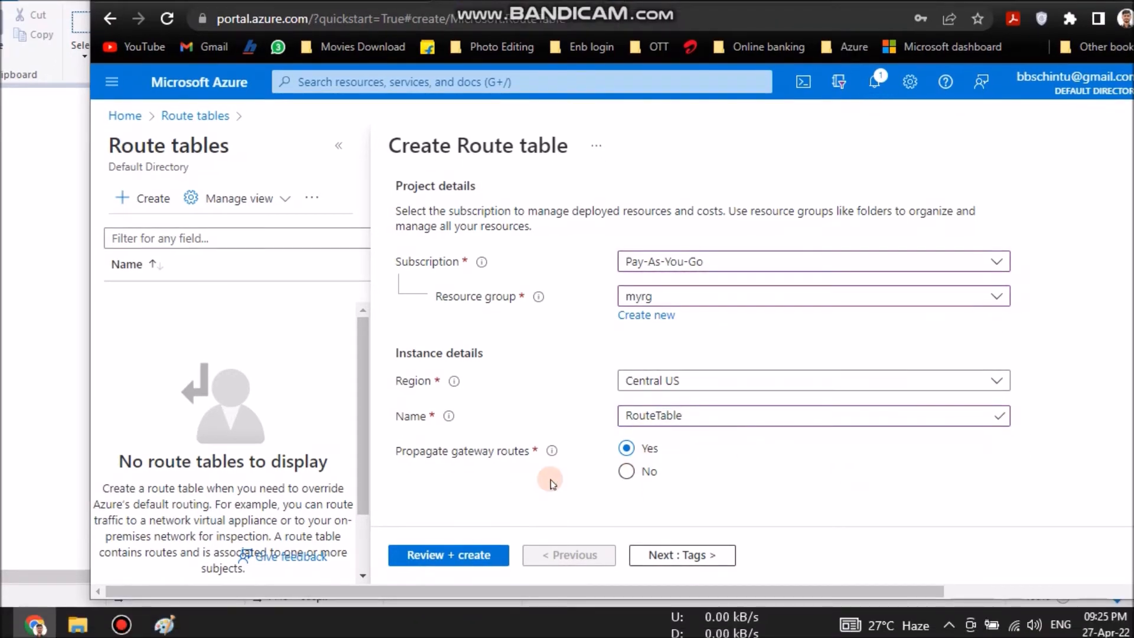
click(467, 552)
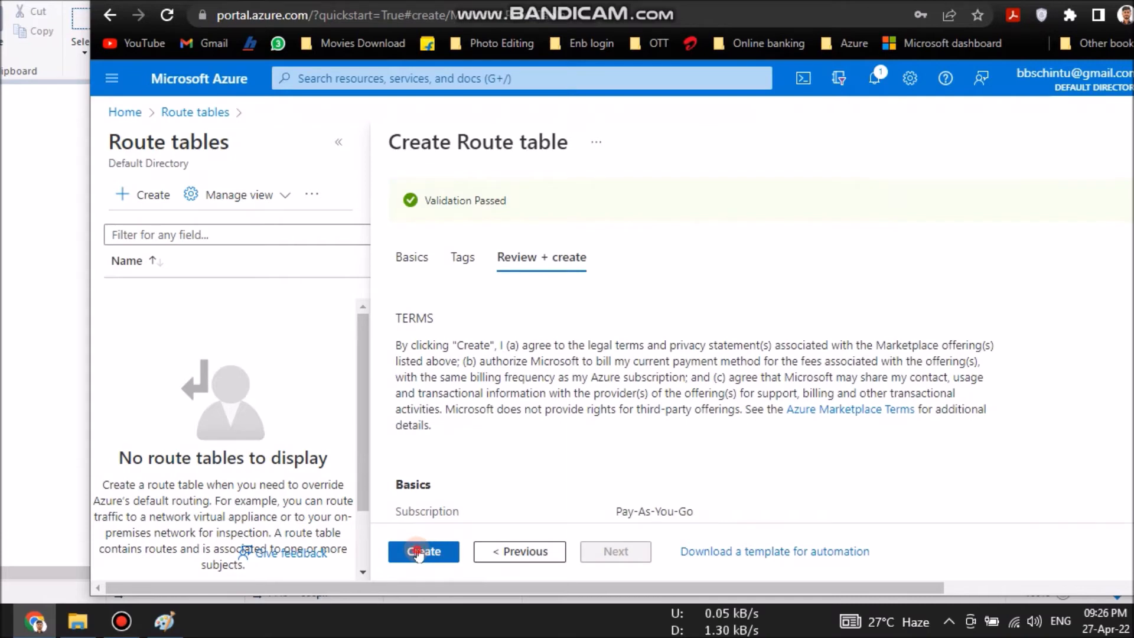
click(417, 552)
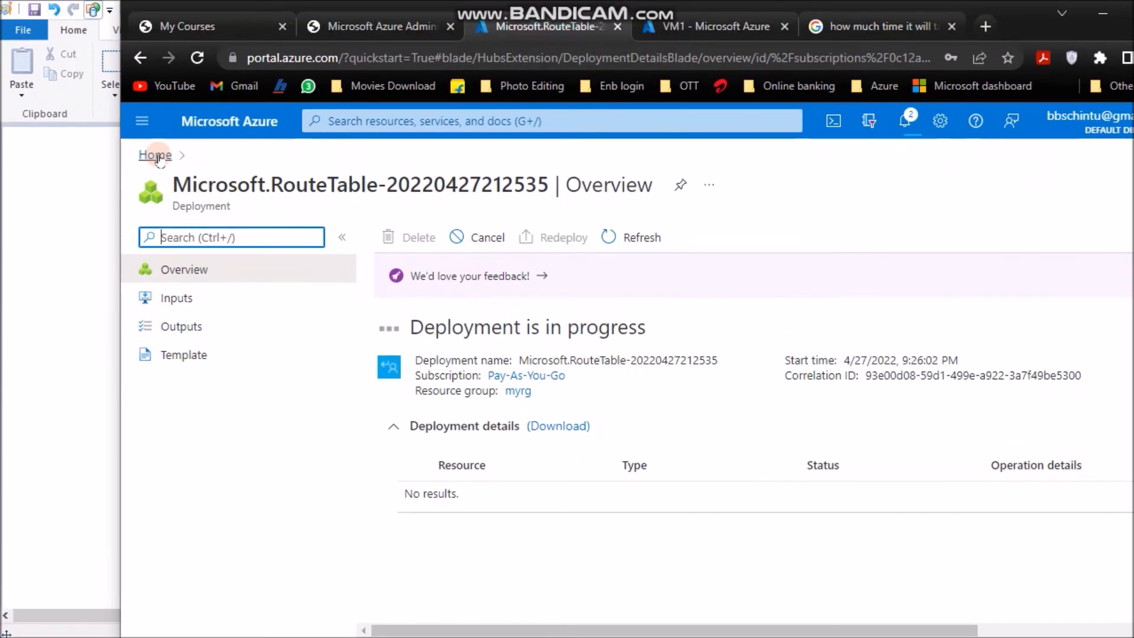
- Check the deployment notification and open the new RouteTable resource's overview
click(153, 111)
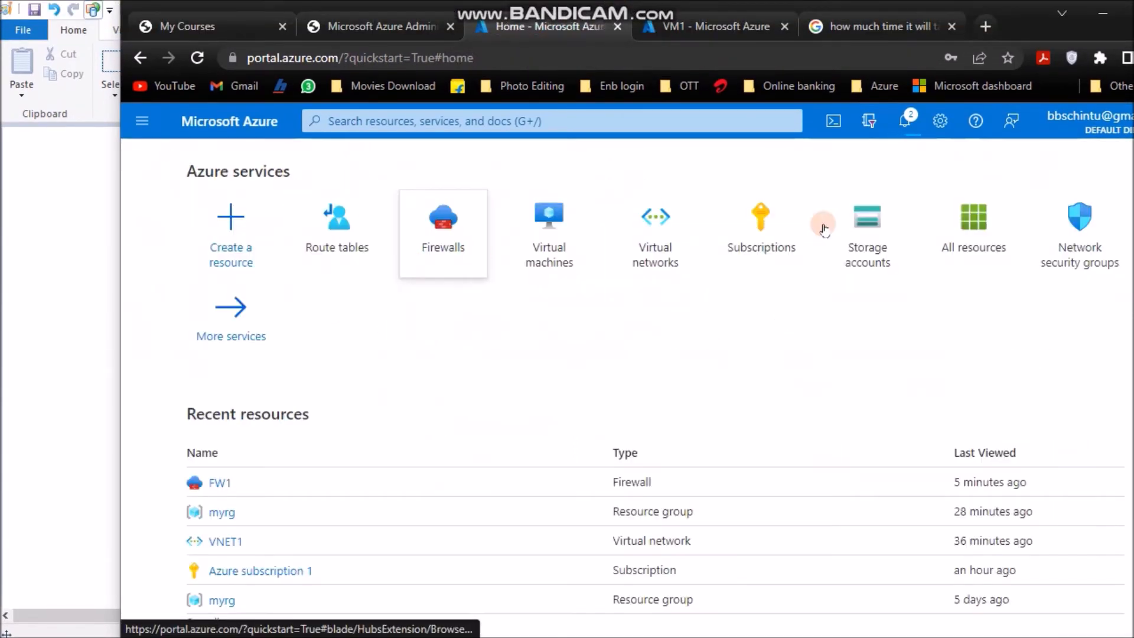
click(830, 121)
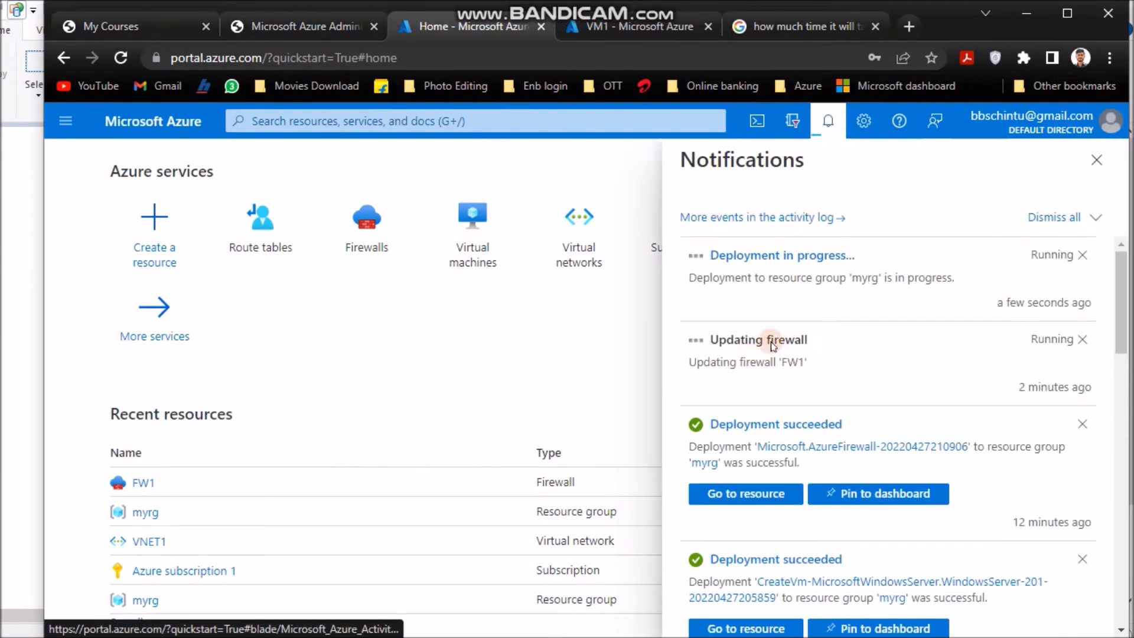
click(758, 278)
click(833, 123)
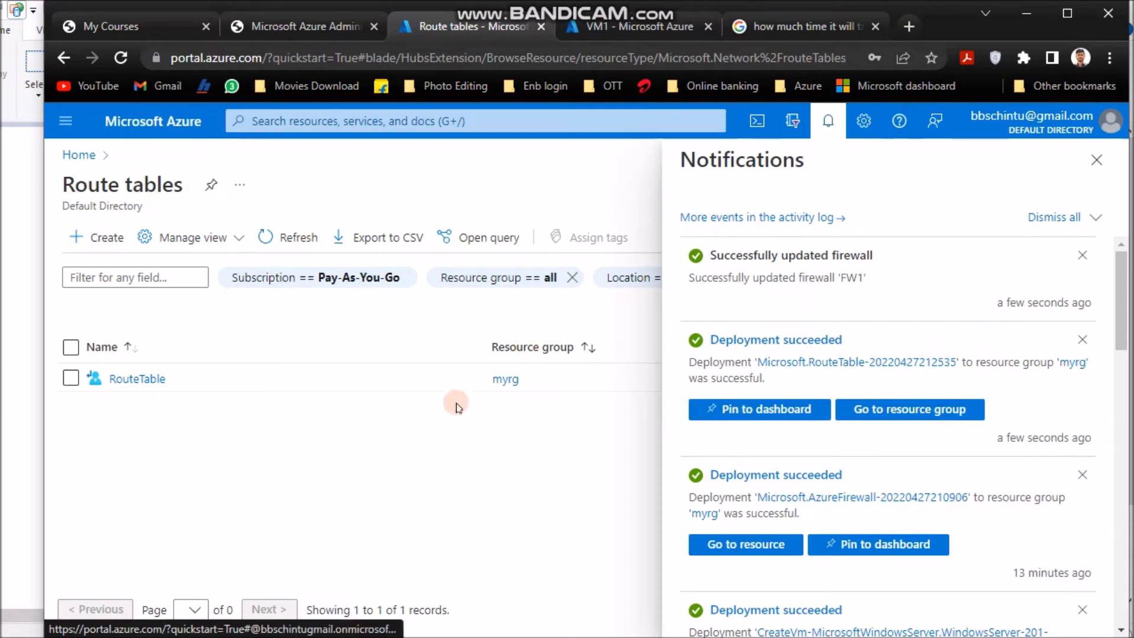
click(199, 380)
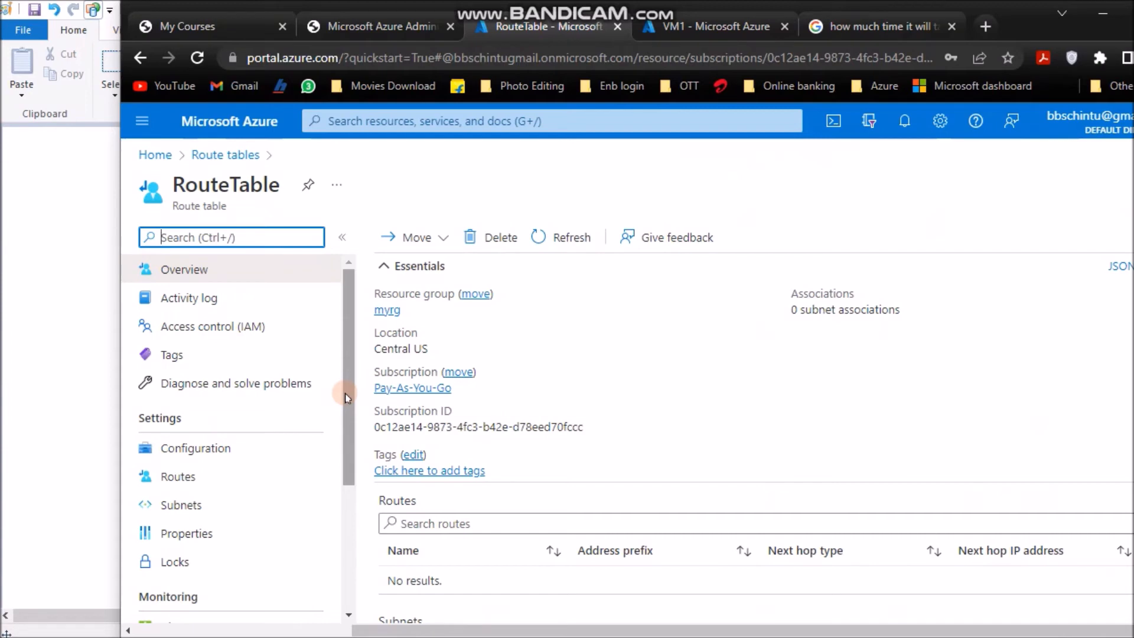
- Start adding a route named Route1 to RouteTable
click(174, 475)
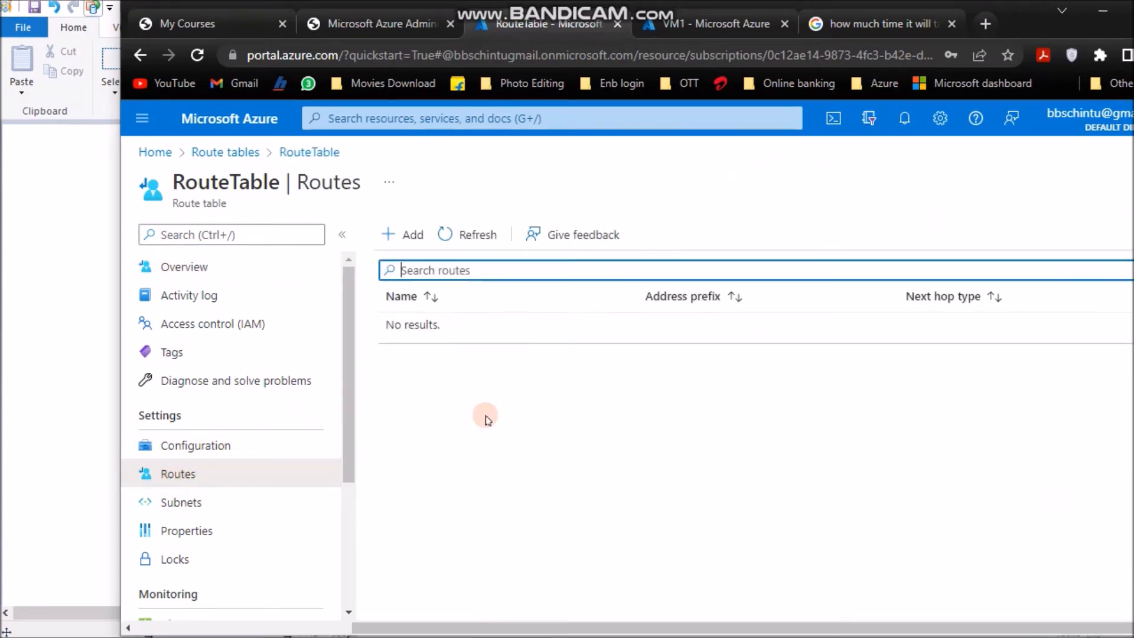
click(402, 234)
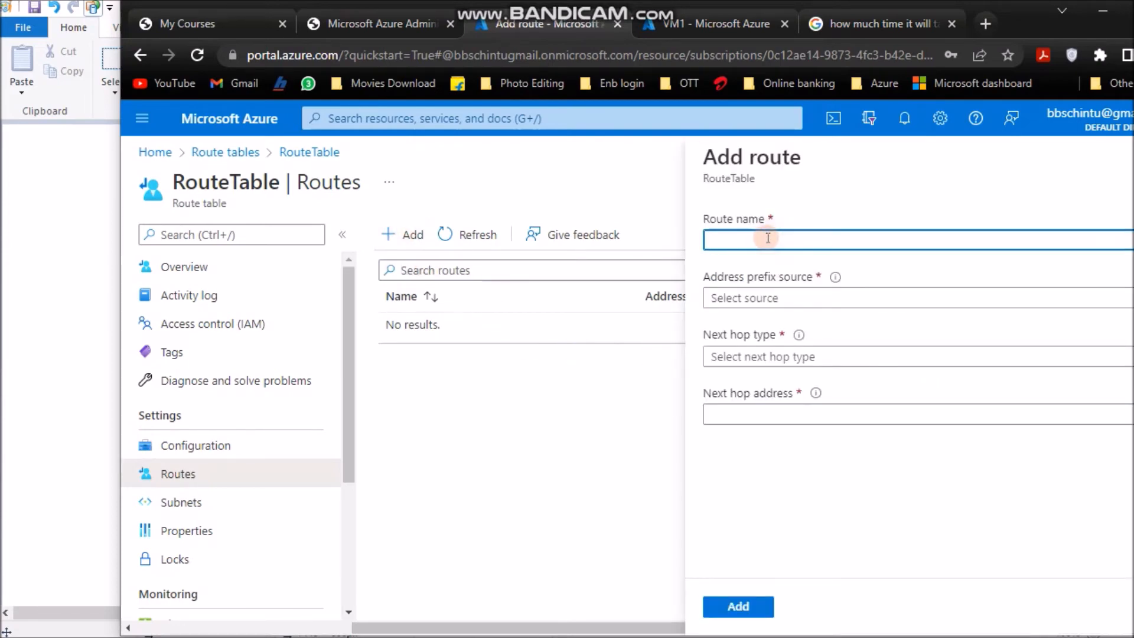
text(Route1)
- Set Route1's address prefix source to IP Addresses with range 0.0.0.0/0
click(823, 299)
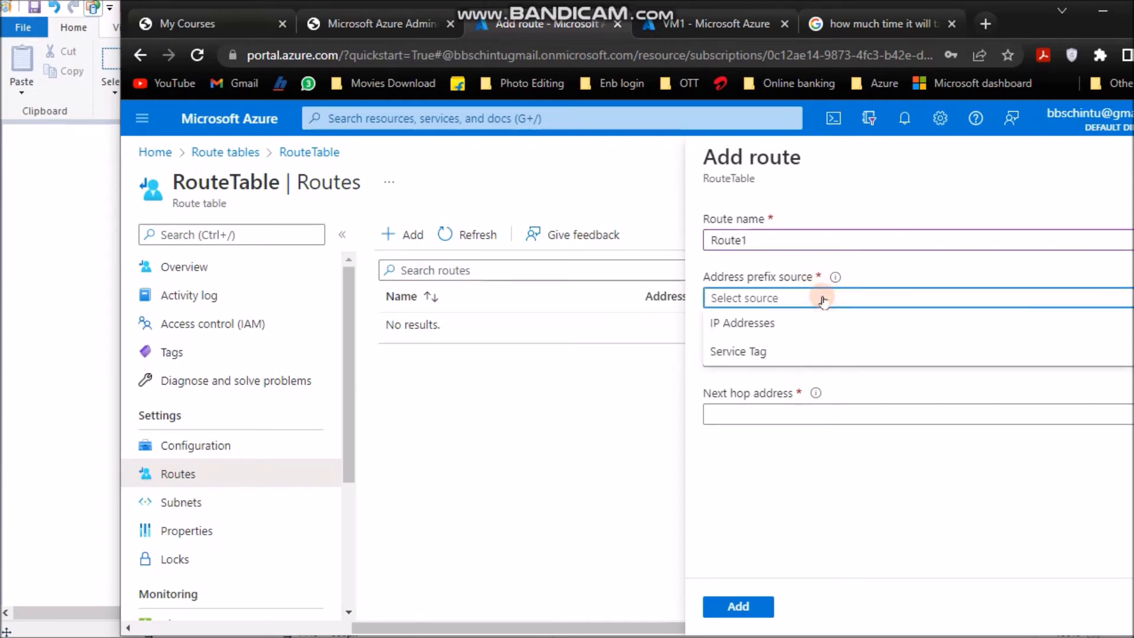
click(823, 299)
click(780, 298)
click(754, 298)
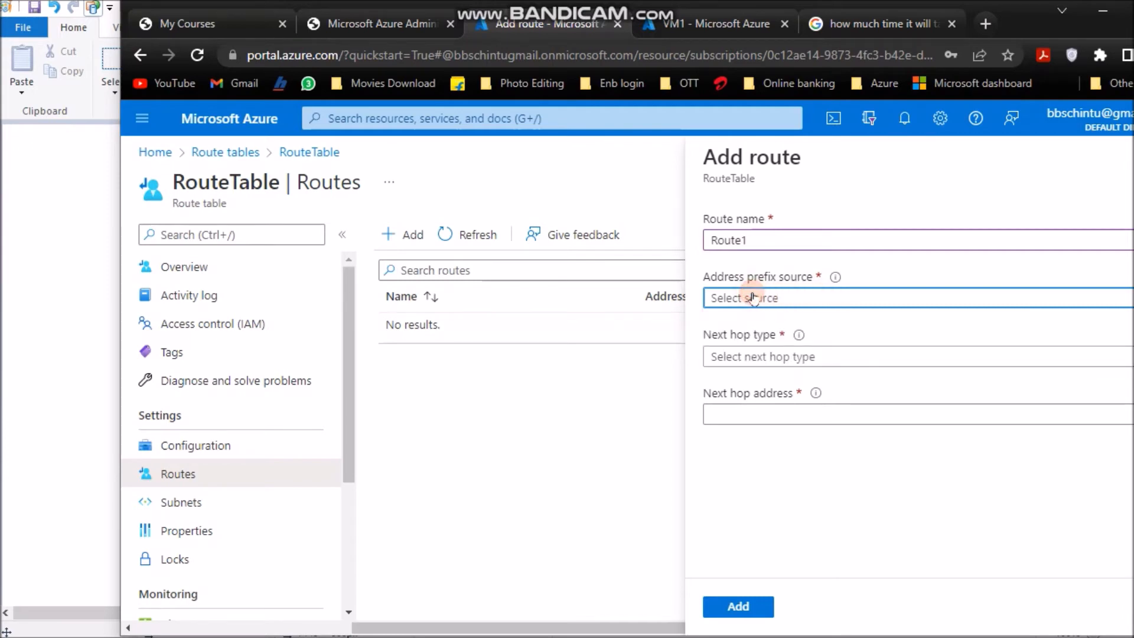
click(816, 297)
click(788, 299)
click(788, 298)
click(762, 321)
click(751, 355)
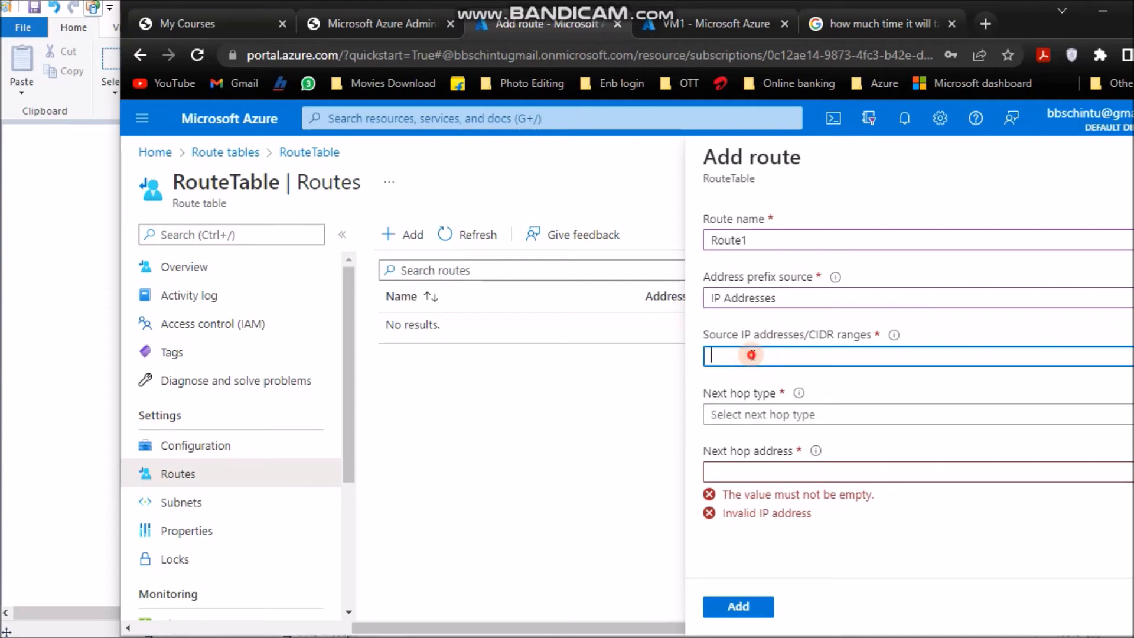
text(0.0.0.0)
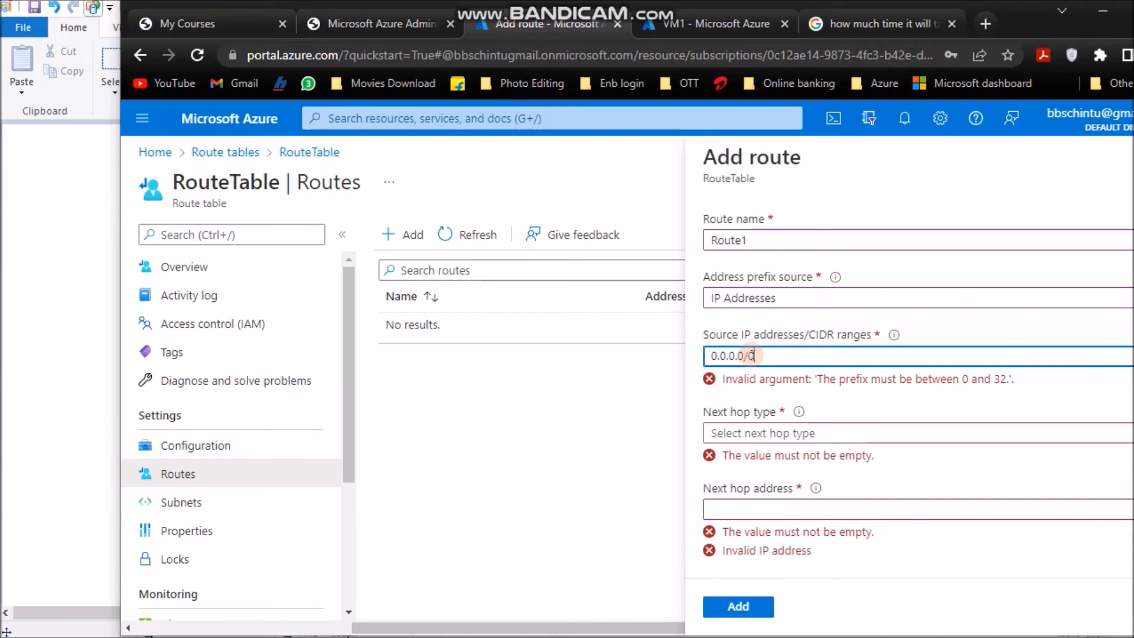
text(/0)
click(753, 415)
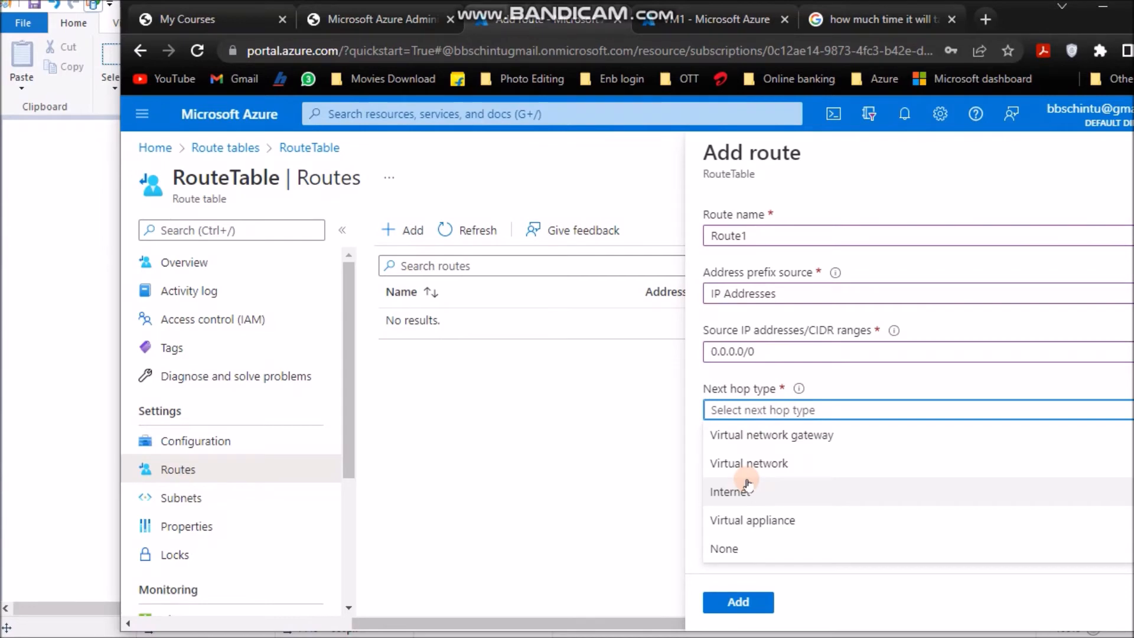
- Set Route1's next hop type to Virtual appliance, with the next hop address box ready
click(784, 434)
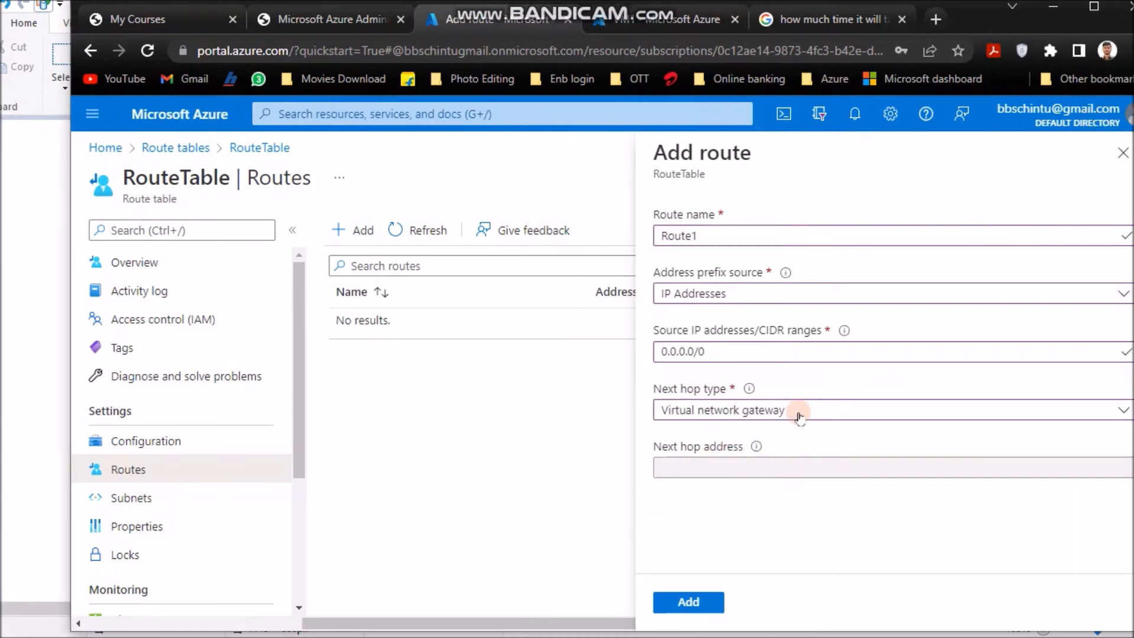
click(839, 411)
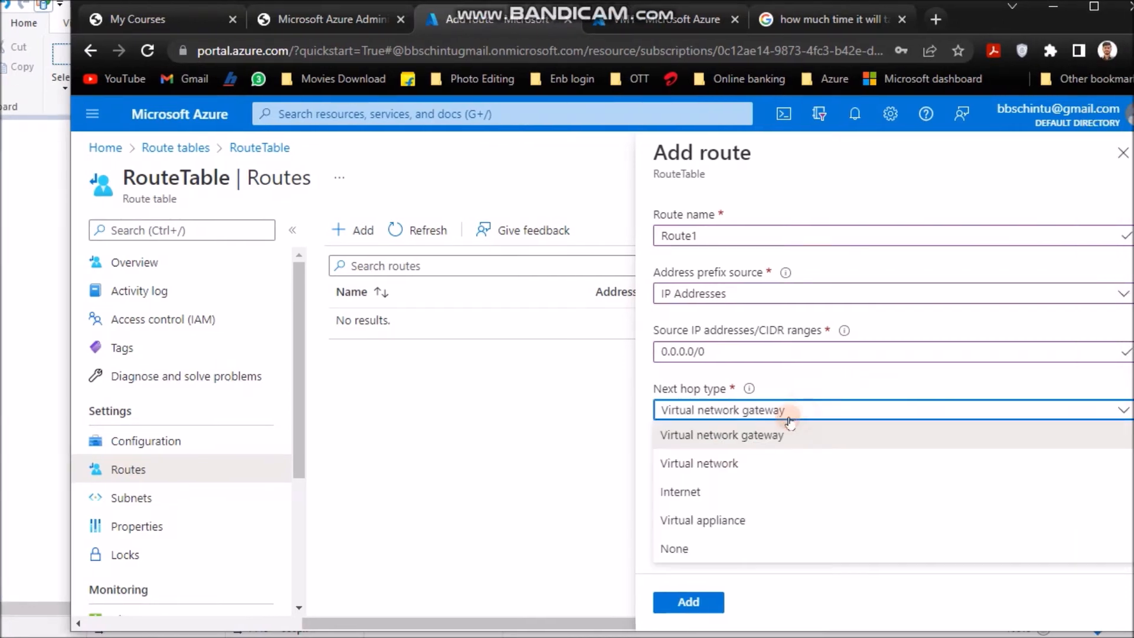
click(747, 464)
click(726, 410)
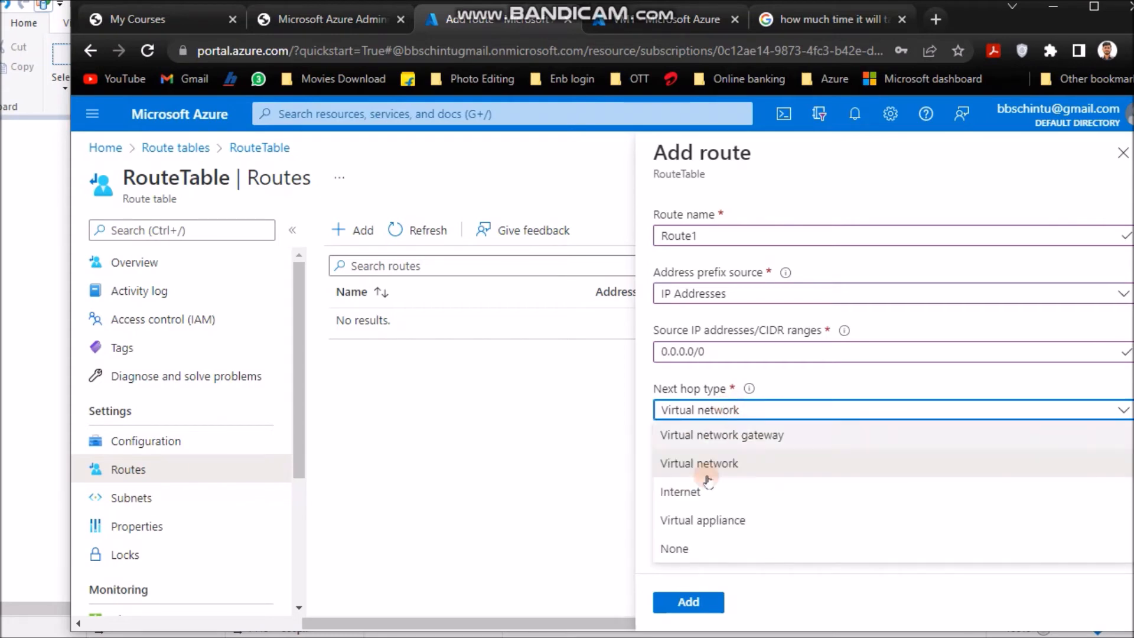
click(705, 489)
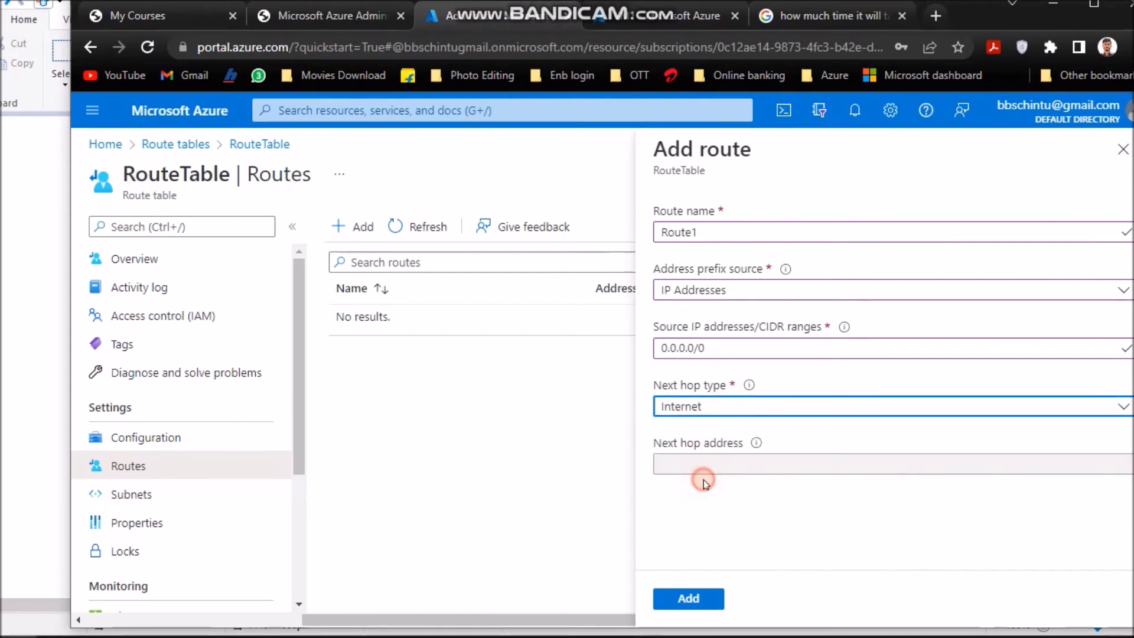
click(772, 407)
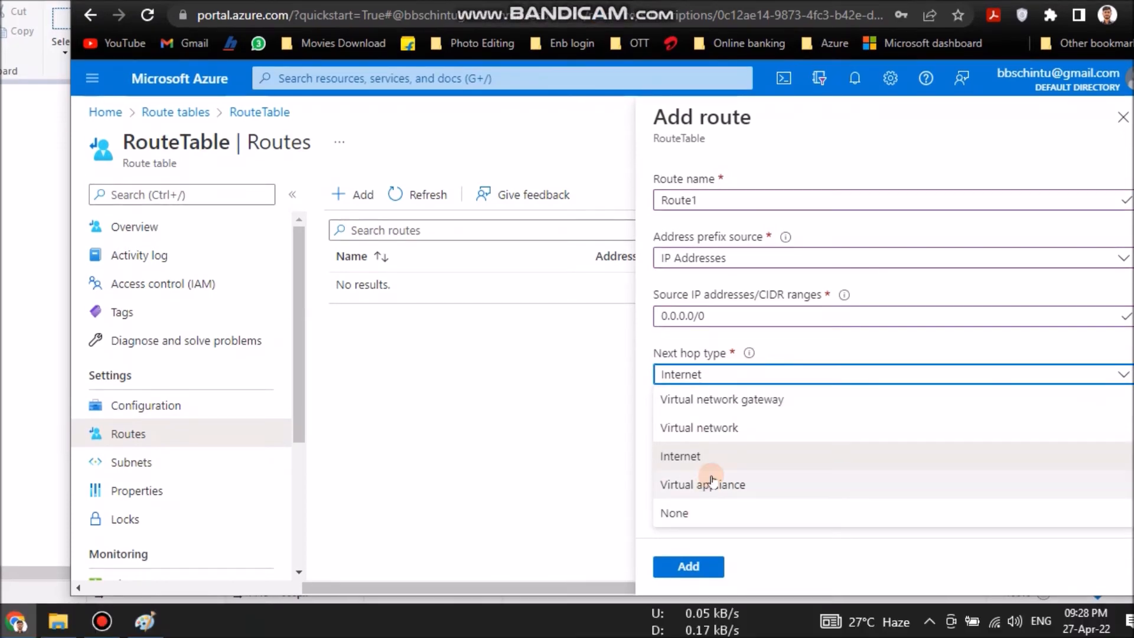
click(703, 516)
click(716, 461)
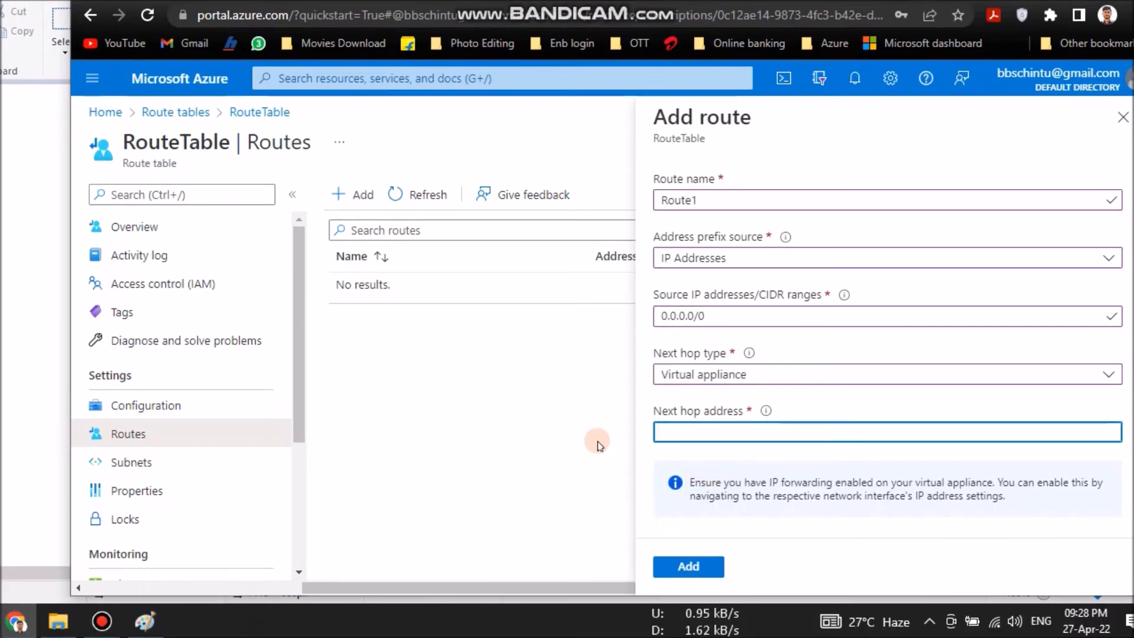
click(744, 379)
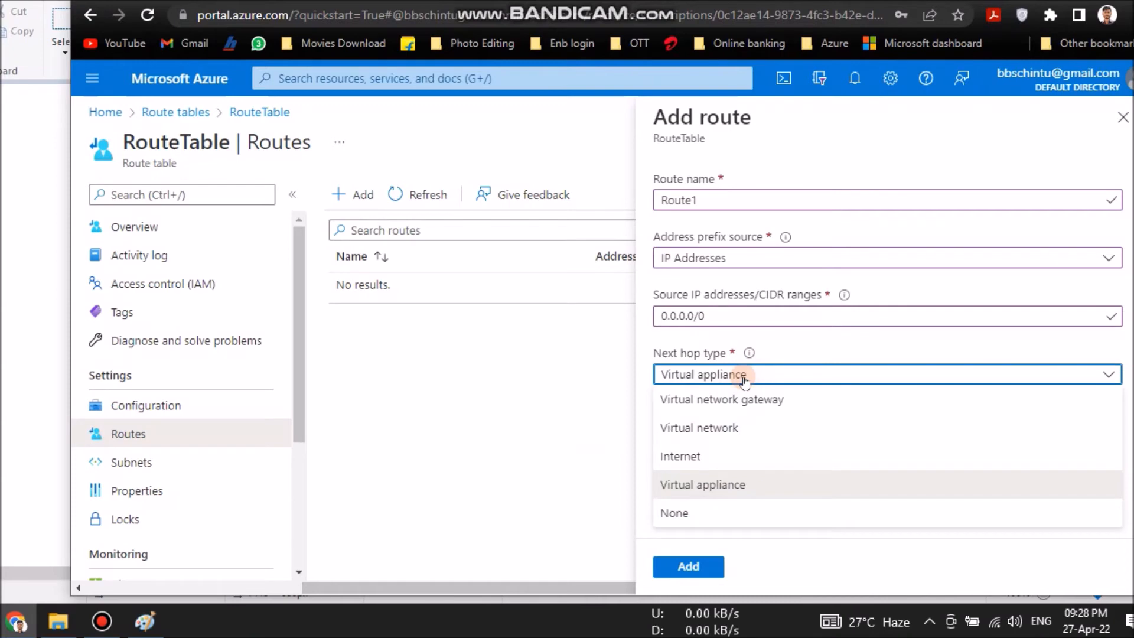
click(744, 379)
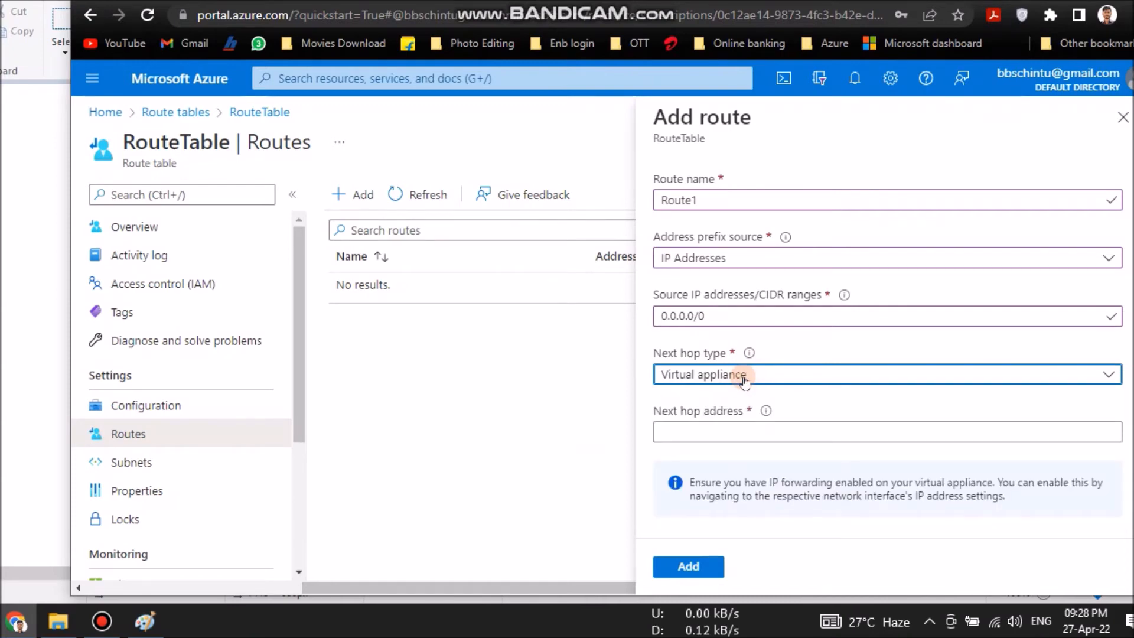
click(706, 433)
click(732, 377)
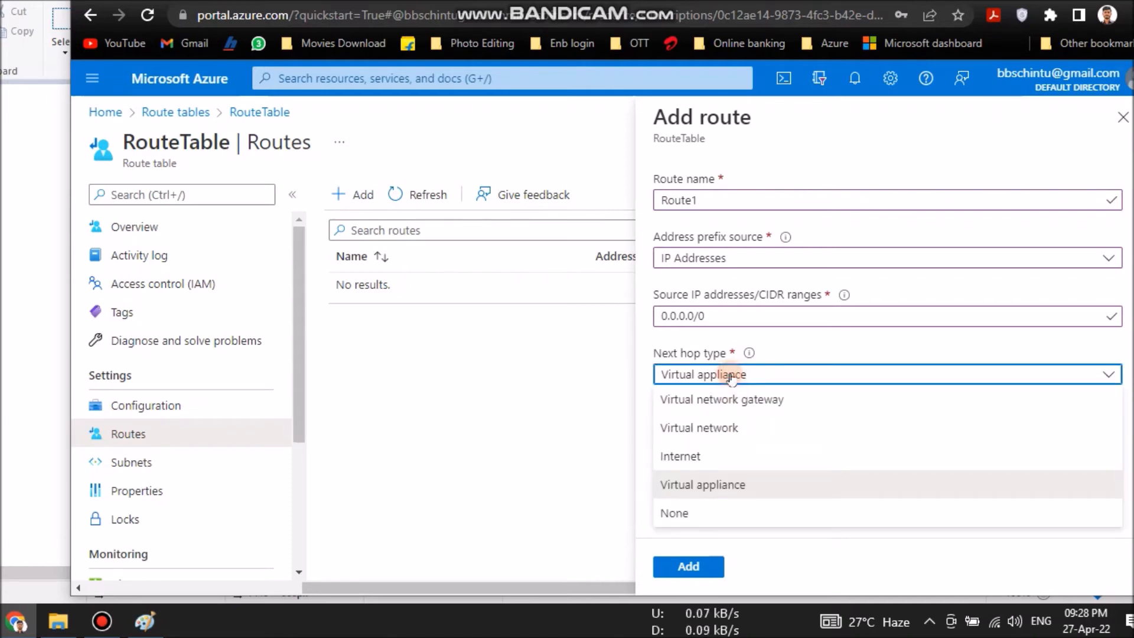
click(718, 484)
click(703, 433)
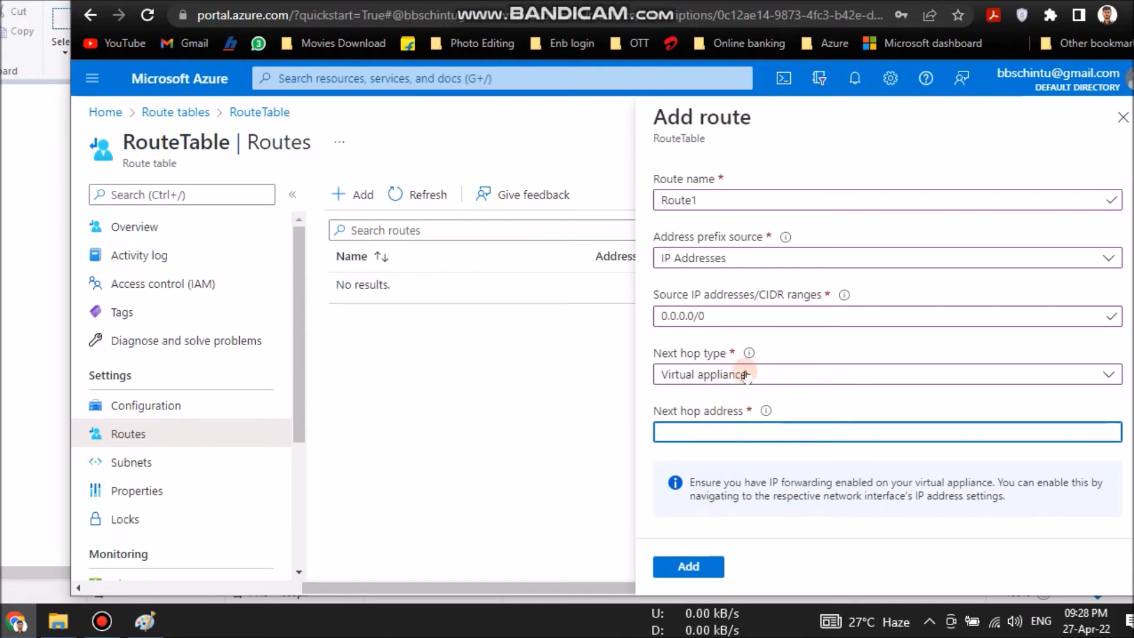
mouse_move(739, 352)
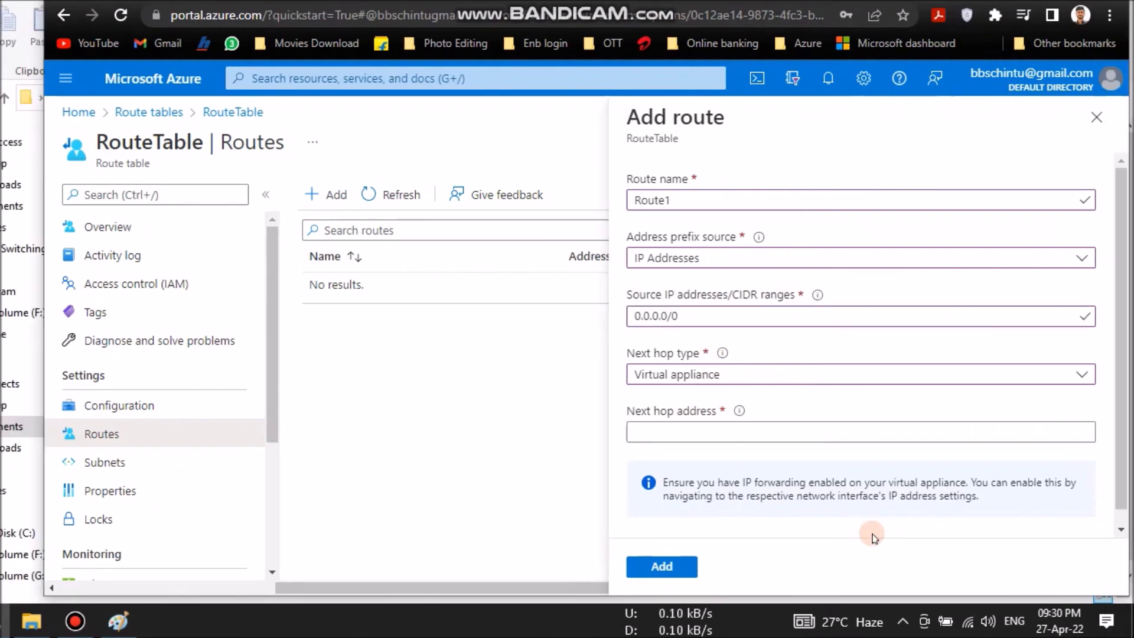
click(697, 435)
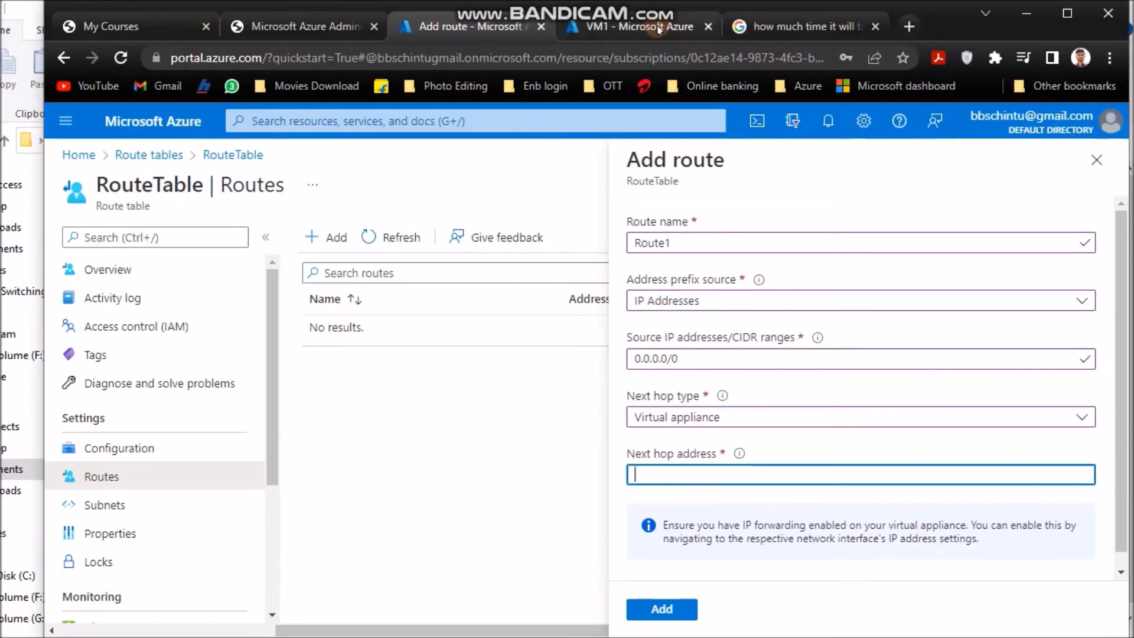
- Open firewall FW1's overview and copy its private IP 10.0.2.4
click(657, 25)
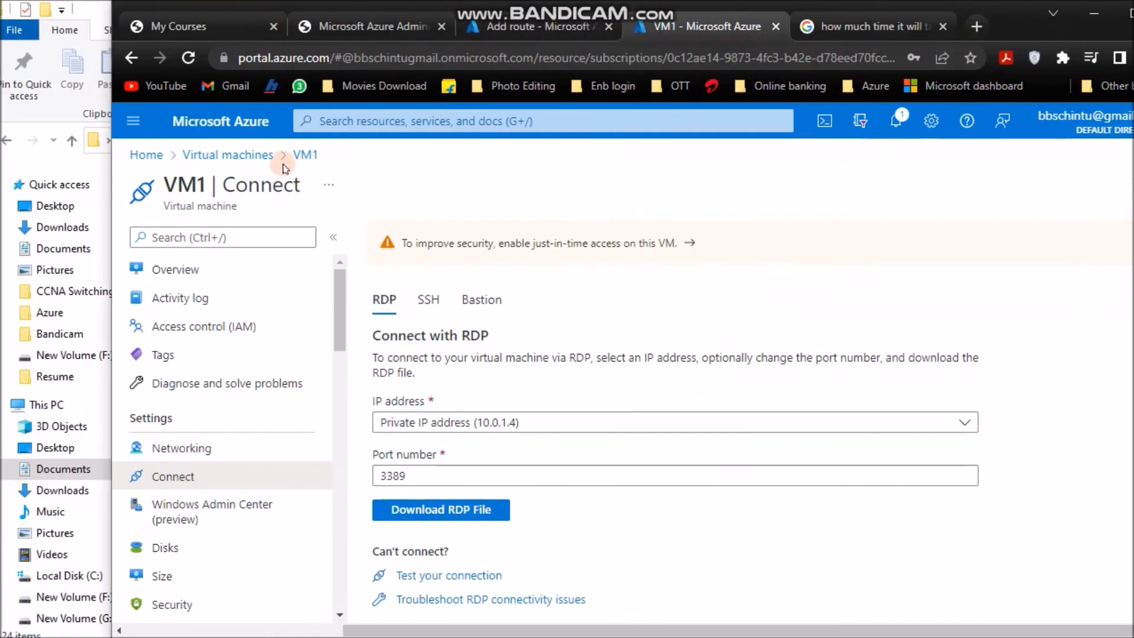
click(161, 152)
click(462, 271)
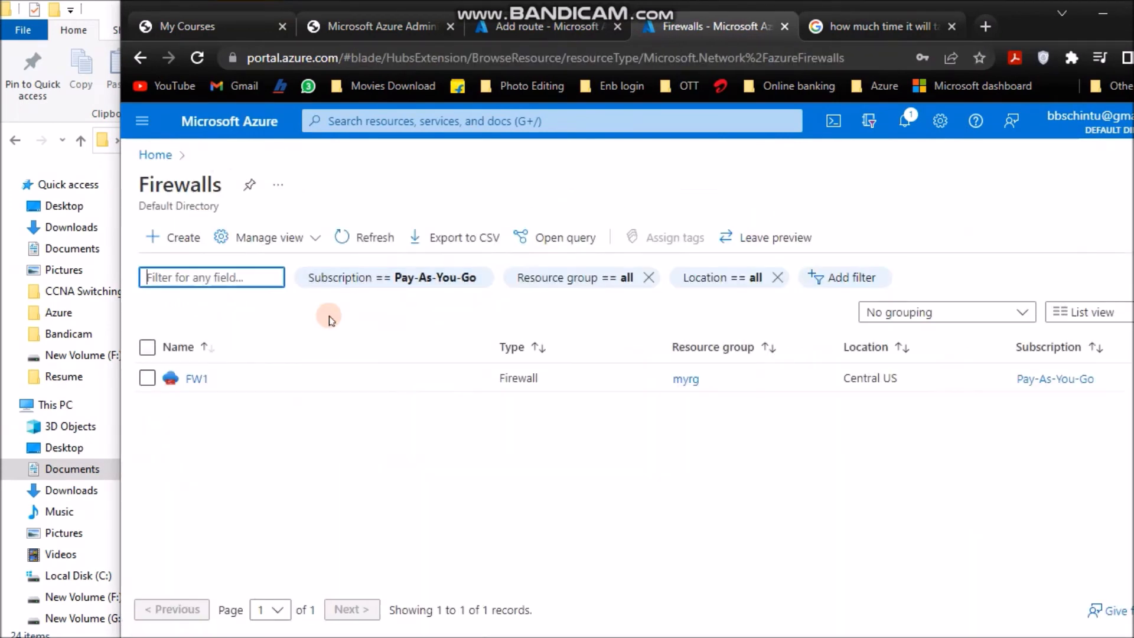
click(196, 378)
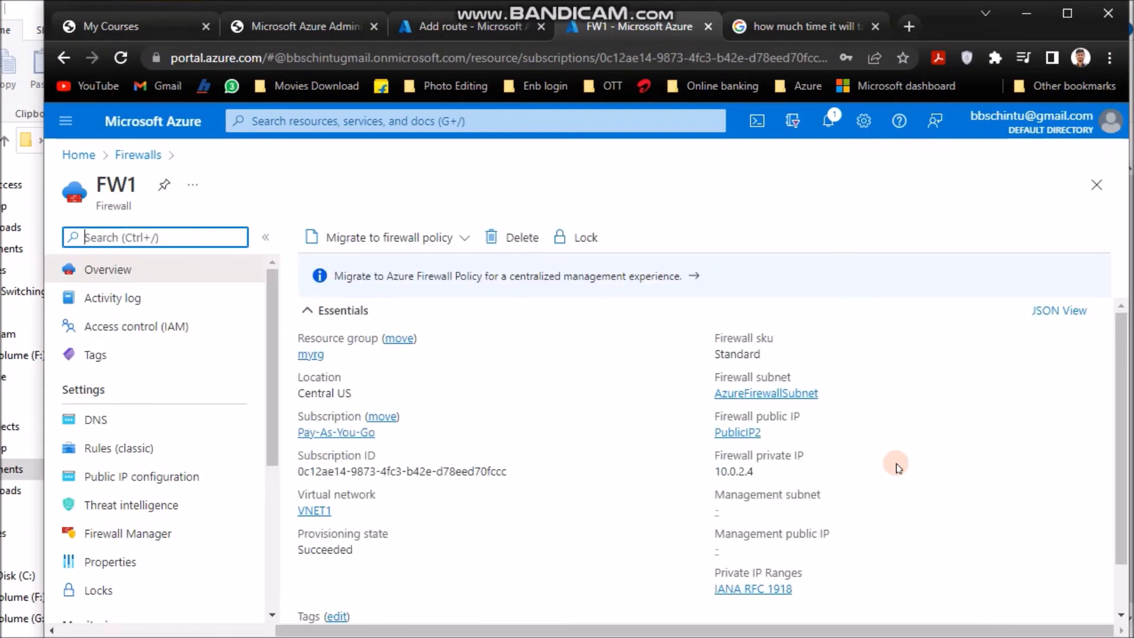
scroll(897, 467, down, 1)
click(764, 414)
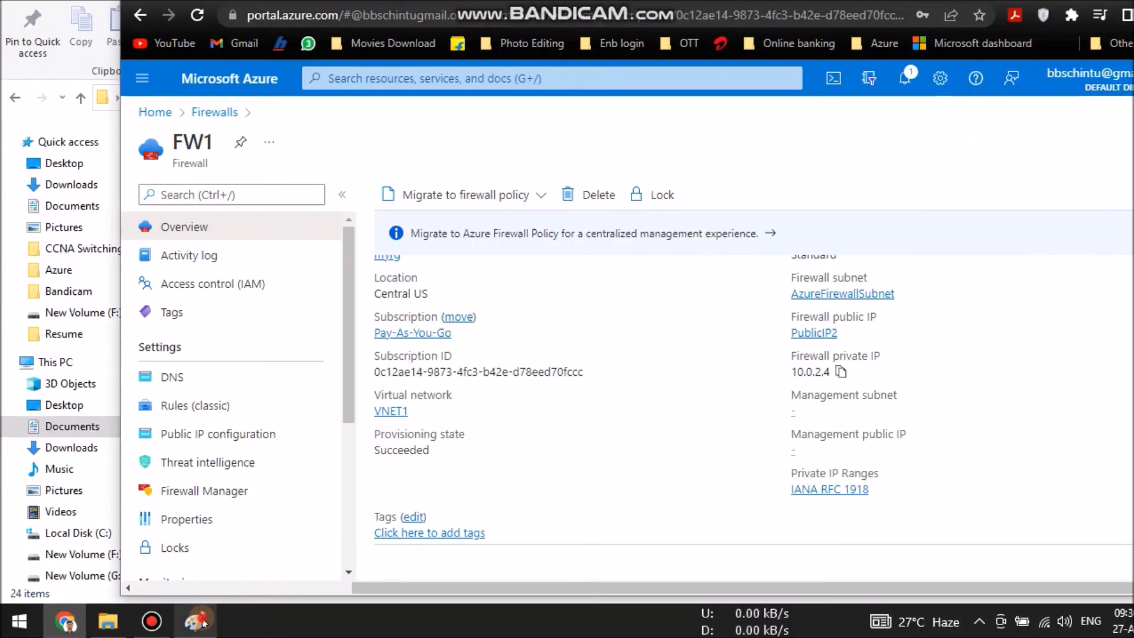
click(195, 622)
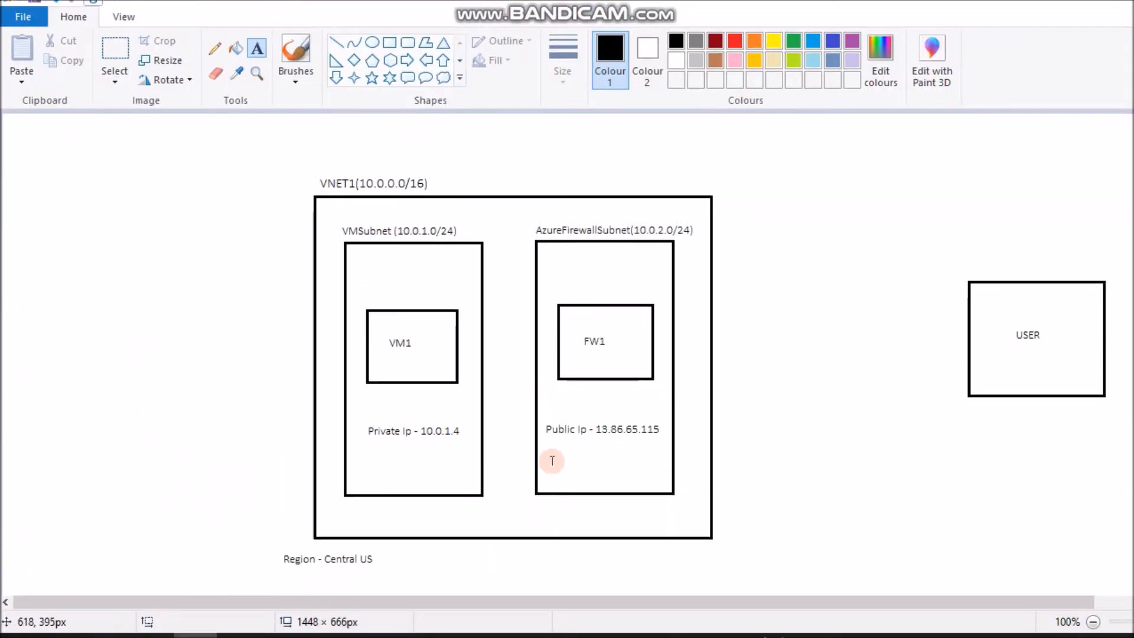
- Label FW1 in the Paint diagram with 'Private IP - 10.0.2.4'
click(544, 443)
text(Private IP - 10.0.2.4)
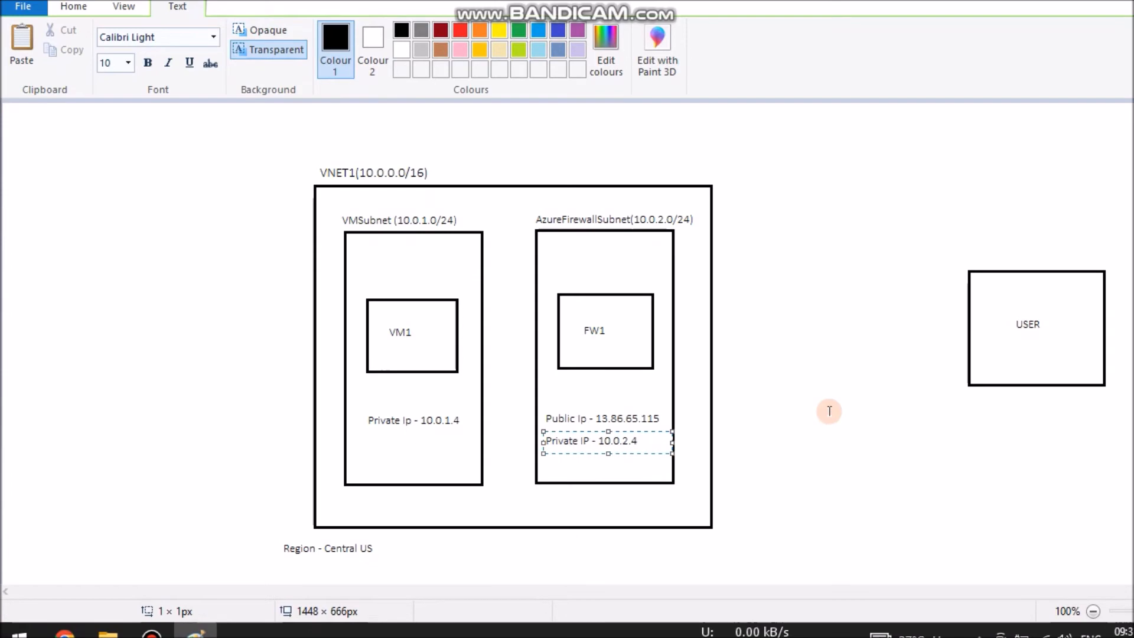
click(833, 408)
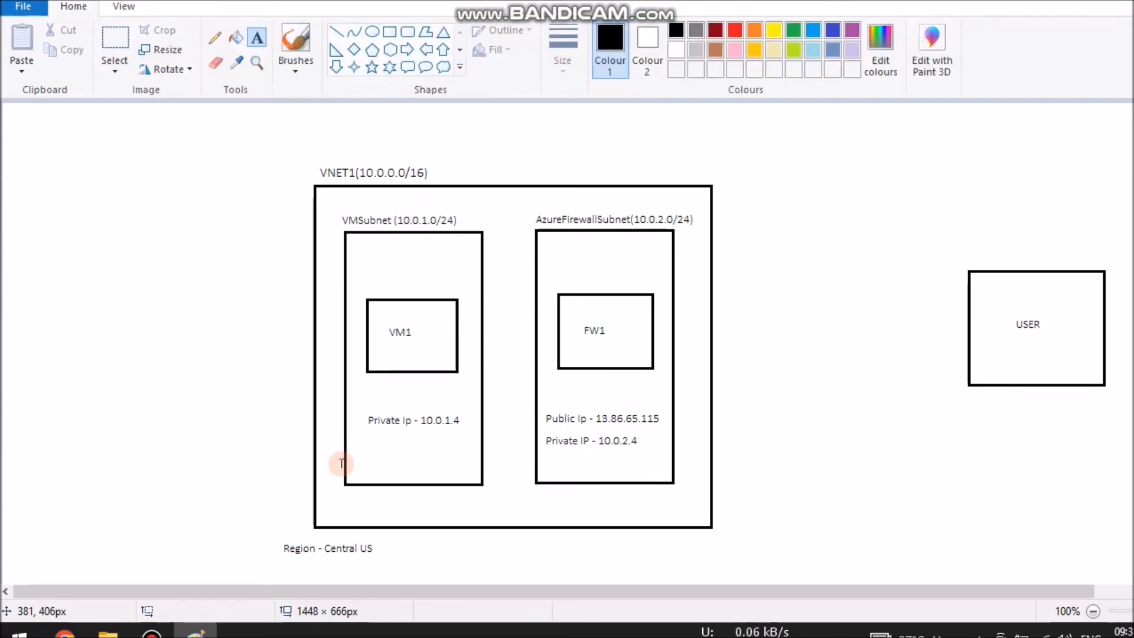
- Enter 10.0.2.4 as Route1's next hop address and add the route
click(66, 635)
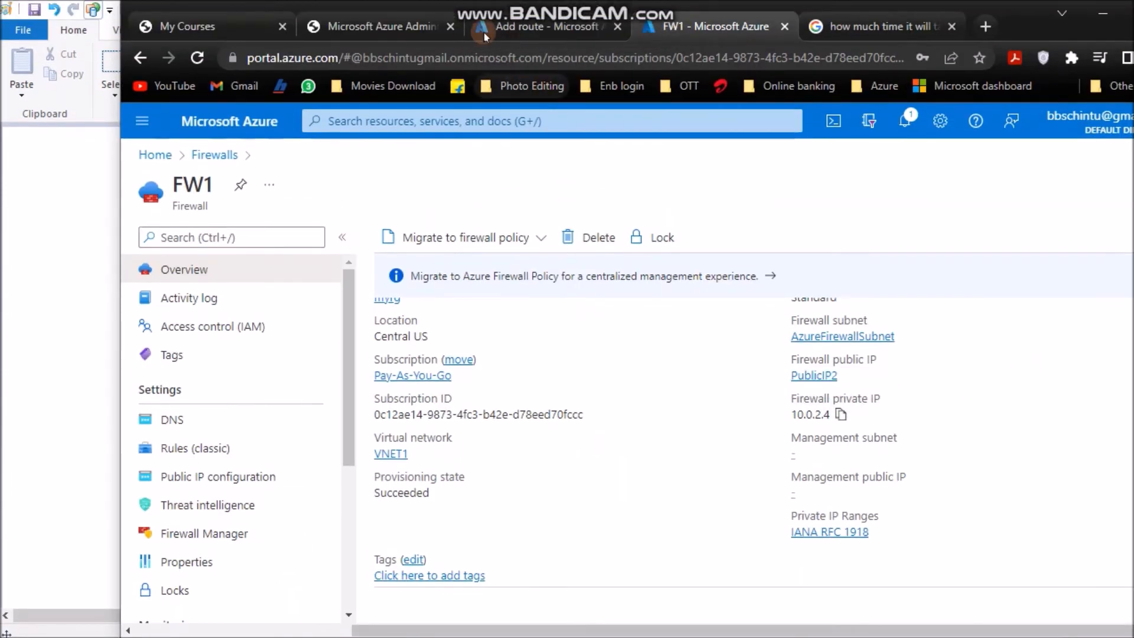
click(484, 31)
click(730, 476)
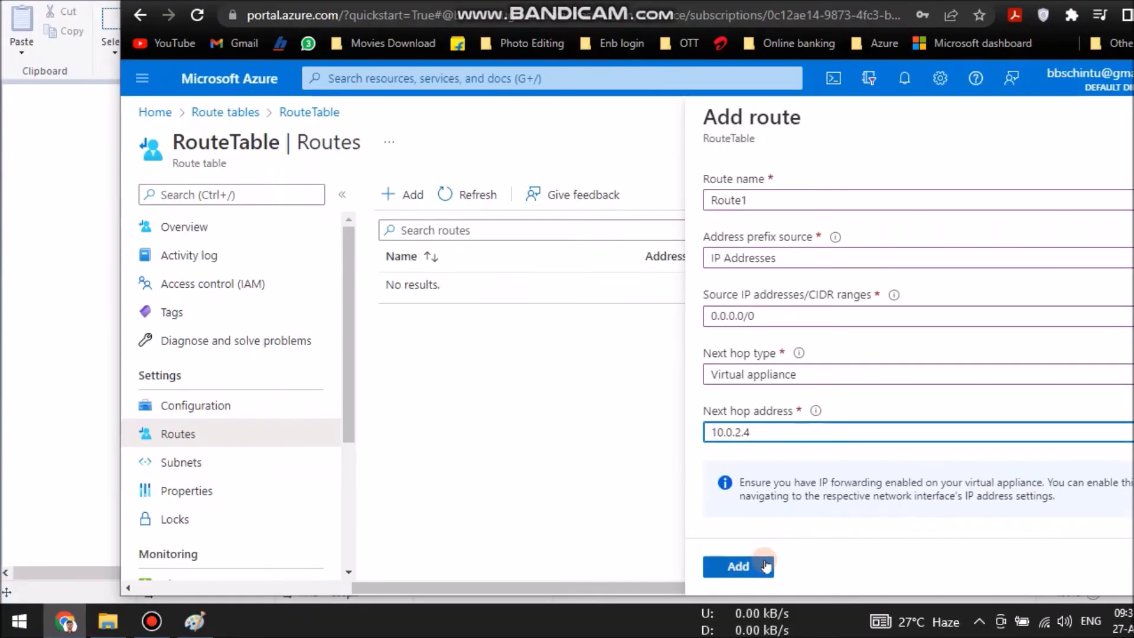
click(739, 609)
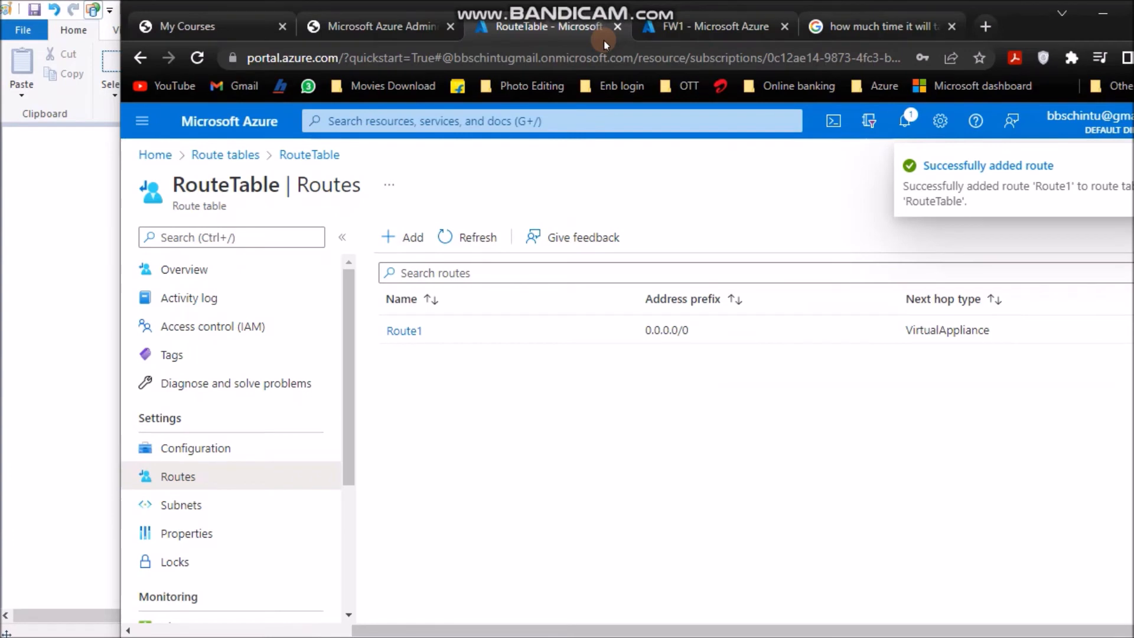
- Switch to FW1 and show its classic rules, including the NATRule collection
click(688, 27)
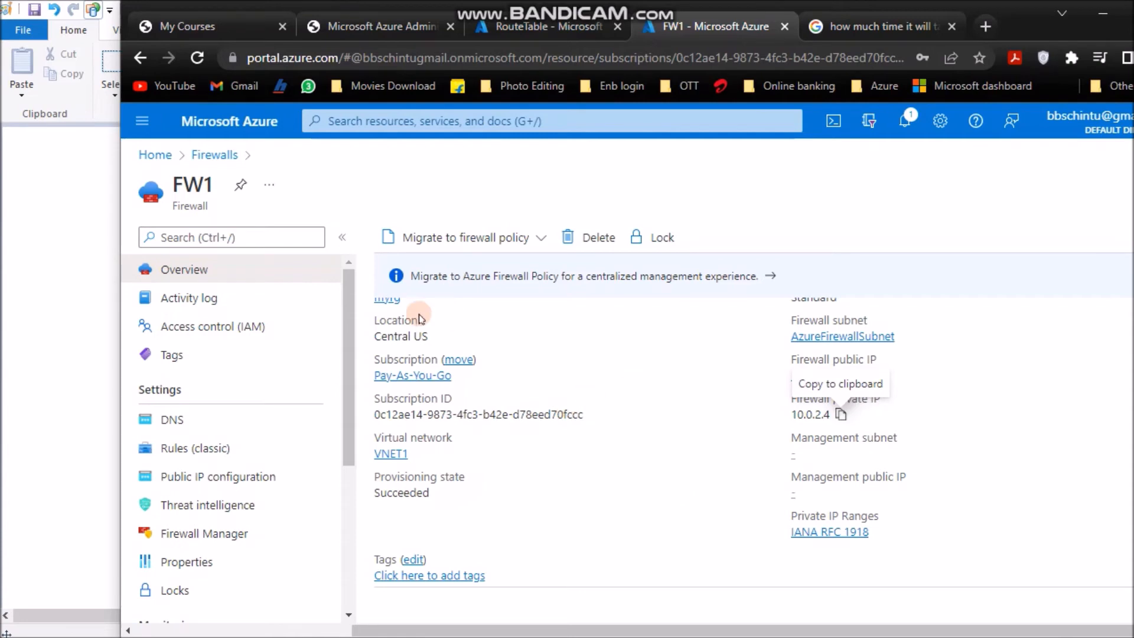
click(174, 447)
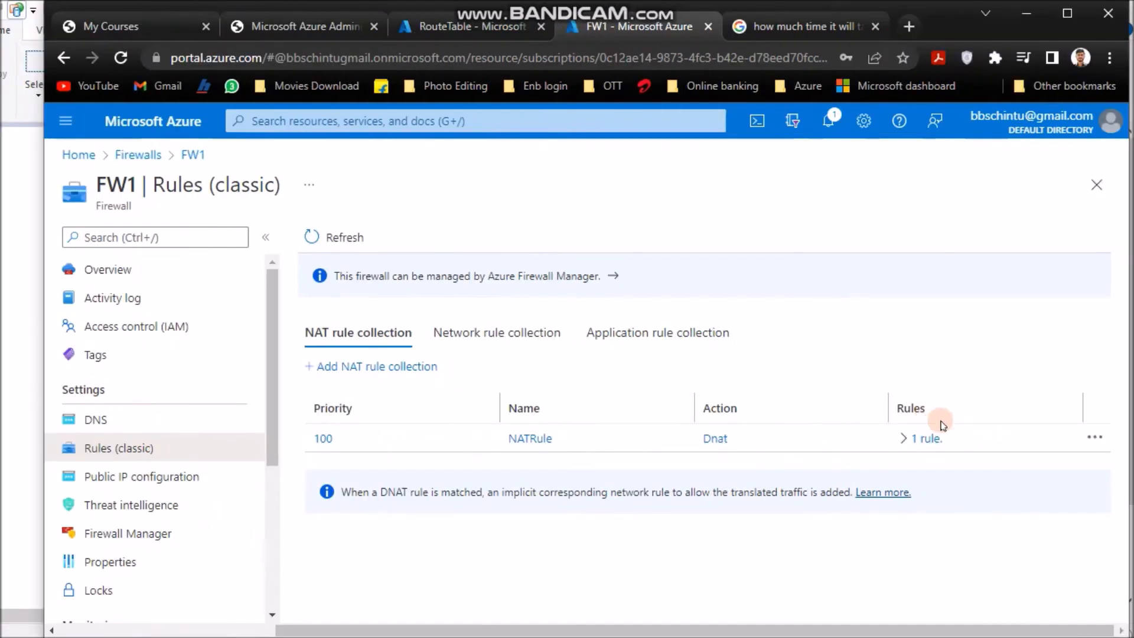
- Open the NATRule collection for editing and select Rule1's destination address 13.86.65.115
click(532, 438)
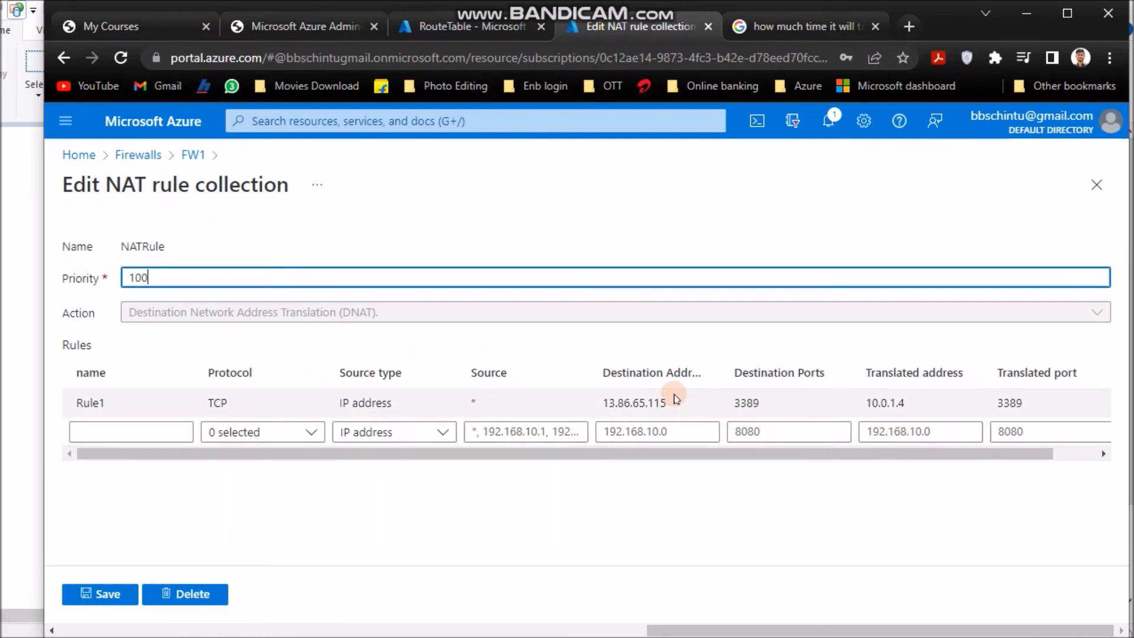
drag(674, 403, 612, 403)
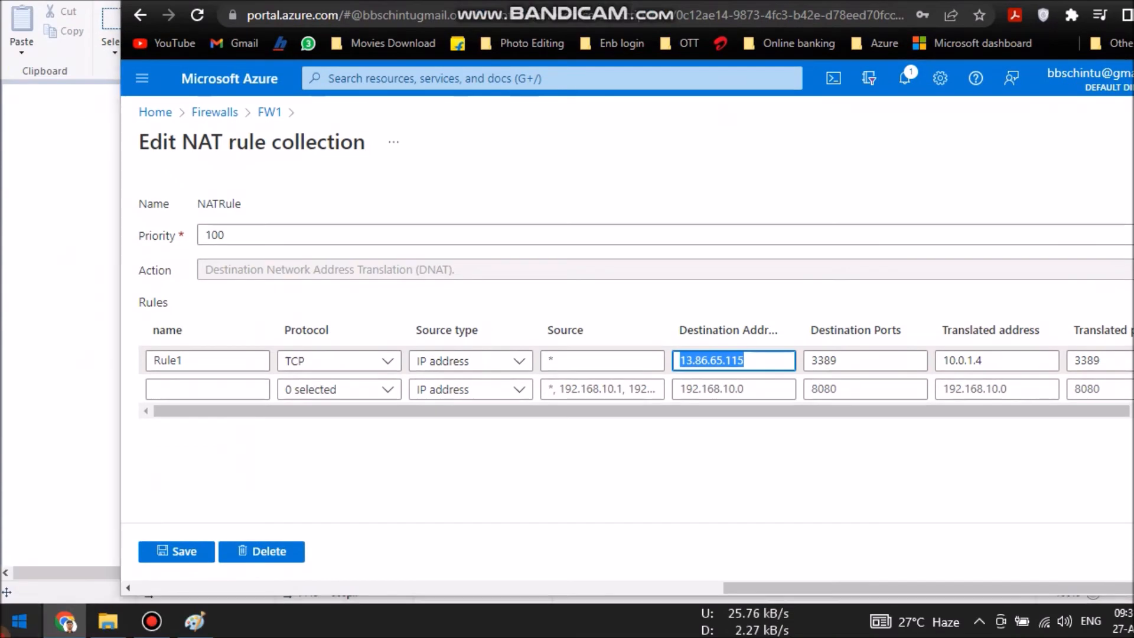
- Start Remote Desktop Connection and connect to the firewall address 13.86.65.115
click(20, 621)
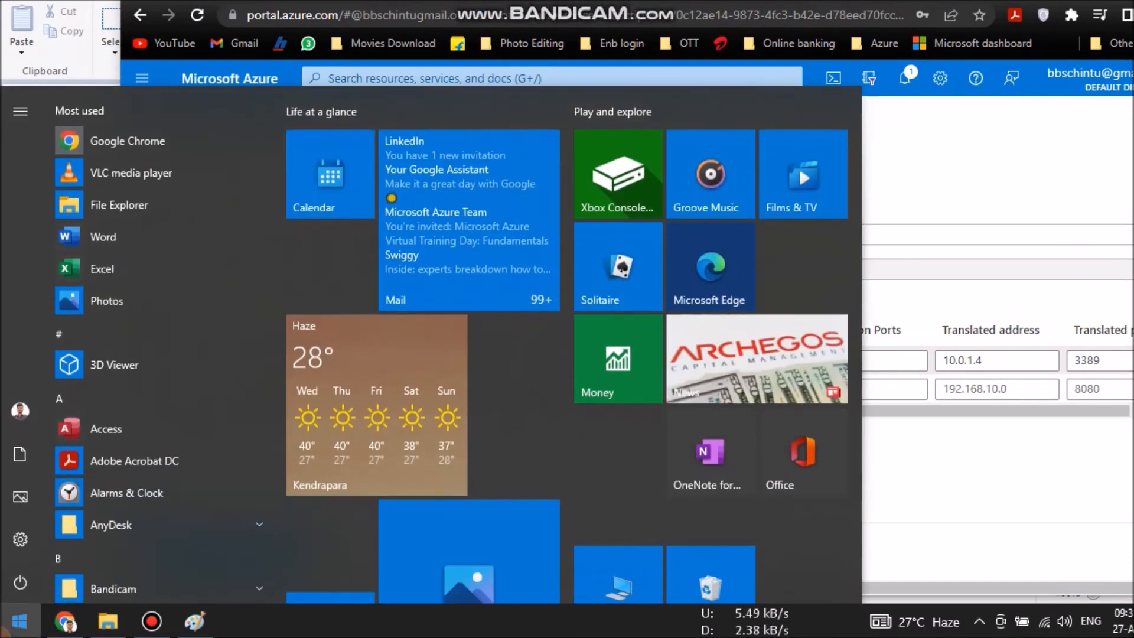
text(rdp)
key(Return)
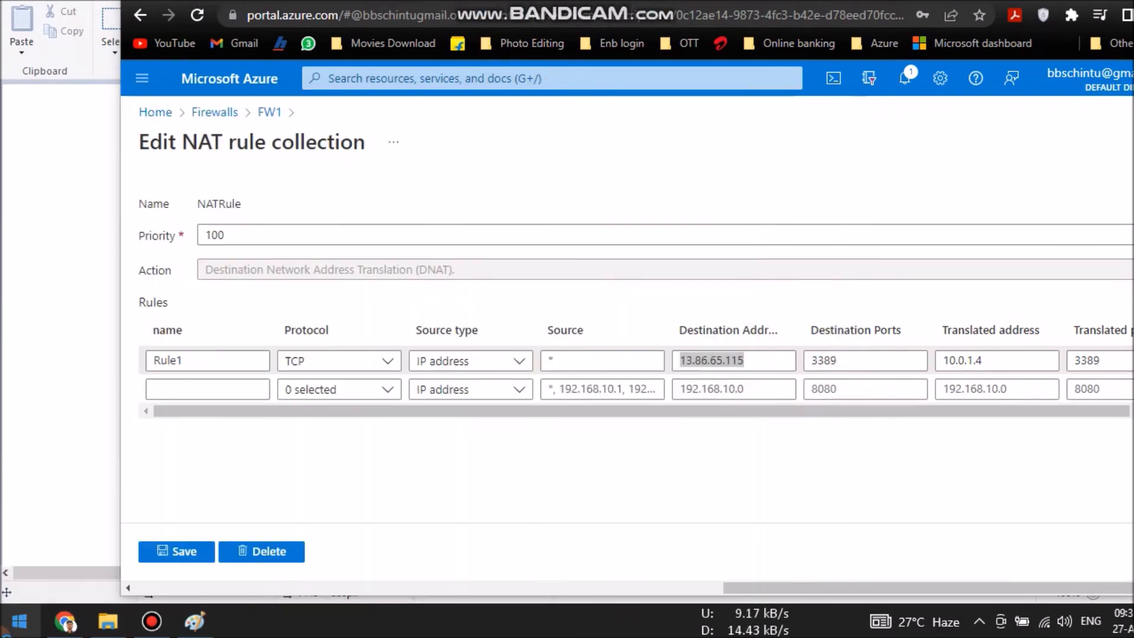
key(ctrl+v)
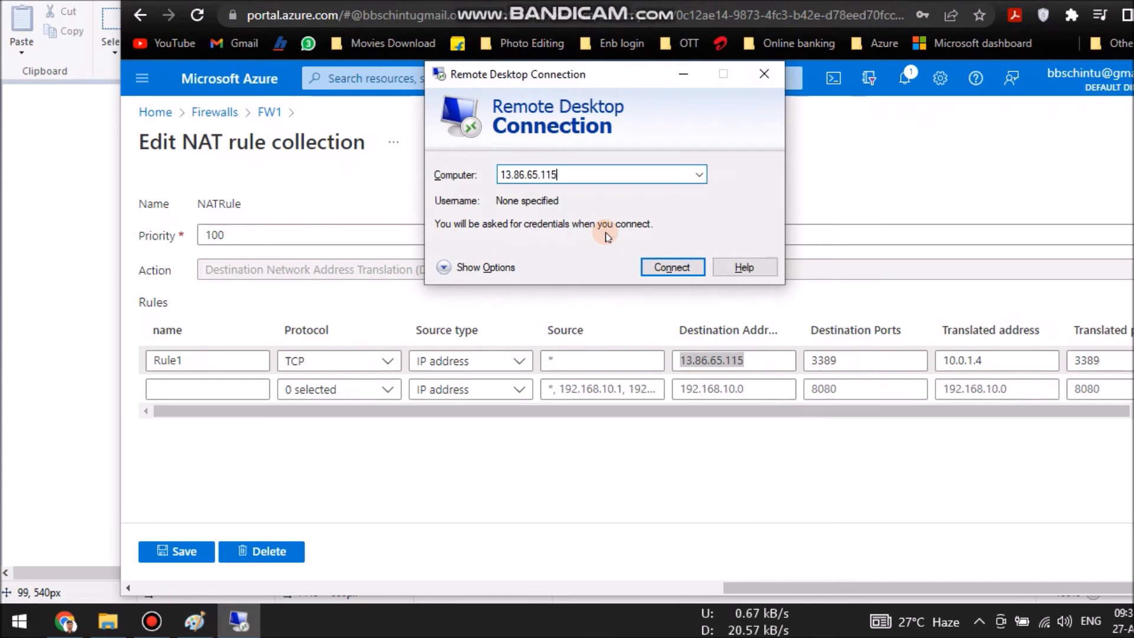
click(659, 262)
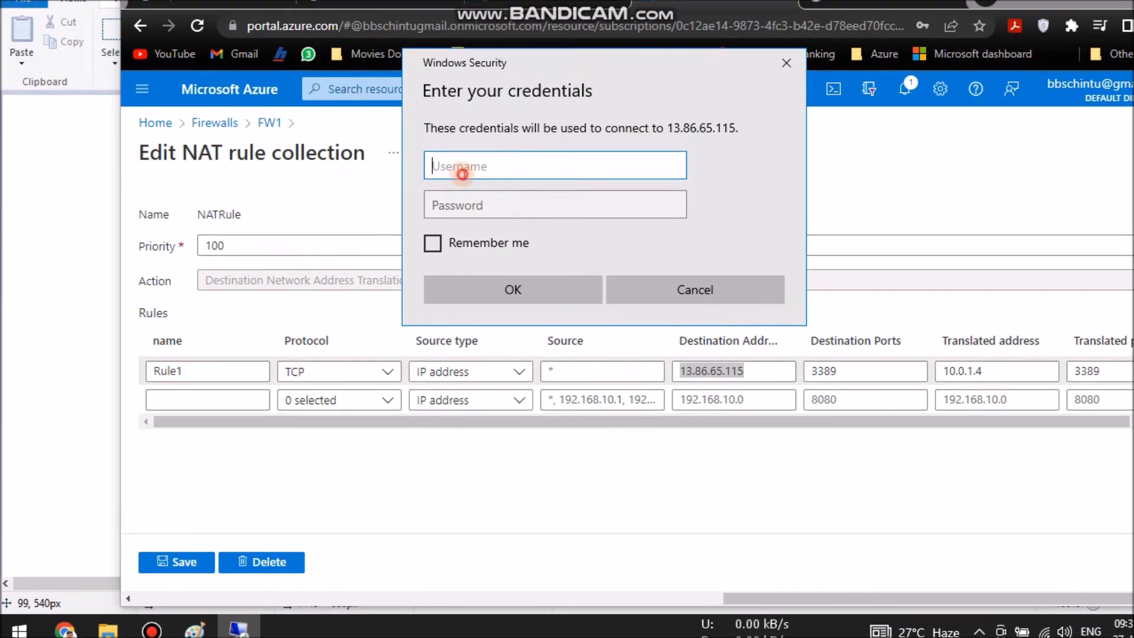
- Sign in with the VM's username and password and accept the certificate warning
text(bbschintu)
key(Tab)
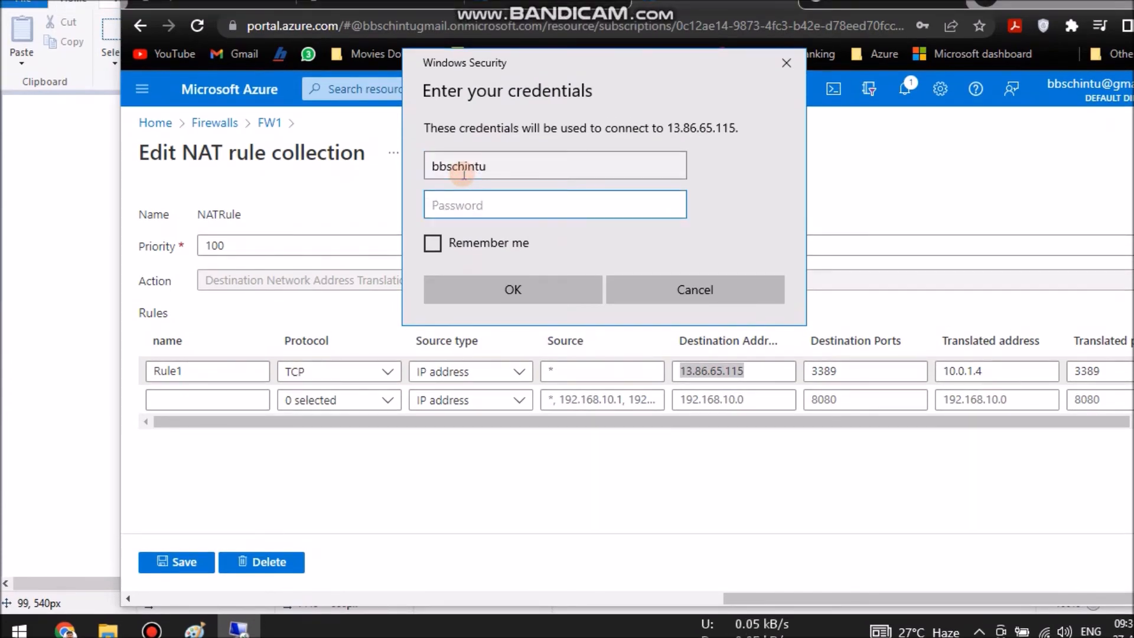
text(*)
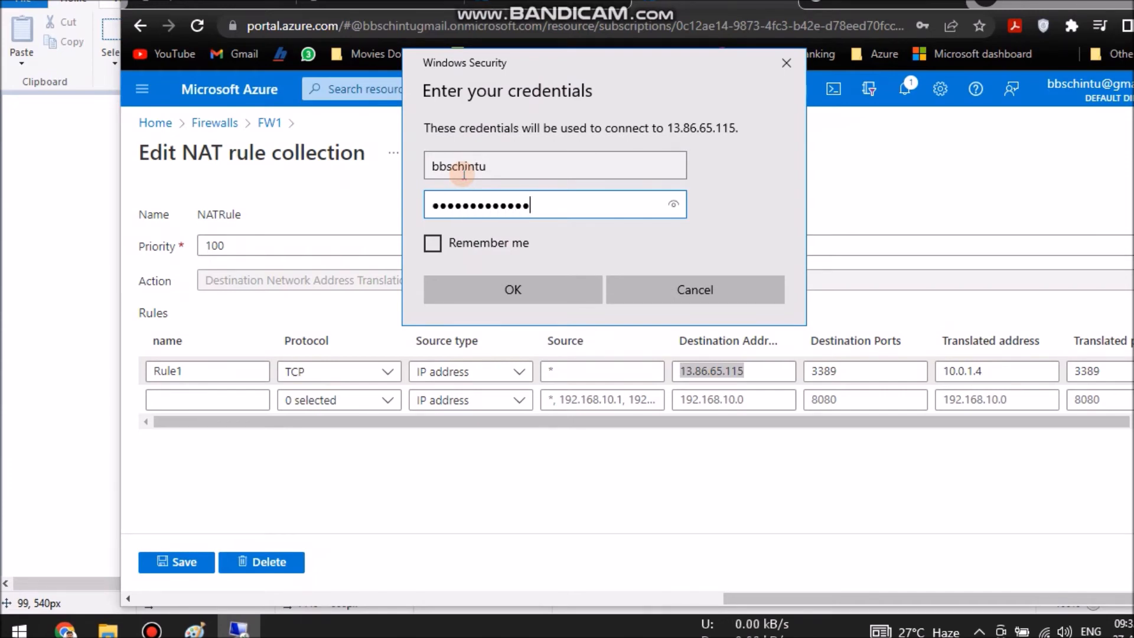
key(Return)
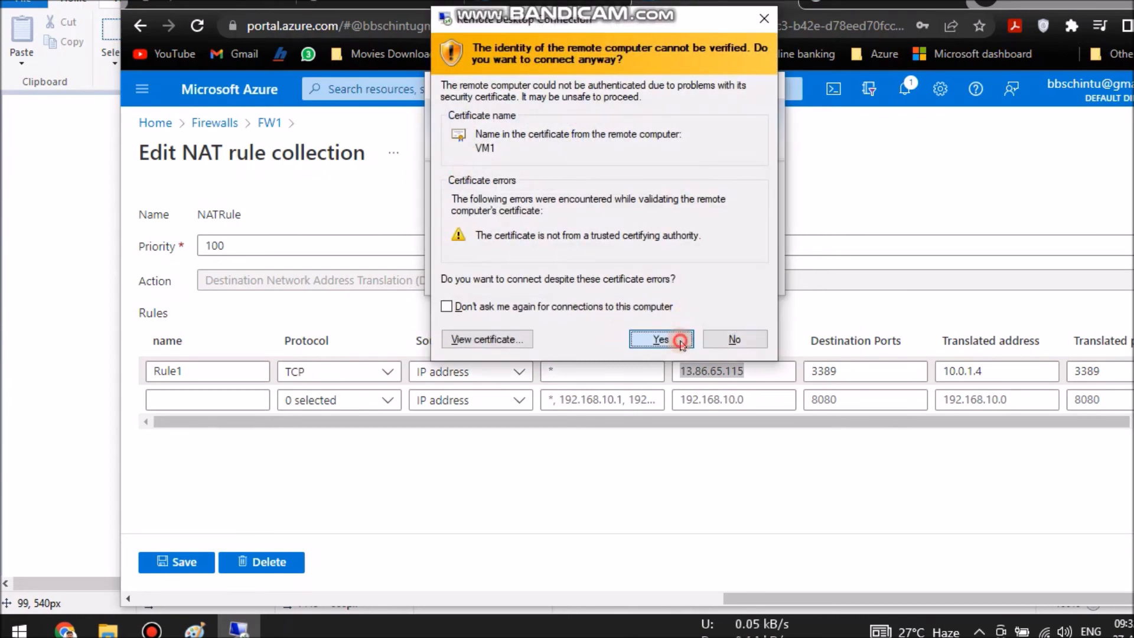
click(661, 337)
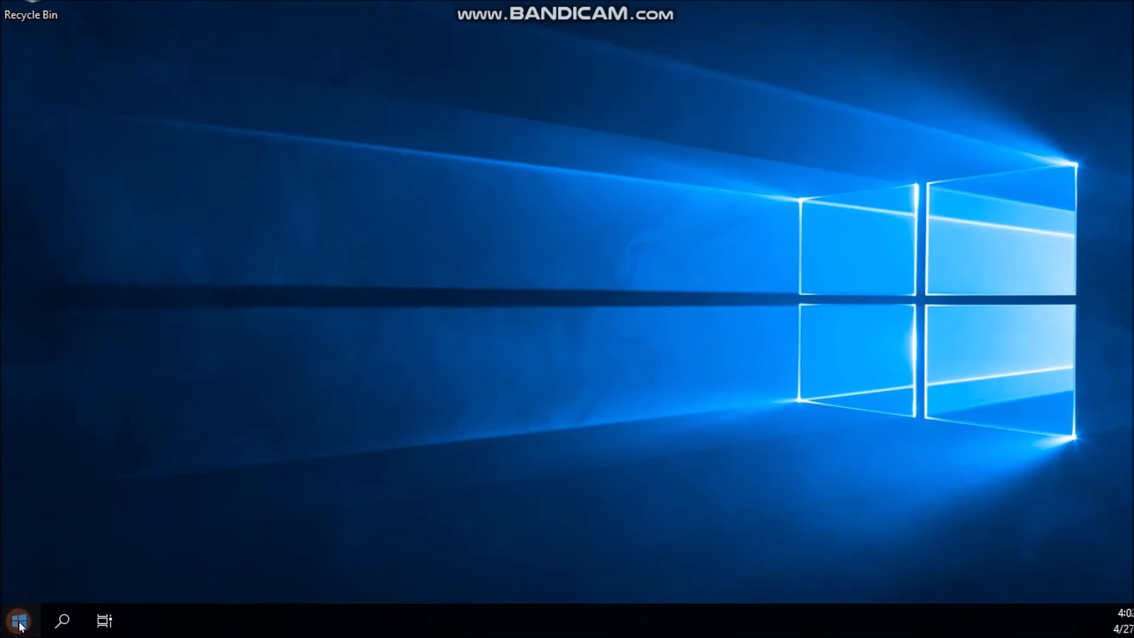
- On VM1's Windows Server desktop, launch Internet Explorer from the taskbar
click(19, 625)
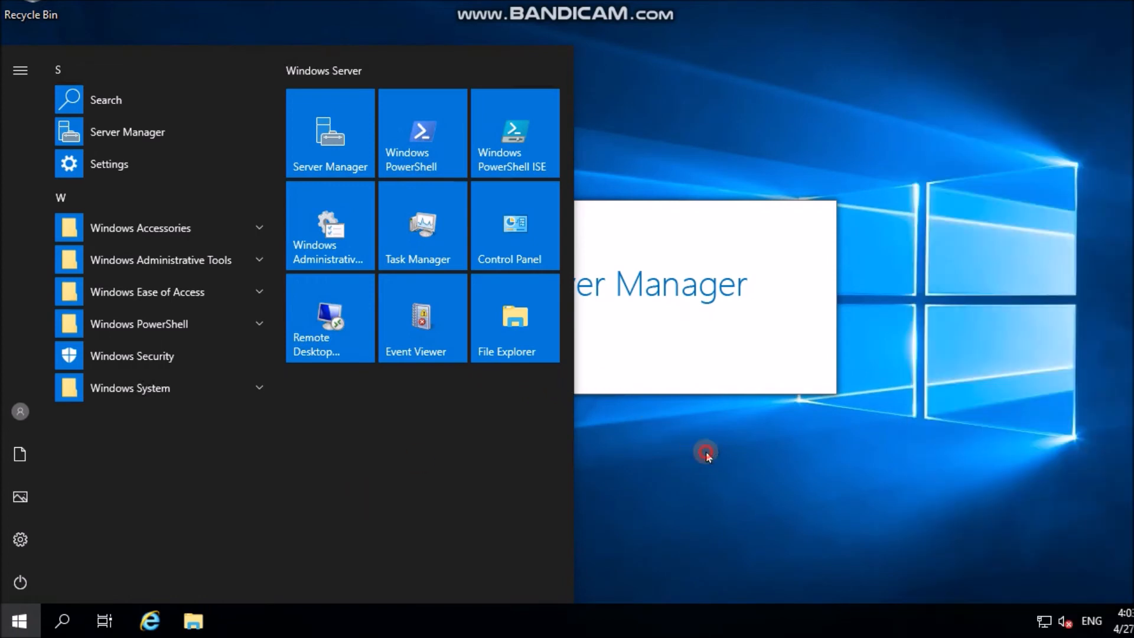
click(707, 454)
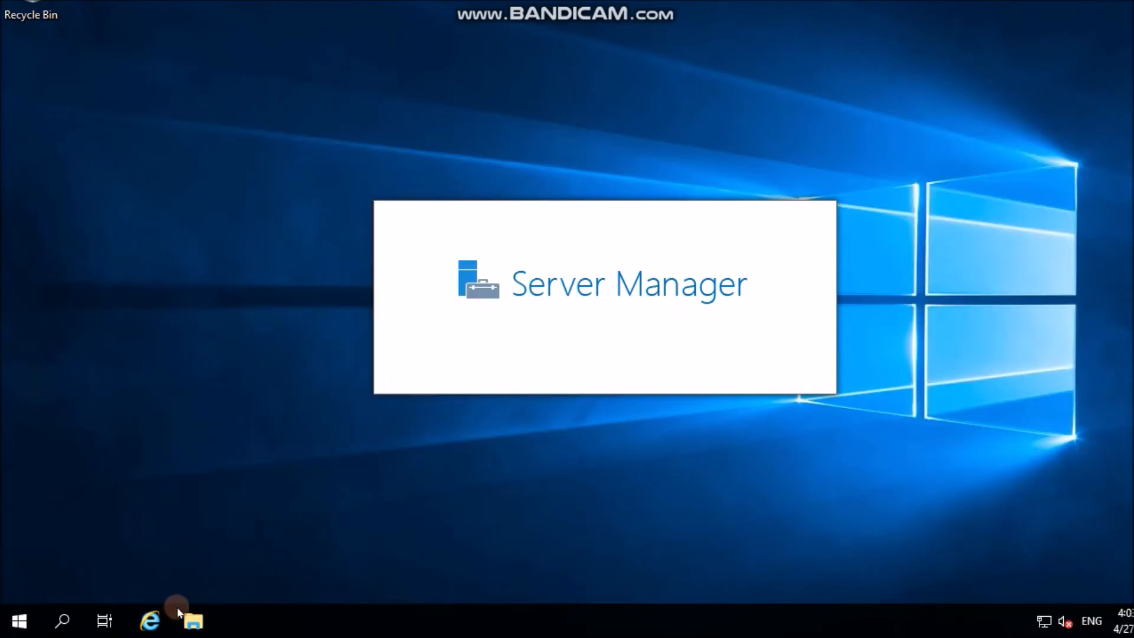
click(151, 611)
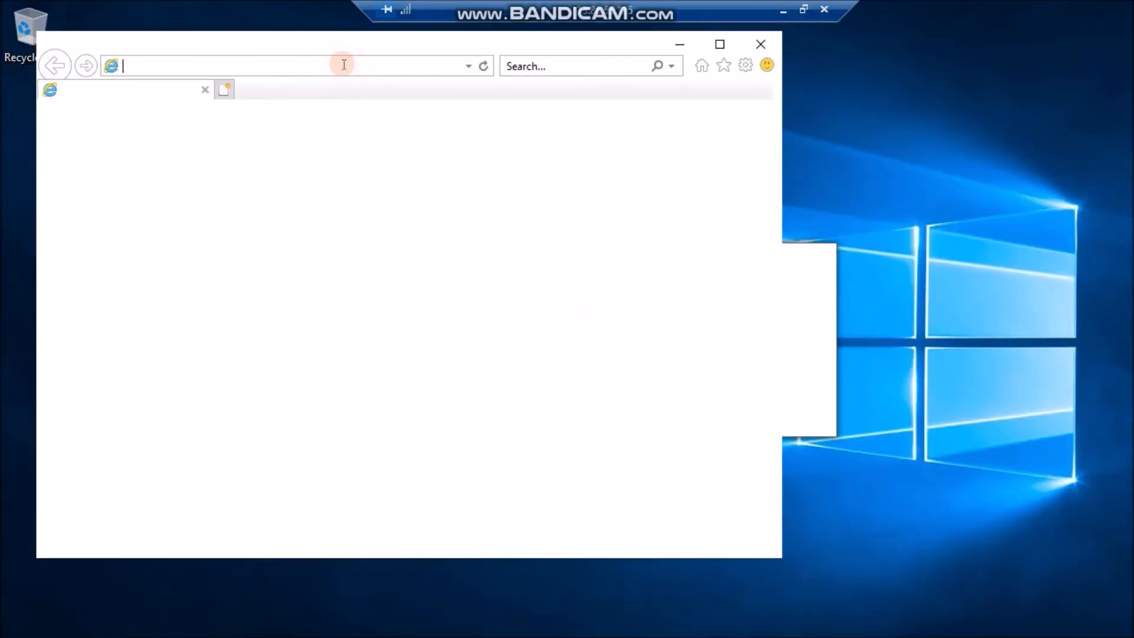
- Go to google.com and accept the IE11 recommended settings and security prompts
text(google)
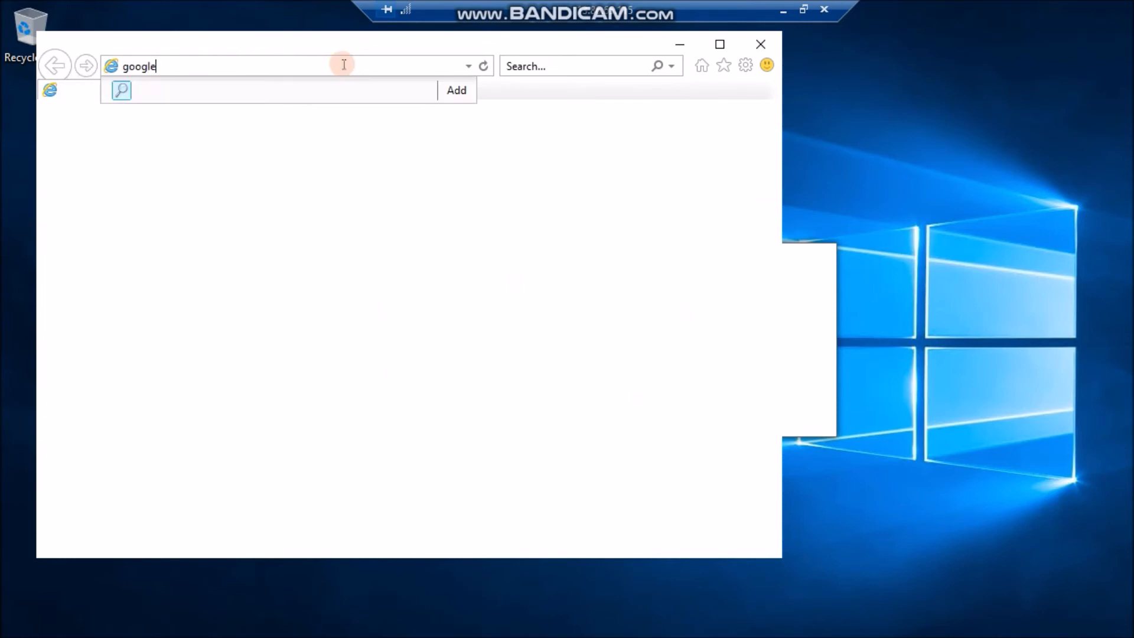
text(.com)
key(Return)
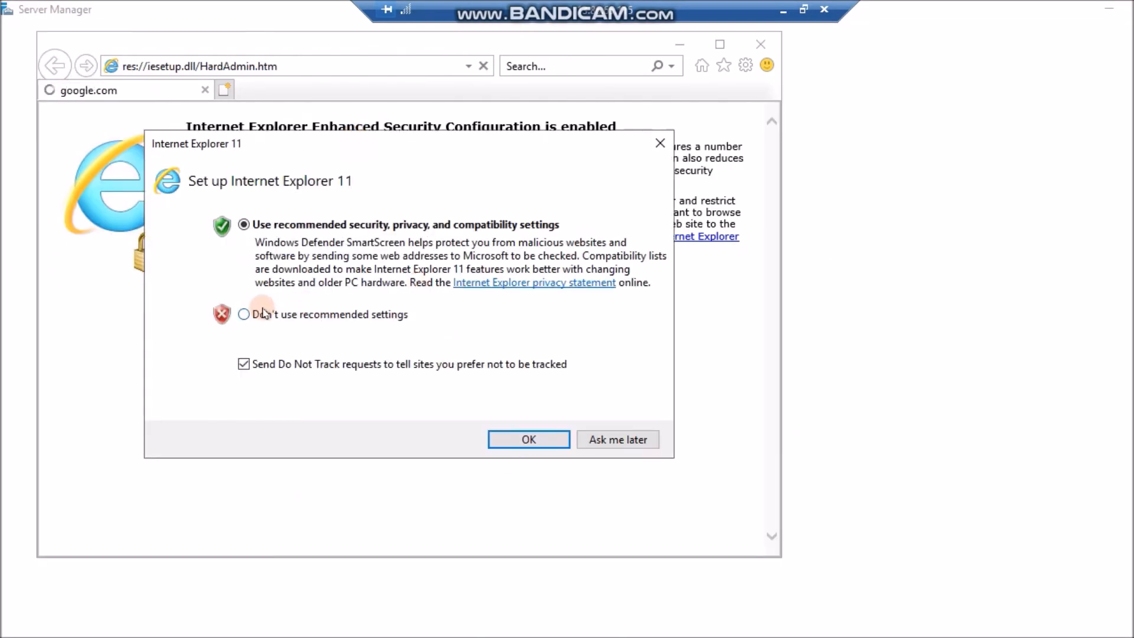
click(527, 438)
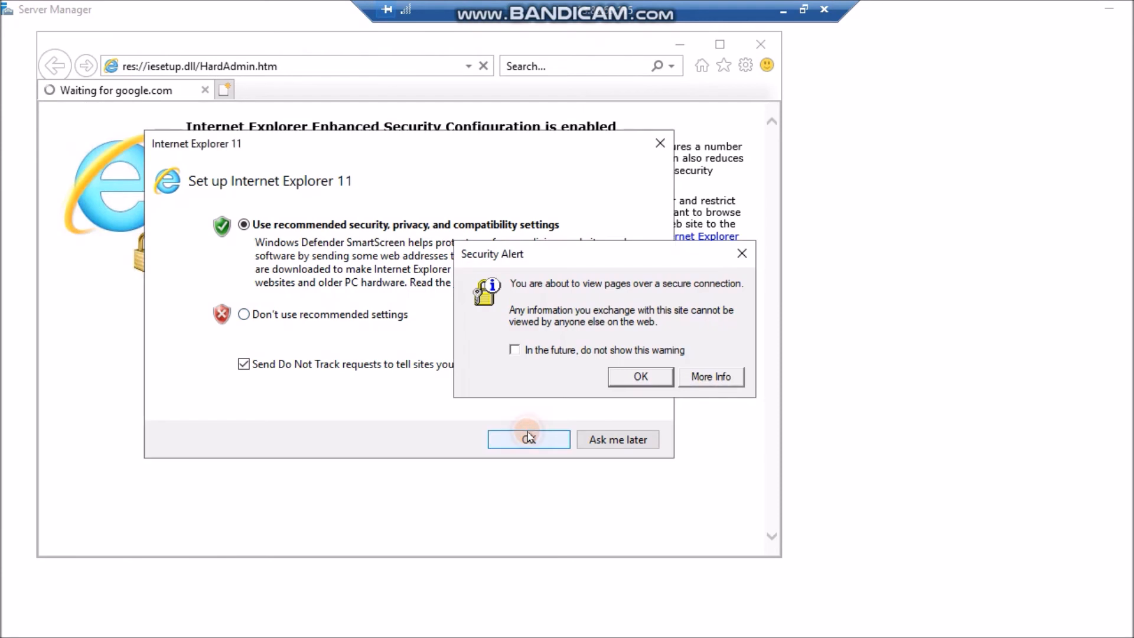
click(640, 376)
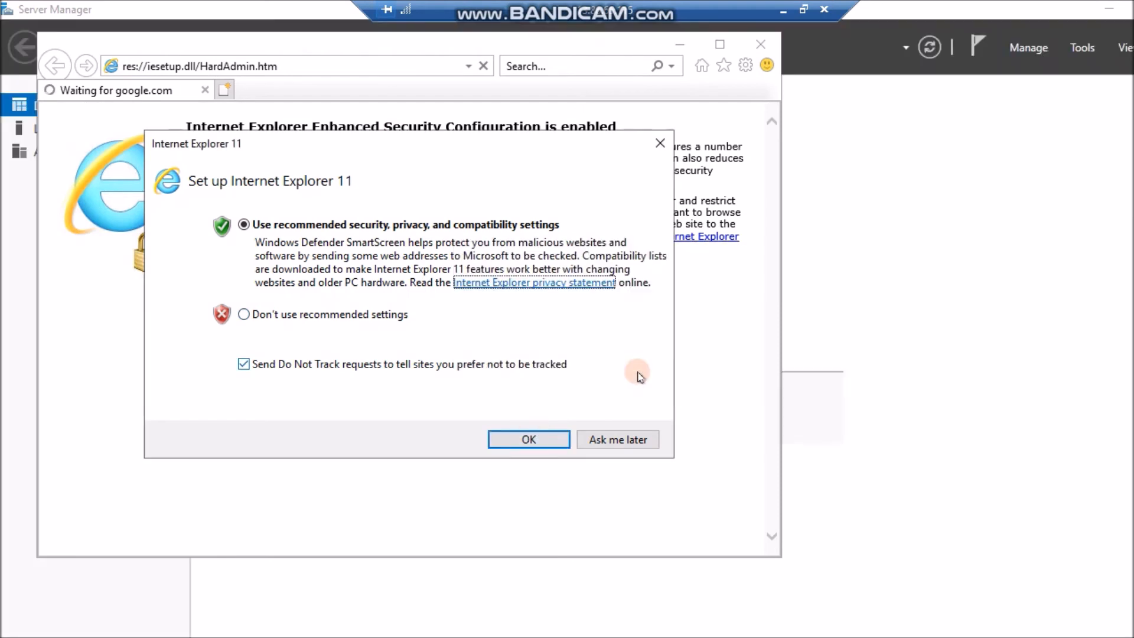
click(528, 438)
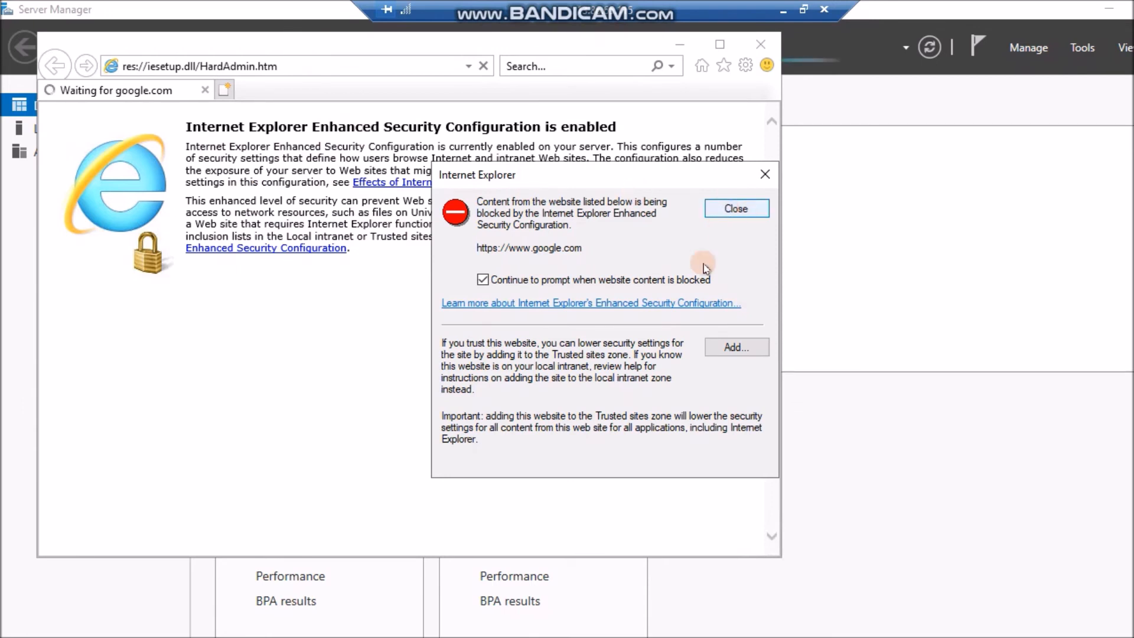
- Add google.com and gstatic.com to the trusted sites and dismiss the blocked-content notice
click(743, 348)
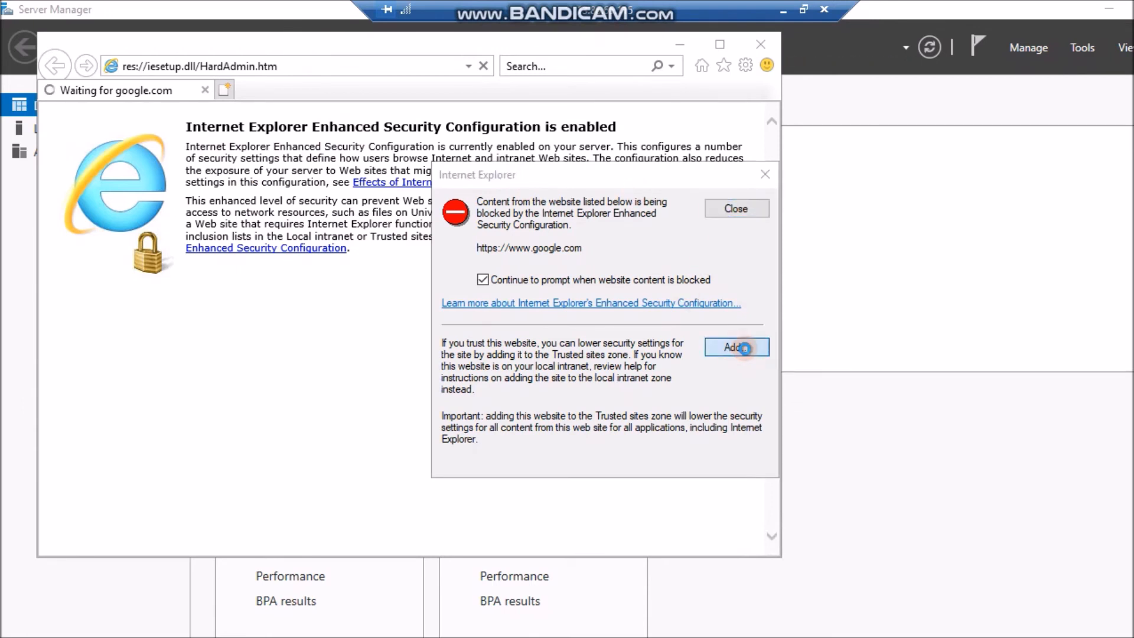
click(742, 313)
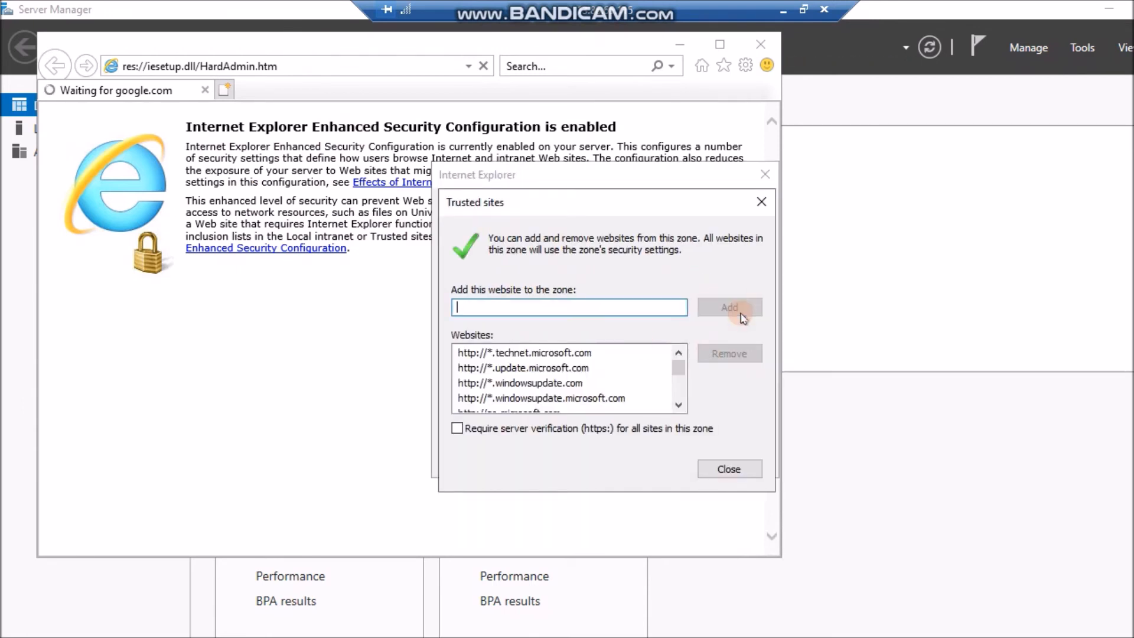
click(743, 471)
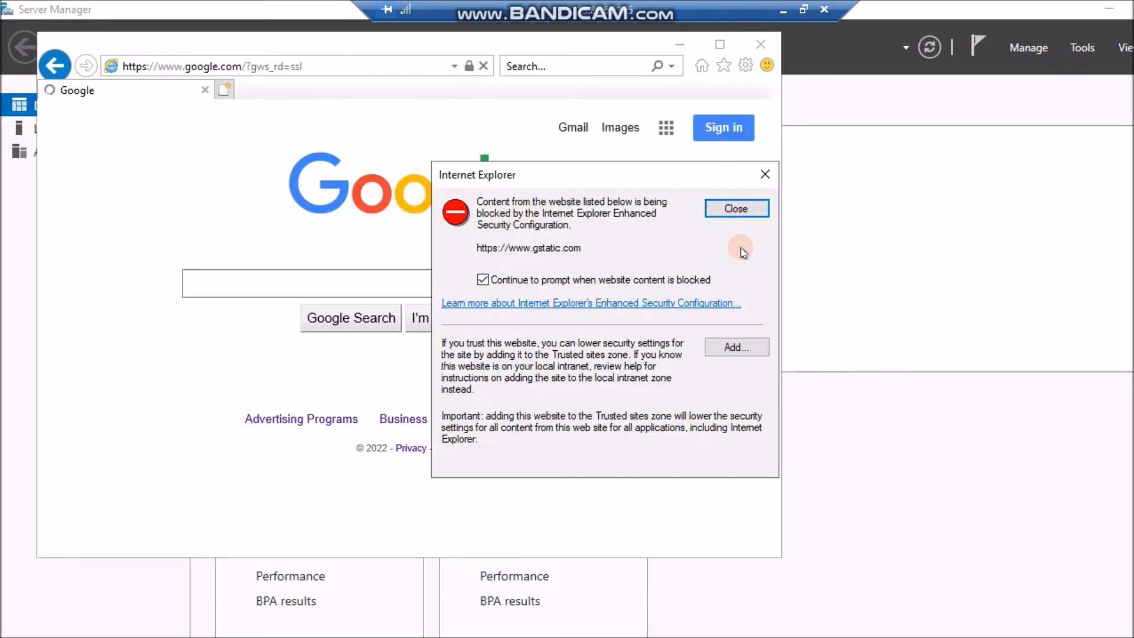
click(738, 347)
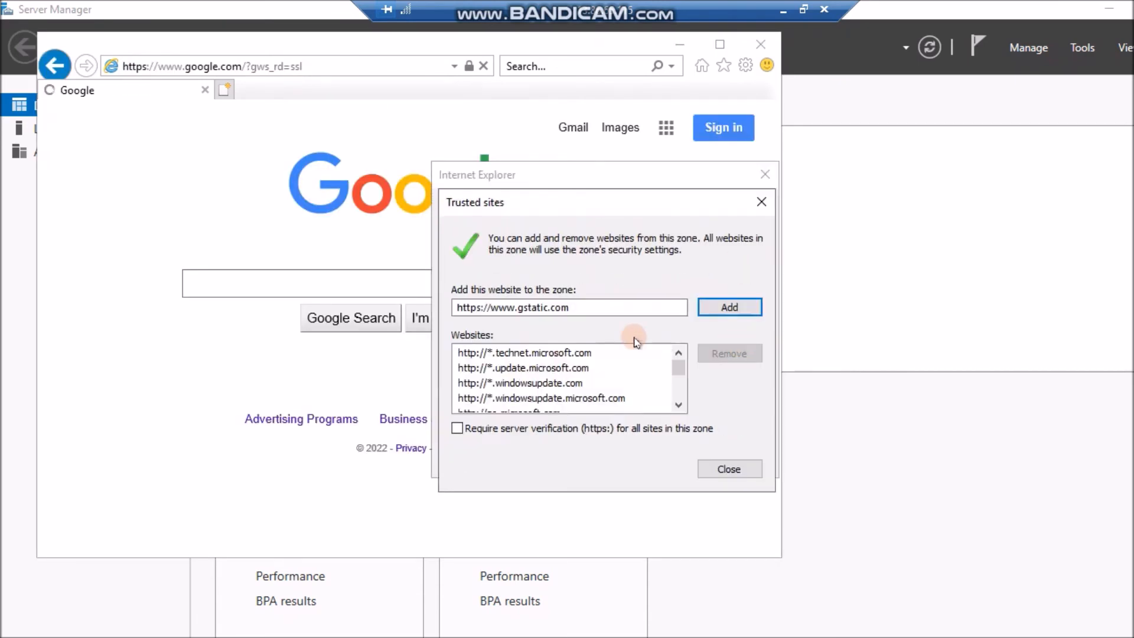
click(725, 313)
click(729, 468)
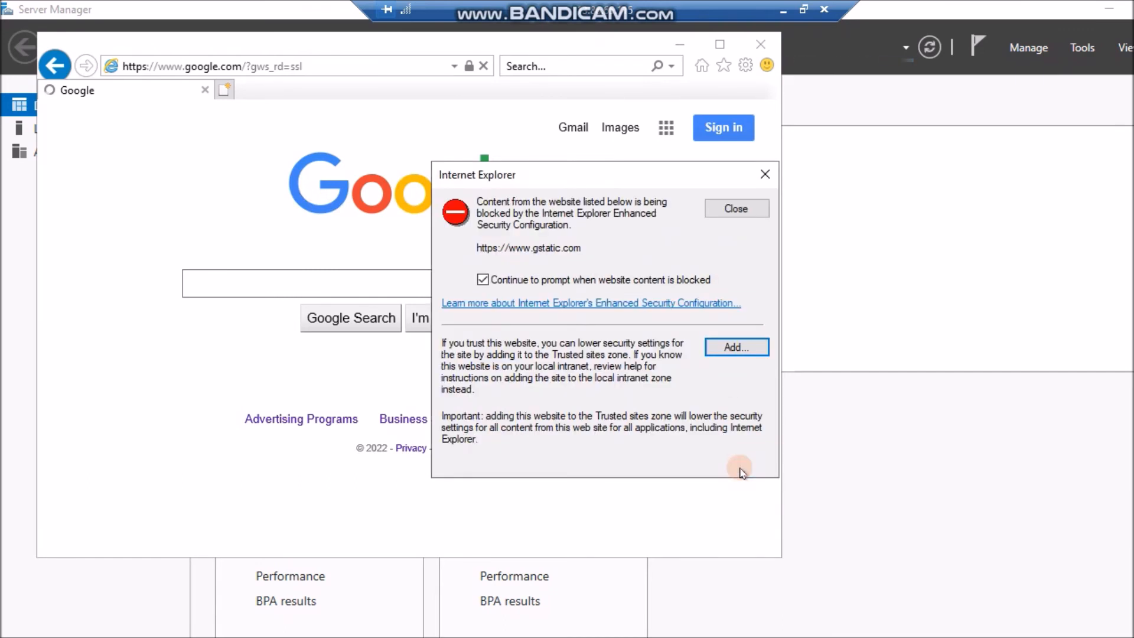
click(764, 174)
click(329, 65)
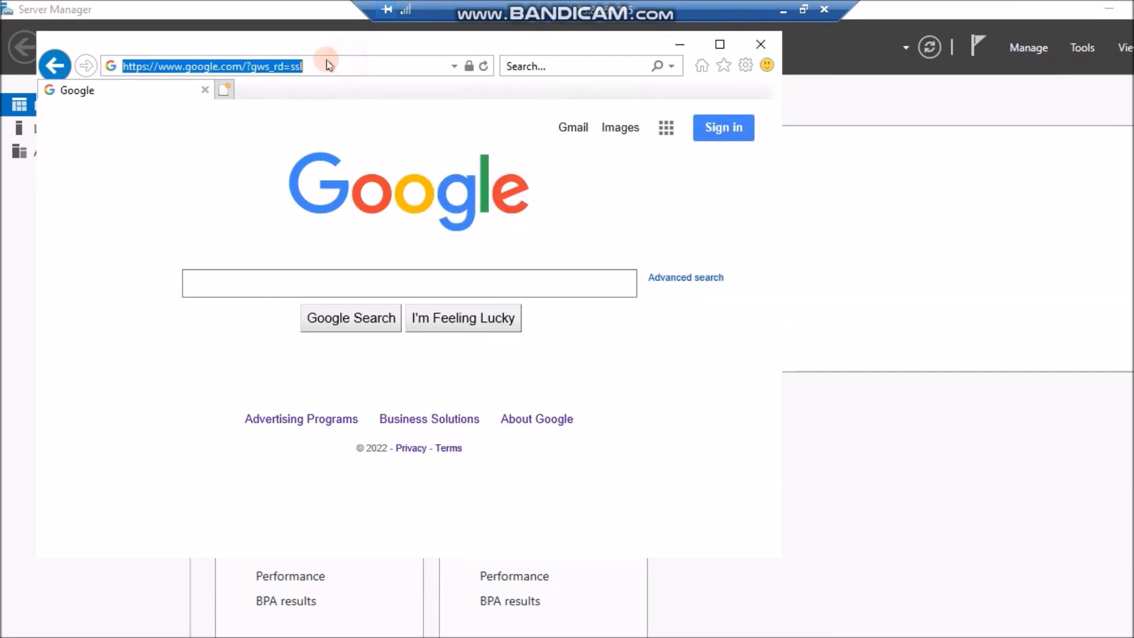
- Reload google.com, suppressing the insecure-connection warning and dismissing the blocked-content notice
text(google.c)
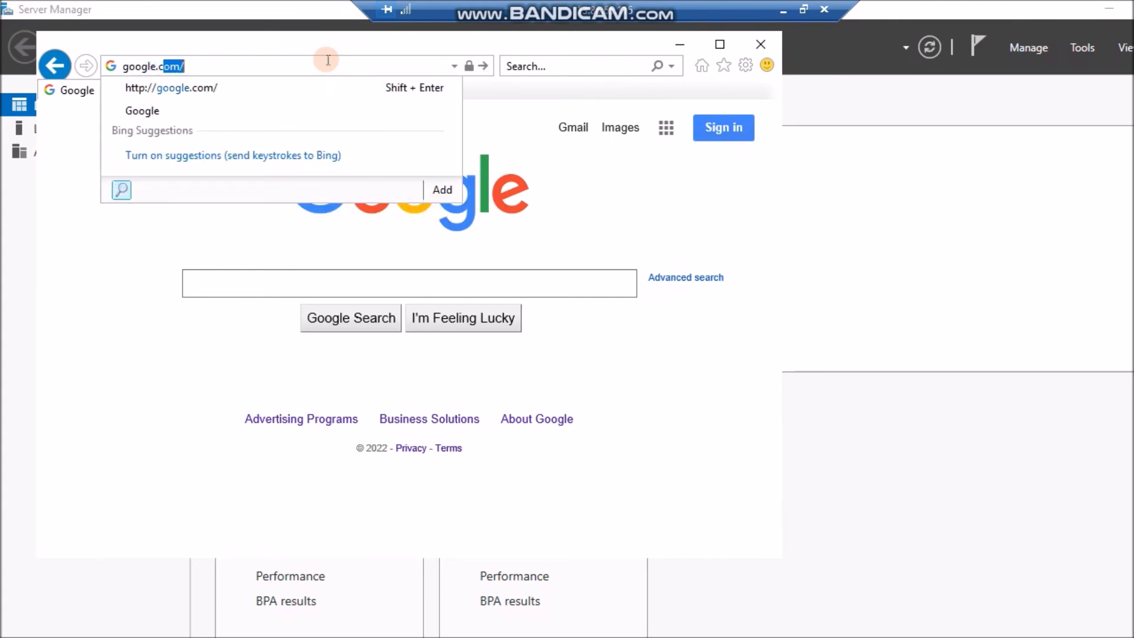
text(om)
key(Return)
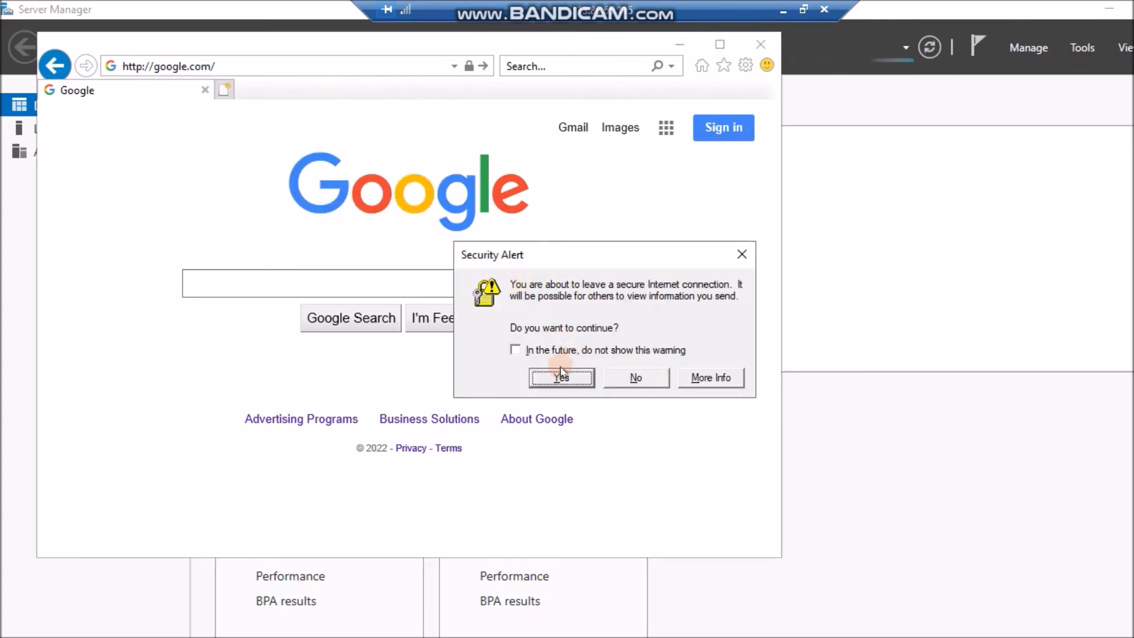
click(518, 351)
click(561, 377)
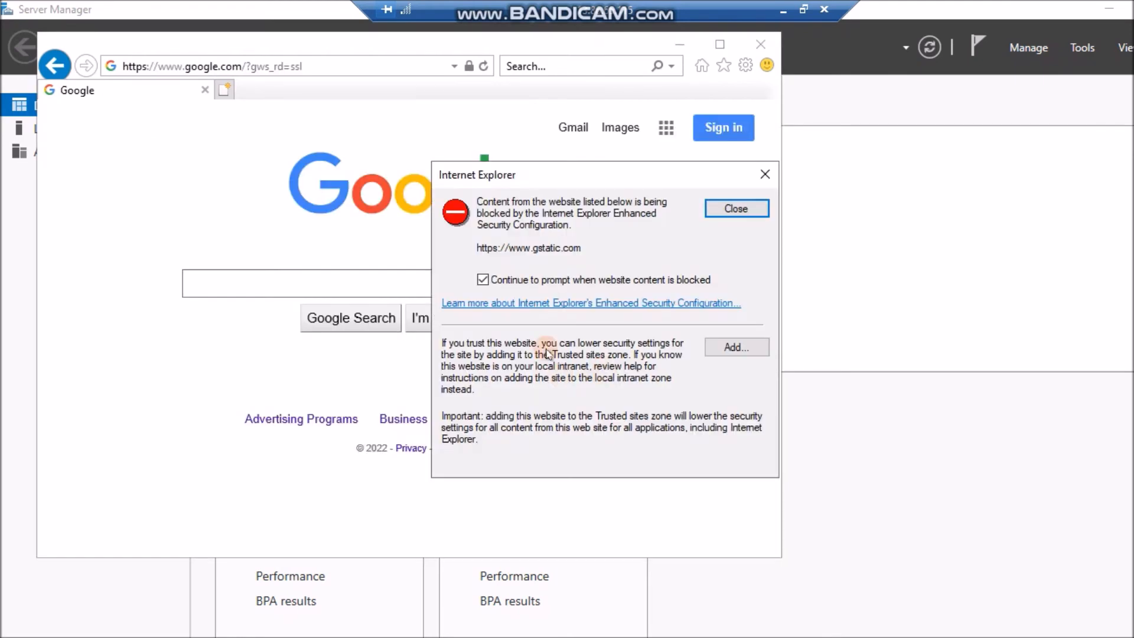
click(768, 176)
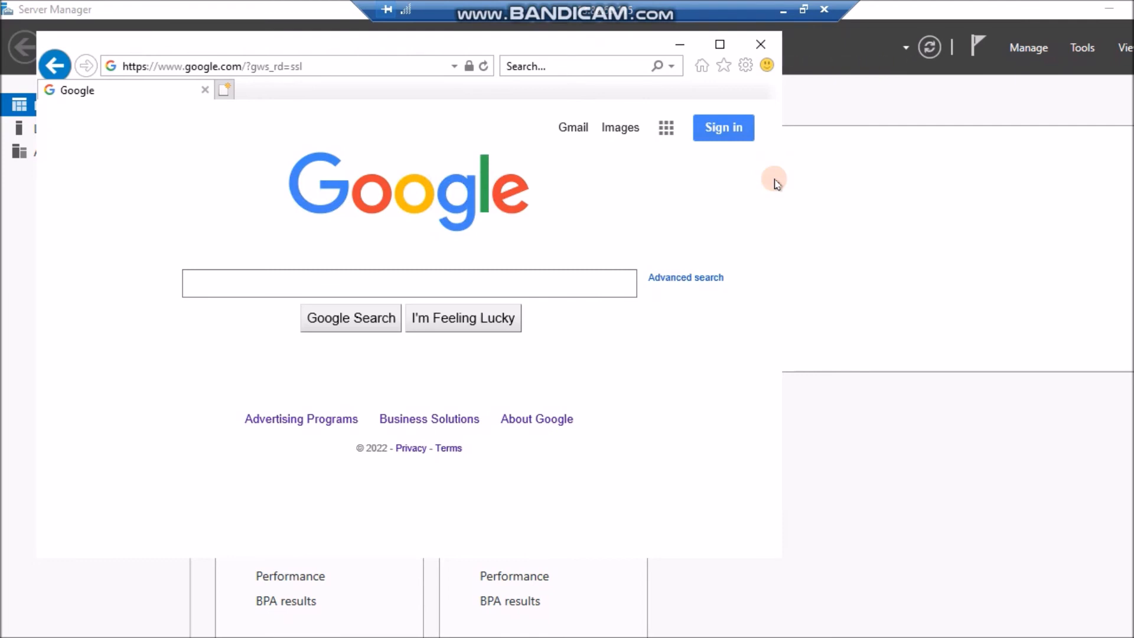
- Close Internet Explorer and the Admin Center notice, then leave the remote session
click(763, 47)
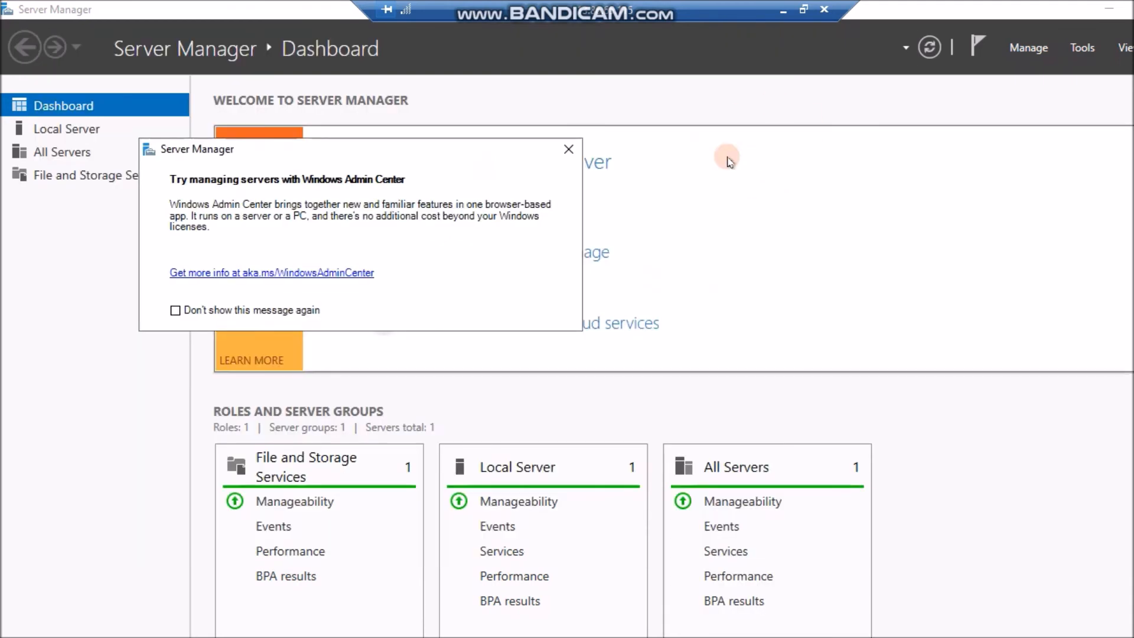
click(567, 149)
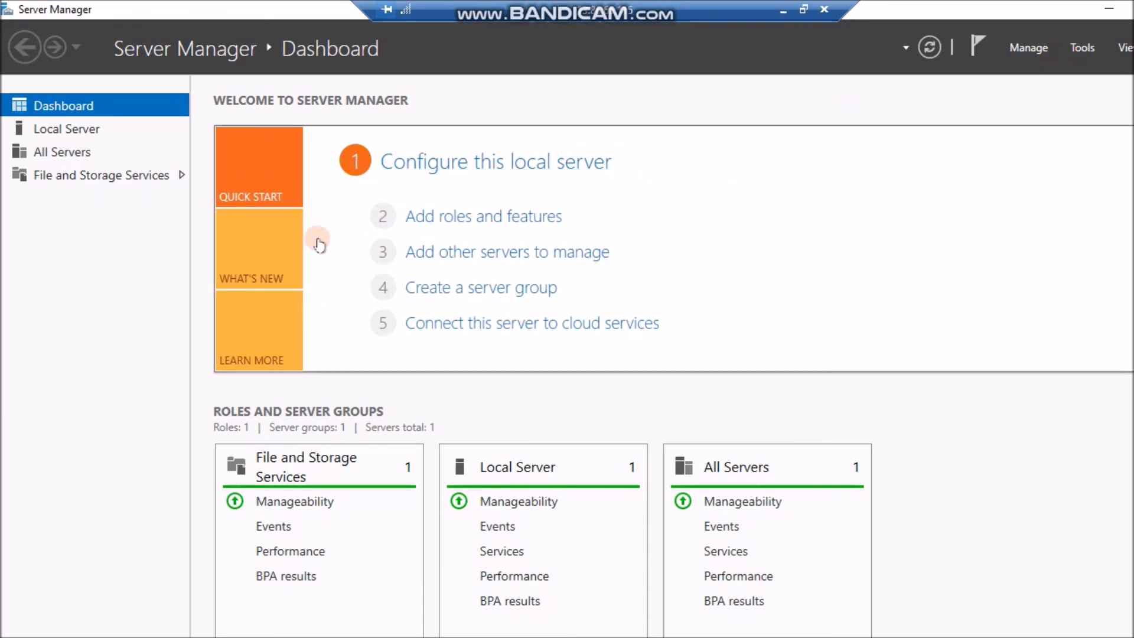
click(784, 11)
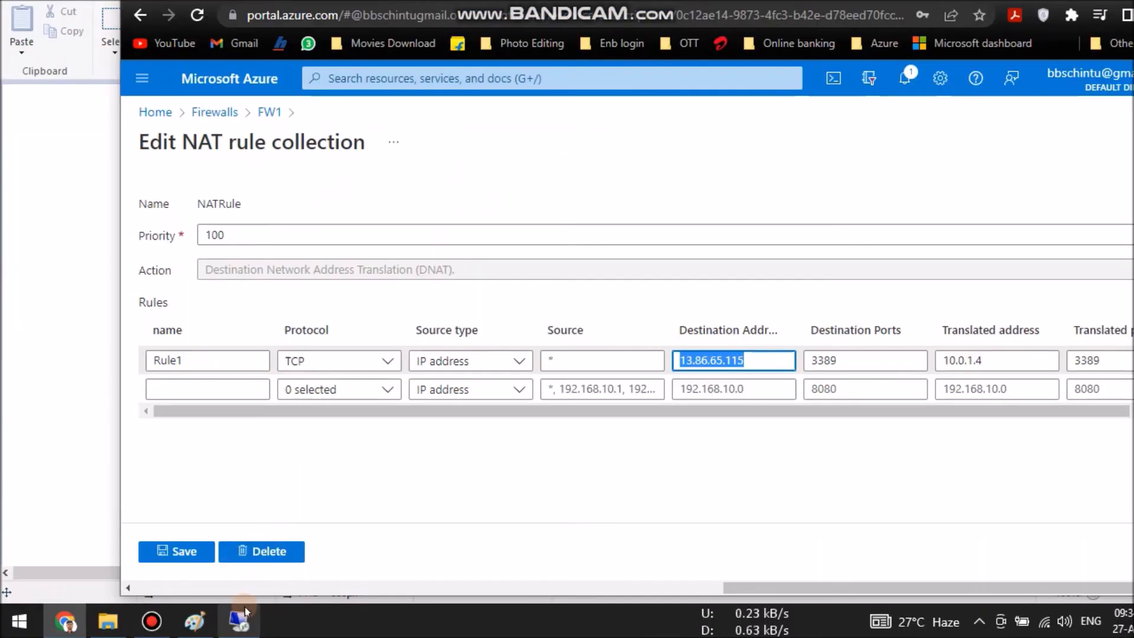
- In Paint, draw a rectangle between VNET1 and the USER box, undoing an extra one
click(195, 621)
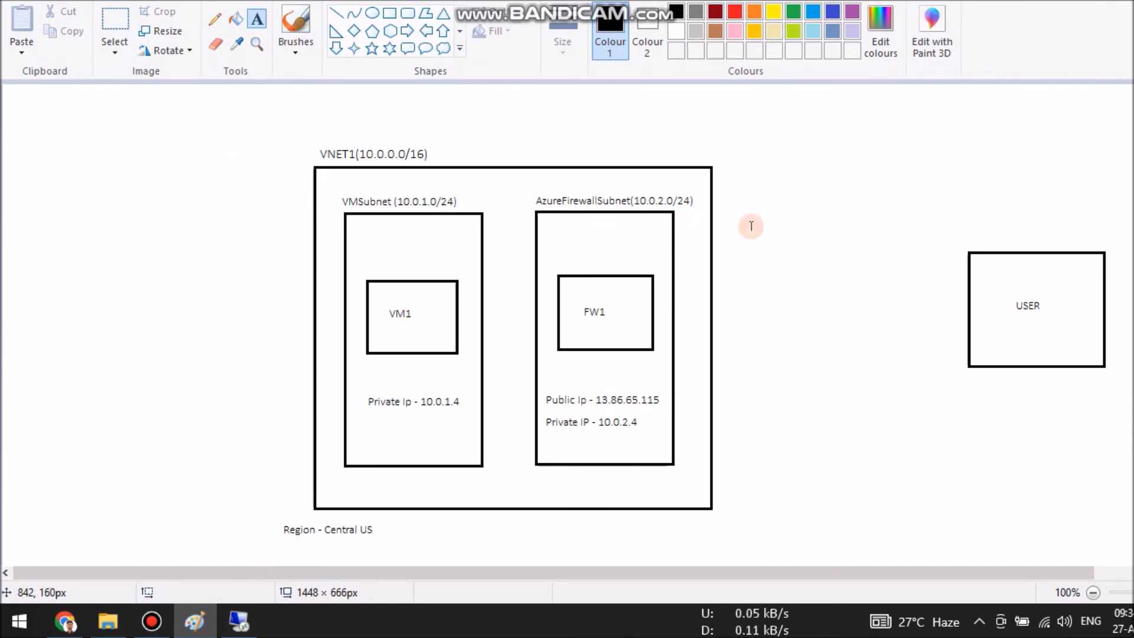
click(390, 56)
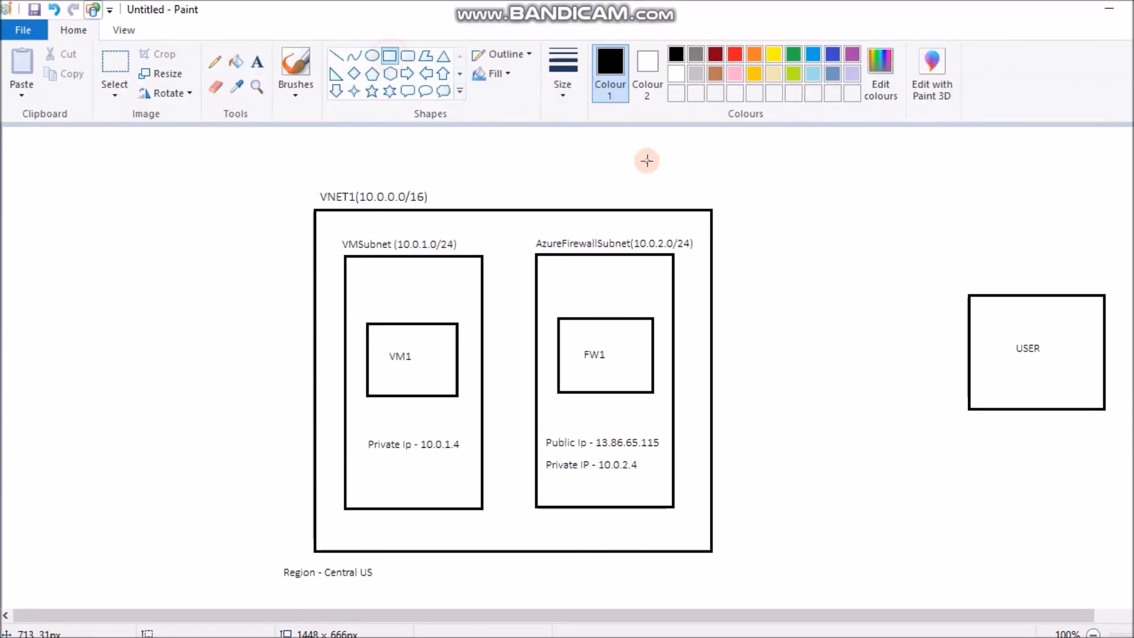
drag(750, 155, 896, 261)
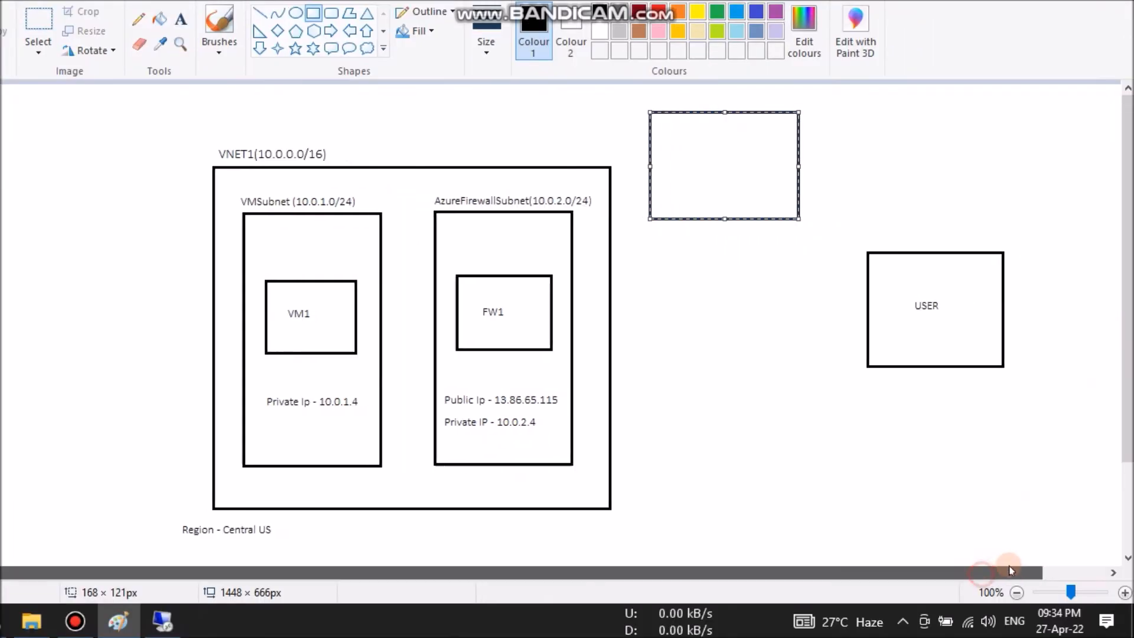
click(347, 118)
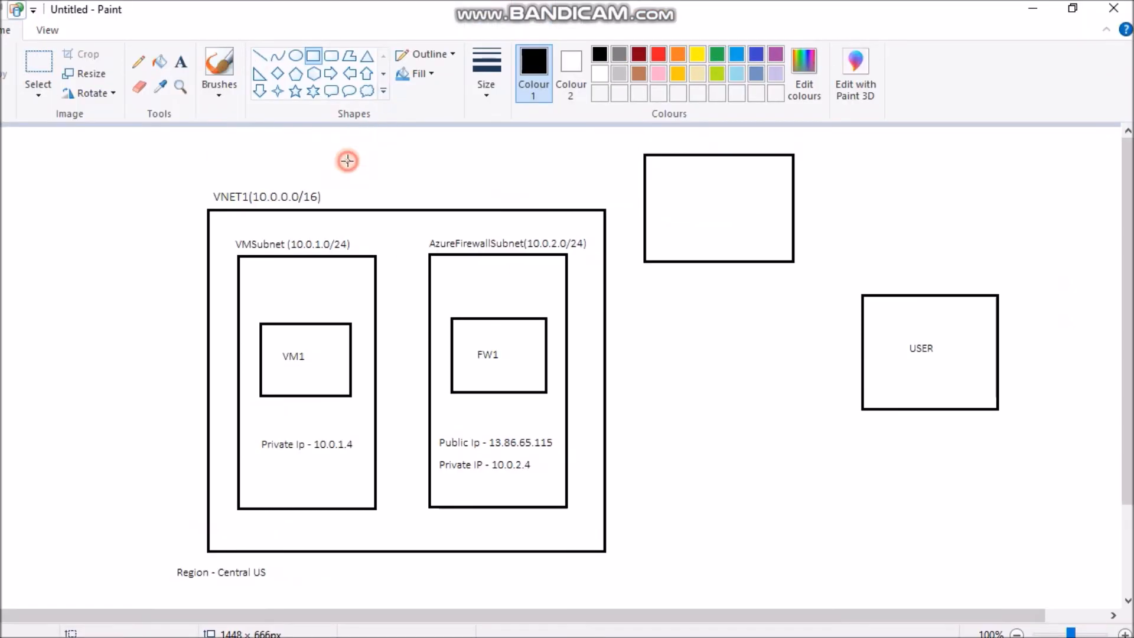
mouse_move(328, 322)
mouse_down()
mouse_move(435, 190)
mouse_move(504, 190)
mouse_move(476, 187)
mouse_up()
key(ctrl+z)
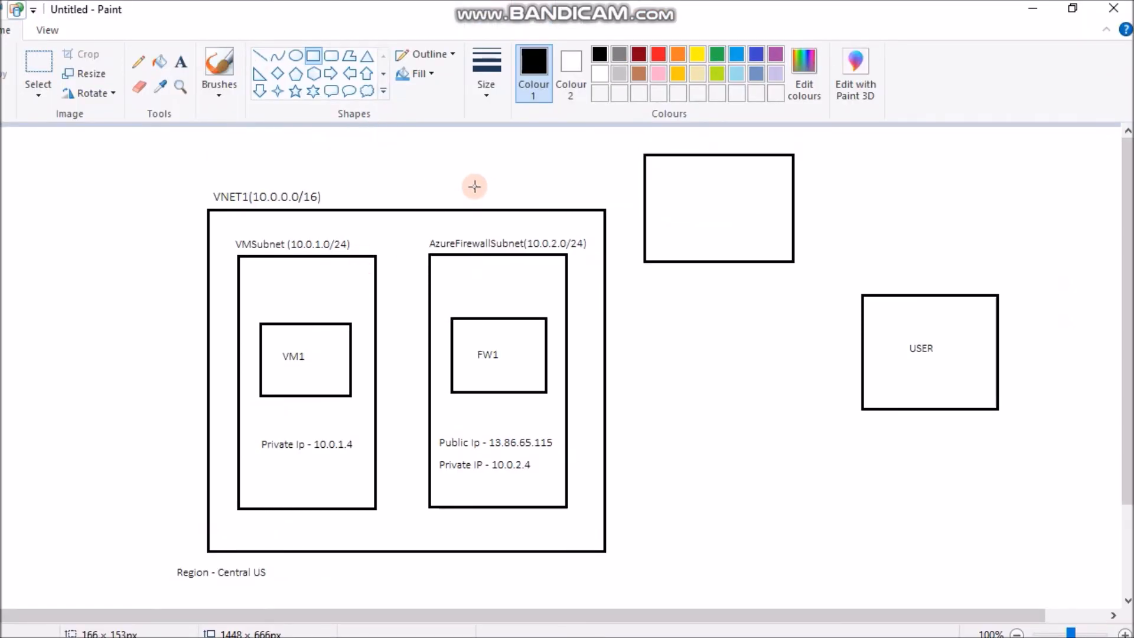
- Draw a line from VMSubnet to the new box, and a line from USER ending in a cloud
click(260, 56)
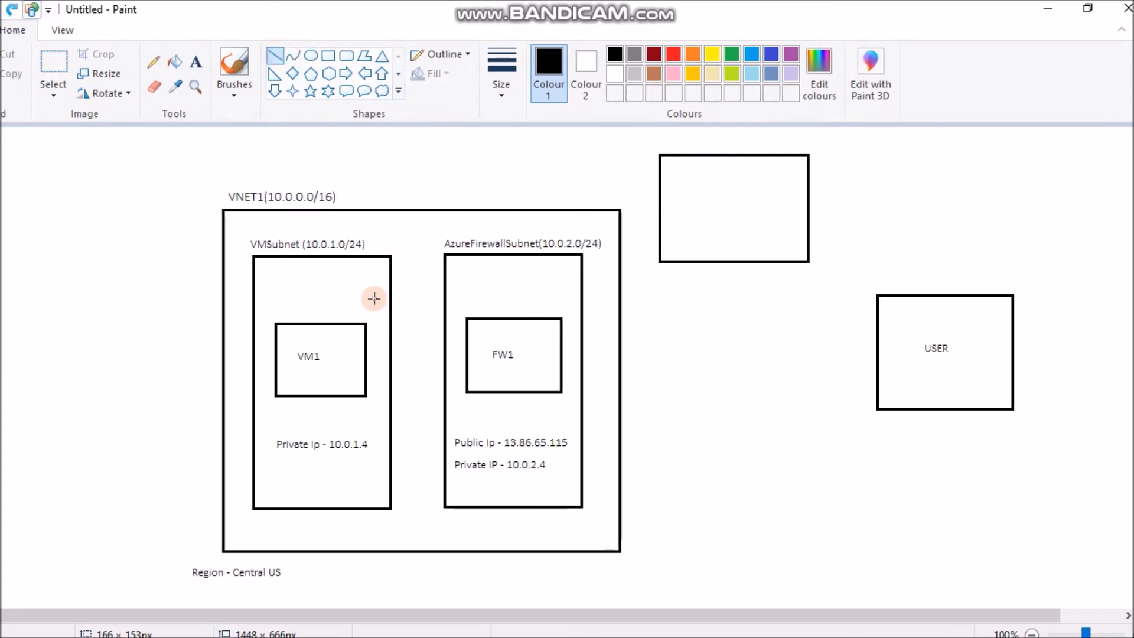
drag(381, 253, 656, 189)
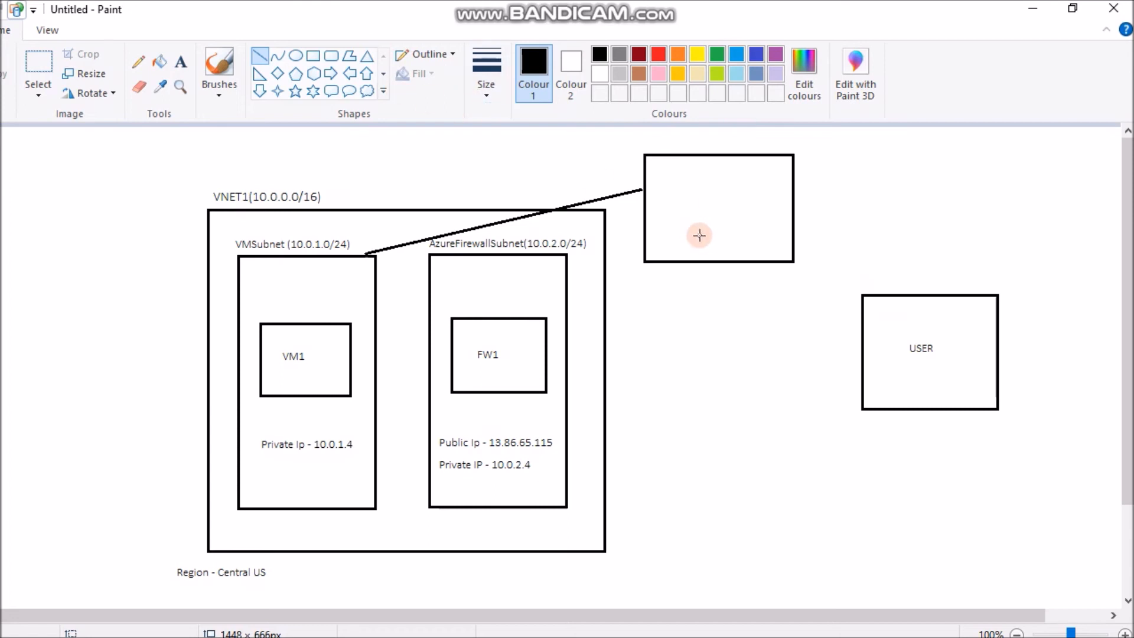
drag(861, 343, 806, 341)
click(820, 384)
click(368, 91)
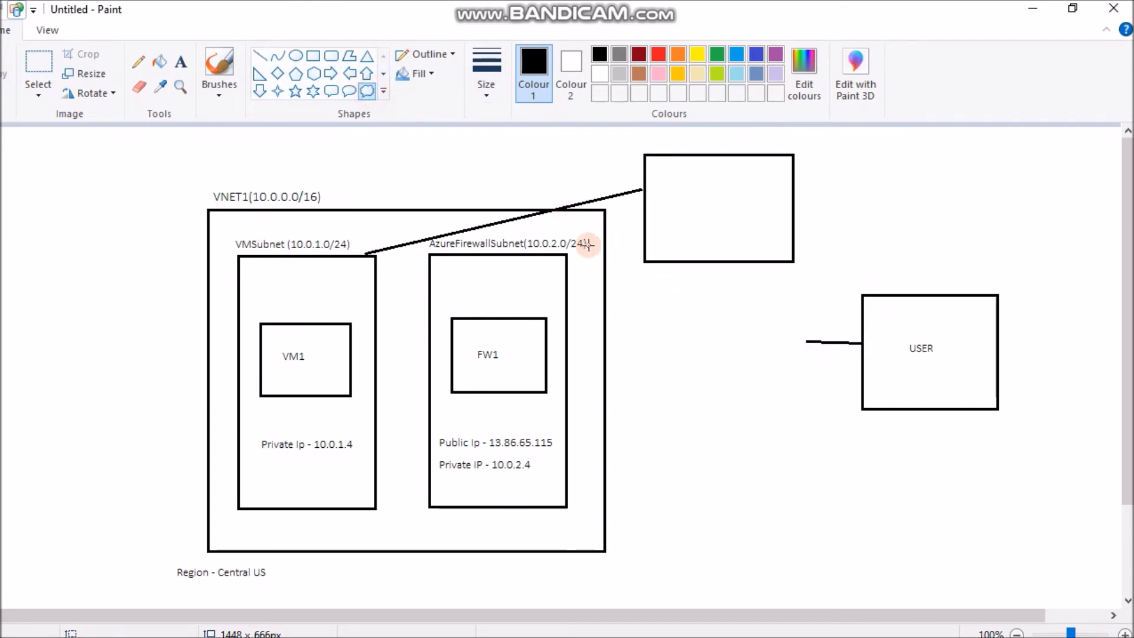
mouse_move(727, 308)
mouse_down()
mouse_move(770, 359)
mouse_move(806, 372)
mouse_up()
click(693, 303)
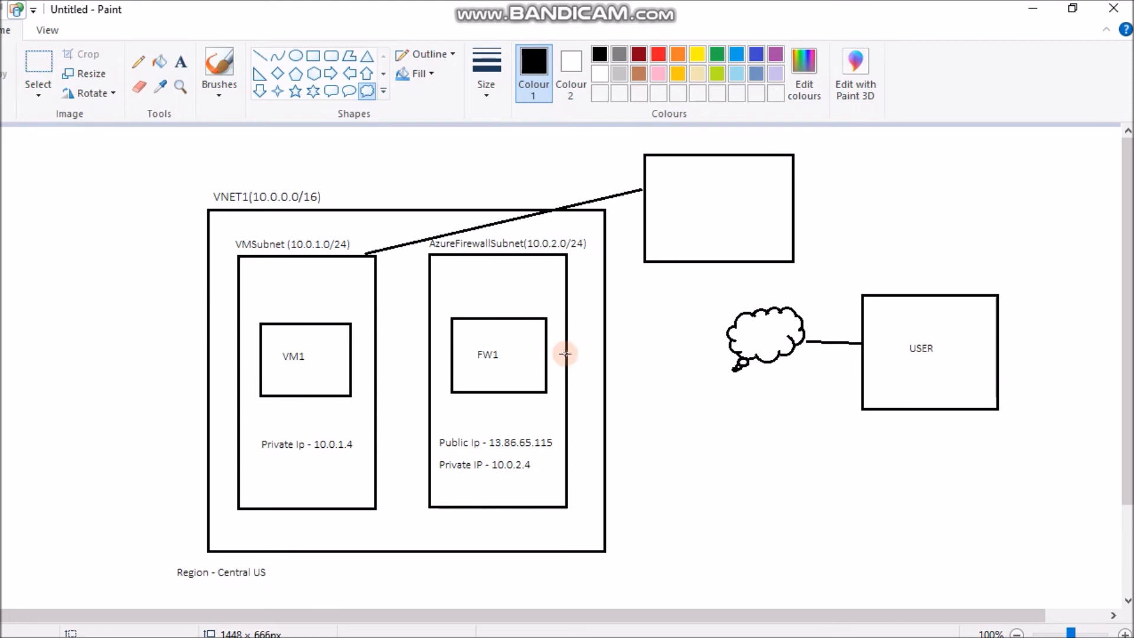
- Remove an extra cloud, then draw lines connecting FW1 to the cloud and VM1 to FW1
drag(549, 358, 678, 336)
key(ctrl+z)
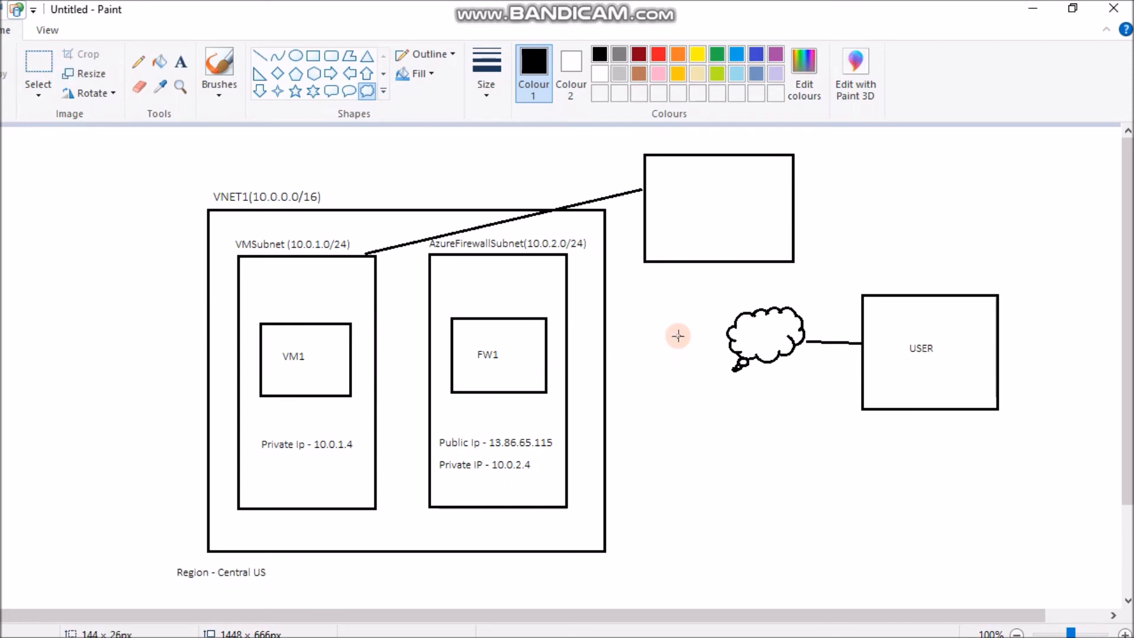
click(260, 57)
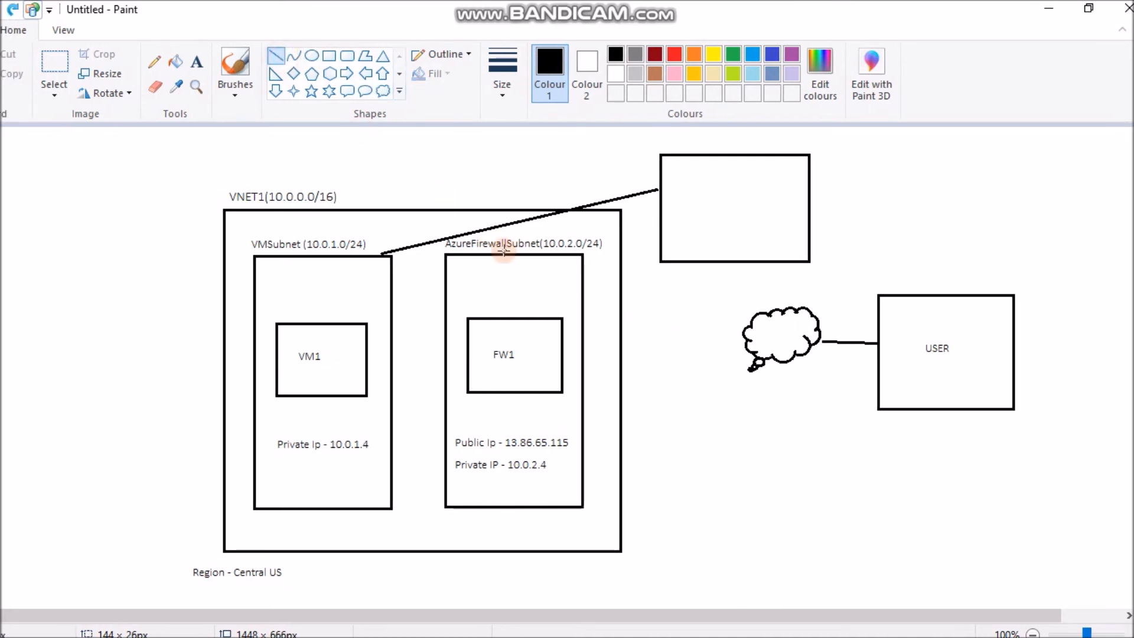
drag(561, 352, 747, 341)
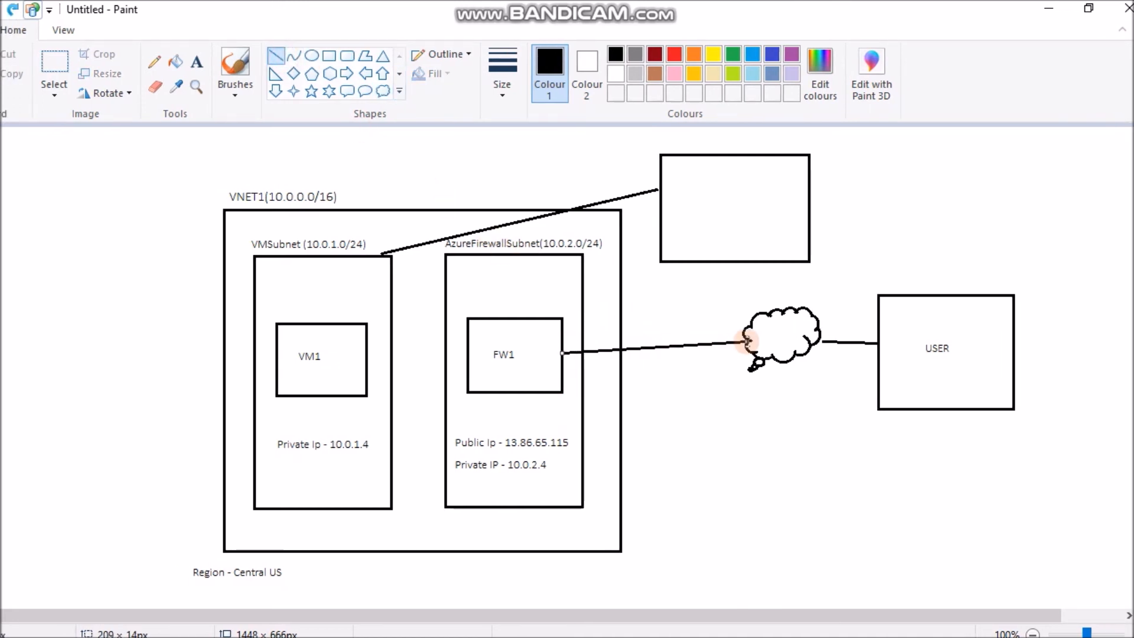
click(372, 359)
drag(367, 359, 468, 357)
click(719, 411)
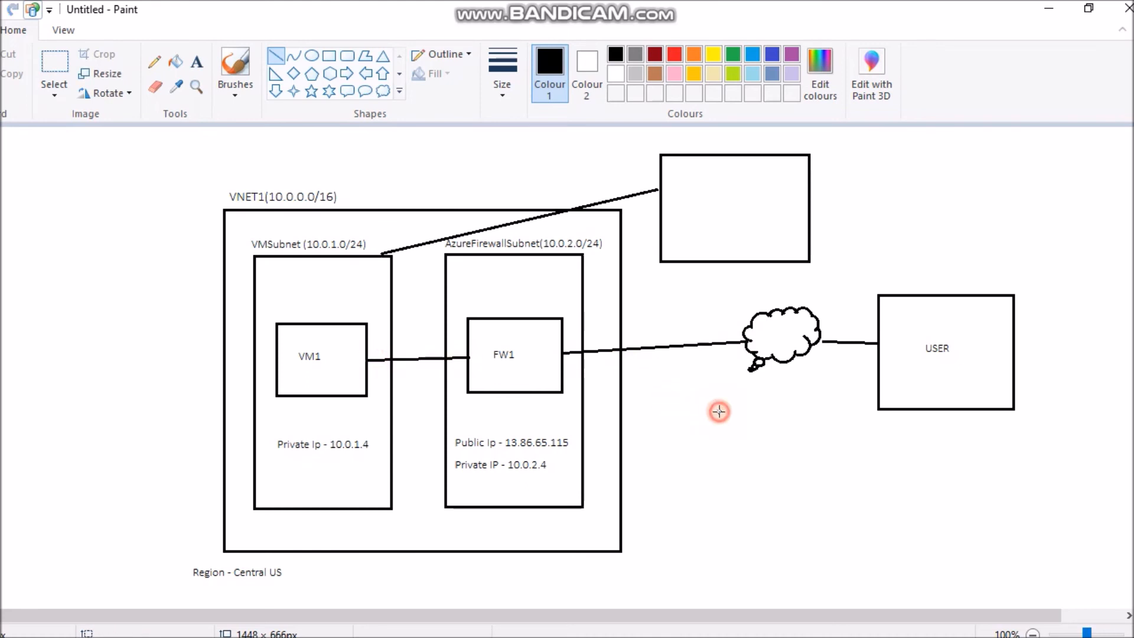
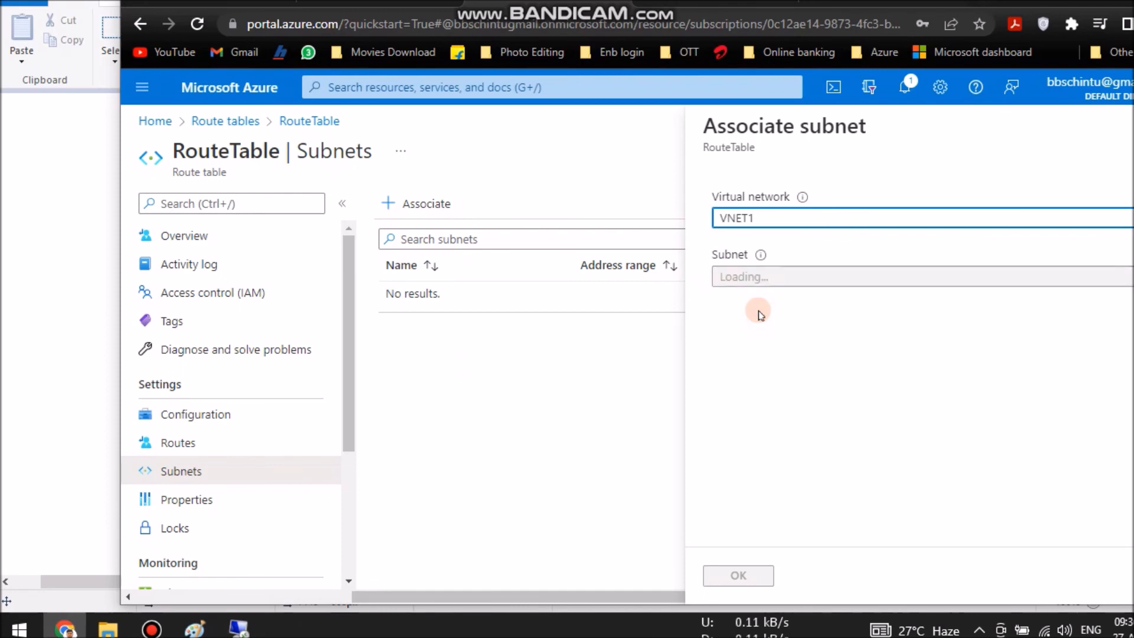
- Pick VMSubnet from VNET1's subnet list and confirm associating it with RouteTable
click(792, 276)
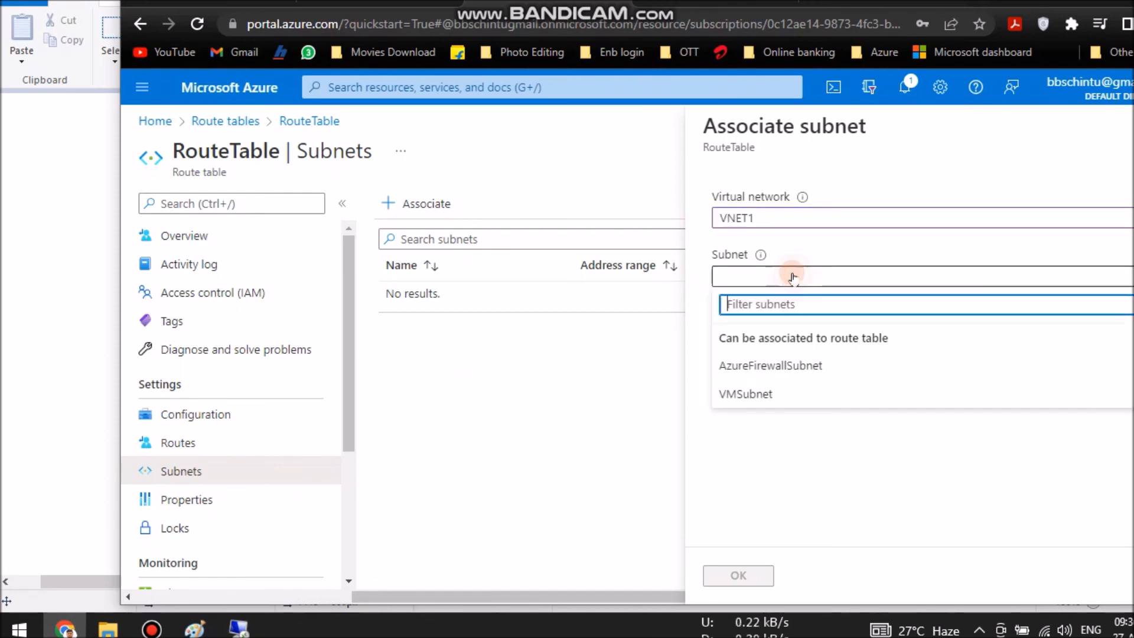
click(771, 396)
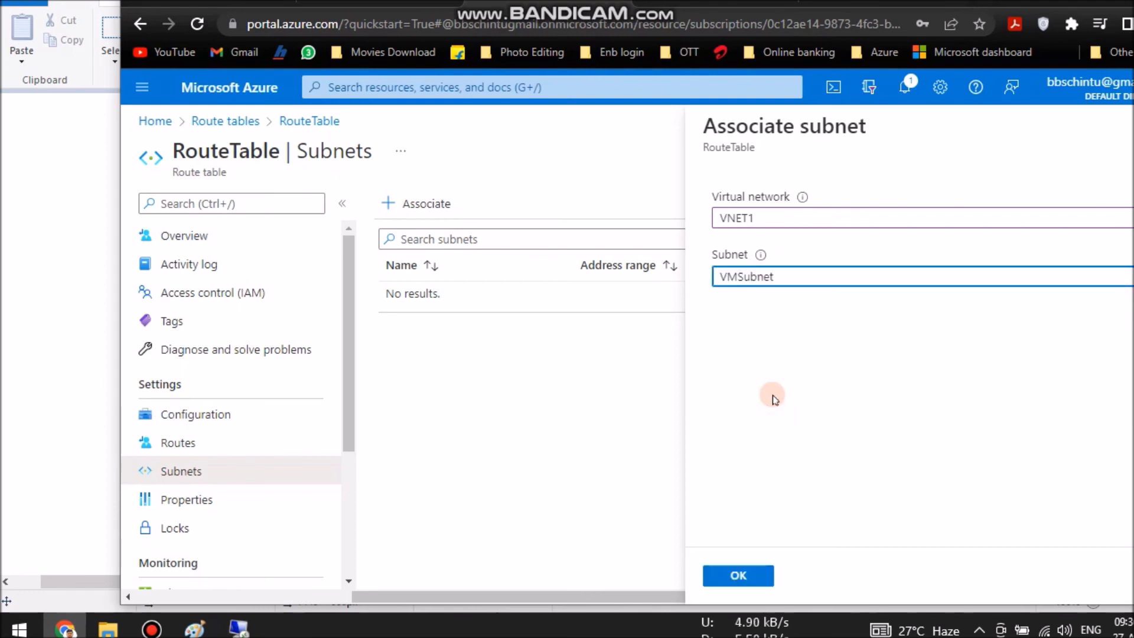
click(737, 575)
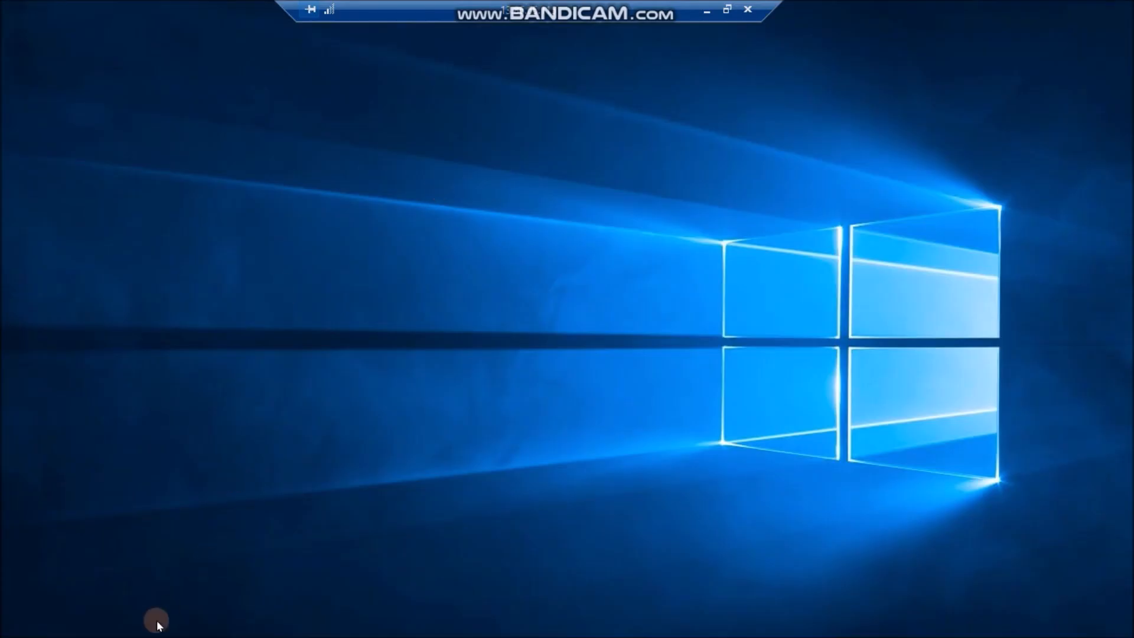
- On the remote VM, browse to google.com in Internet Explorer and see the firewall deny it
click(149, 621)
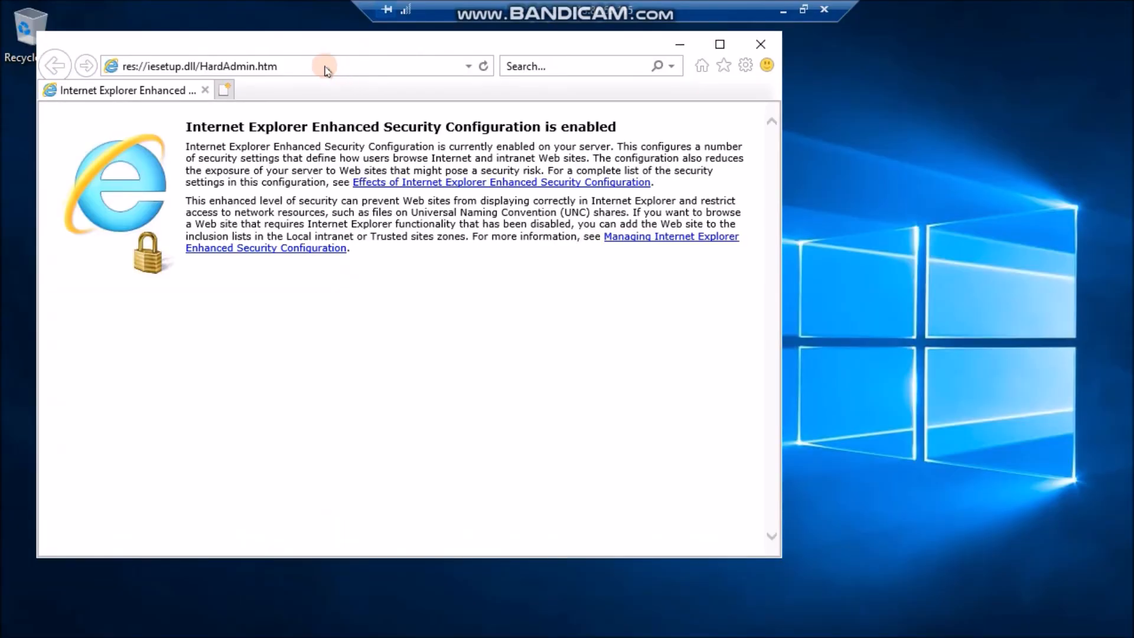
click(324, 67)
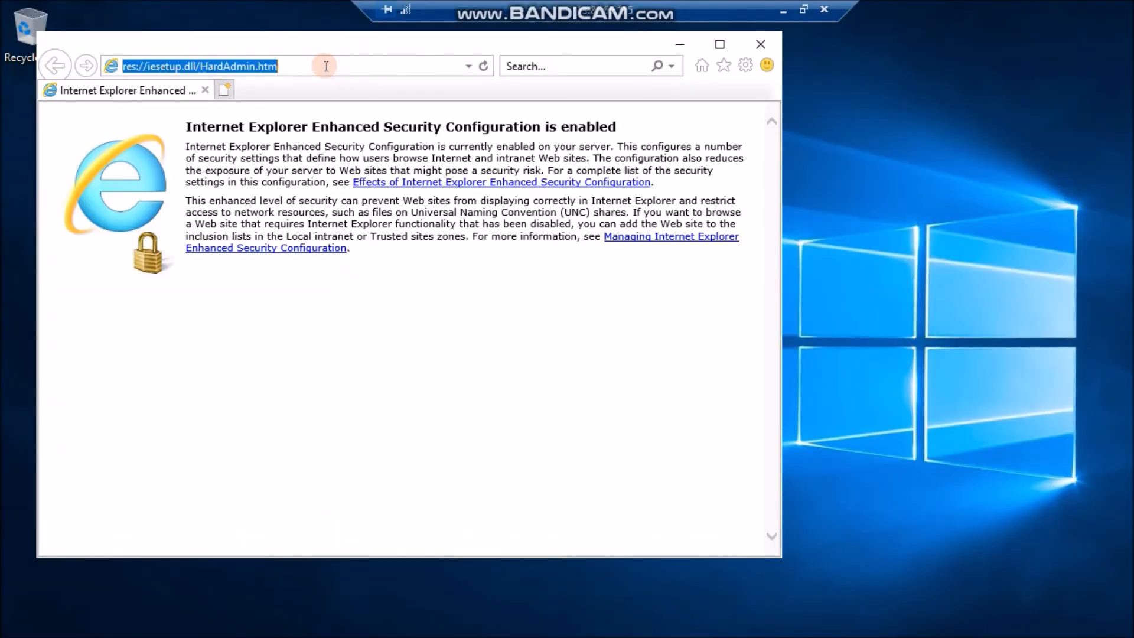
text(google.com/)
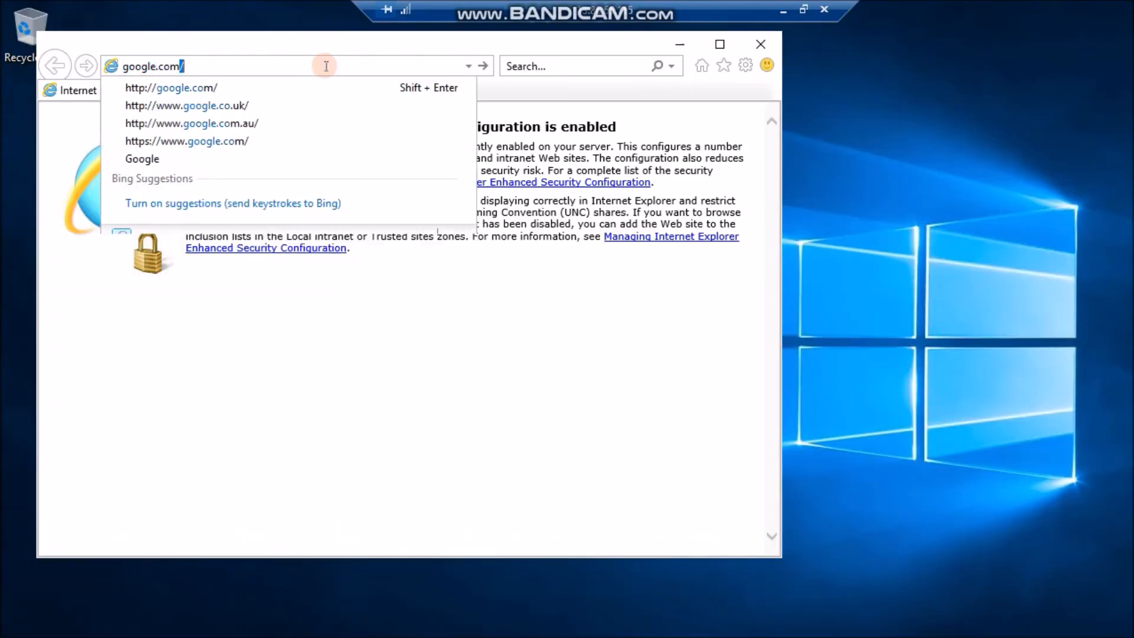
key(Return)
click(383, 160)
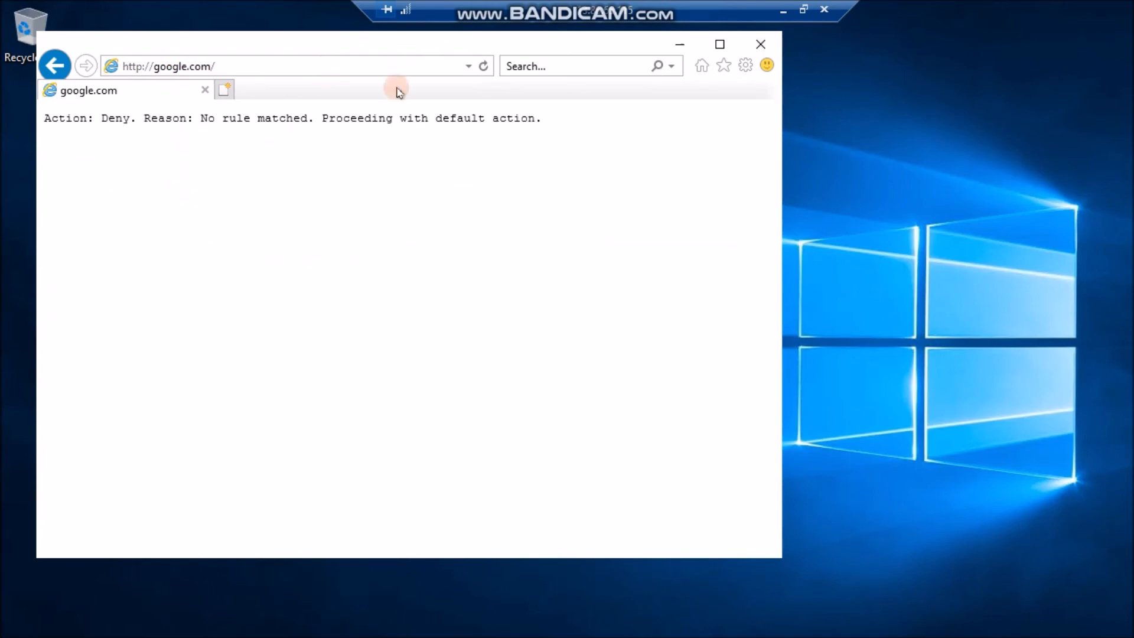
click(269, 61)
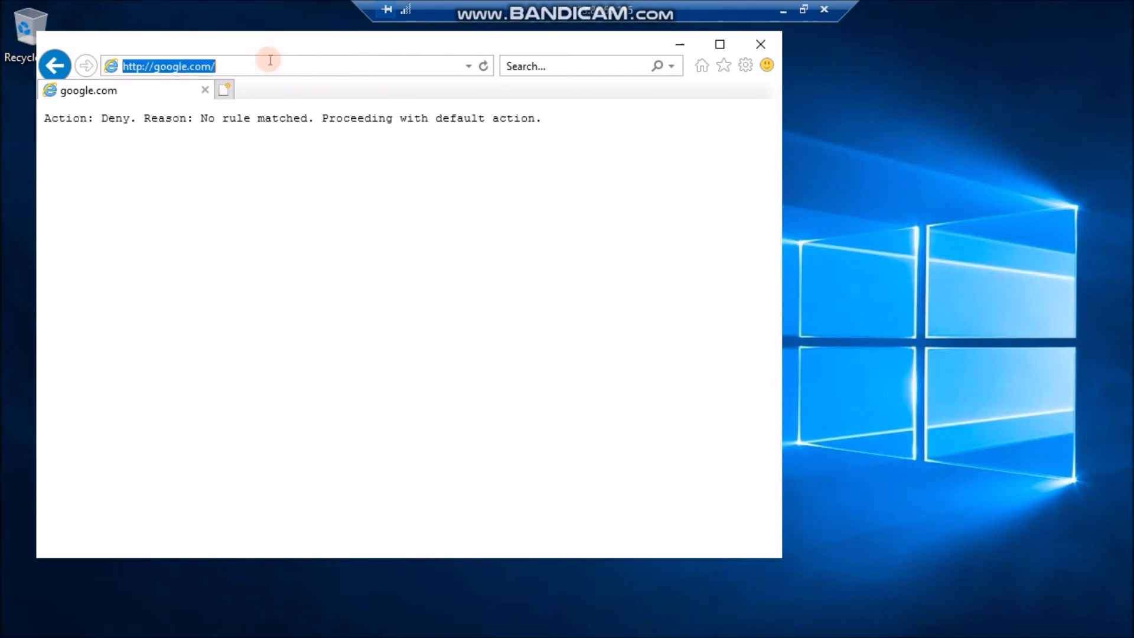
click(270, 61)
click(282, 59)
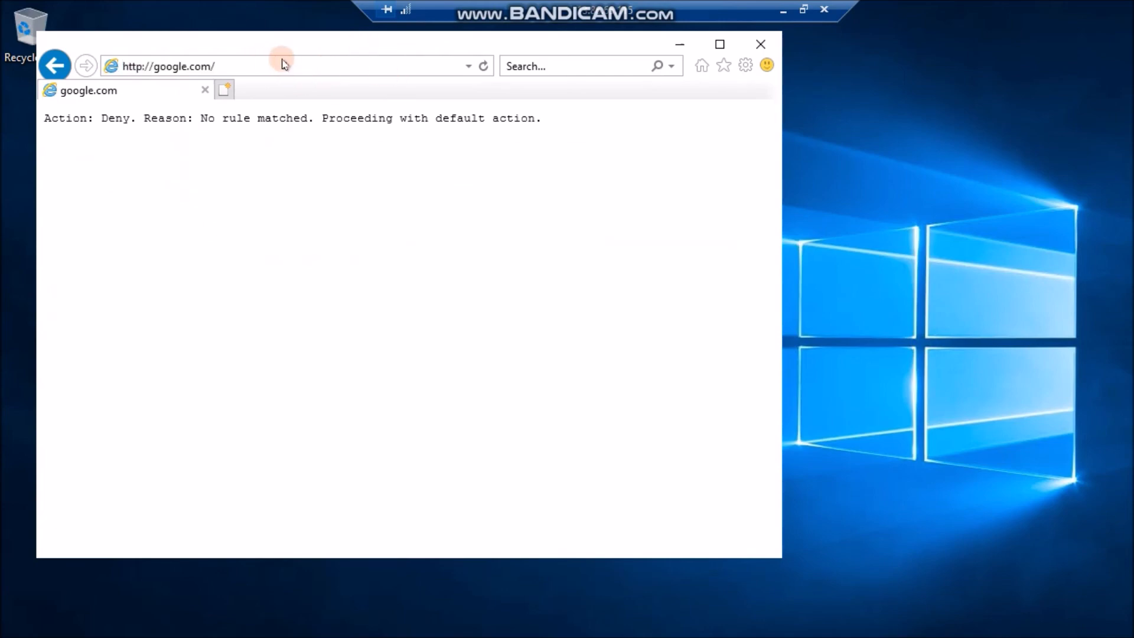
click(282, 60)
- Browse to microsoft.com, confirm it is also denied, and minimise the remote session
click(783, 12)
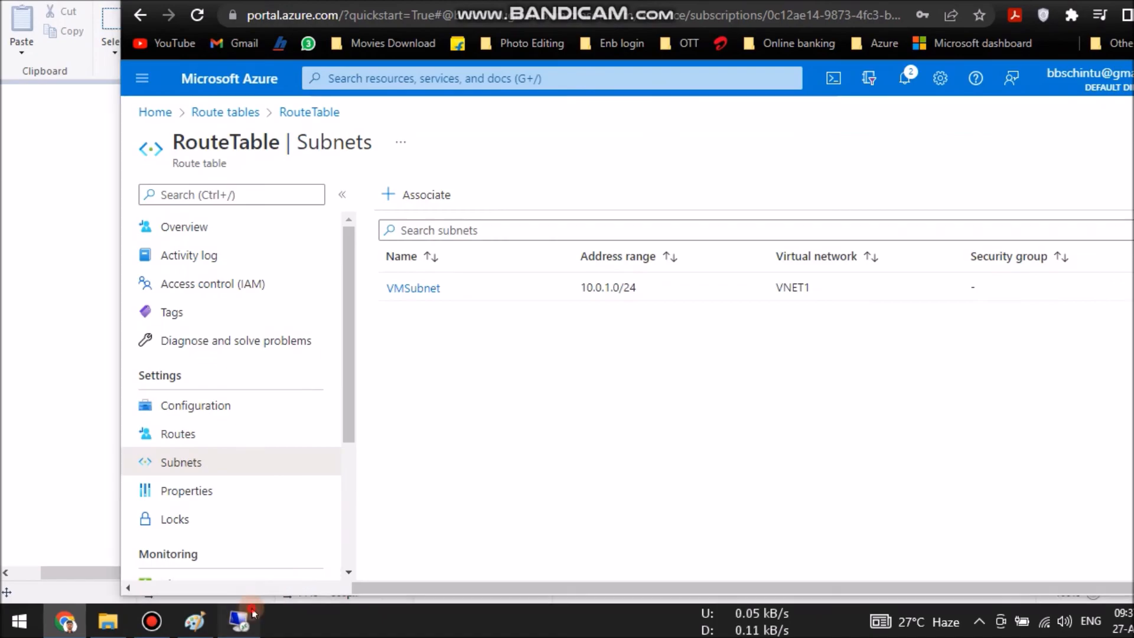
click(249, 614)
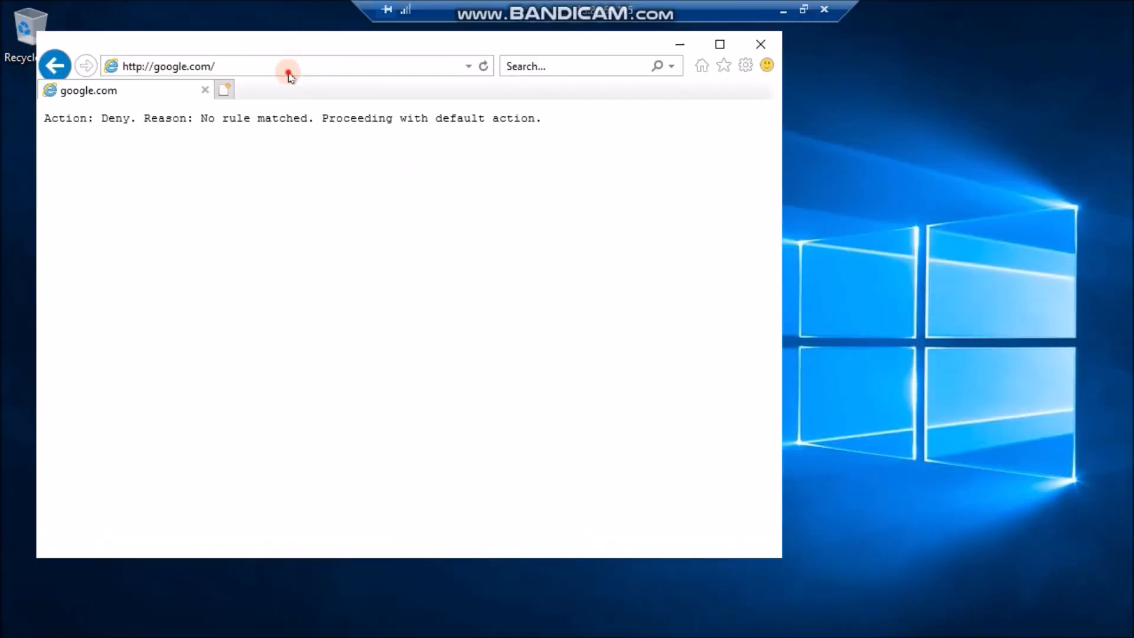
click(289, 30)
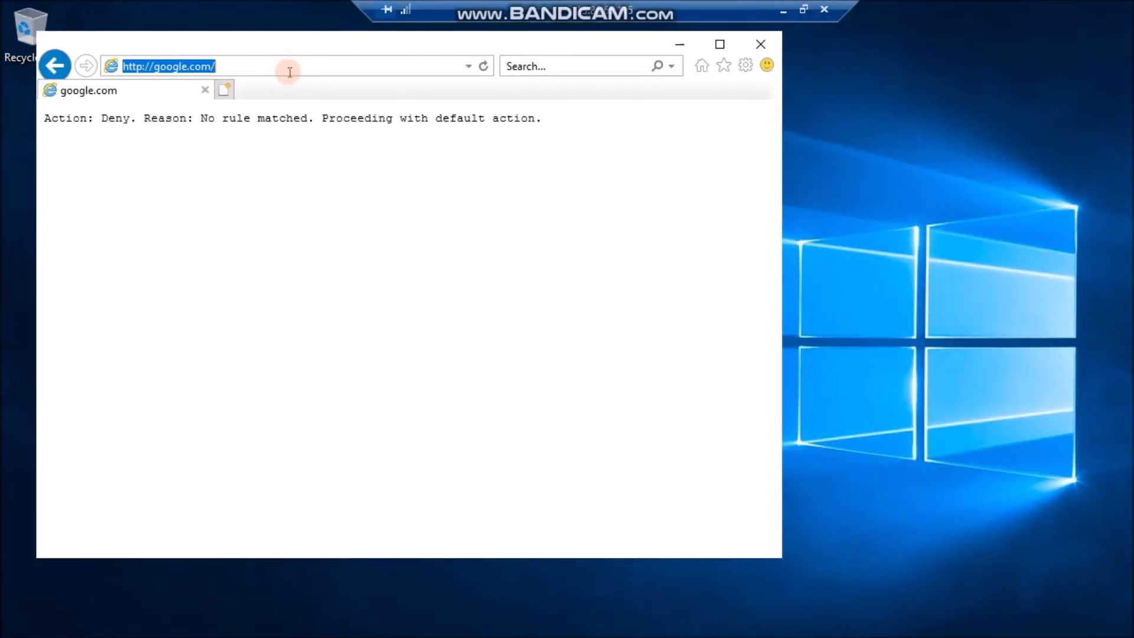
text(micr)
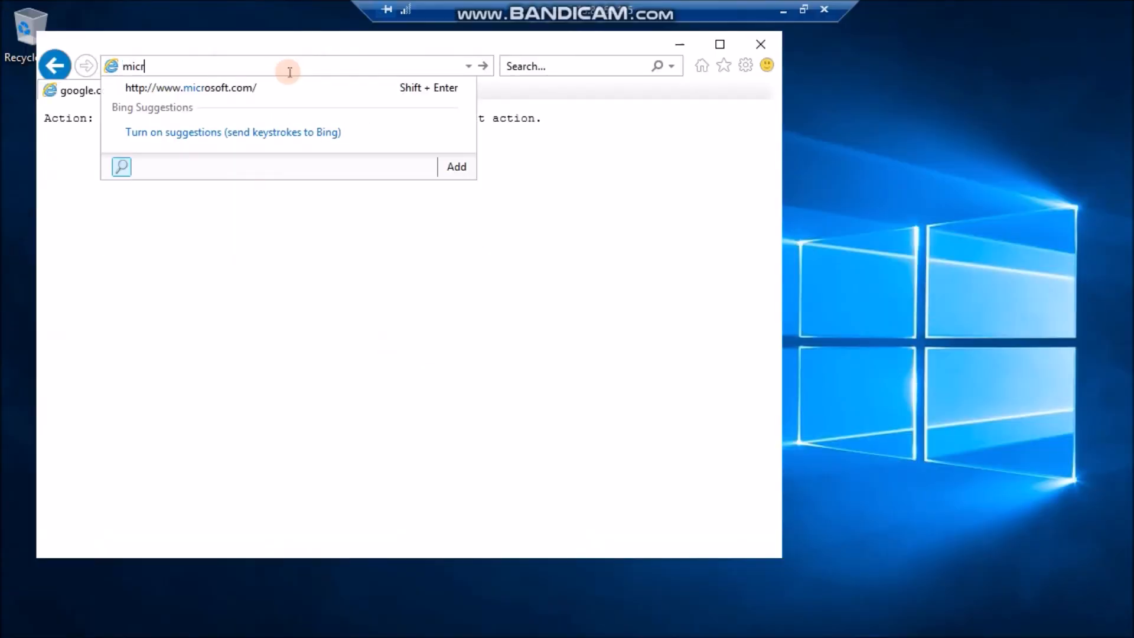
key(shift+Return)
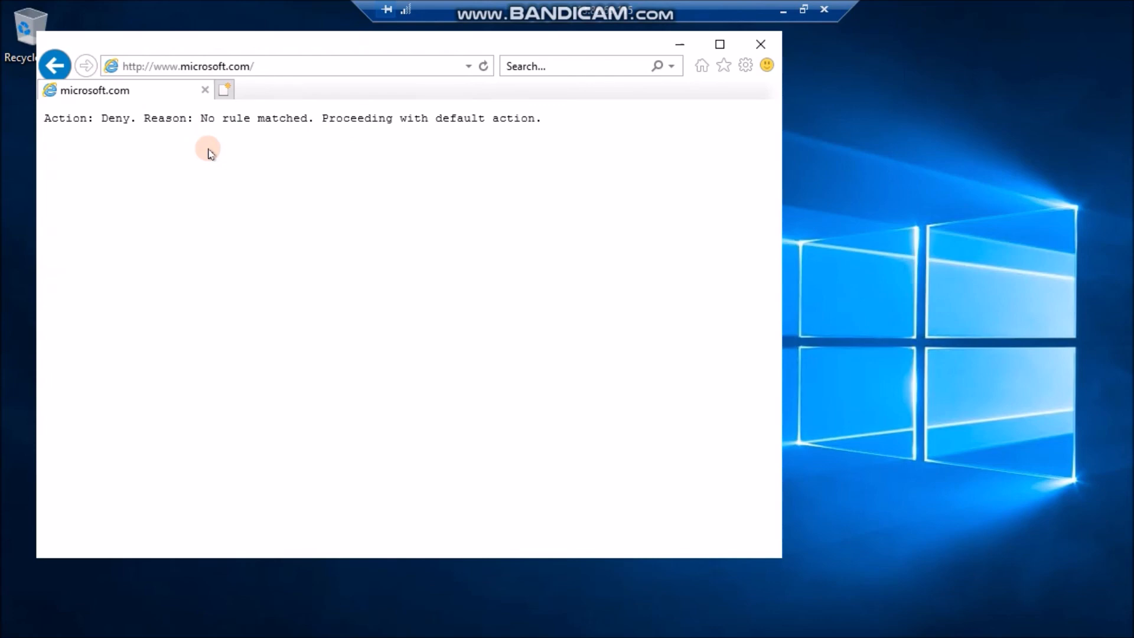
click(785, 17)
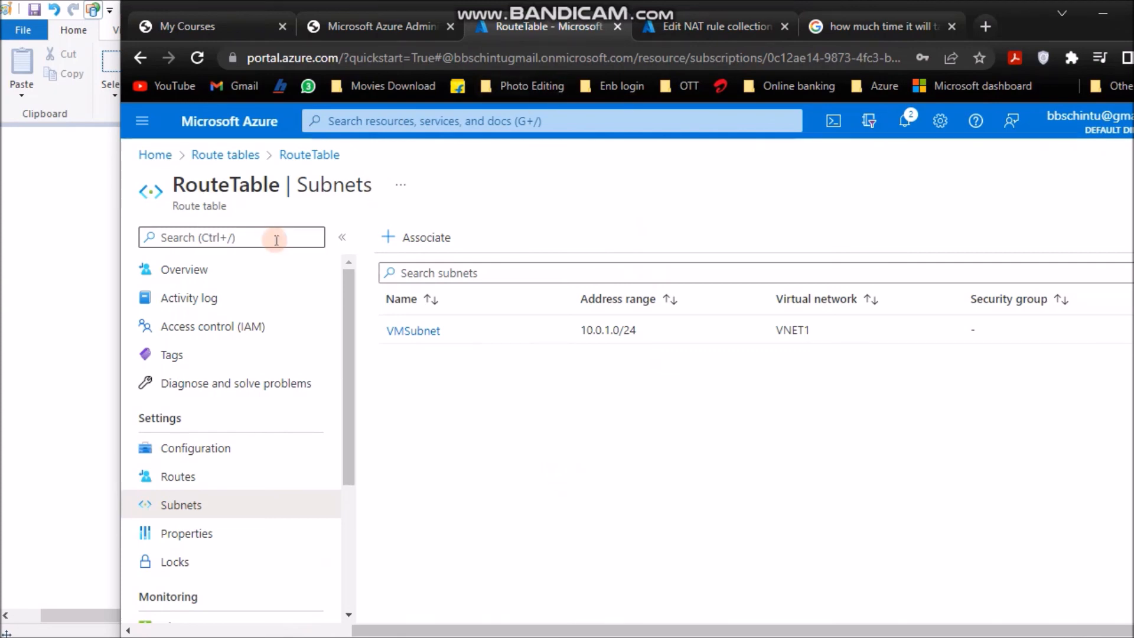
- Go from RouteTable to FW1's Rules (classic) and start a new application rule collection
click(227, 154)
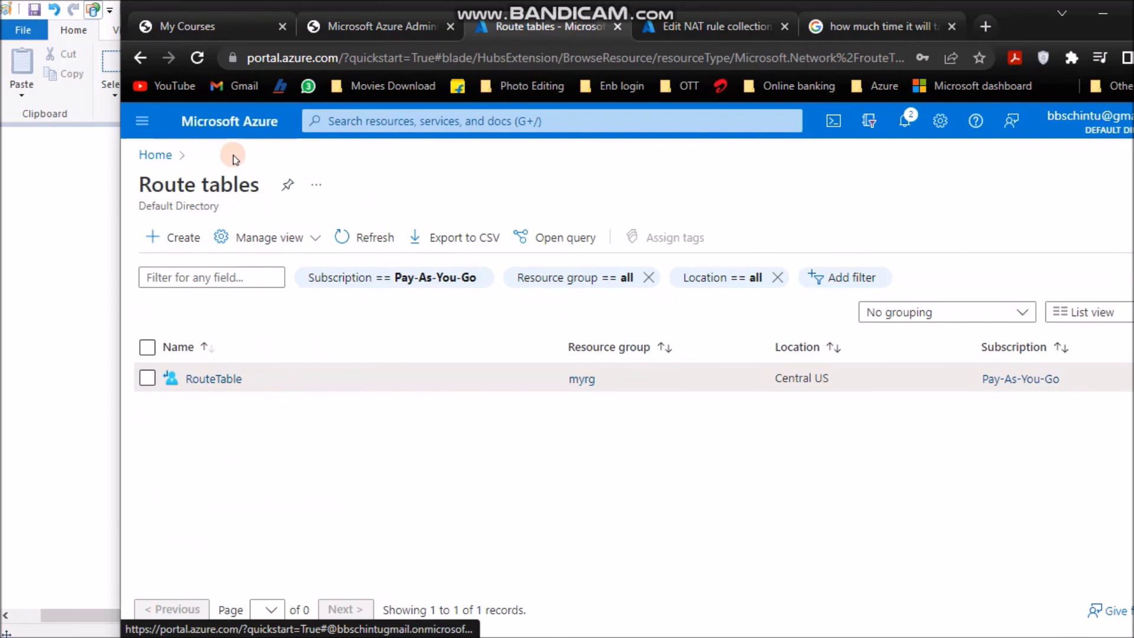
click(147, 157)
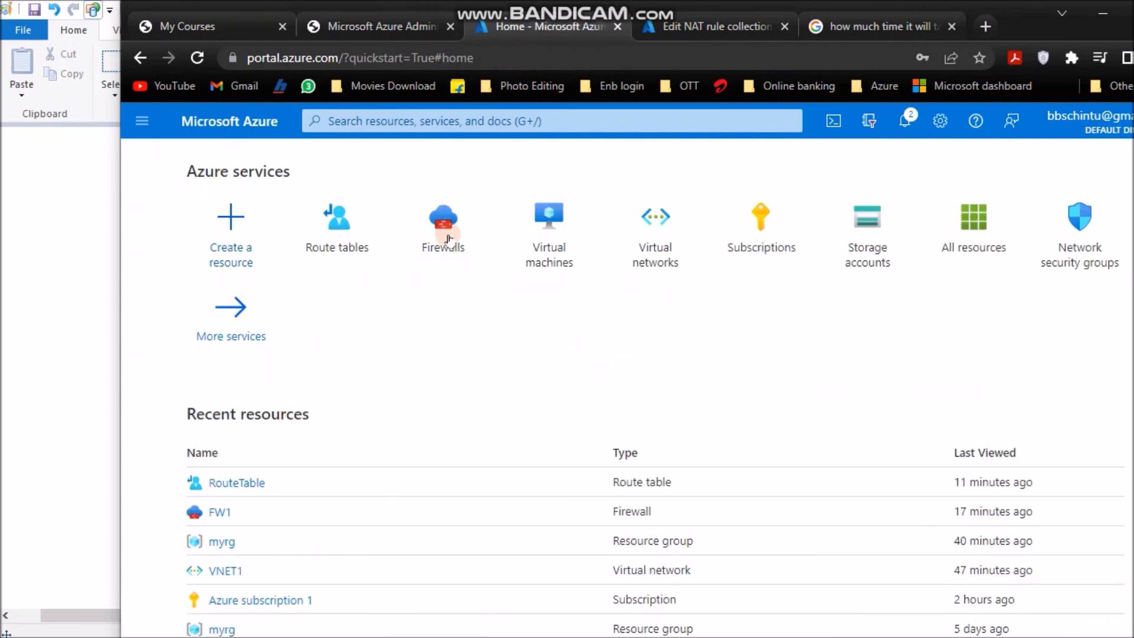
click(444, 230)
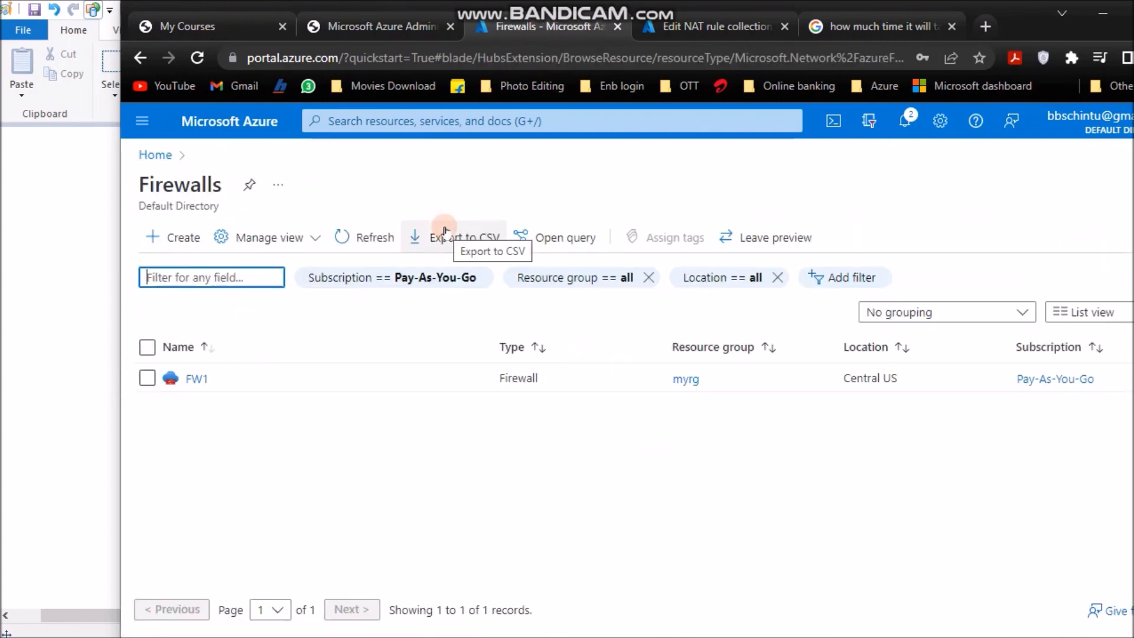
click(196, 379)
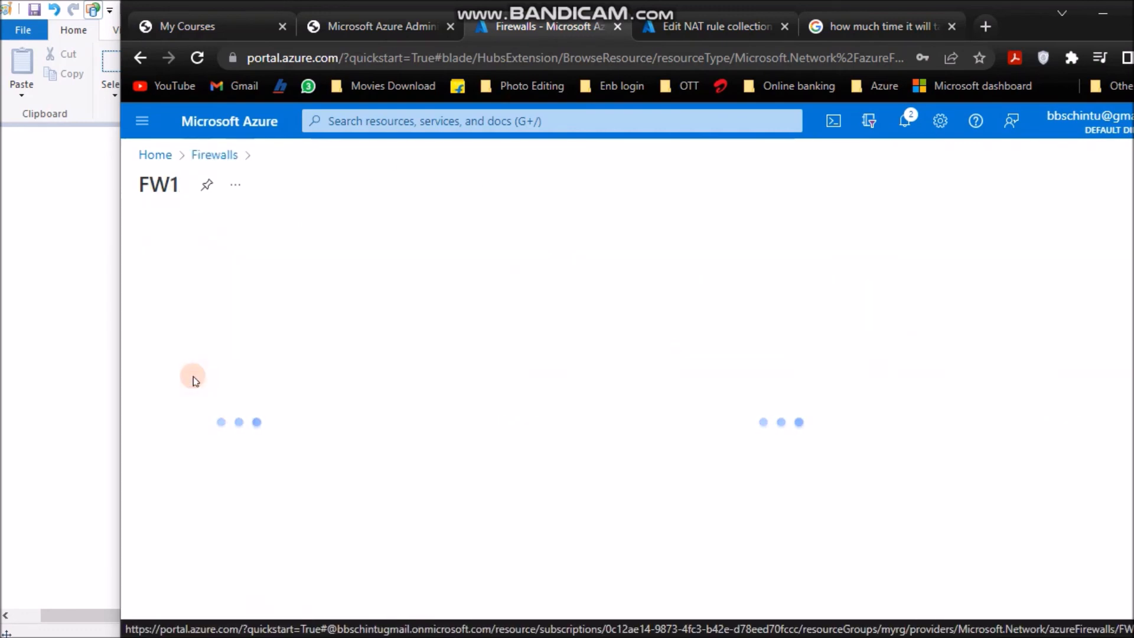
click(200, 451)
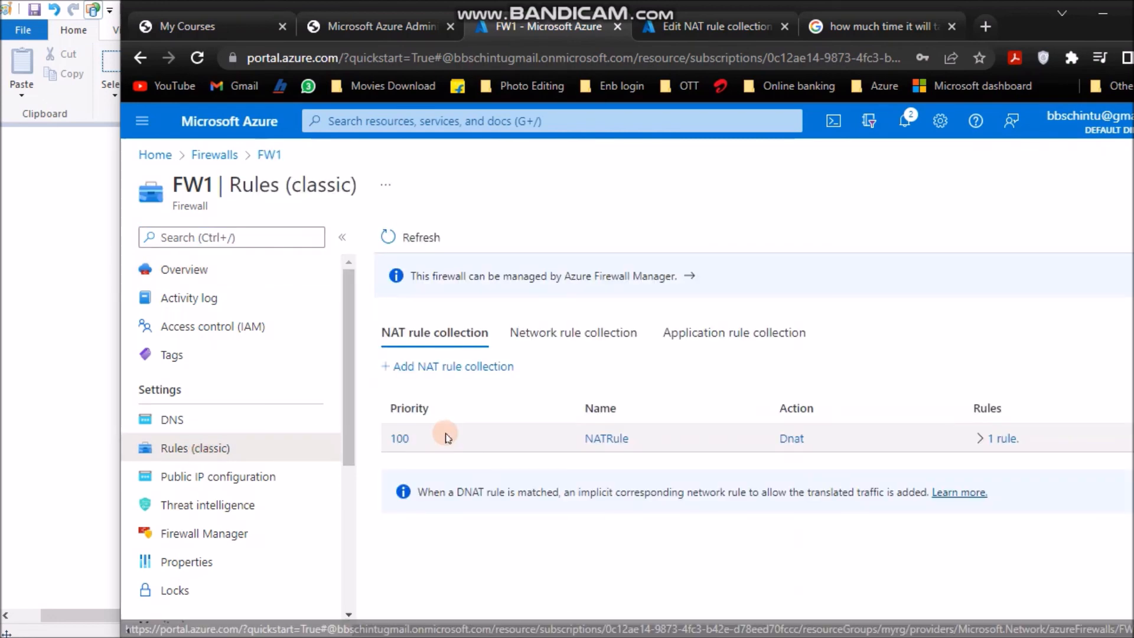
click(729, 332)
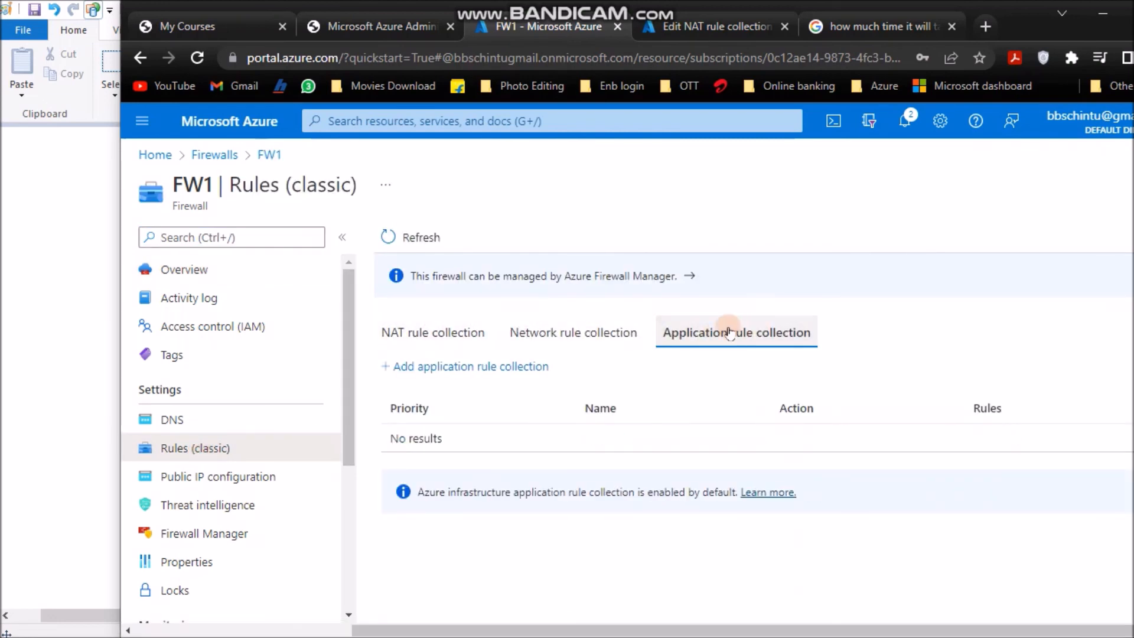
click(455, 366)
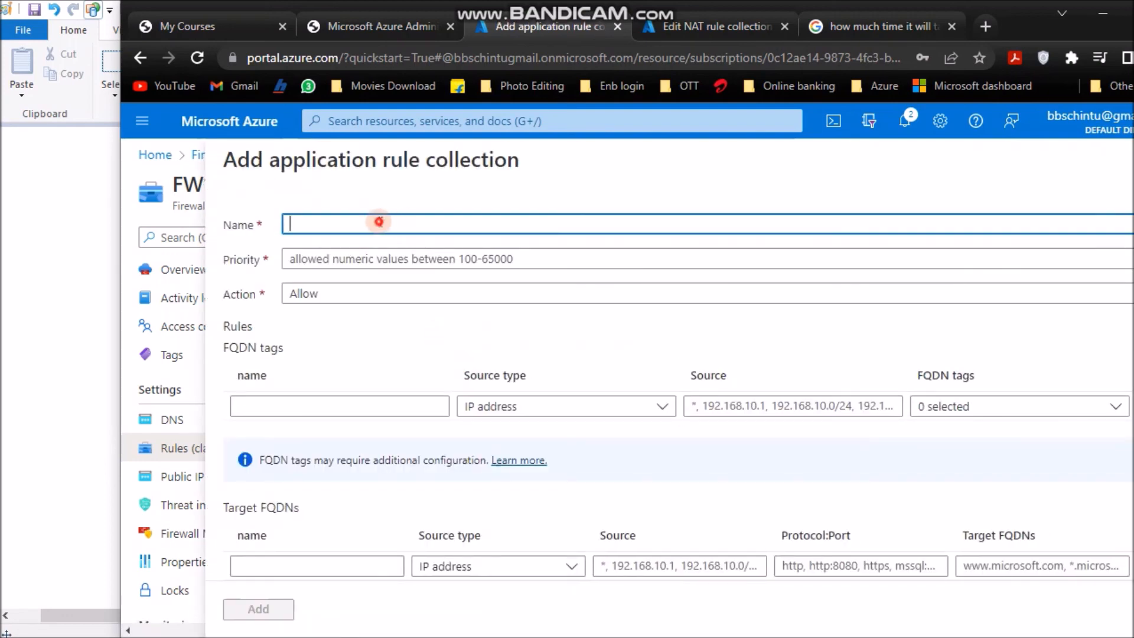
- Name the application rule collection Rule1 and set its priority to 5001
text(Rule1)
click(344, 254)
text(1)
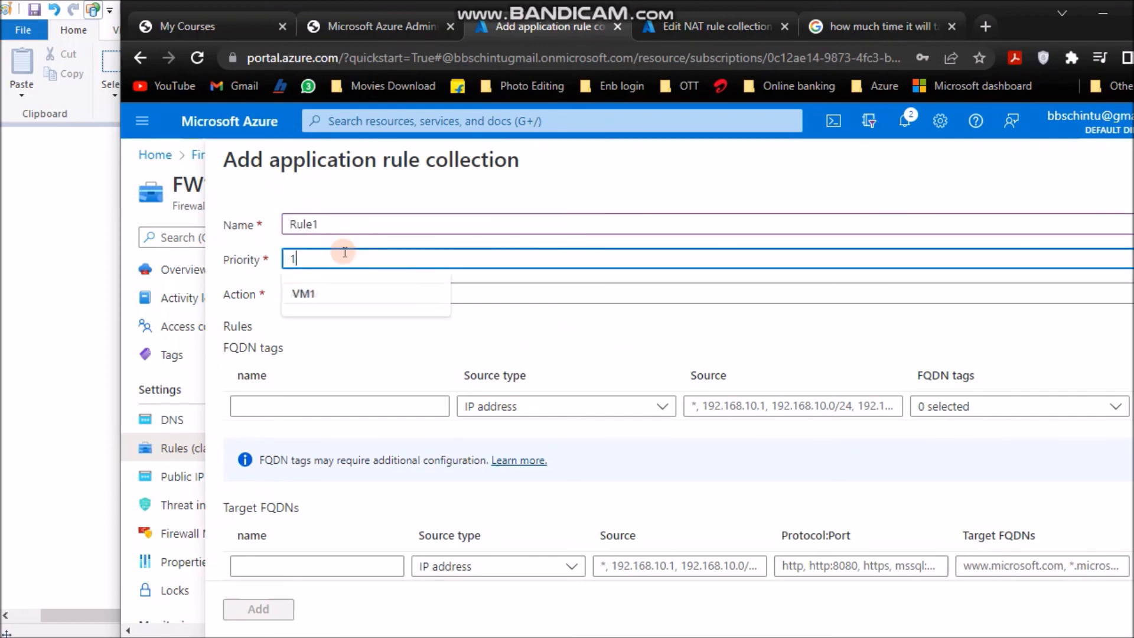
text(00)
key(BackSpace)
text(1)
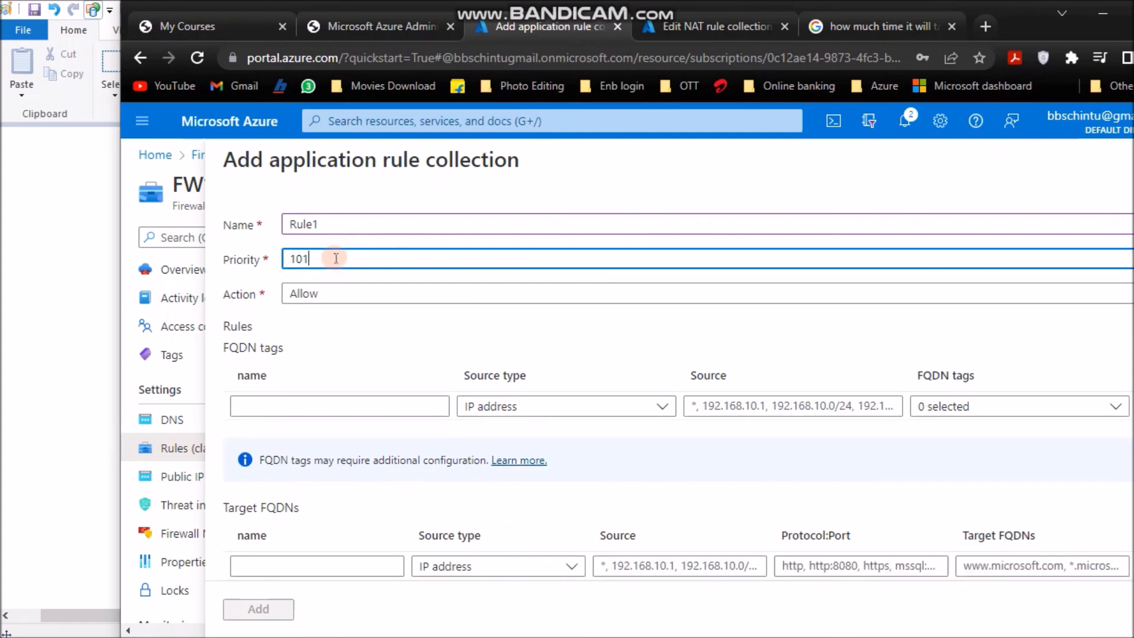
key(BackSpace)
key(BackSpace)
text(5000)
scroll(393, 342, down, 3)
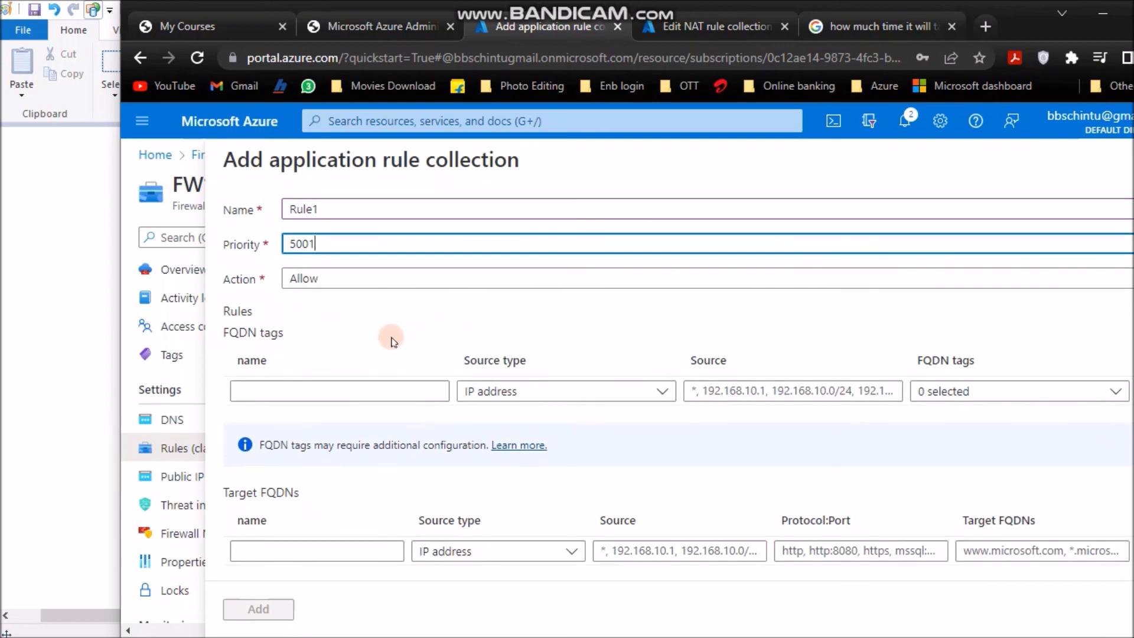
- Add target FQDN rule Rule1: source *, protocol http, https, targets *.google.com and *.facebook.com
click(311, 423)
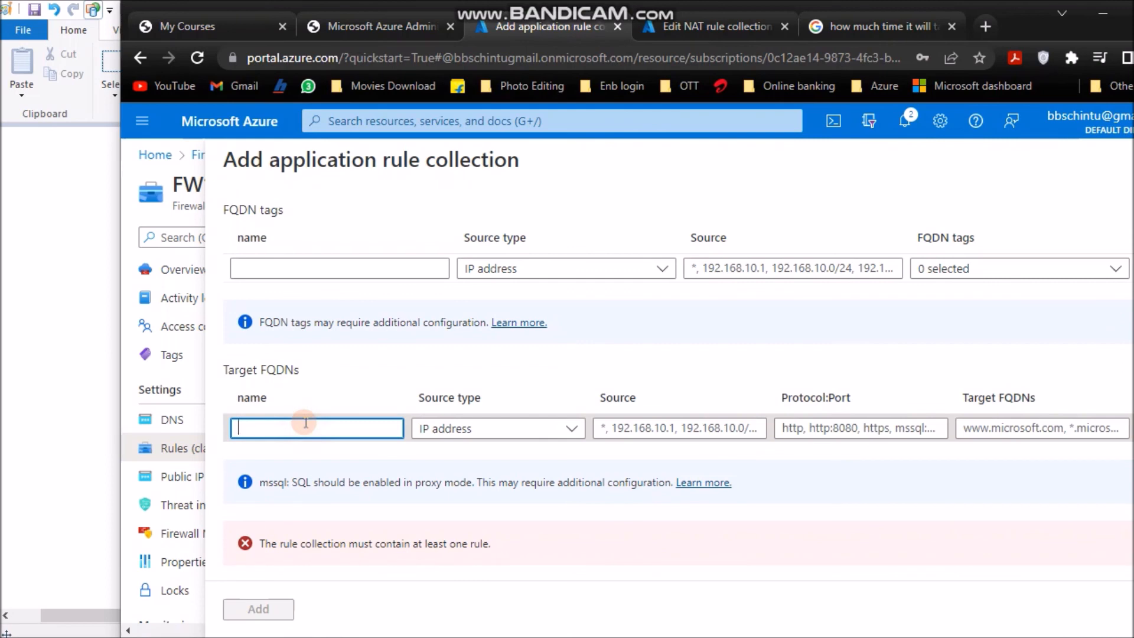
text(Rule1)
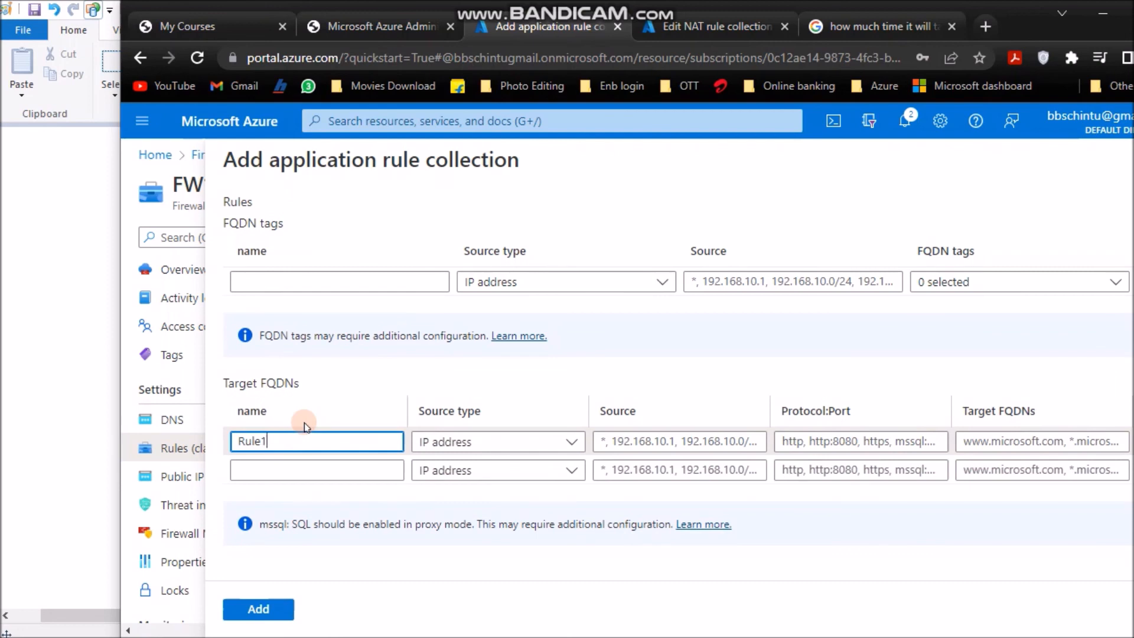
key(Tab)
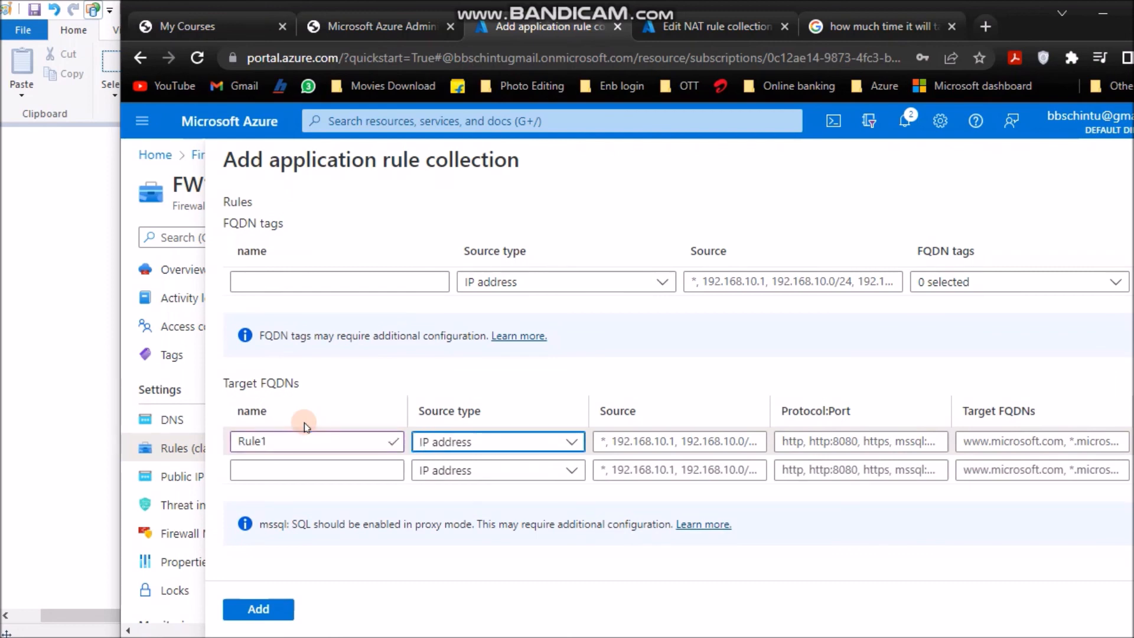
key(Tab)
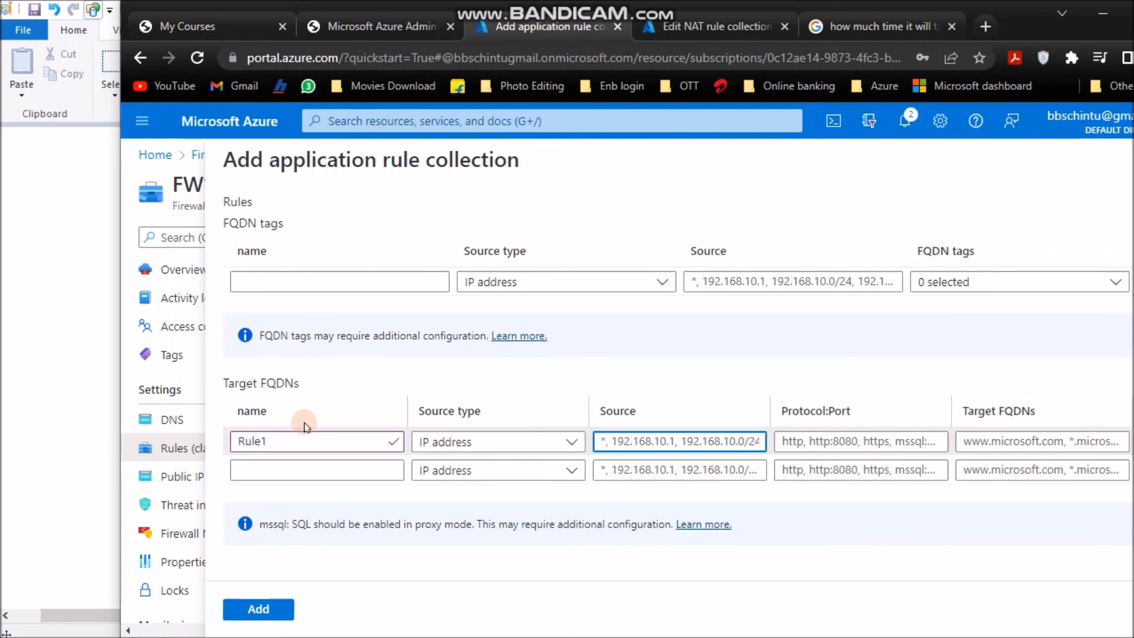
text(*)
key(Tab)
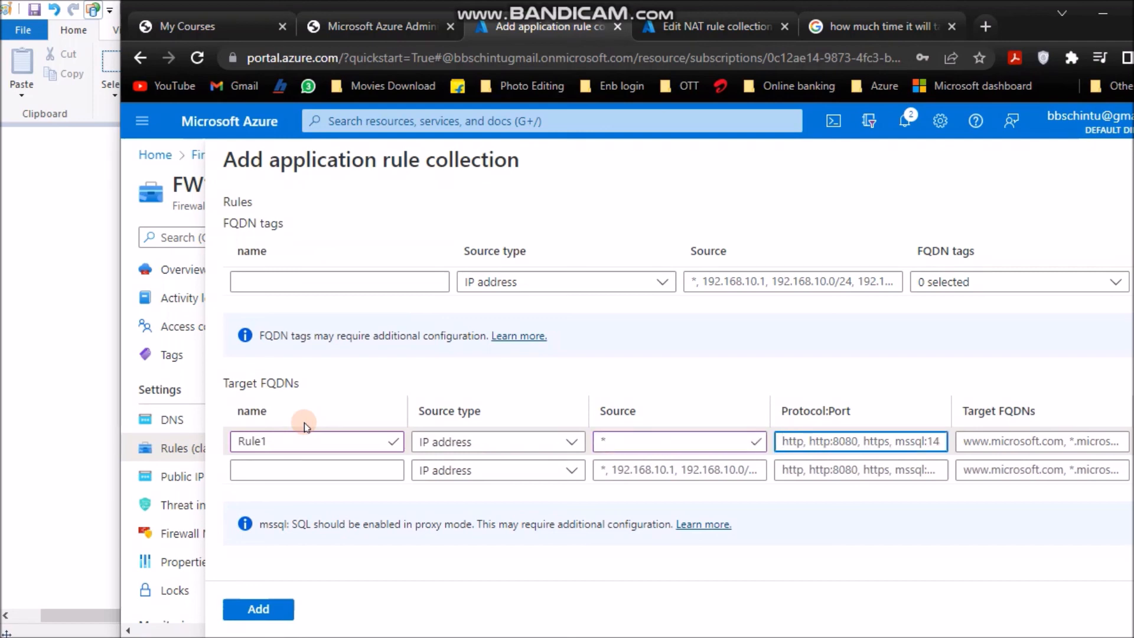
text(https)
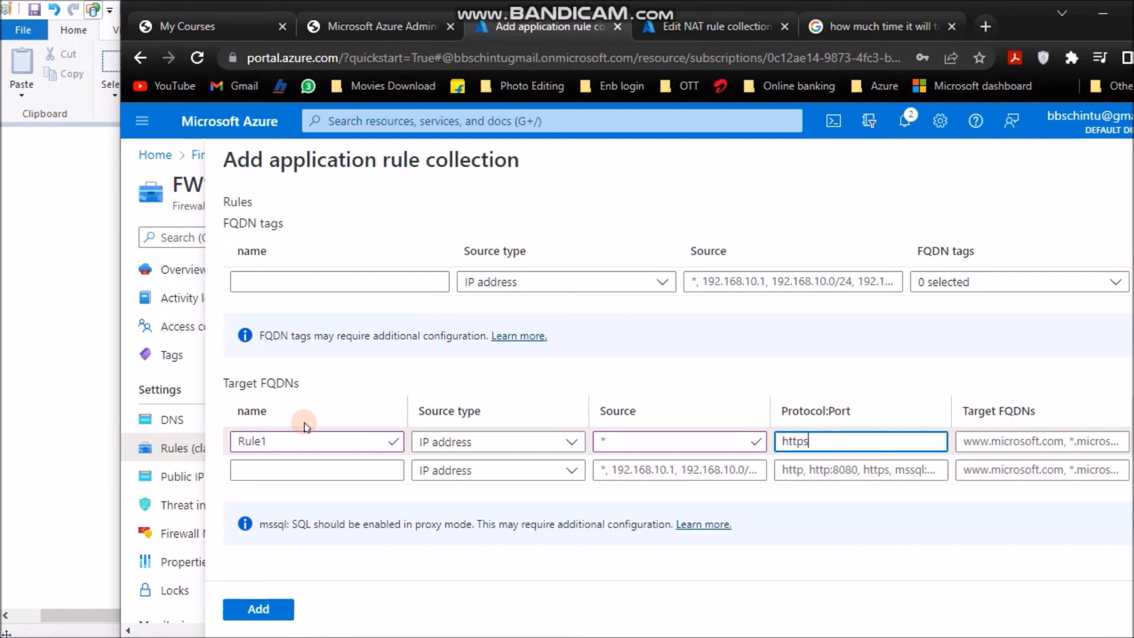
key(BackSpace)
text(, https)
key(Tab)
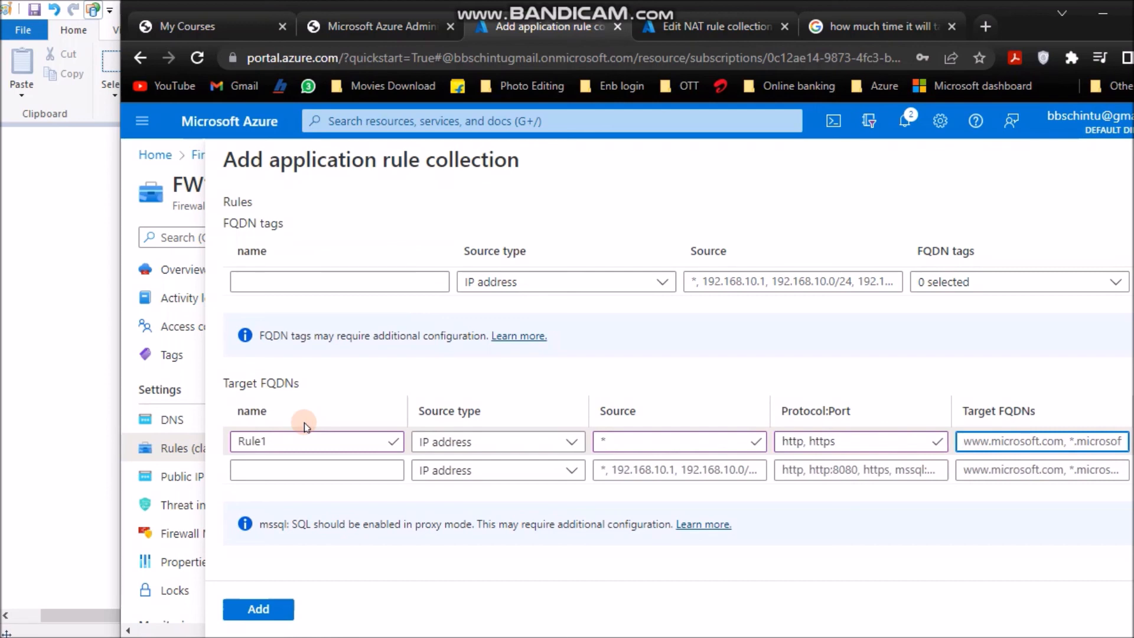
text(8)
key(BackSpace)
text(*.go)
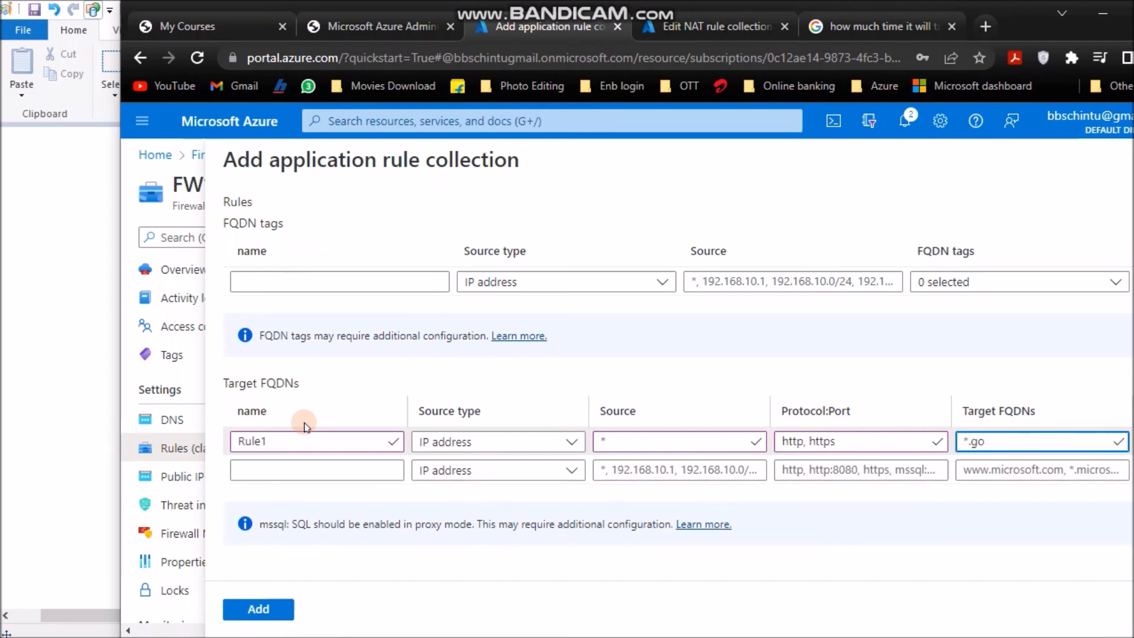
text(ogle.com)
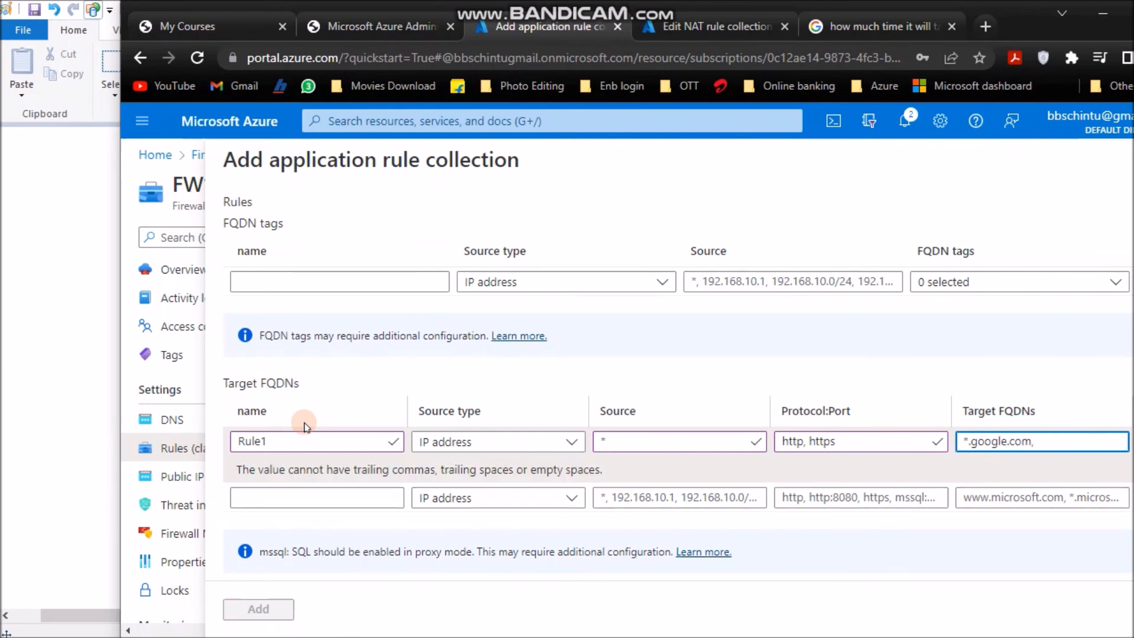
text(, *.fac)
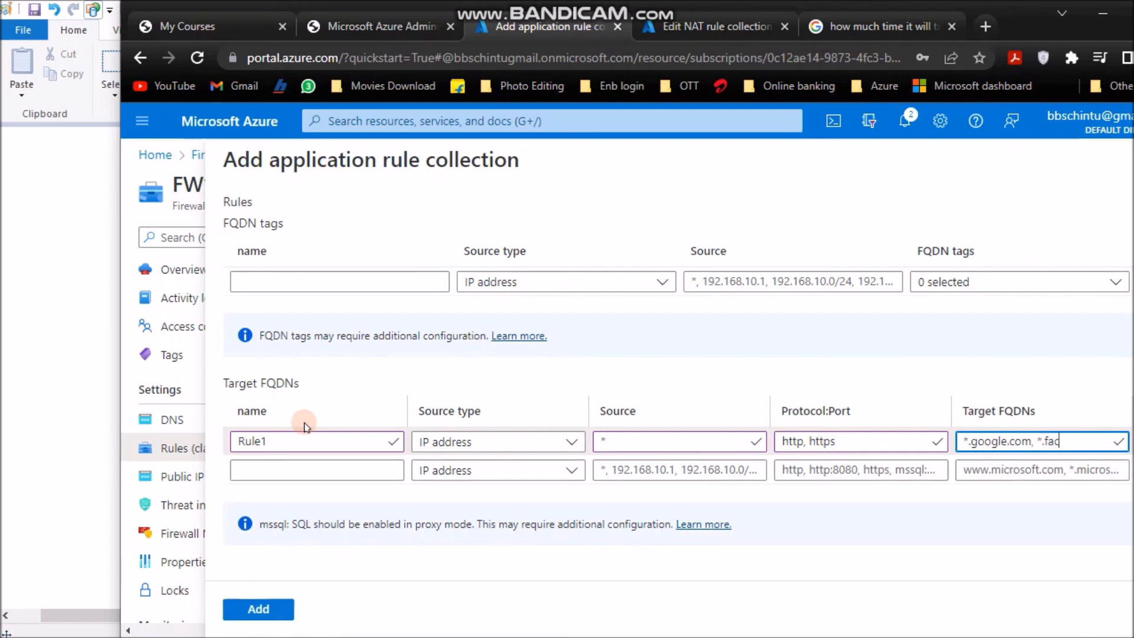
text(ebook.com)
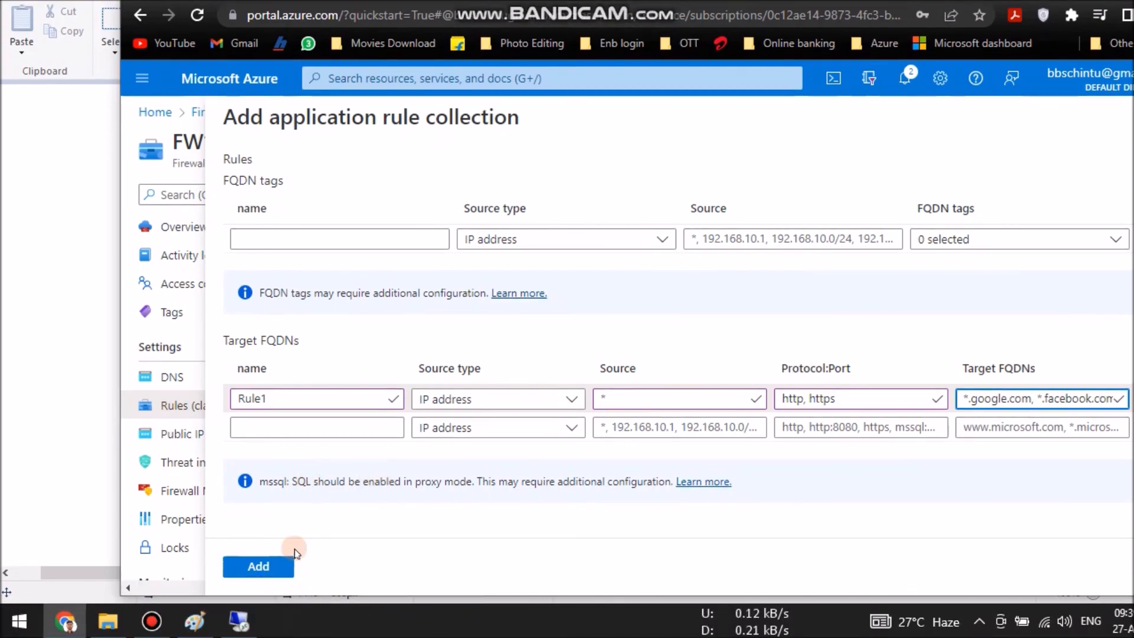
- Save the Rule1 application rule collection to FW1 and stop the screen recording
click(260, 566)
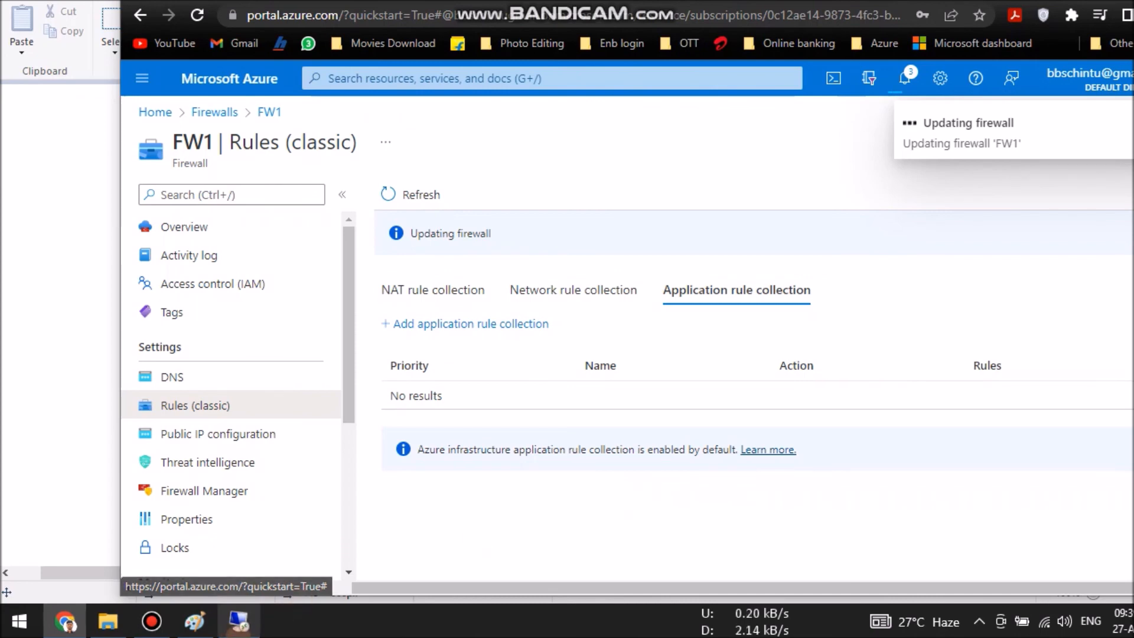
mouse_move(243, 633)
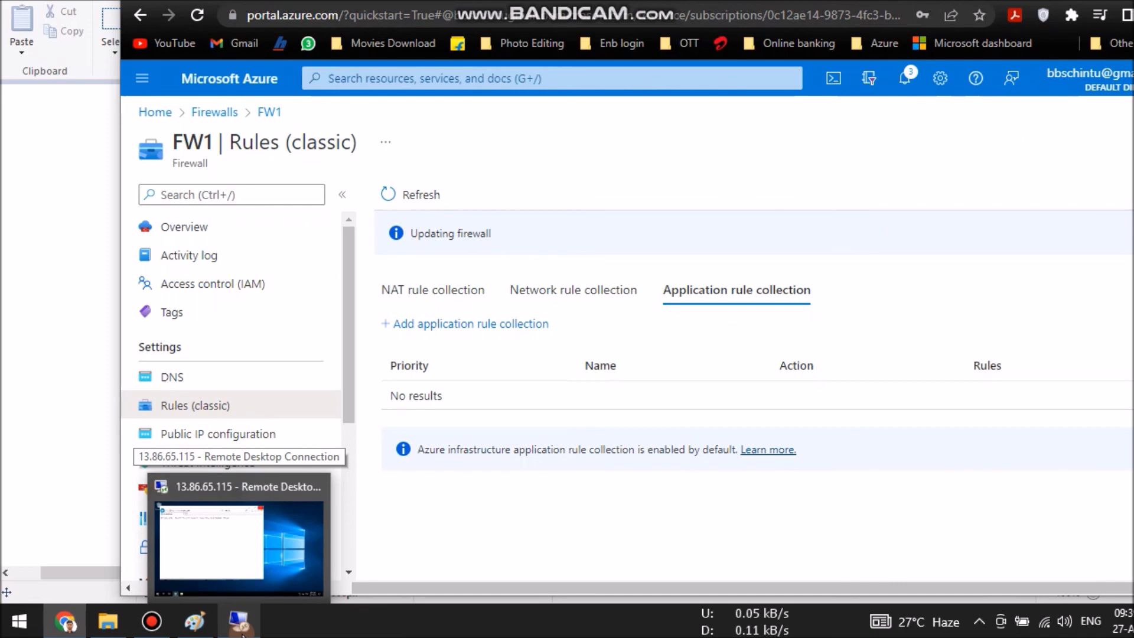
click(158, 631)
click(159, 631)
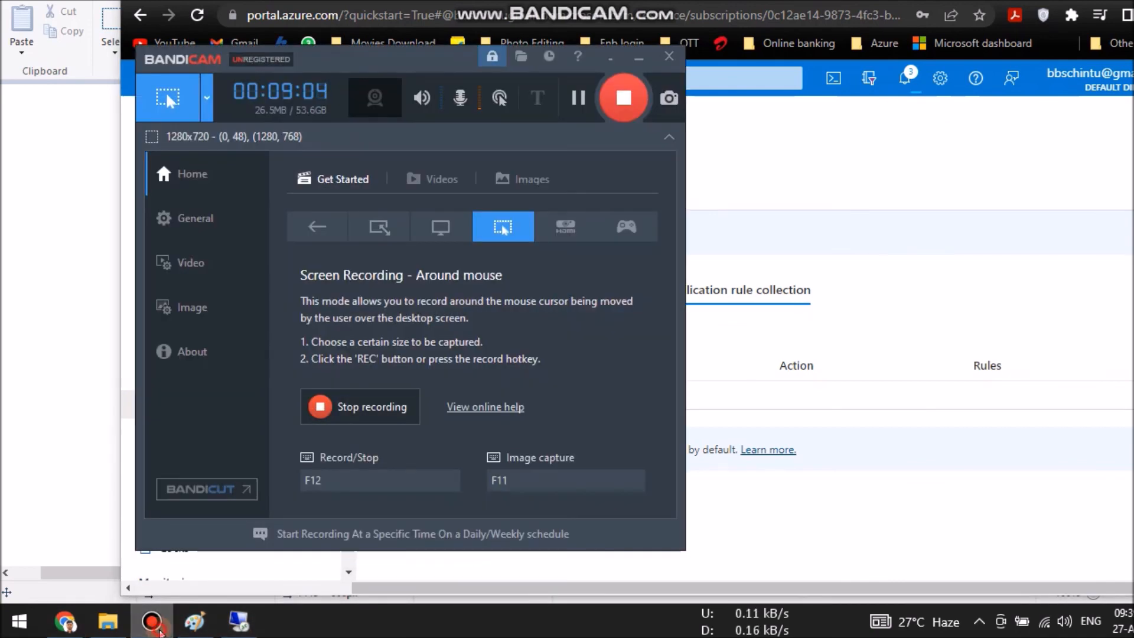
click(159, 631)
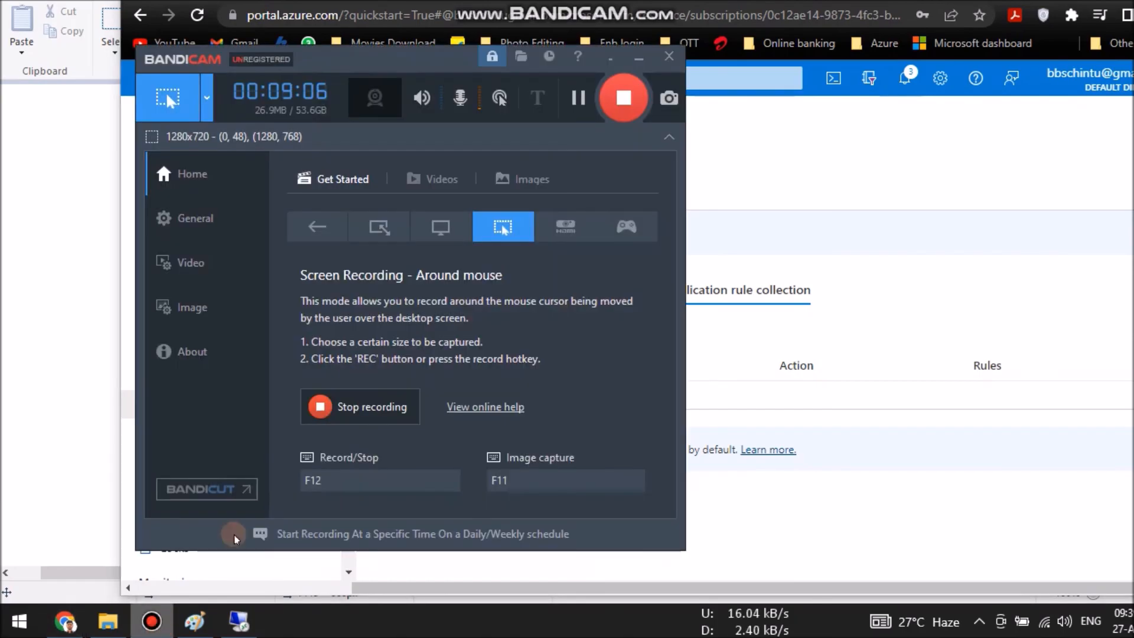